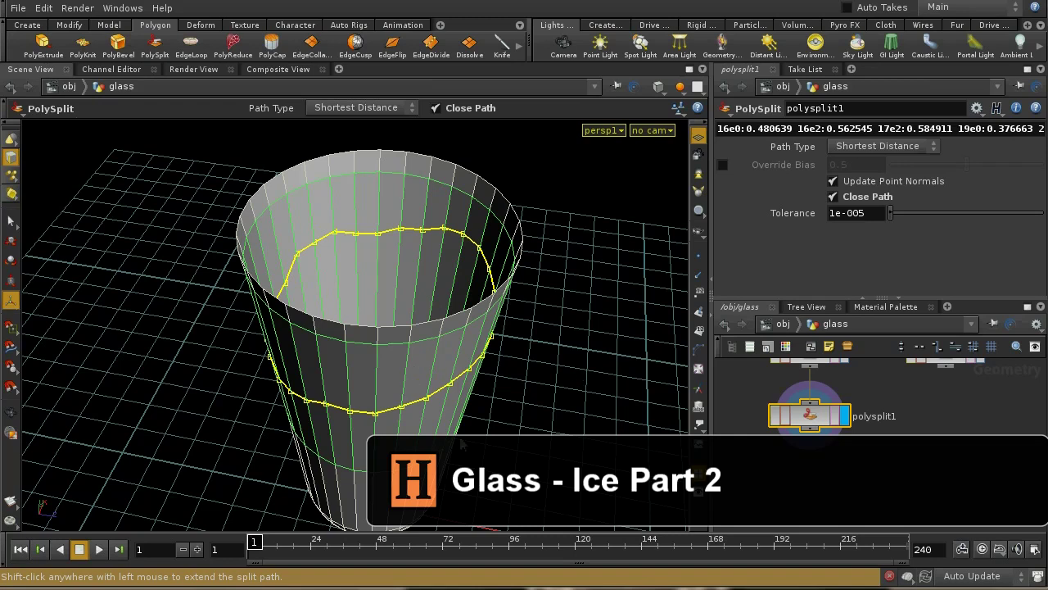
- Undo the extra PolySplit and frame the side of the glass larger in view
key("Return")
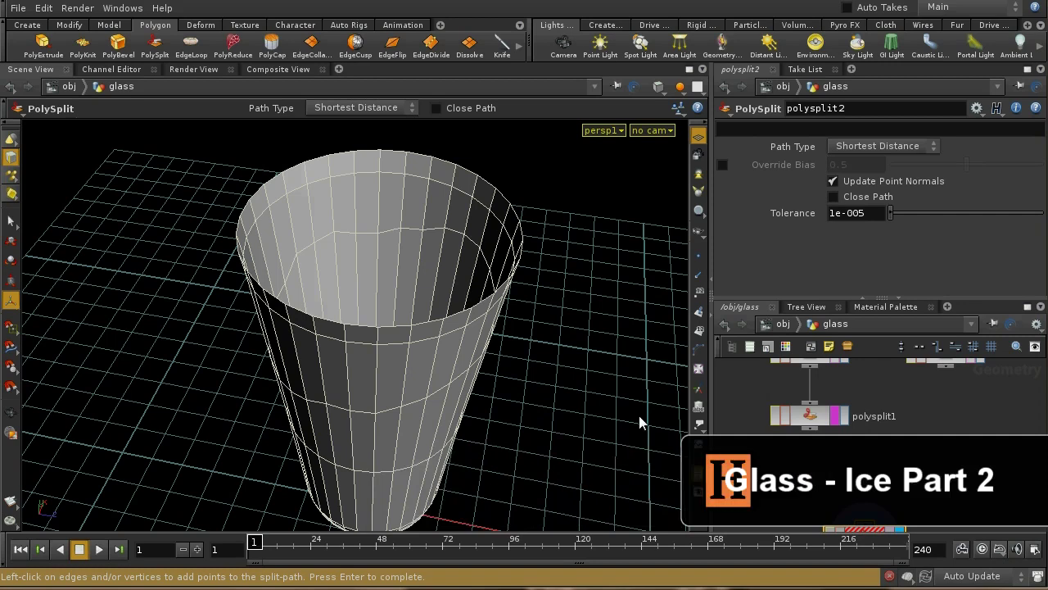
key("ctrl+z")
key("ctrl+z")
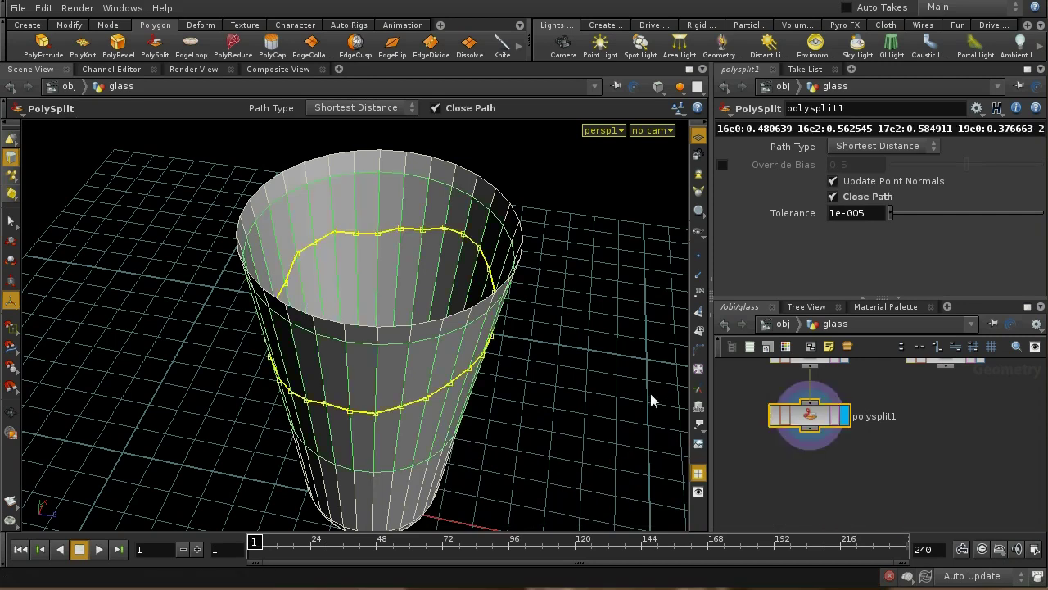
key("Escape")
left_click_drag(566, 402, 533, 297)
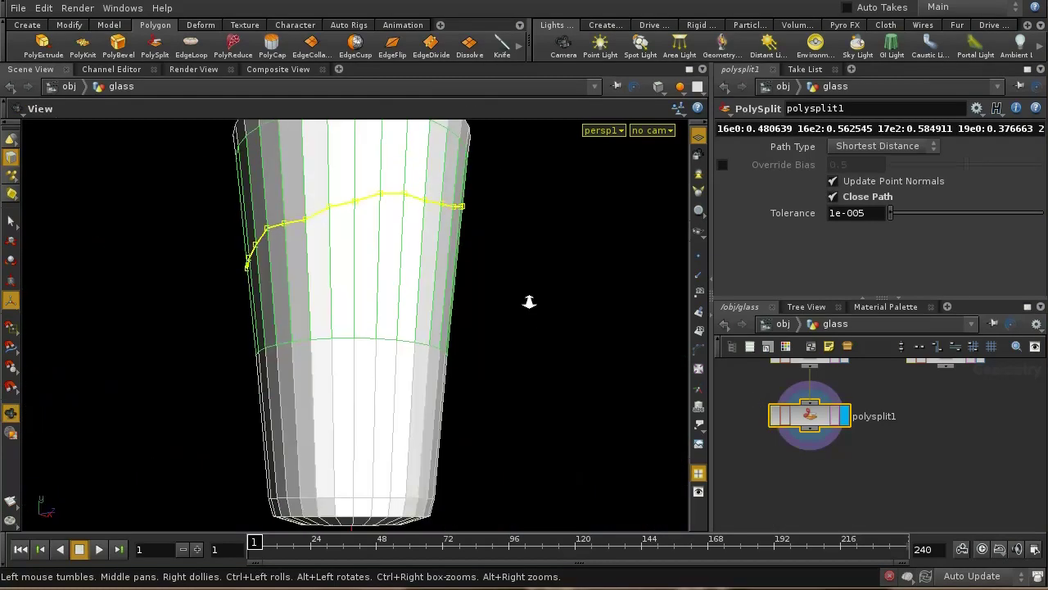
right_click_drag(530, 300, 532, 363)
left_click_drag(533, 364, 522, 410)
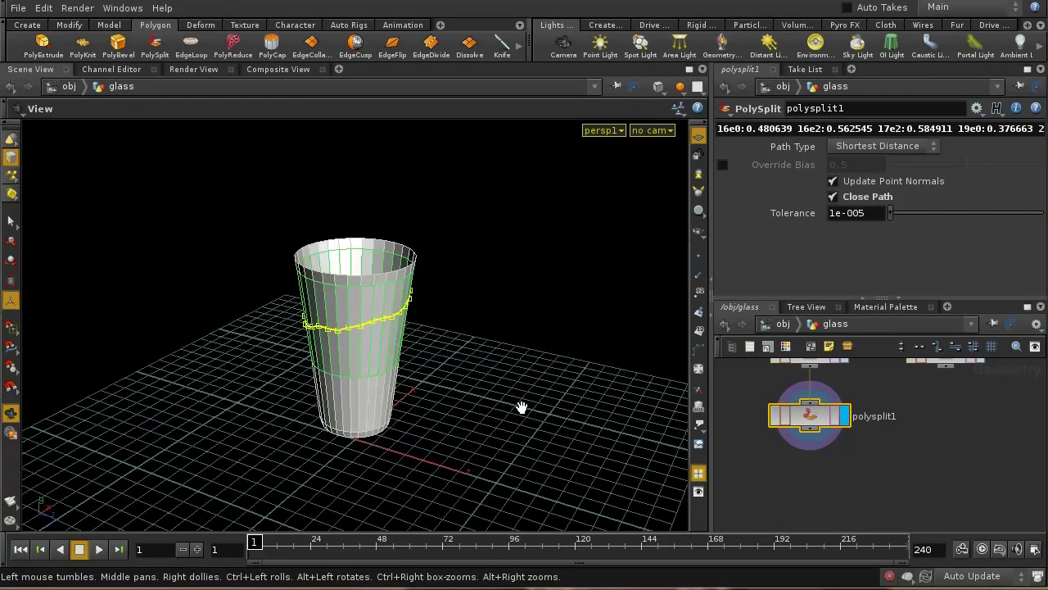
right_click_drag(522, 410, 505, 321)
middle_click_drag(508, 439, 378, 326)
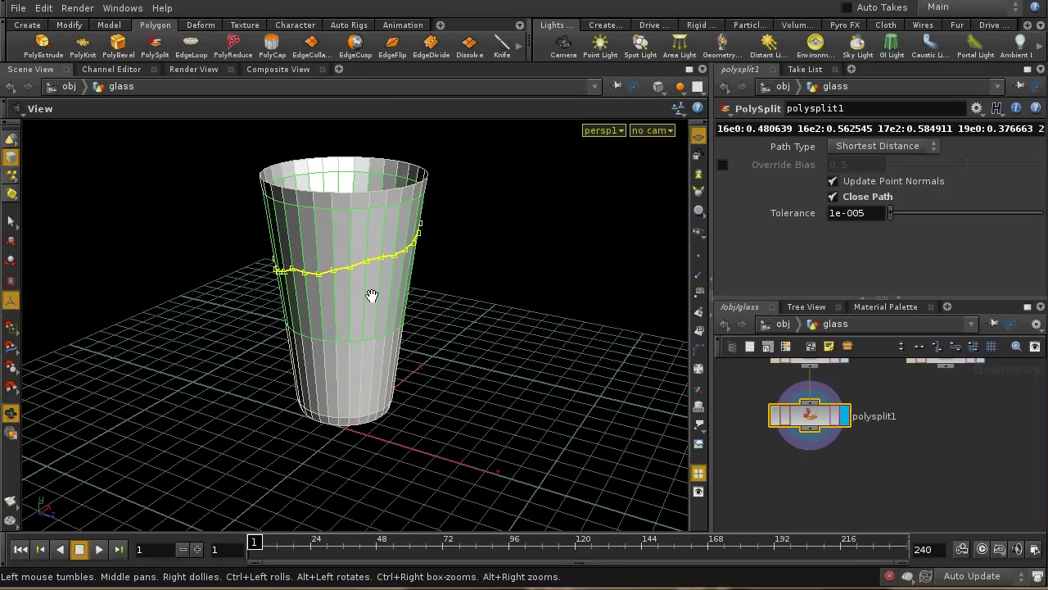
- Adjust the closed split path into a slanted, slightly wavy loop around the upper glass wall
key("Return")
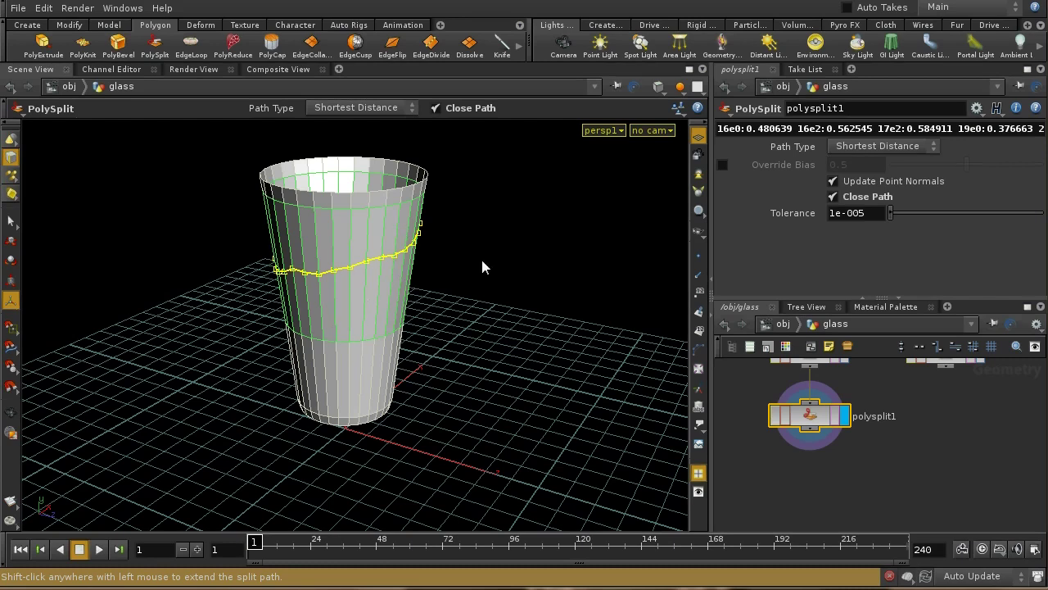
key("Escape")
left_click_drag(500, 272, 502, 243)
key("Escape")
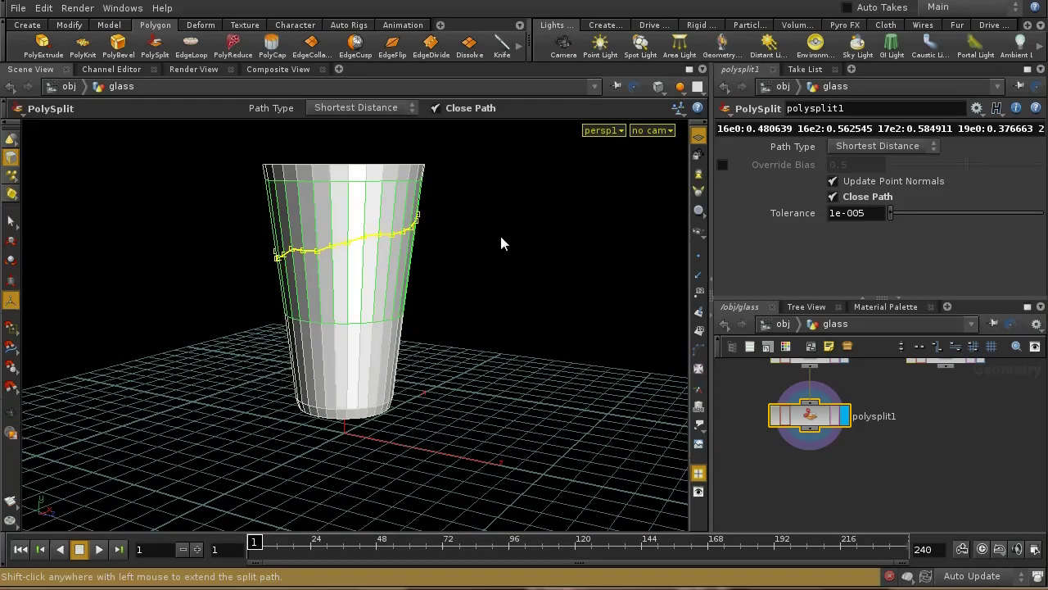
- Commit the split, select the faces above the wavy cut, and delete them with a Blast node
key("s")
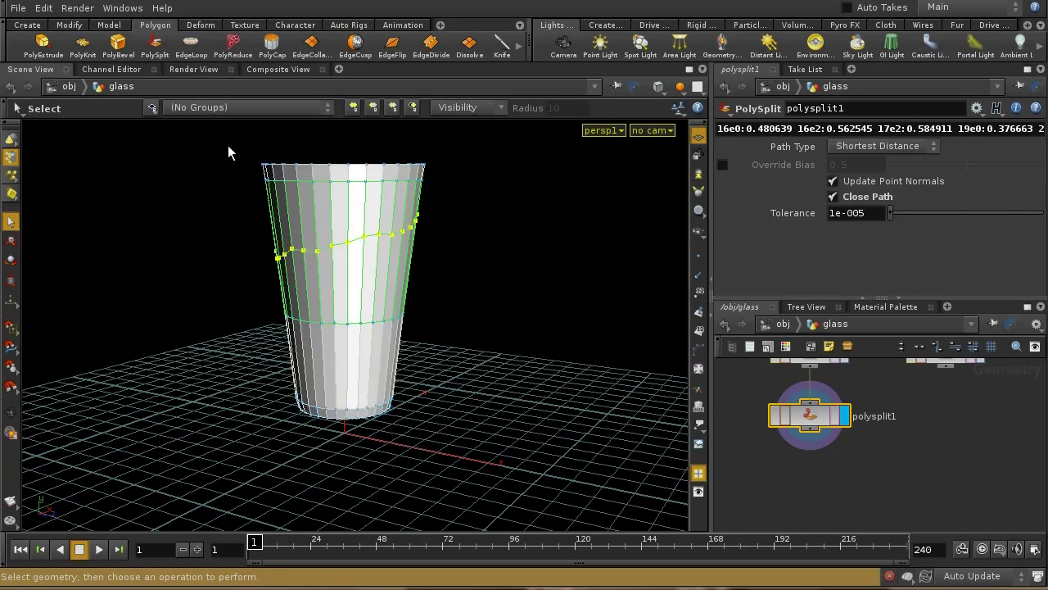
left_click_drag(228, 145, 448, 176)
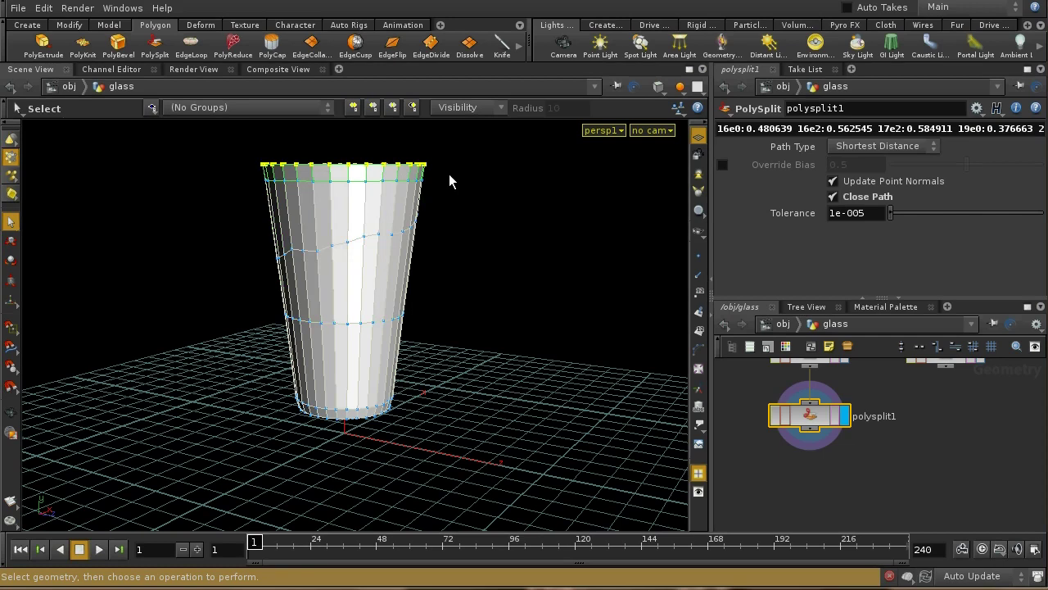
key("4")
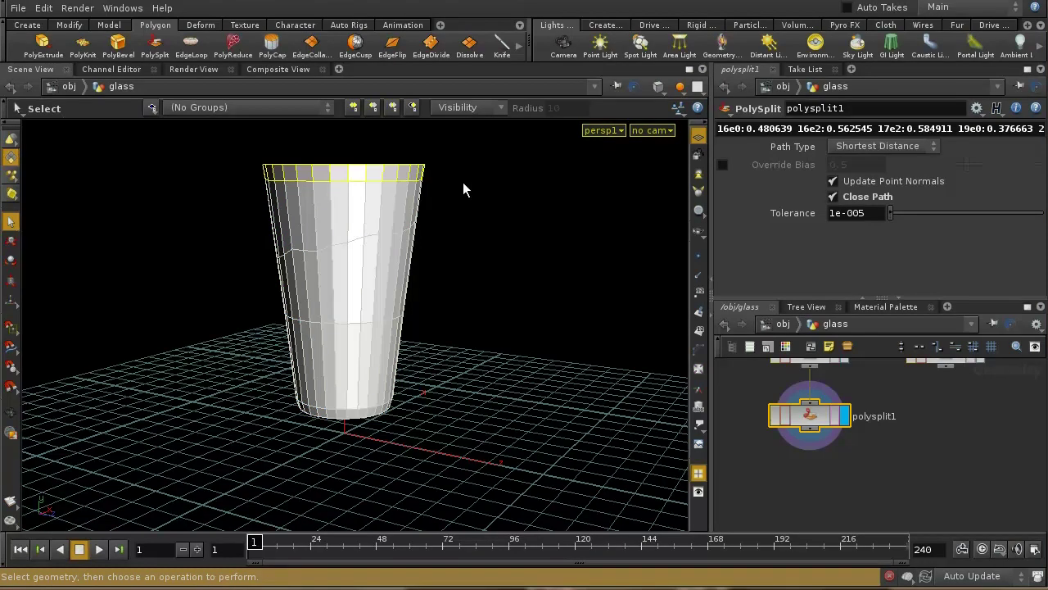
key("Escape")
left_click_drag(466, 241, 300, 270)
key("s")
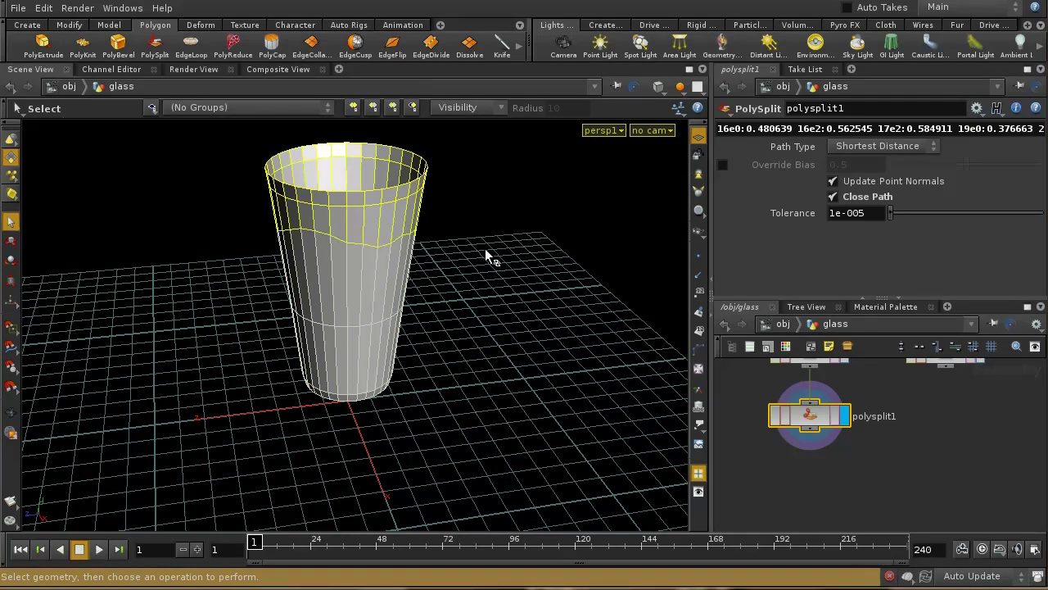
key("Escape")
left_click_drag(480, 250, 311, 255)
key("s")
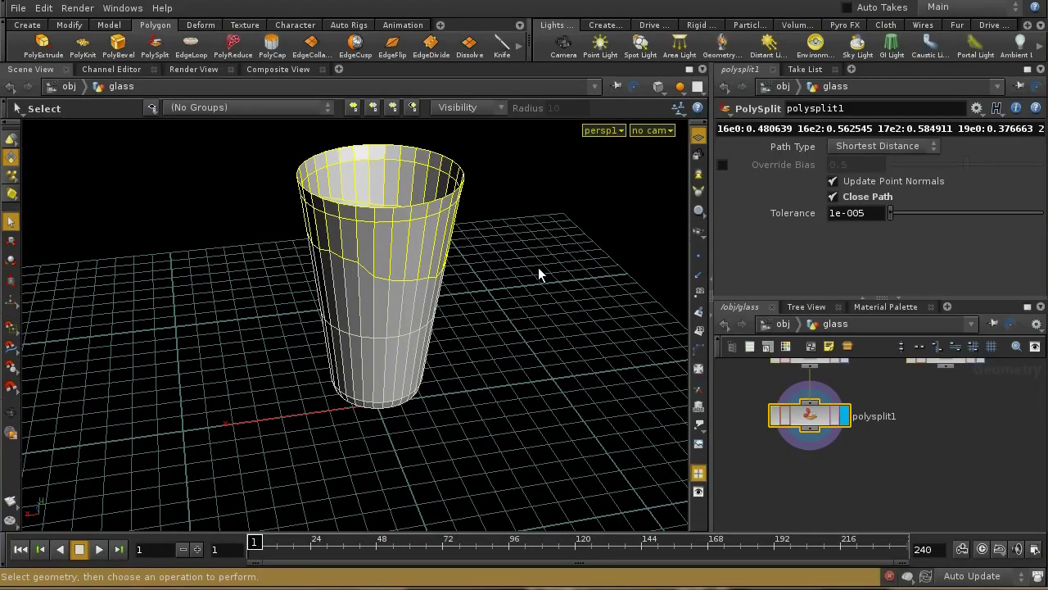
key("Delete")
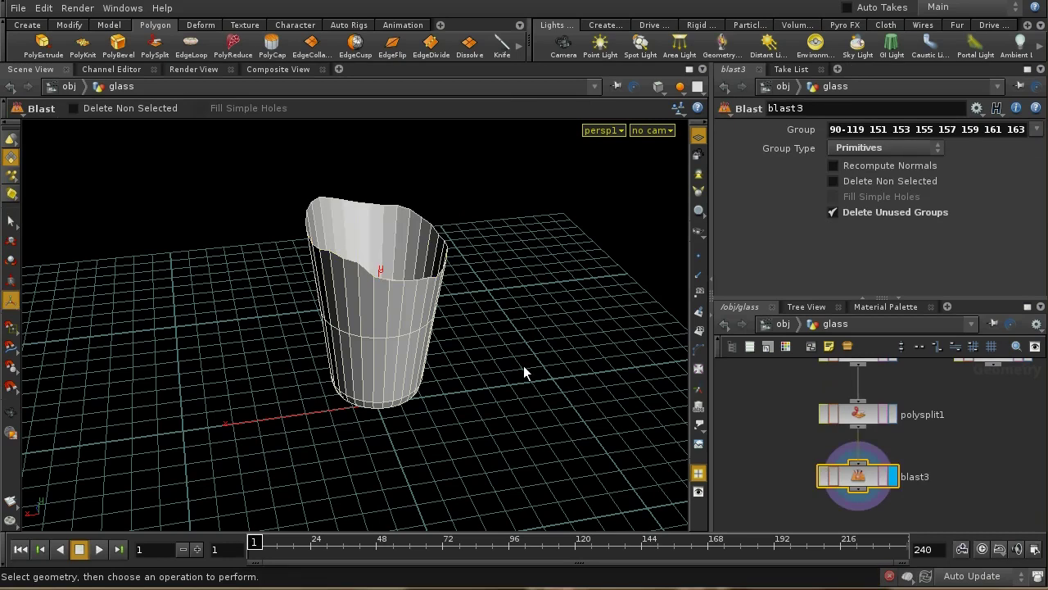
- Tumble around the cut glass and start picking the edges of its uneven rim
key("Escape")
left_click_drag(522, 363, 462, 374)
key("Return")
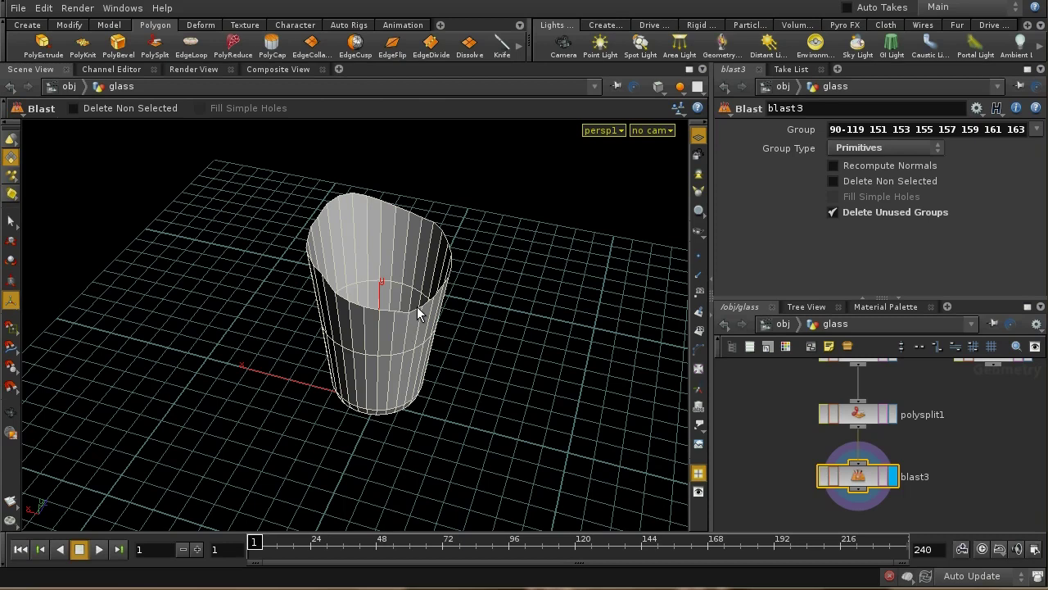
key("s")
key("s")
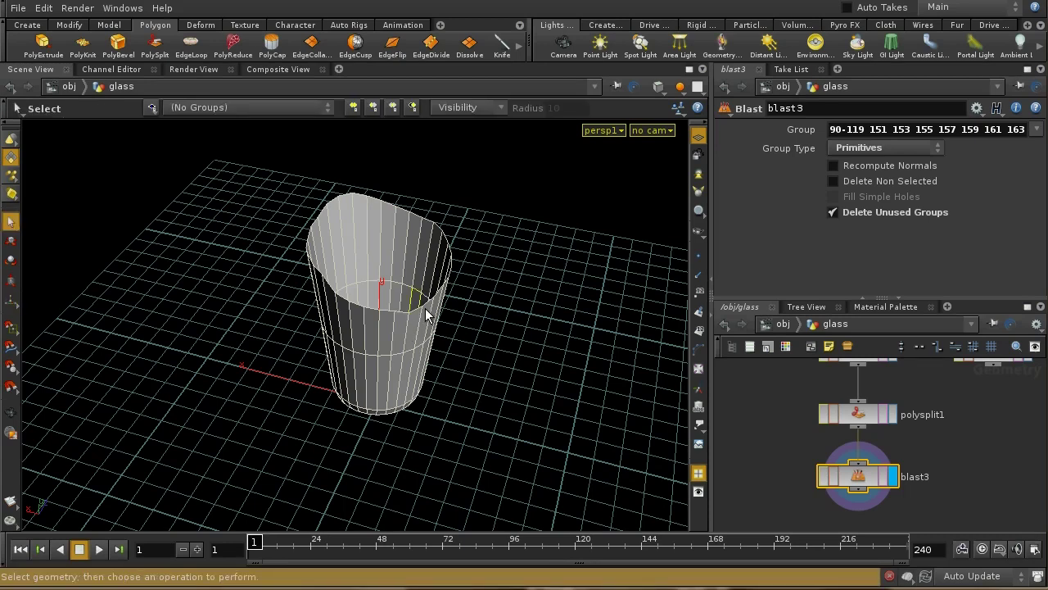
right_click_drag(505, 344, 501, 241)
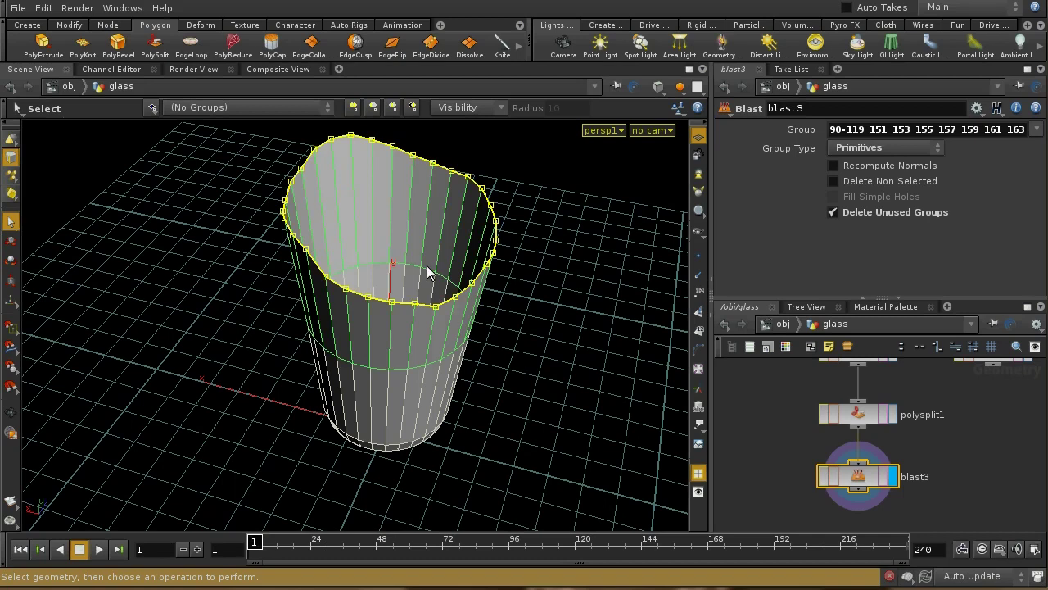
- Extrude the rim inward with PolyExtrude, keeping shared points at Average Positions
left_click(41, 48)
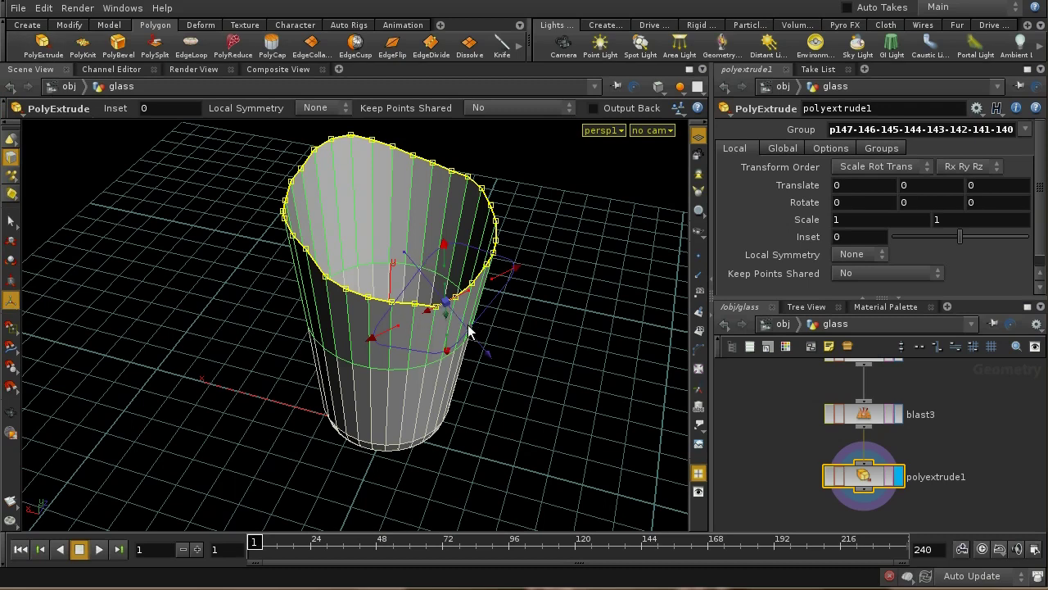
key("y")
left_click_drag(465, 331, 435, 285)
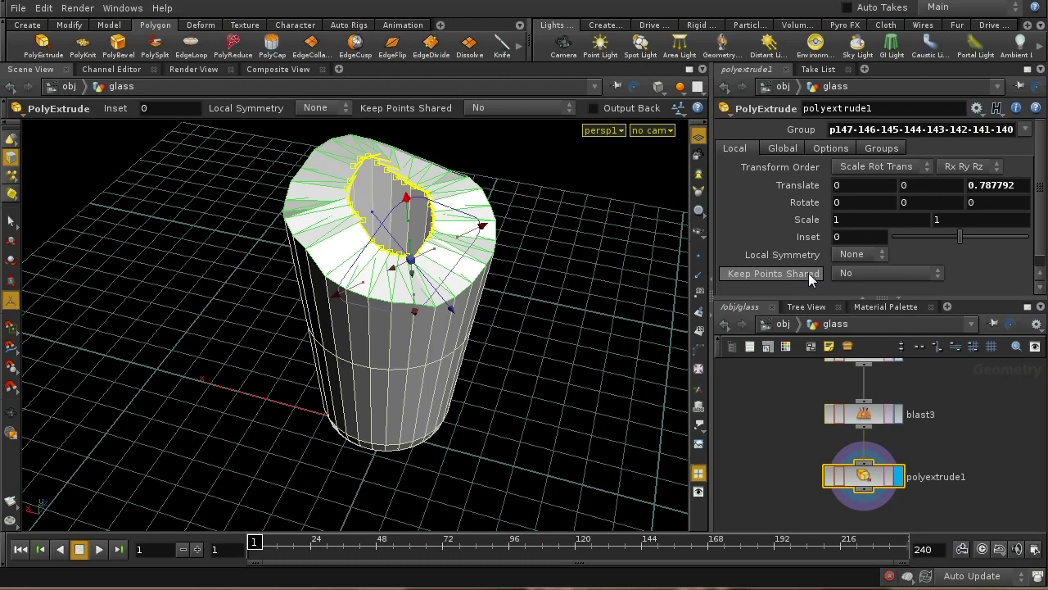
left_click(847, 273)
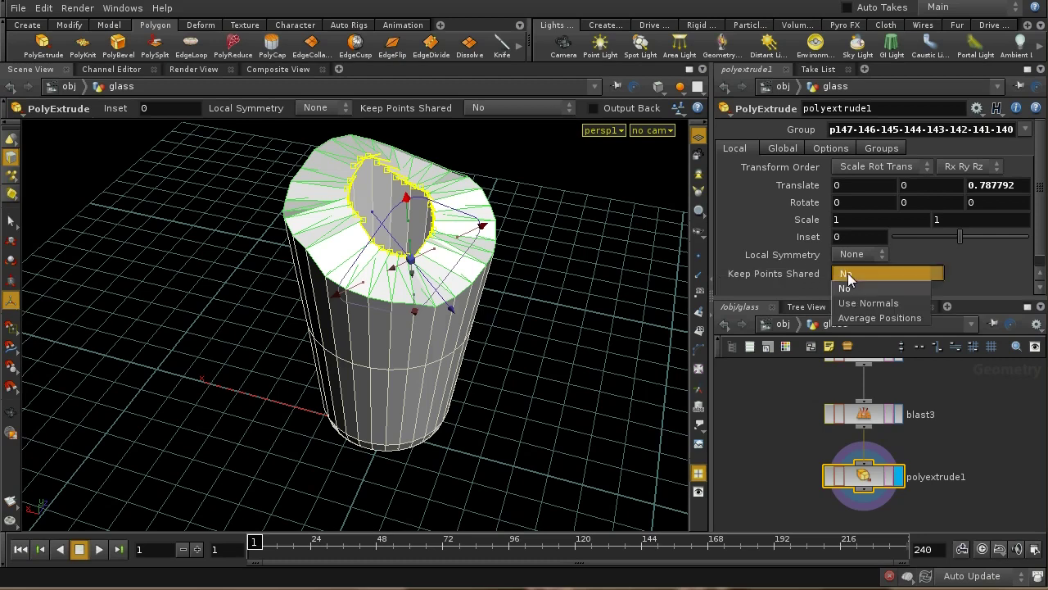
left_click(853, 318)
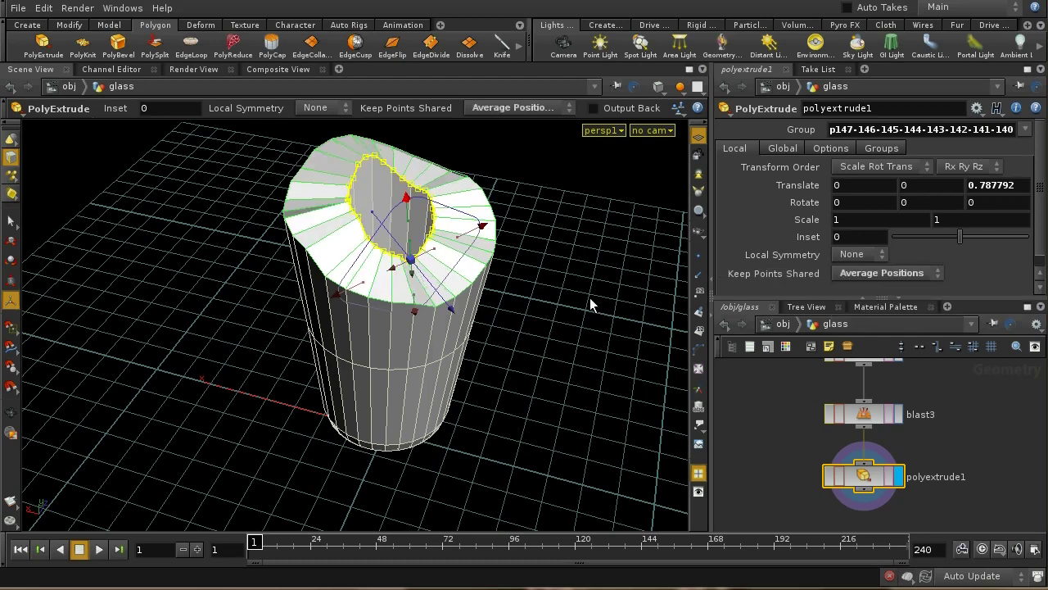
- Push the inner ring down into a hollow, giving the extrusion a translate of 0.95049
left_click_drag(573, 320, 569, 267)
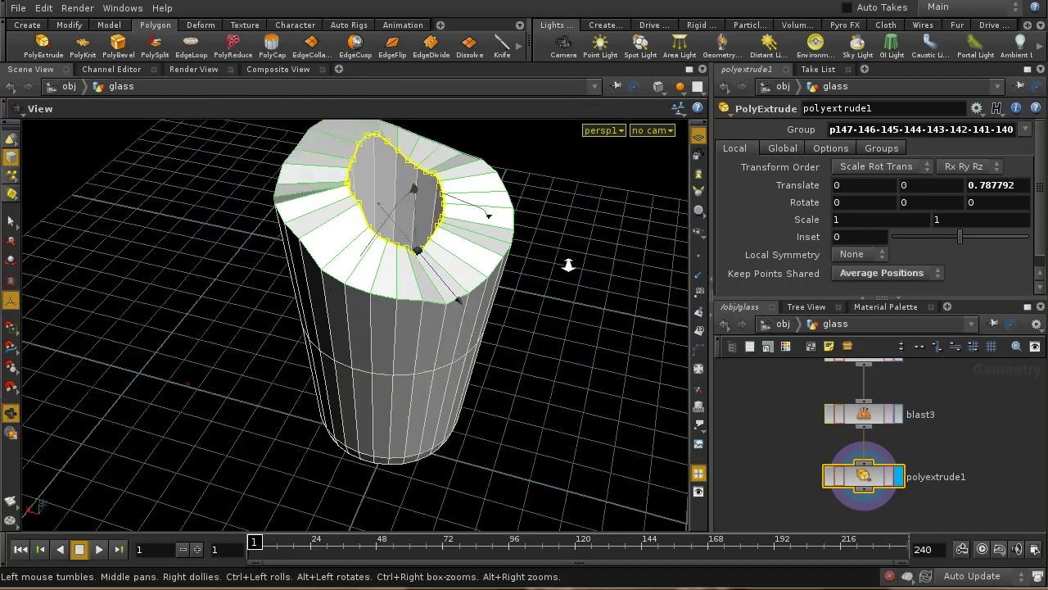
scroll(568, 267, "up", 5)
left_click_drag(463, 260, 490, 277)
key("Escape")
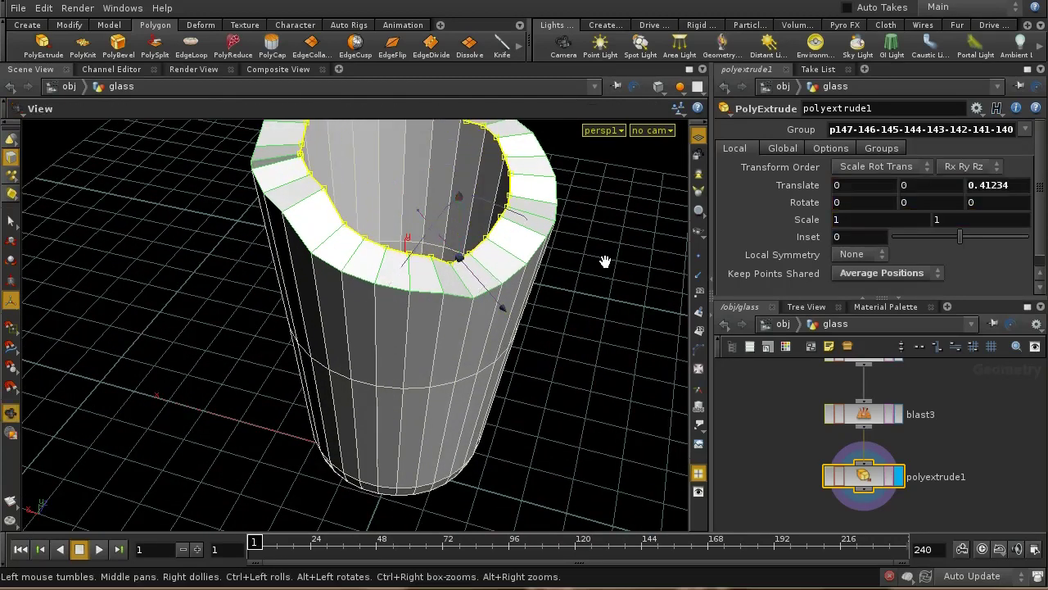
scroll(604, 238, "up", 3)
left_click_drag(604, 238, 534, 321)
key("Return")
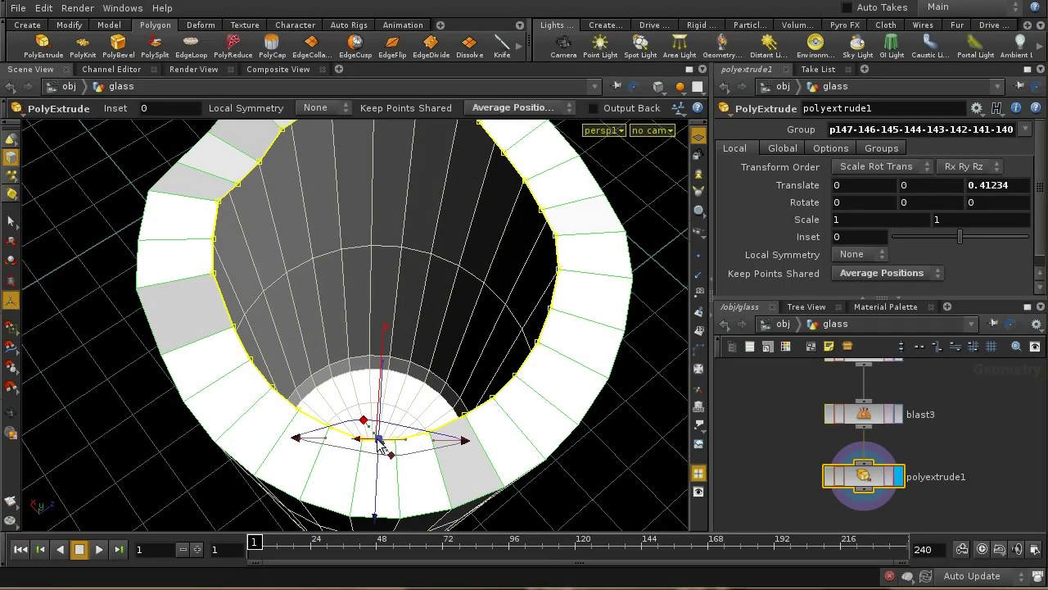
left_click_drag(376, 484, 363, 388)
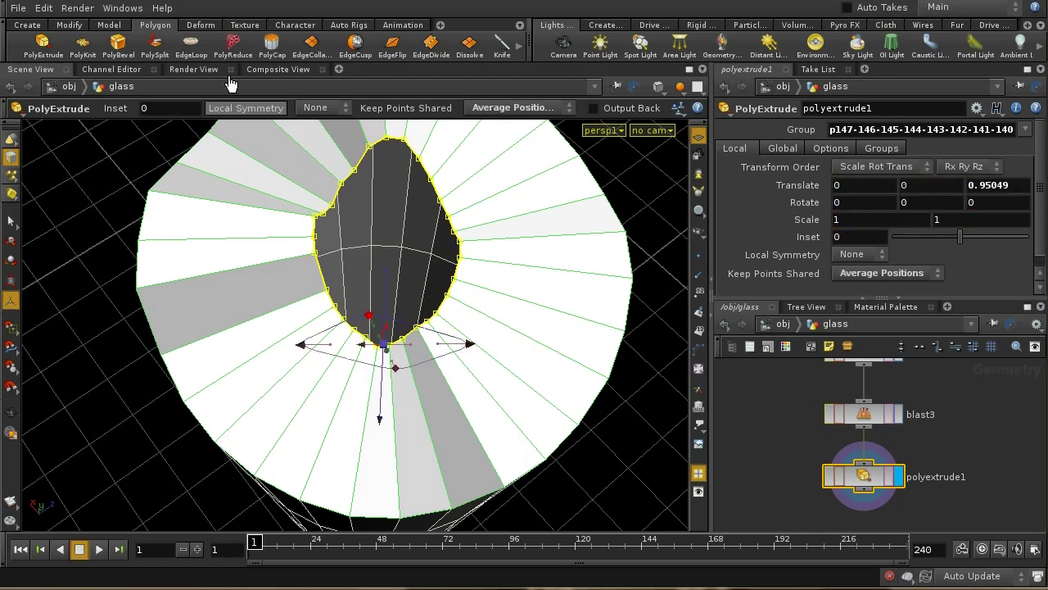
- Insert three concentric edge loops across the inner ledge, plus a vertical loop down the glass side
left_click(191, 46)
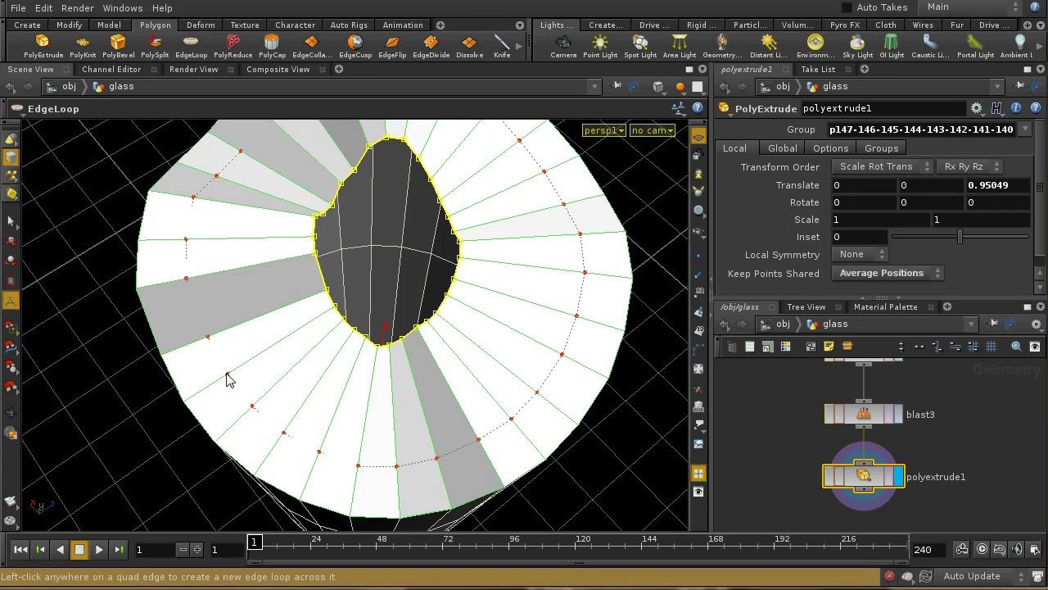
left_click(238, 366)
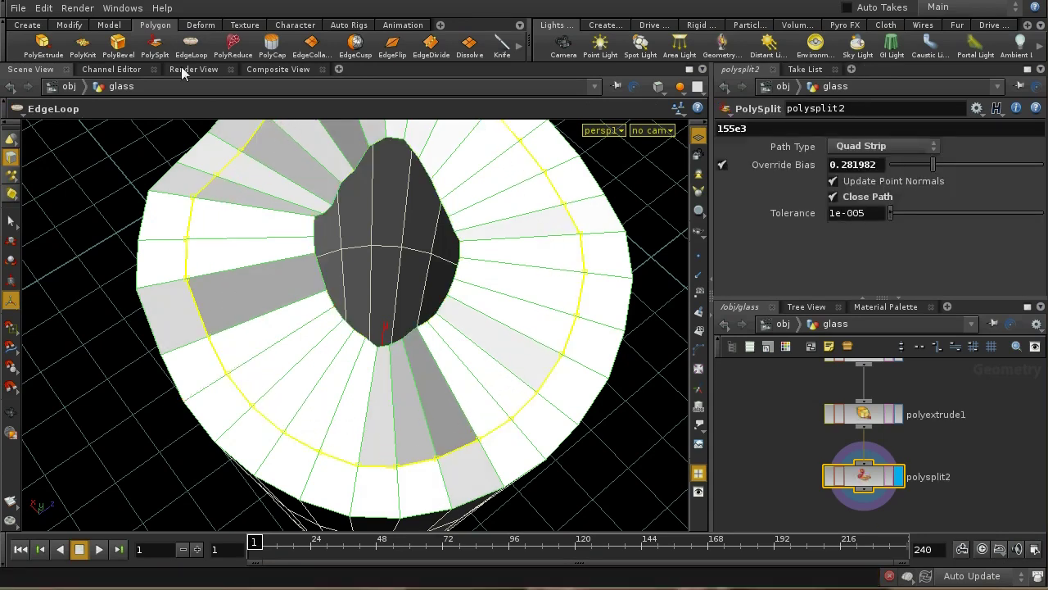
left_click(263, 356)
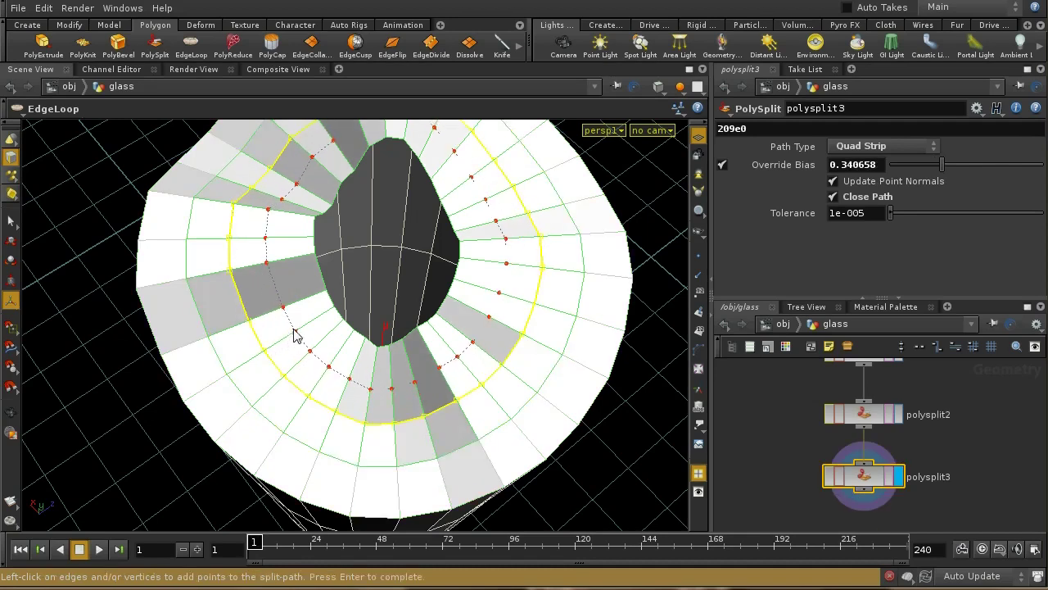
left_click(296, 336)
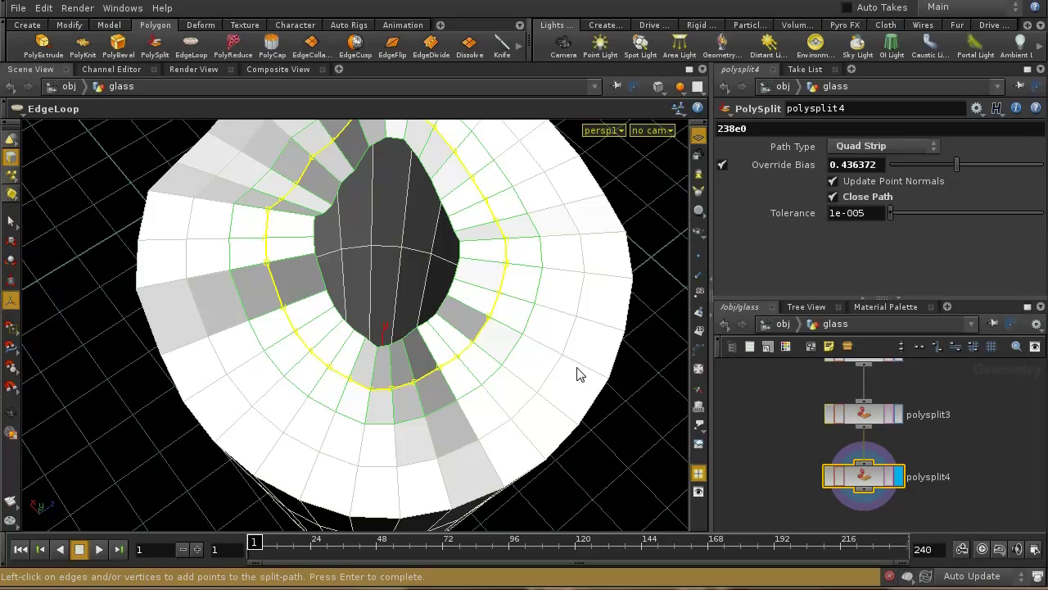
left_click_drag(602, 417, 580, 387, "alt")
key("t")
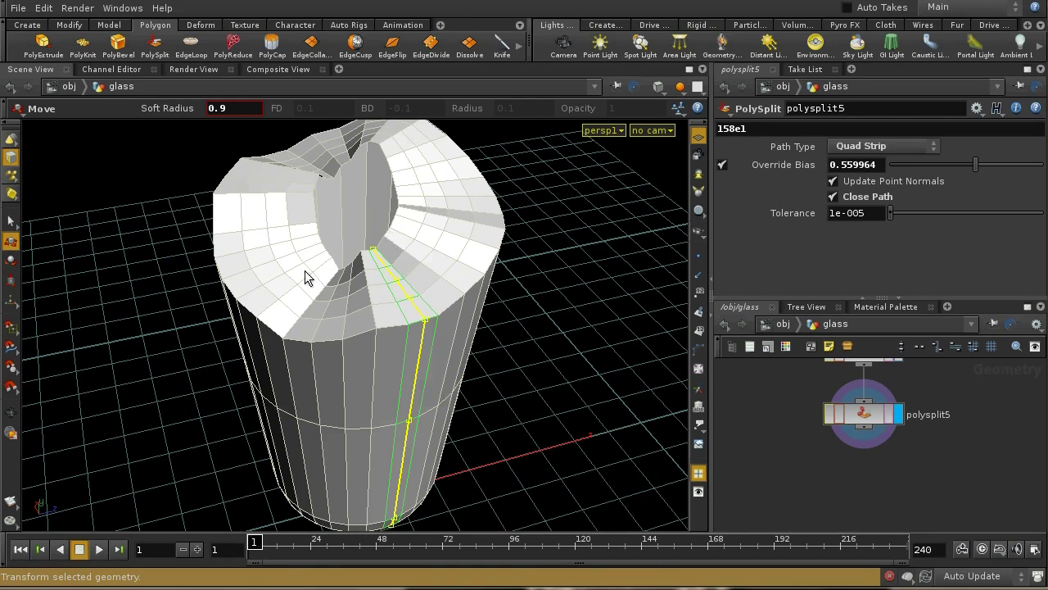
- Select the hollow's inner edge loop and shift it inward with a 0.8 soft radius
left_click(382, 241)
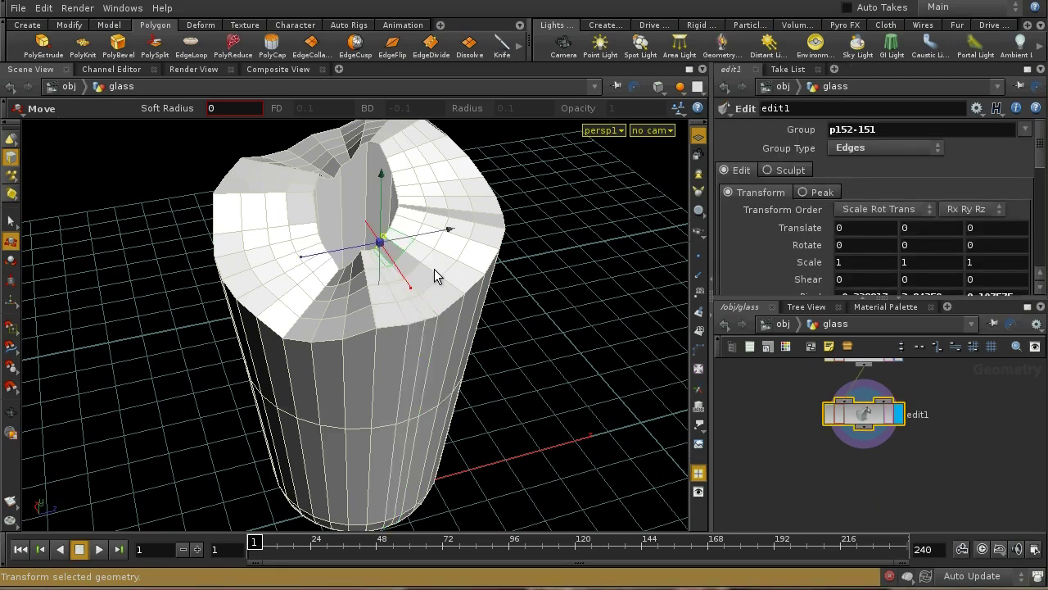
key("shift+l")
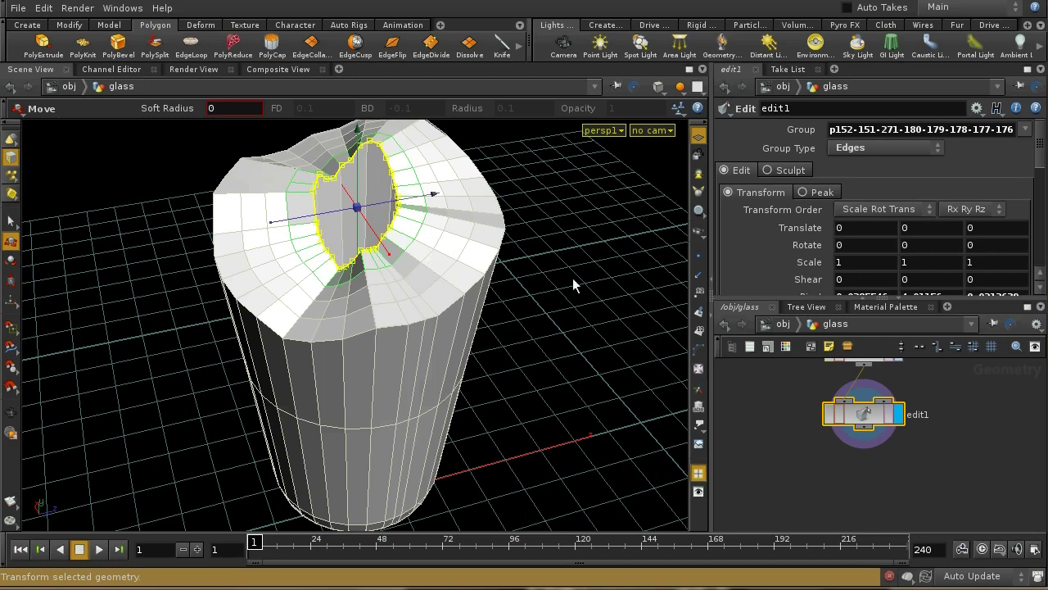
middle_click_drag(812, 397, 817, 448)
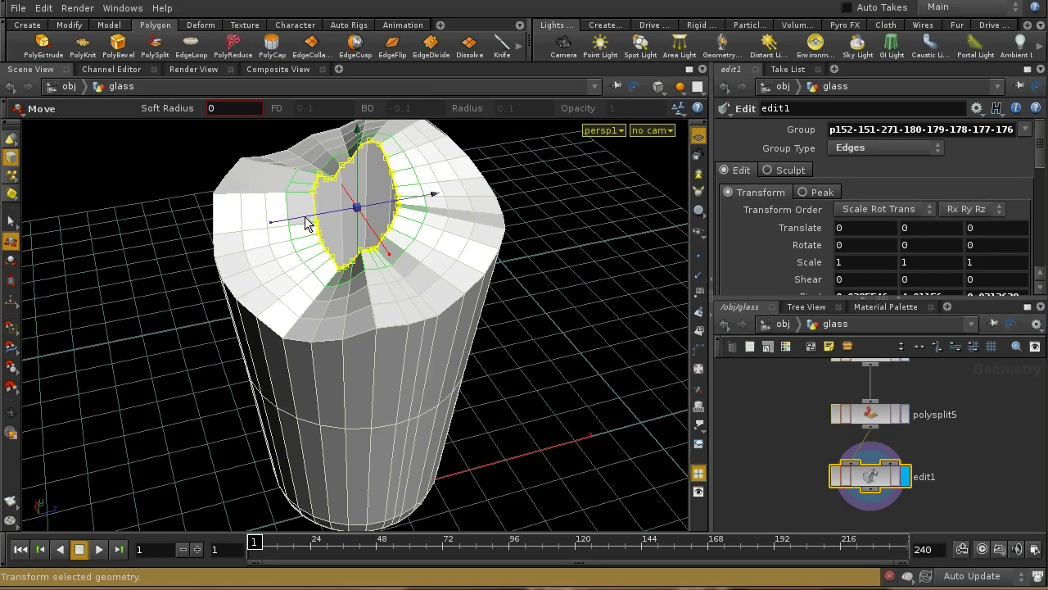
left_click_drag(307, 223, 295, 199)
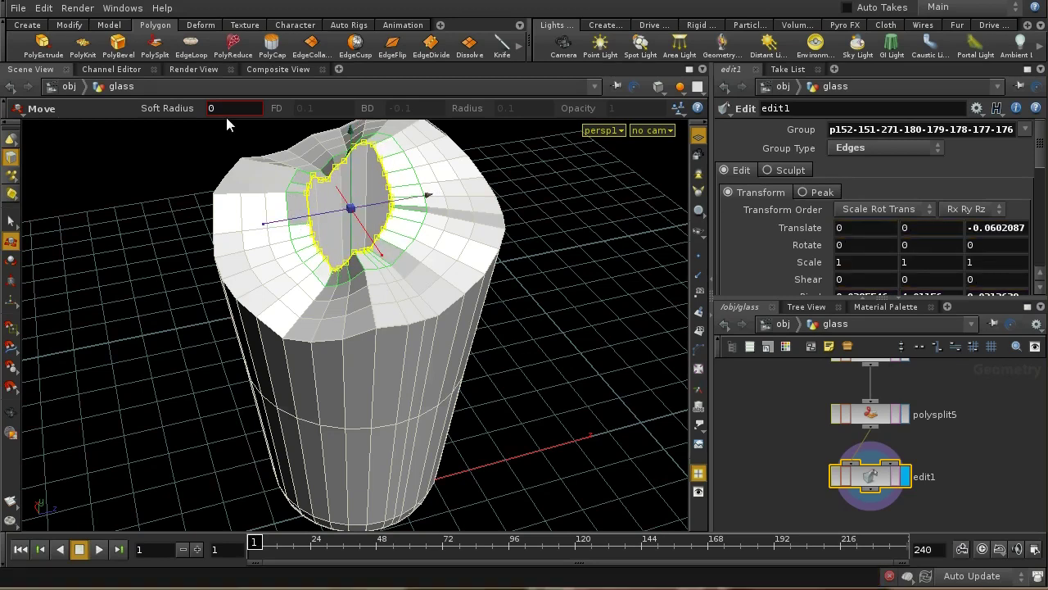
middle_click_drag(226, 117, 312, 200)
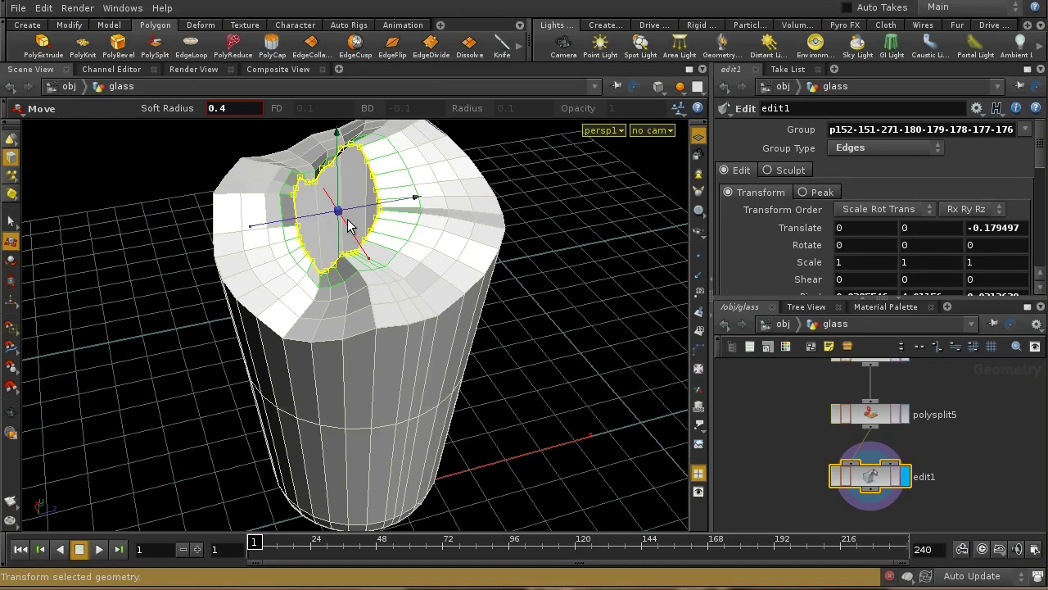
mouse_move(348, 225)
left_mouse_down()
mouse_move(301, 233)
mouse_move(357, 254)
mouse_move(357, 243)
left_mouse_up()
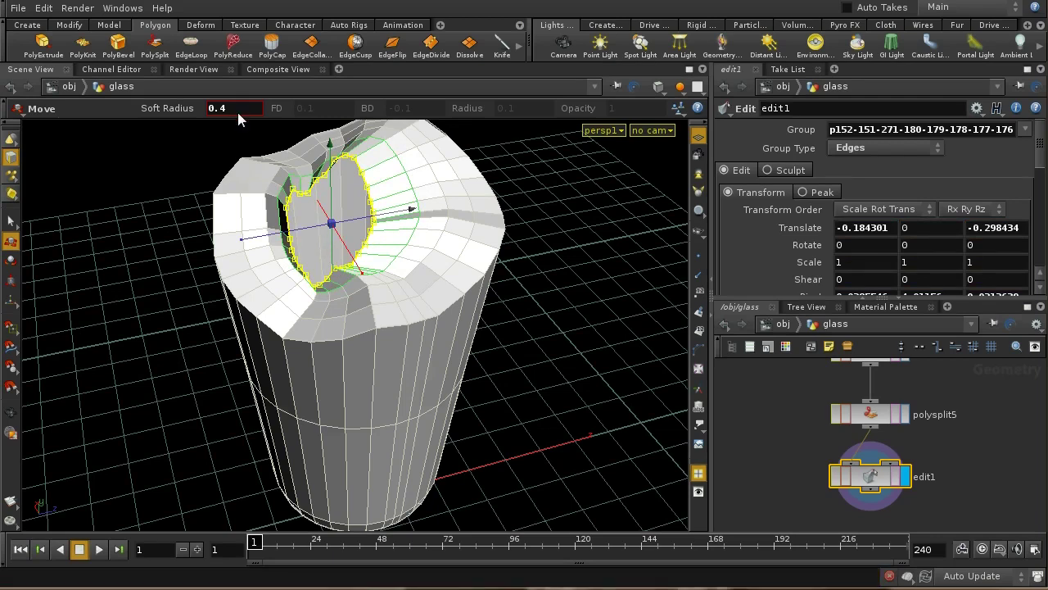
middle_click_drag(238, 106, 281, 112)
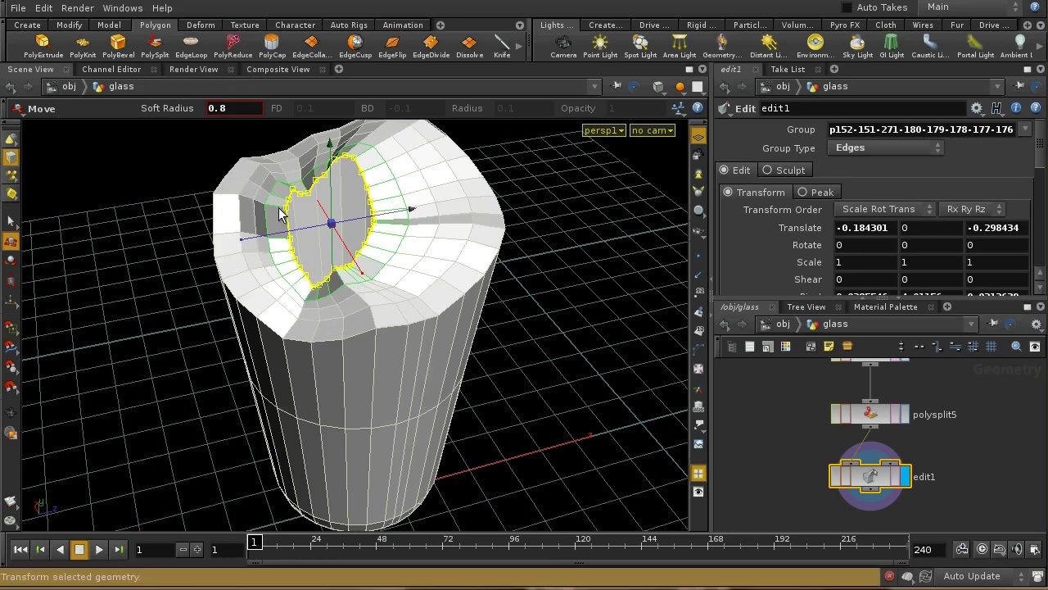
left_click_drag(284, 234, 343, 265)
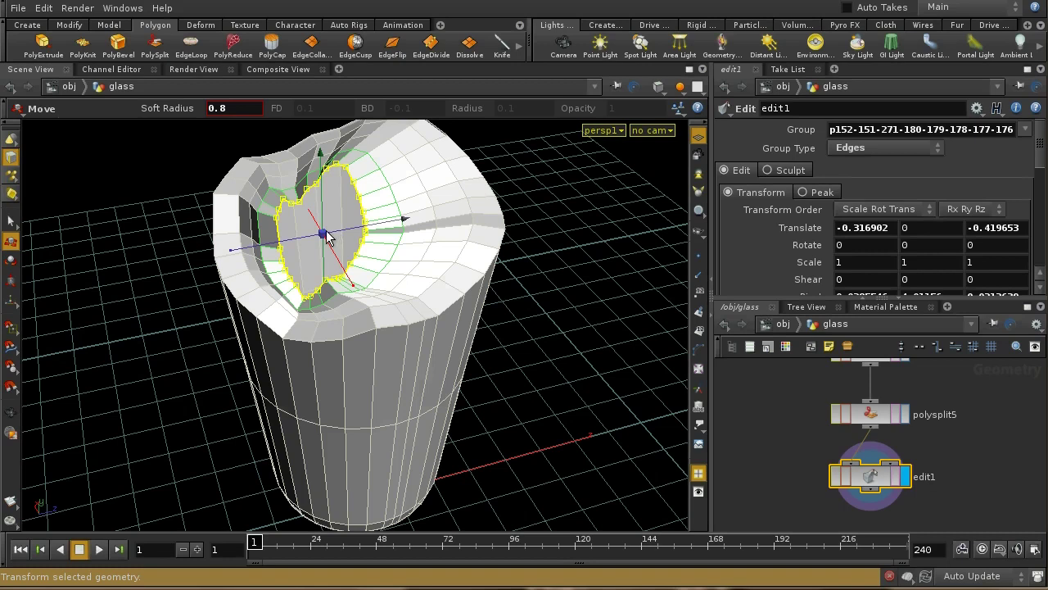
- Scale the inner edge loop to about 0.643 and move it further across the top
key("e")
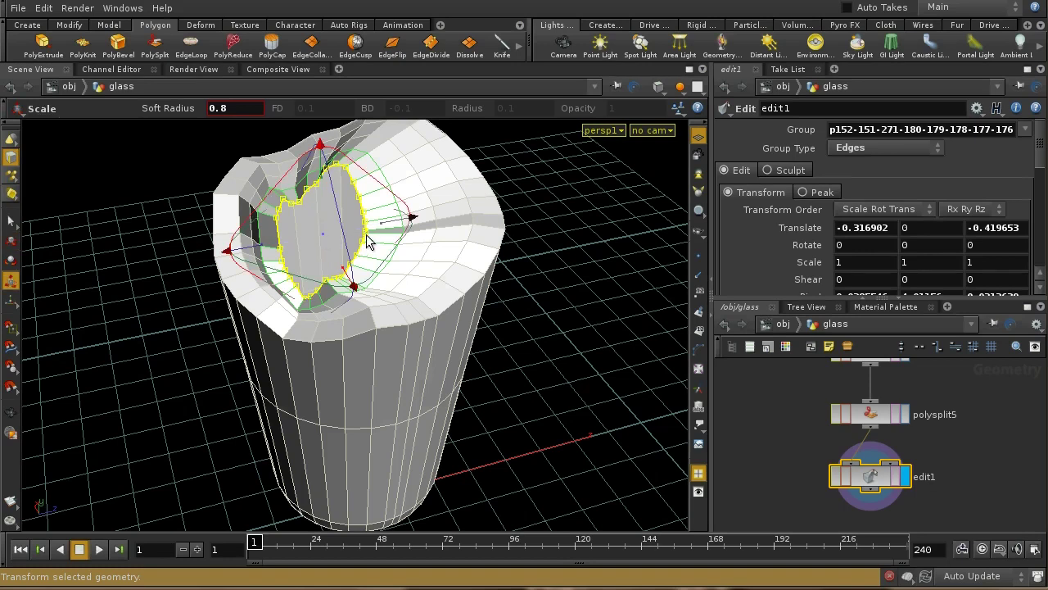
middle_click_drag(389, 264, 362, 263)
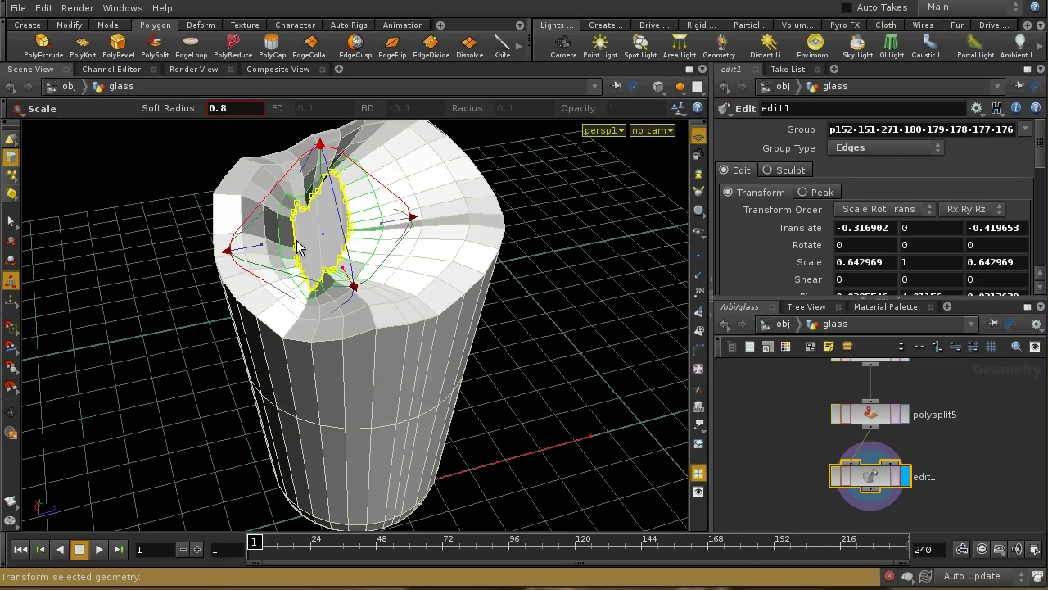
key("t")
left_click_drag(288, 246, 327, 264)
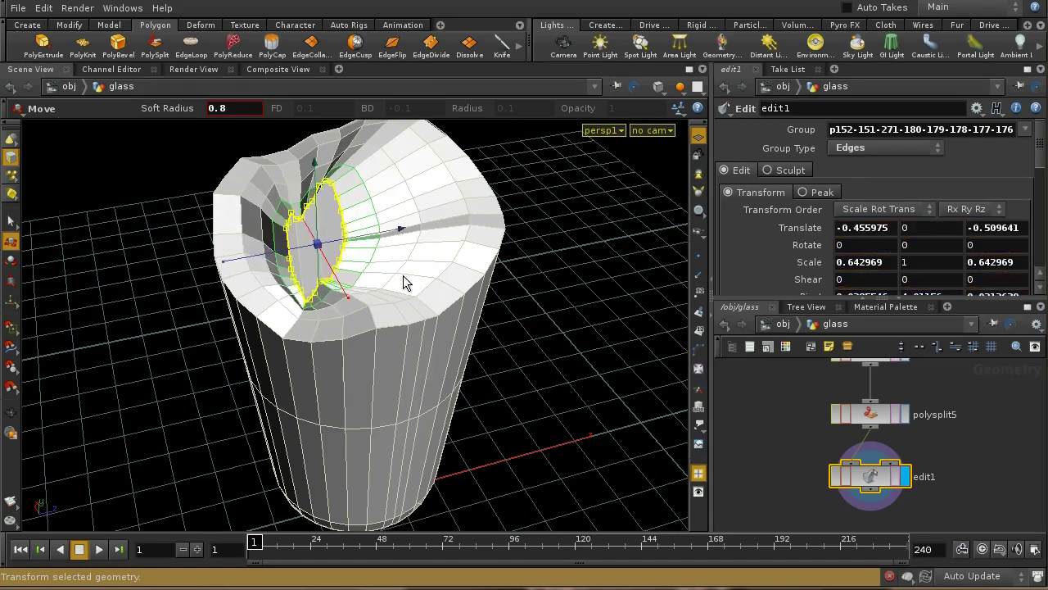
key("Escape")
left_click_drag(403, 274, 366, 320)
key("t")
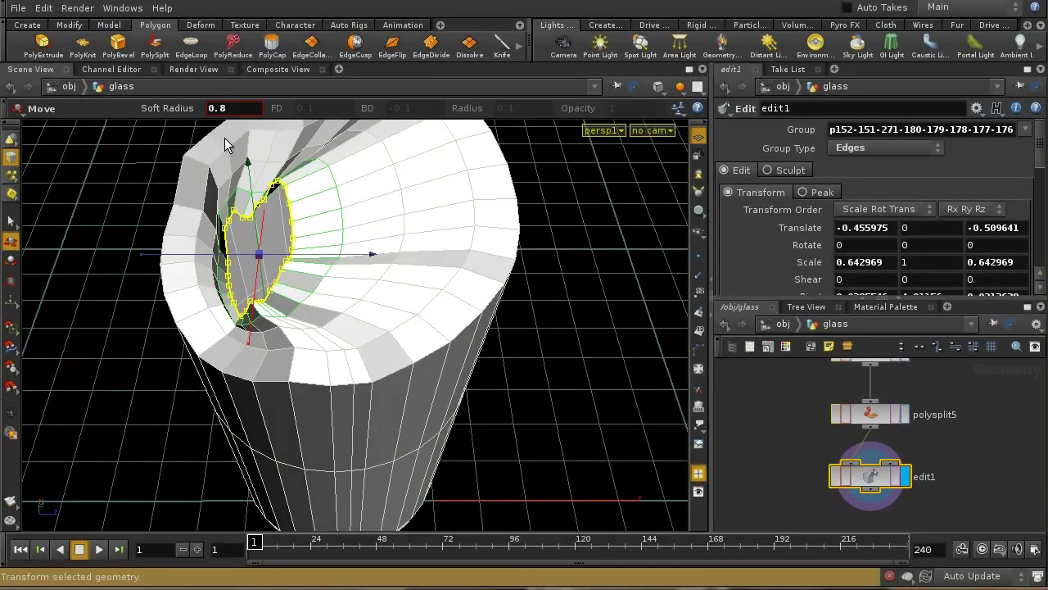
- Extrude the selected rim faces upward with PolyExtrude, Local Control turned off
left_click(40, 51)
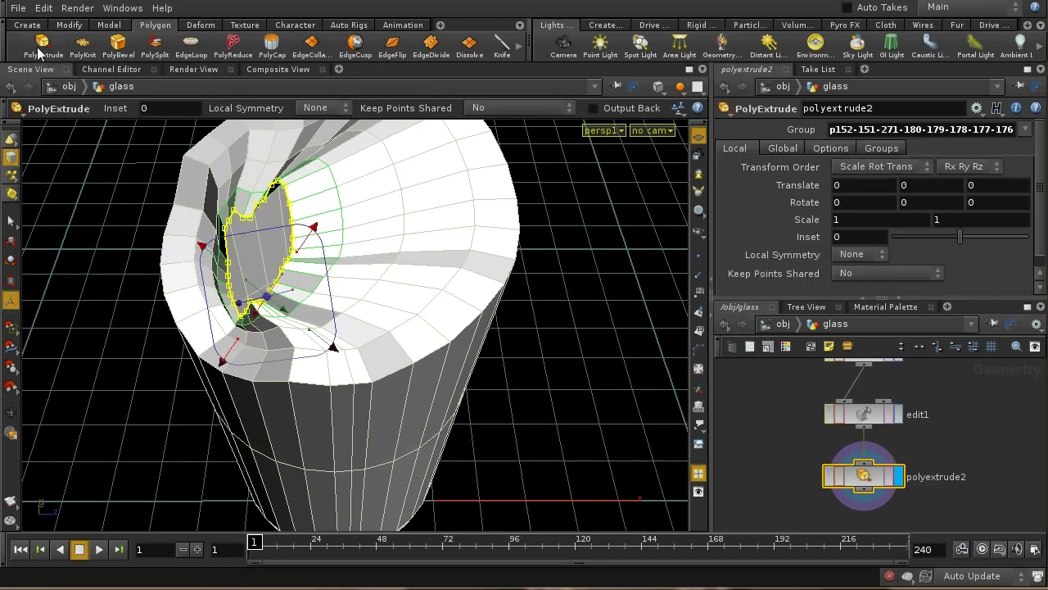
right_click(266, 298)
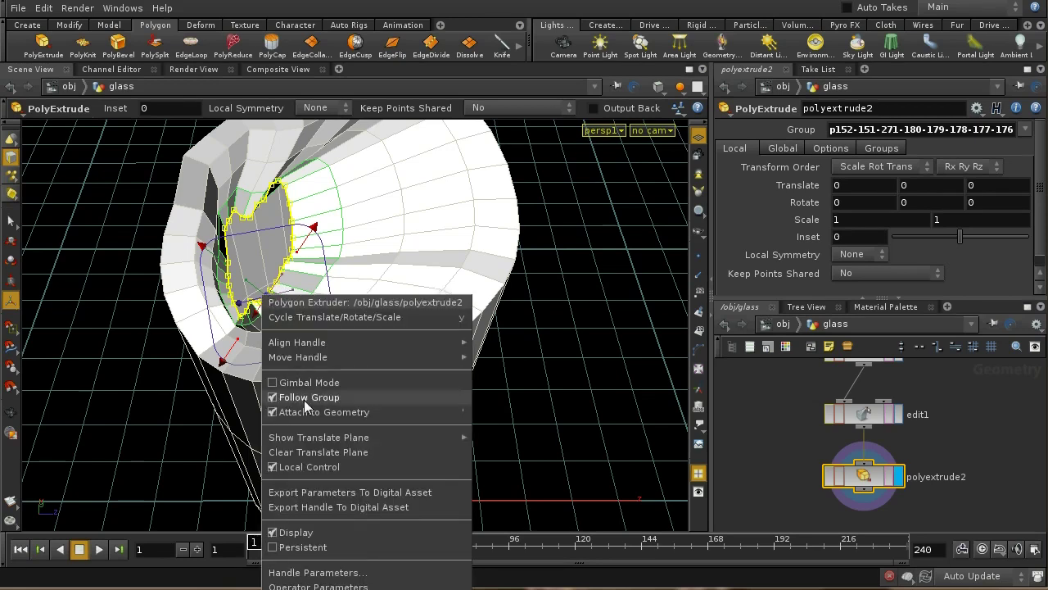
left_click(309, 466)
left_click(310, 467)
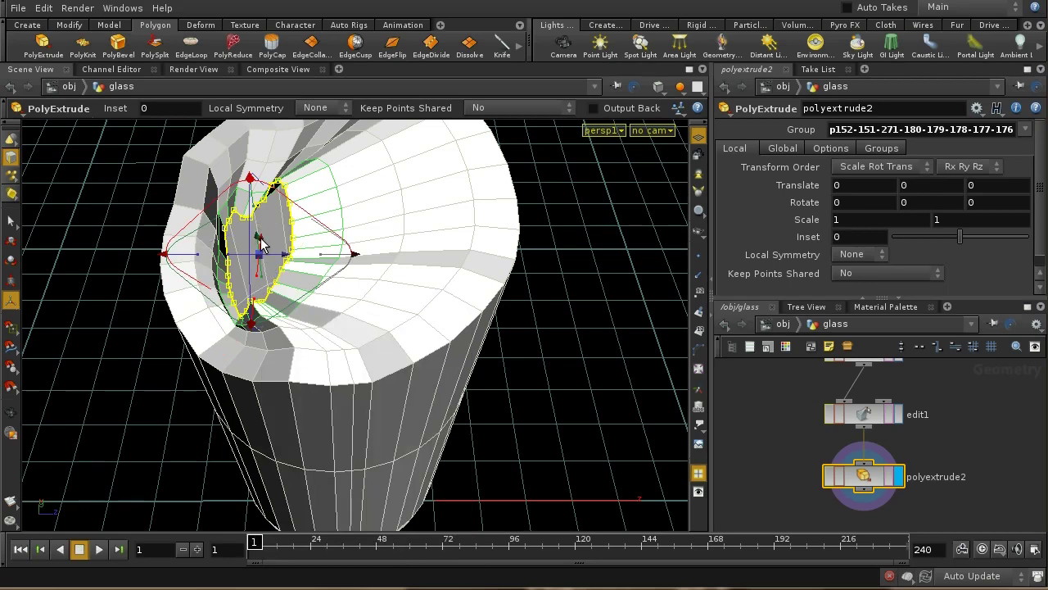
left_click_drag(256, 245, 250, 141)
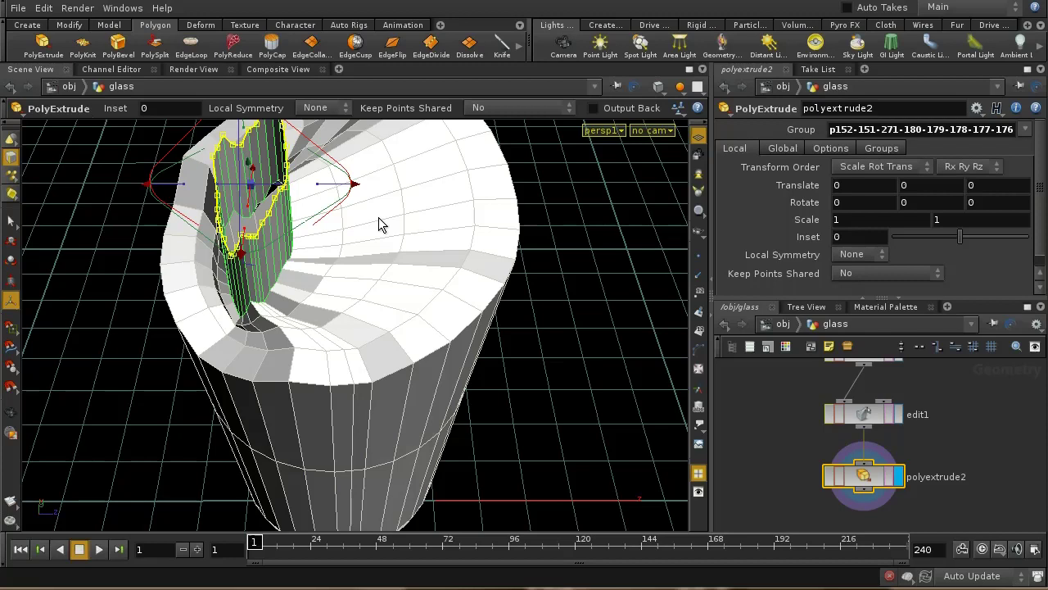
- Pull the extrusion up into a tall, upright column, checking it from several angles
key("space")
right_click_drag(374, 192, 380, 272)
left_click_drag(380, 272, 452, 234)
key("space")
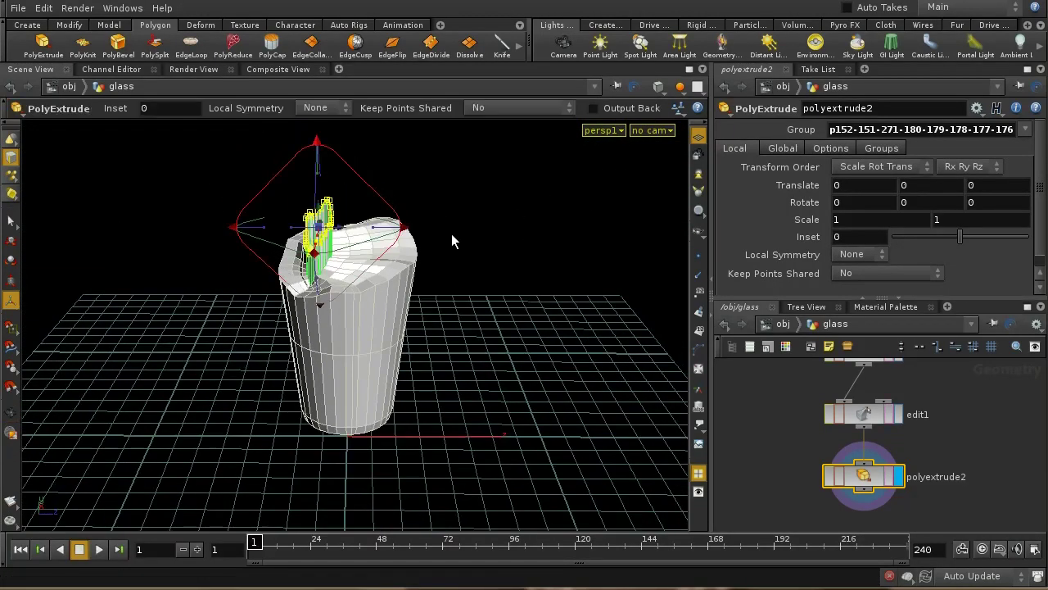
left_click_drag(324, 219, 326, 127)
key("space")
right_click_drag(513, 194, 435, 259)
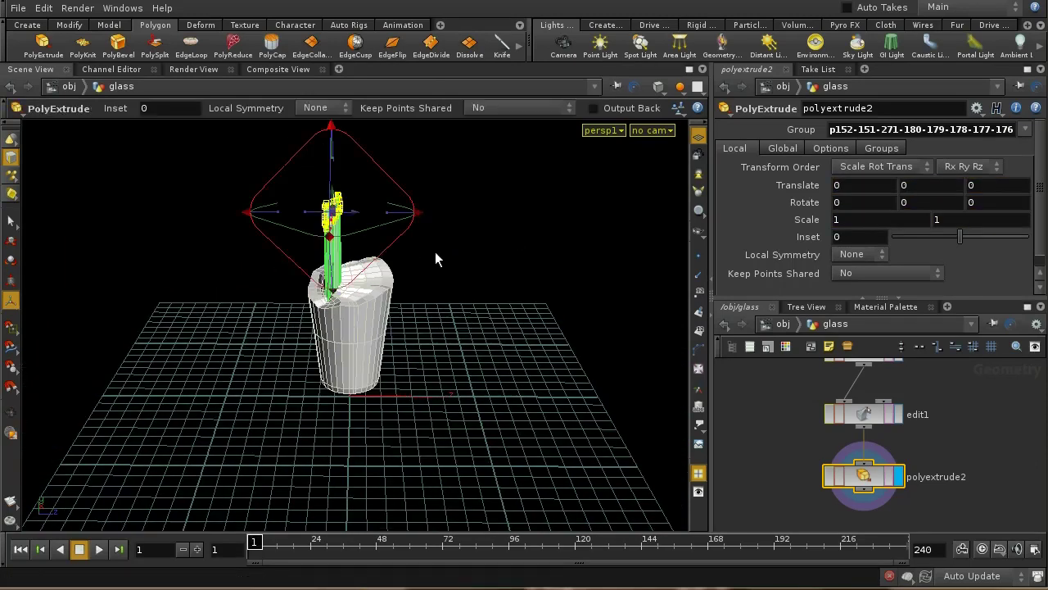
left_click_drag(357, 218, 414, 245)
key("ctrl+z")
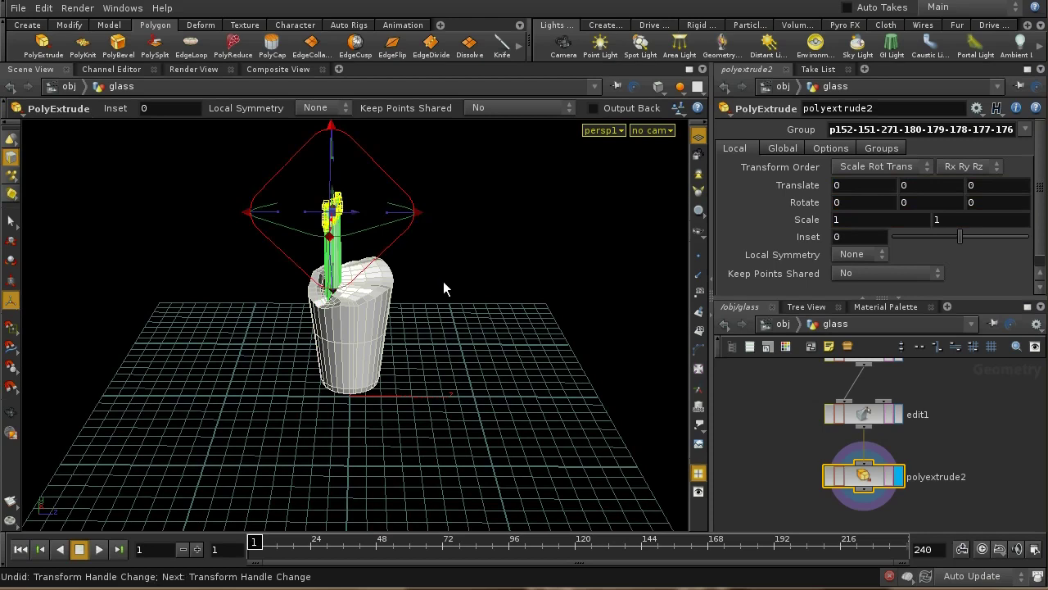
key("space")
left_click_drag(442, 286, 328, 295)
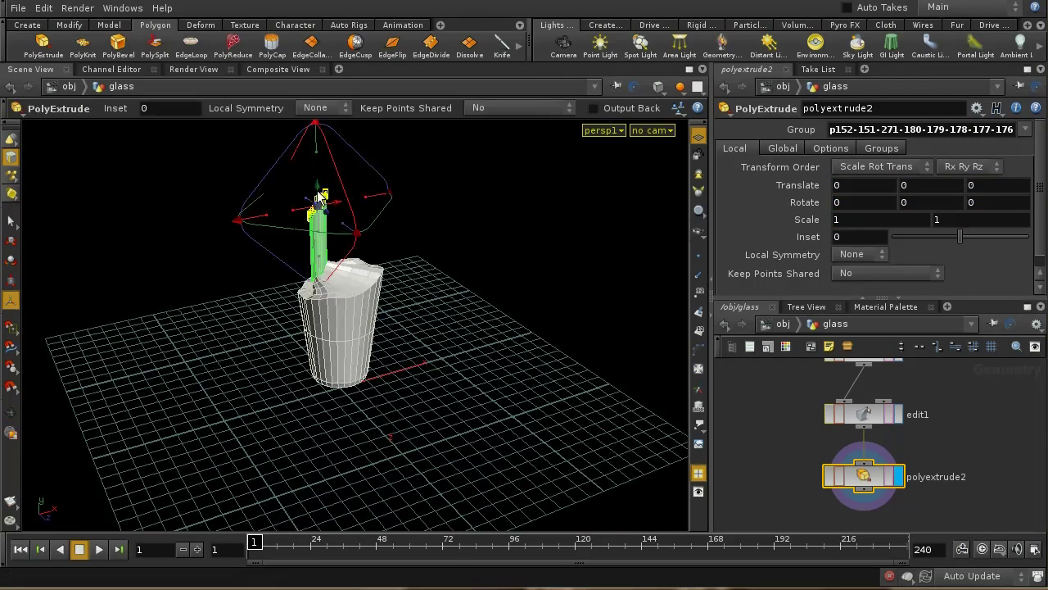
left_click_drag(321, 195, 319, 121)
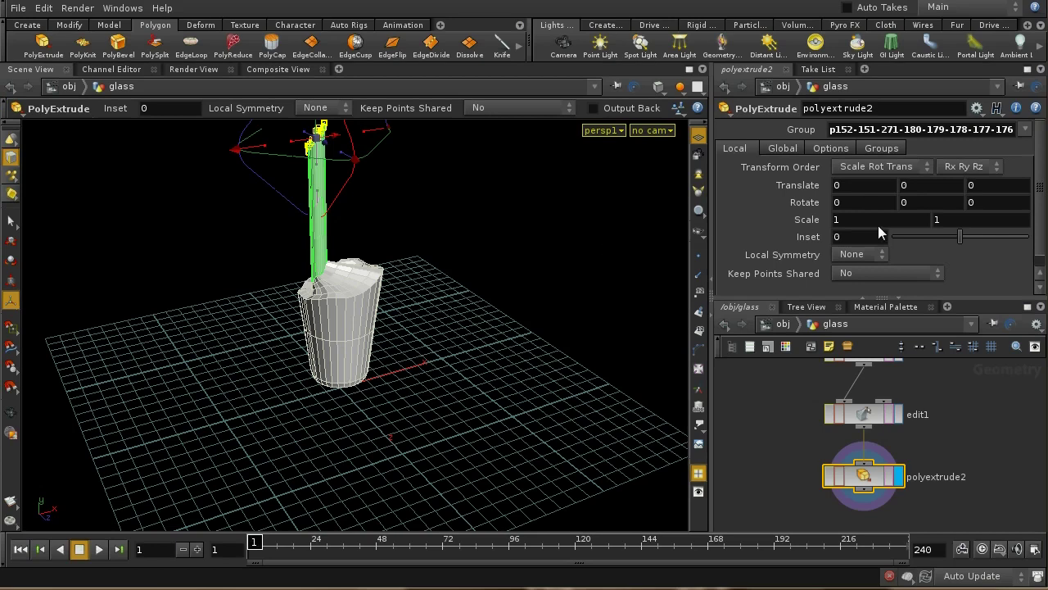
- Set the column's extrusion divisions to 10 and orbit around to inspect it
left_click(831, 149)
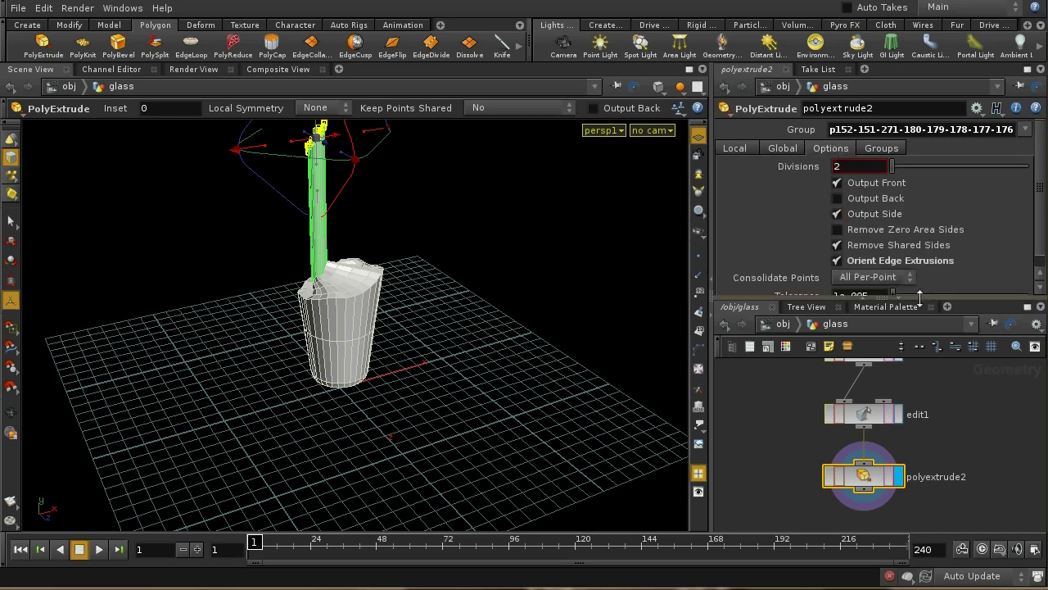
middle_click_drag(853, 168, 923, 172)
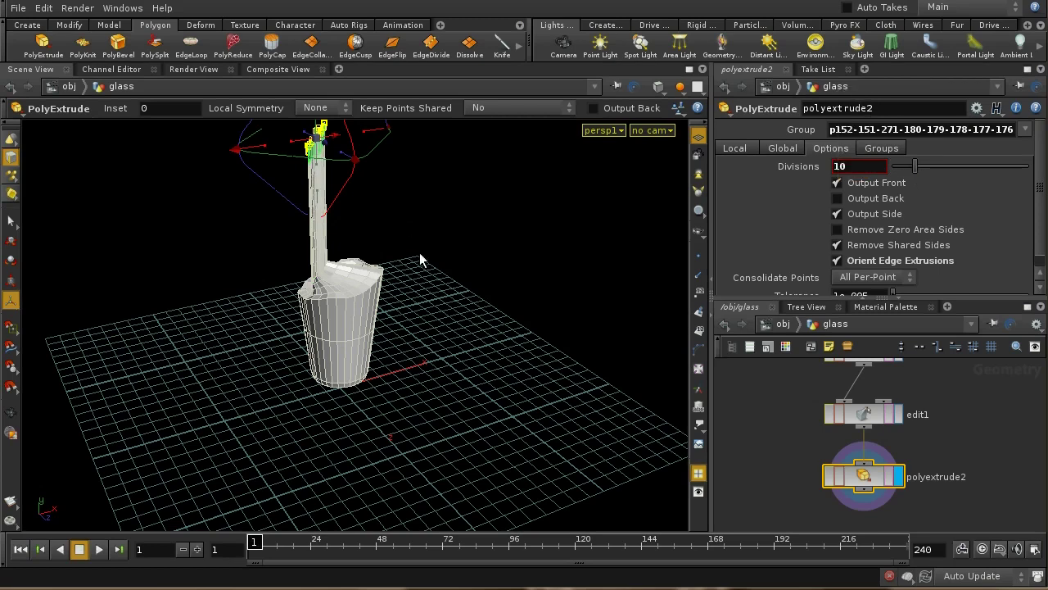
key("Escape")
scroll(421, 250, "up", 10)
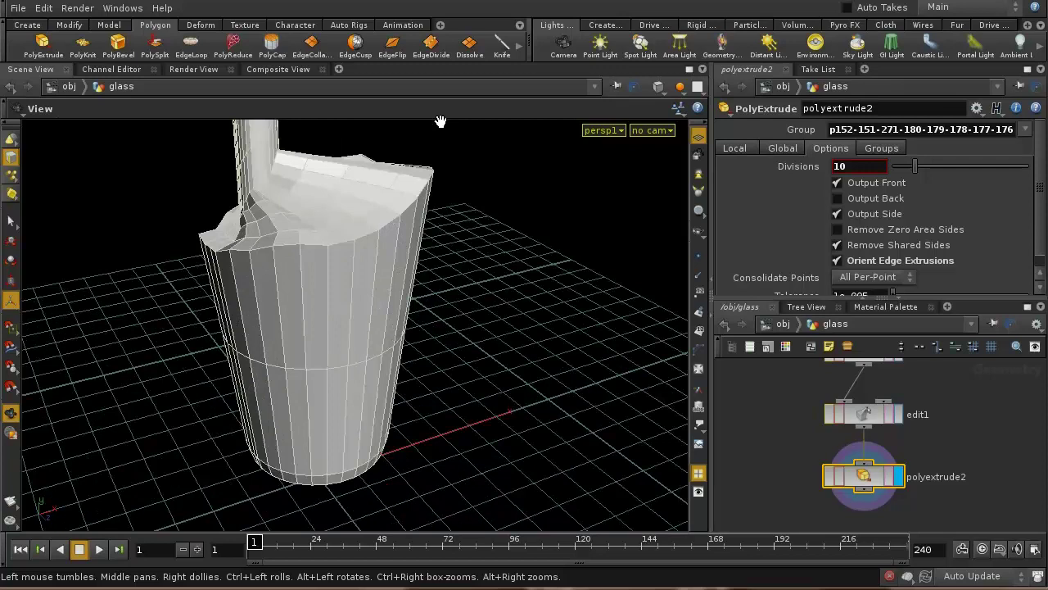
left_click_drag(410, 199, 427, 328)
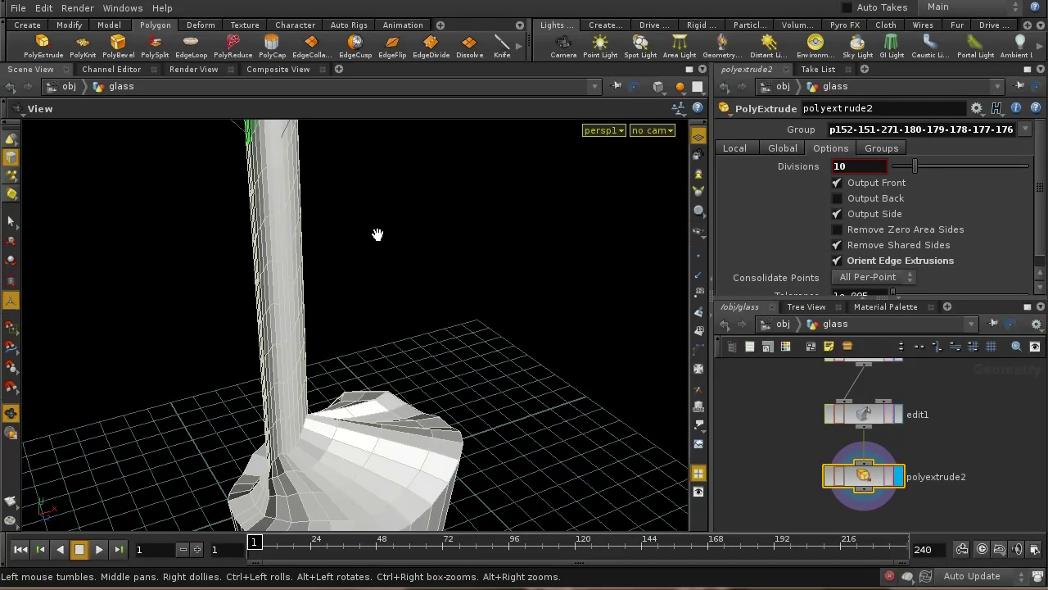
left_click_drag(376, 231, 391, 315)
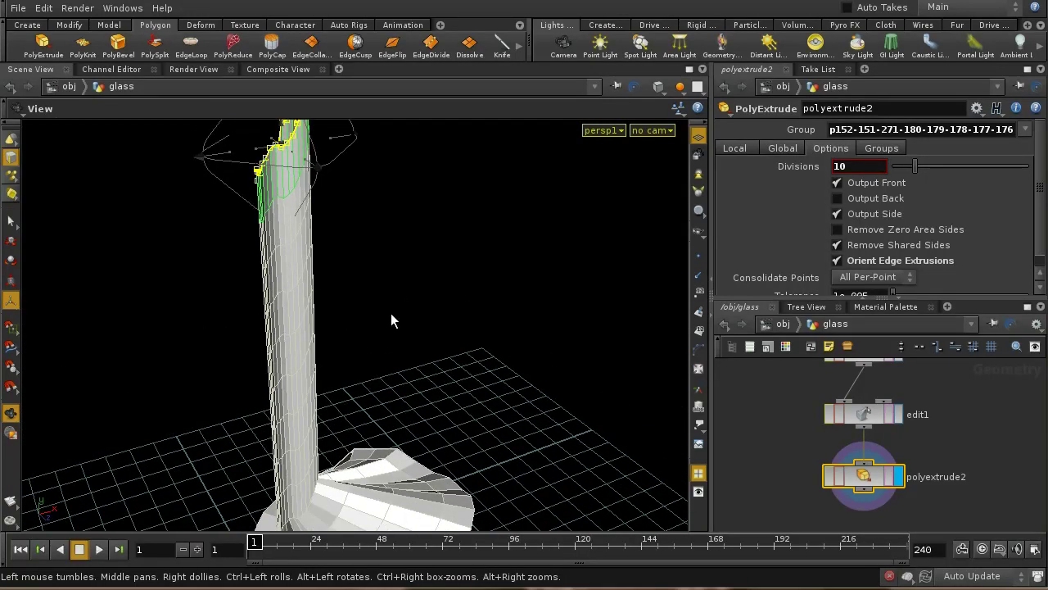
key("Return")
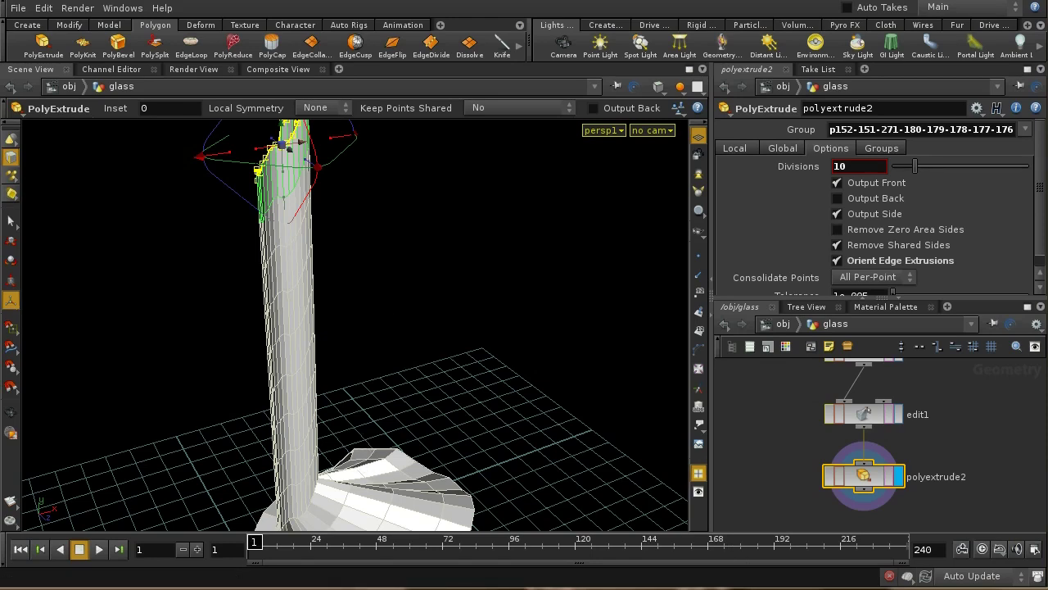
left_click_drag(442, 410, 511, 433)
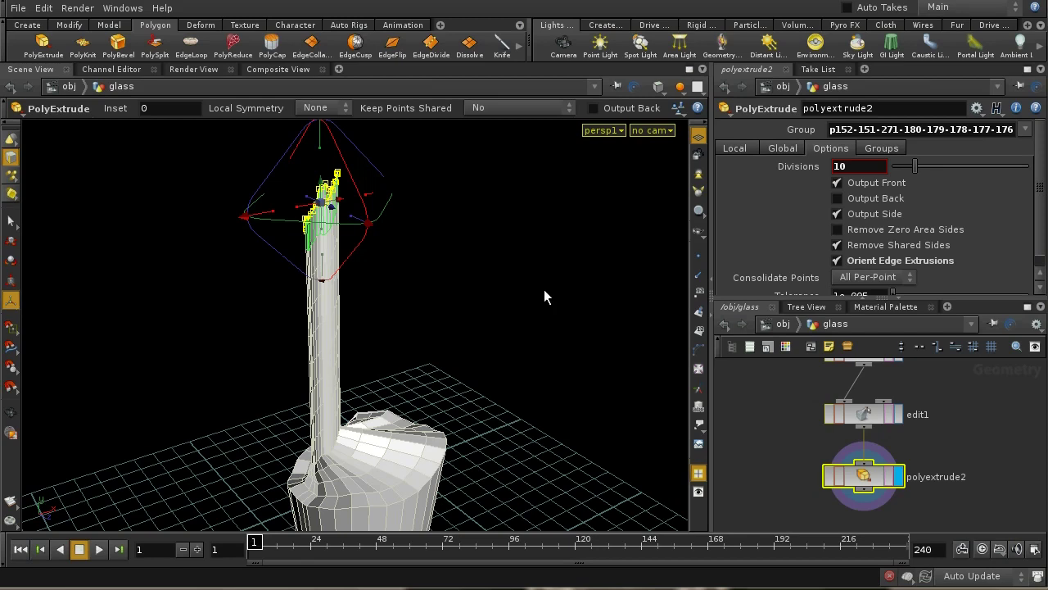
key("Escape")
key("Escape")
left_click_drag(443, 253, 346, 366)
key("Return")
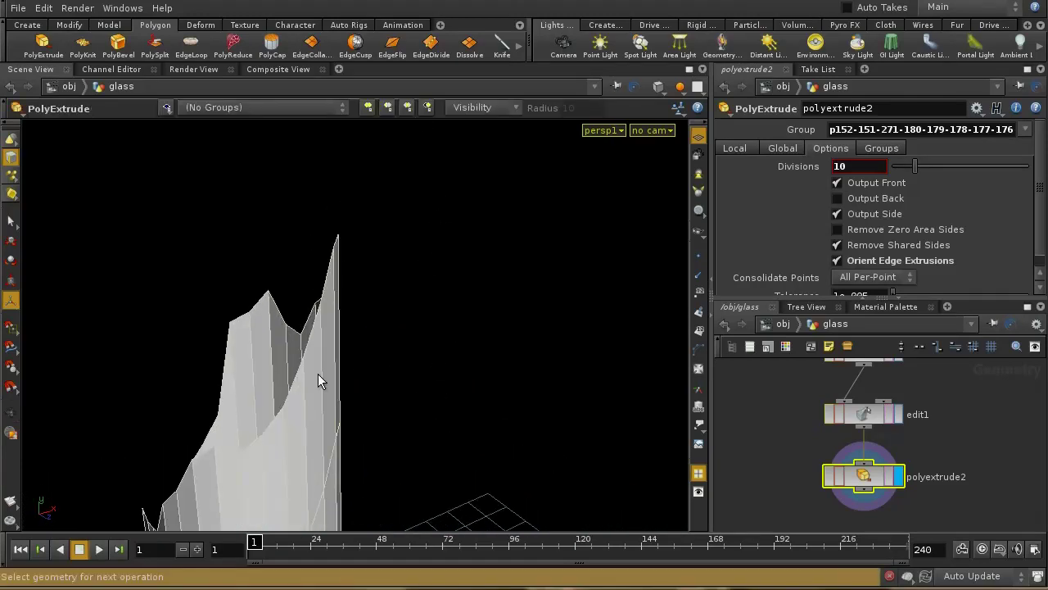
- Select the column's top edge loop and set the Move tool's soft radius to 1.8
key("s")
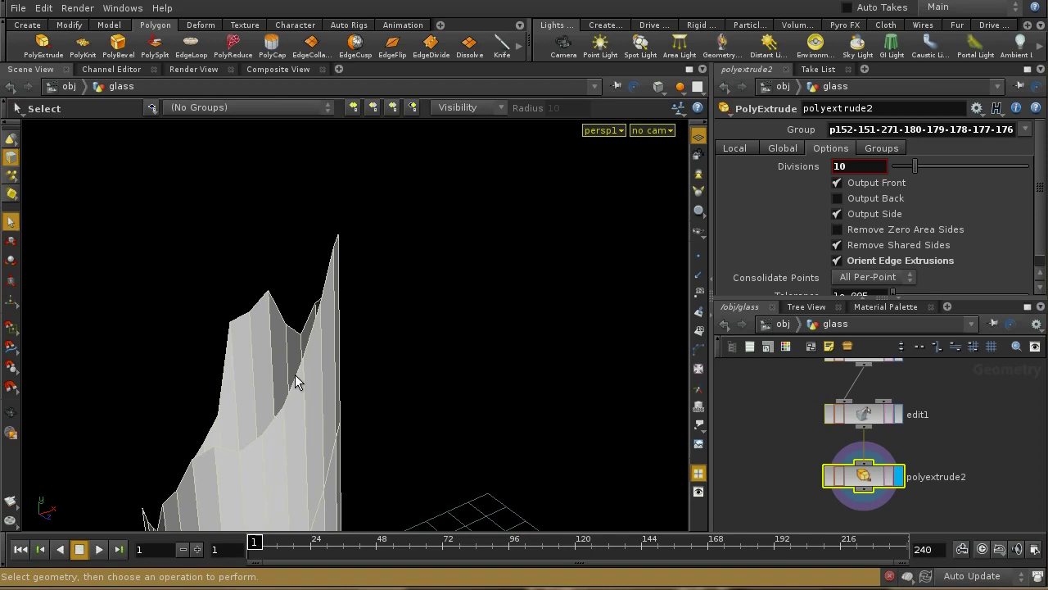
left_click(296, 381)
key("l")
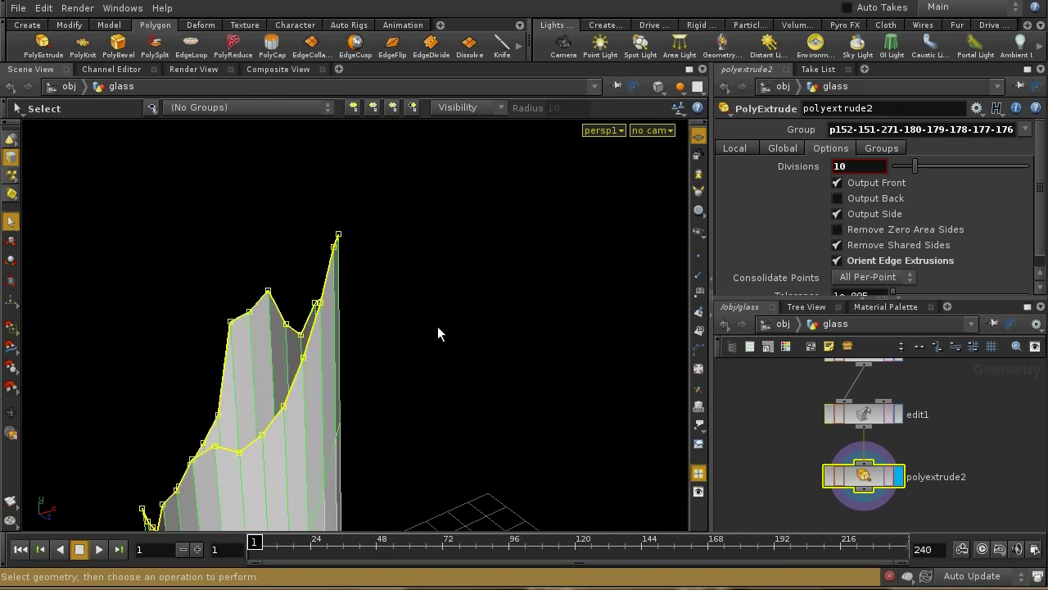
key("t")
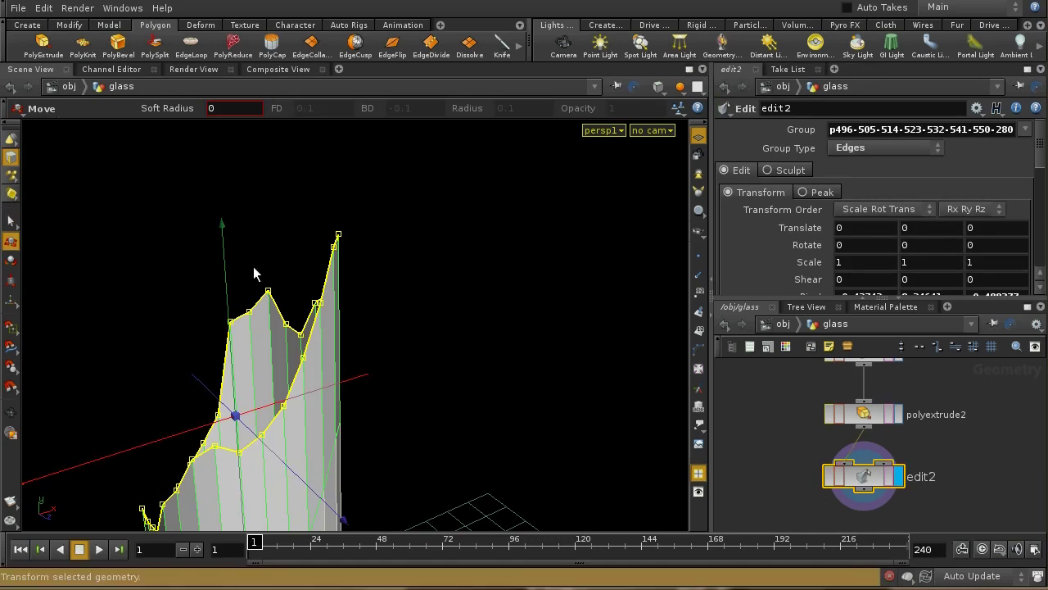
middle_click_drag(220, 117, 293, 112)
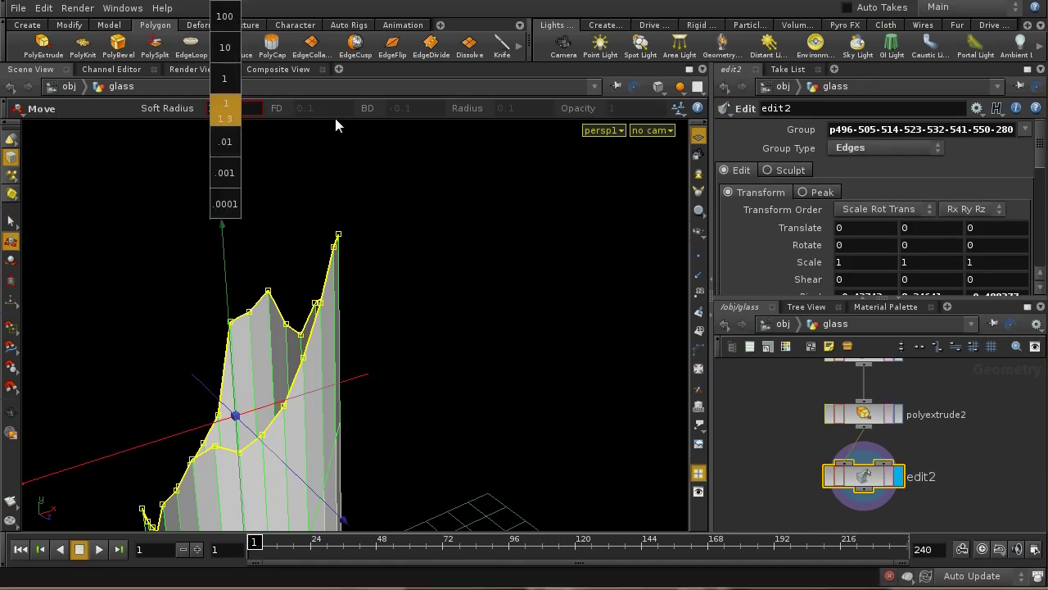
middle_click_drag(365, 129, 360, 133)
- Push the edge ring sideways by about 0.43 so the column bends
left_click_drag(264, 241, 303, 493)
left_click_drag(360, 346, 485, 549)
left_click_drag(445, 319, 369, 355)
key("t")
key("Escape")
key("t")
key("Escape")
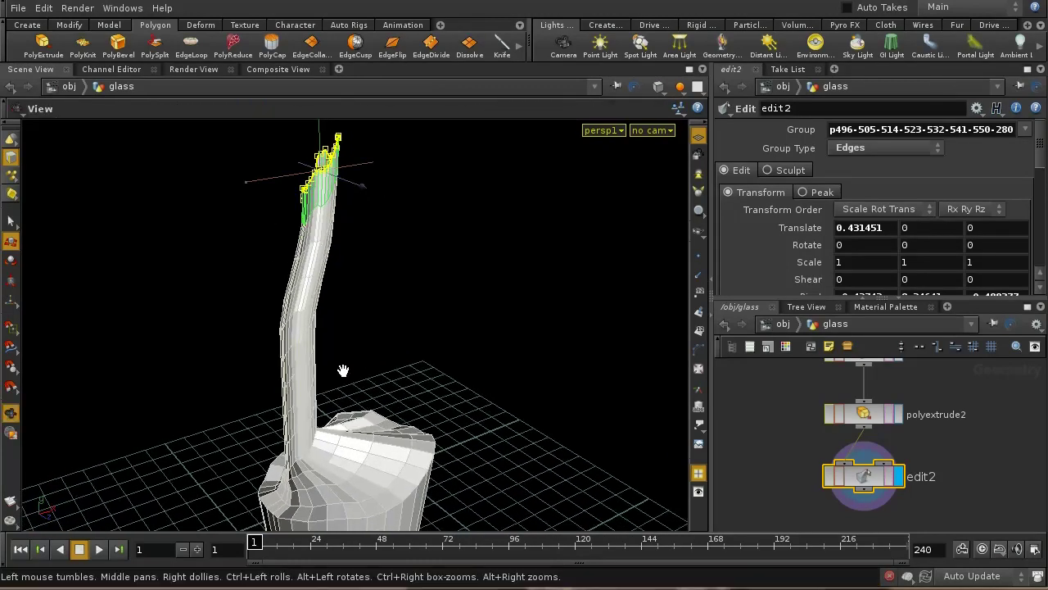
scroll(344, 369, "up", 3)
middle_click_drag(344, 369, 352, 367)
left_click_drag(352, 367, 351, 276)
key("t")
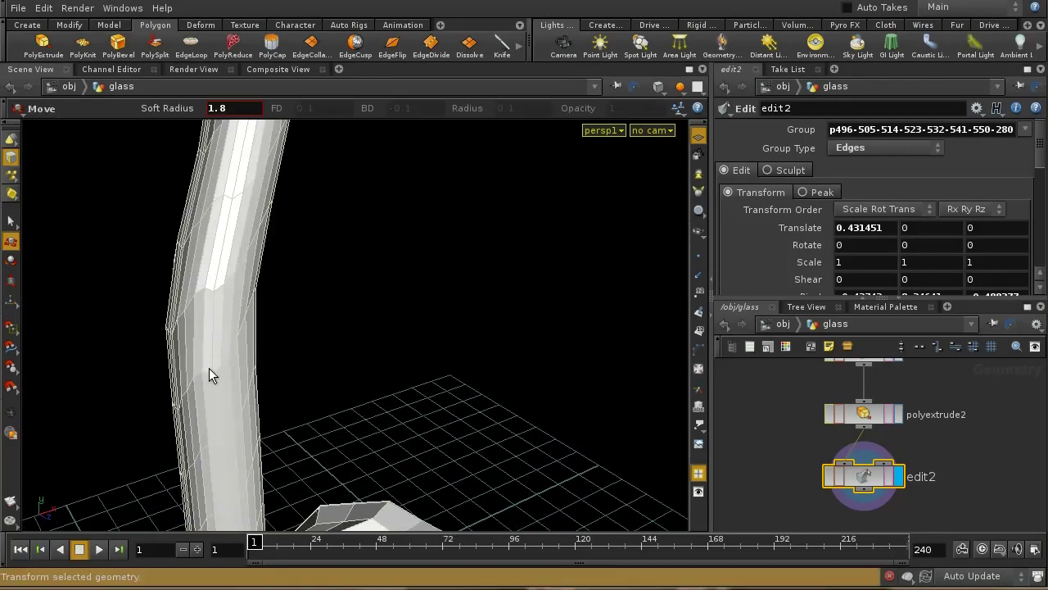
key("s")
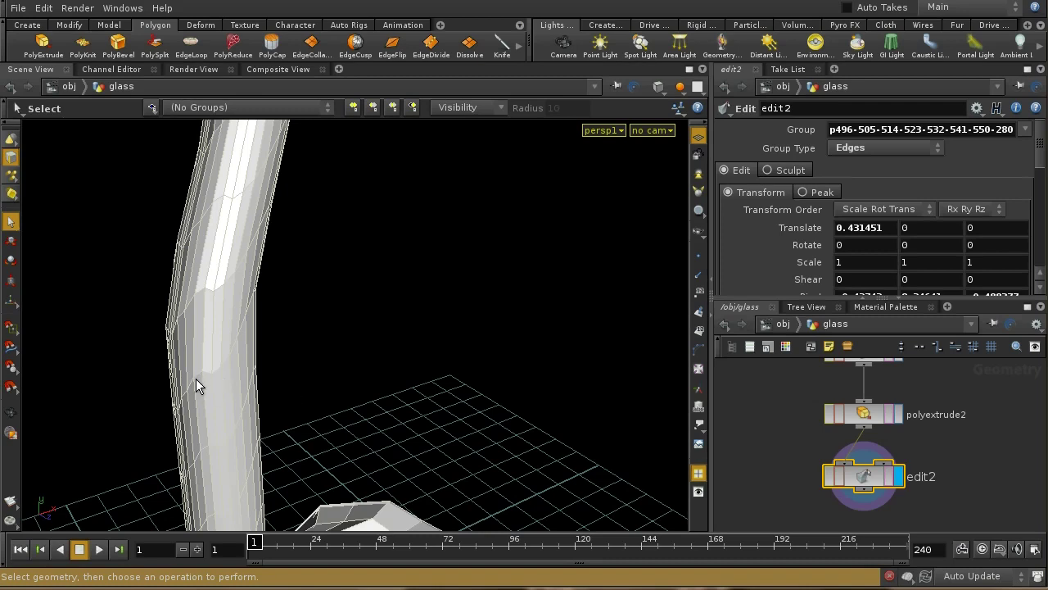
- Select a lower edge ring on the stem and shift it along X to -0.259744
left_click(196, 387)
right_click_drag(280, 386, 281, 290)
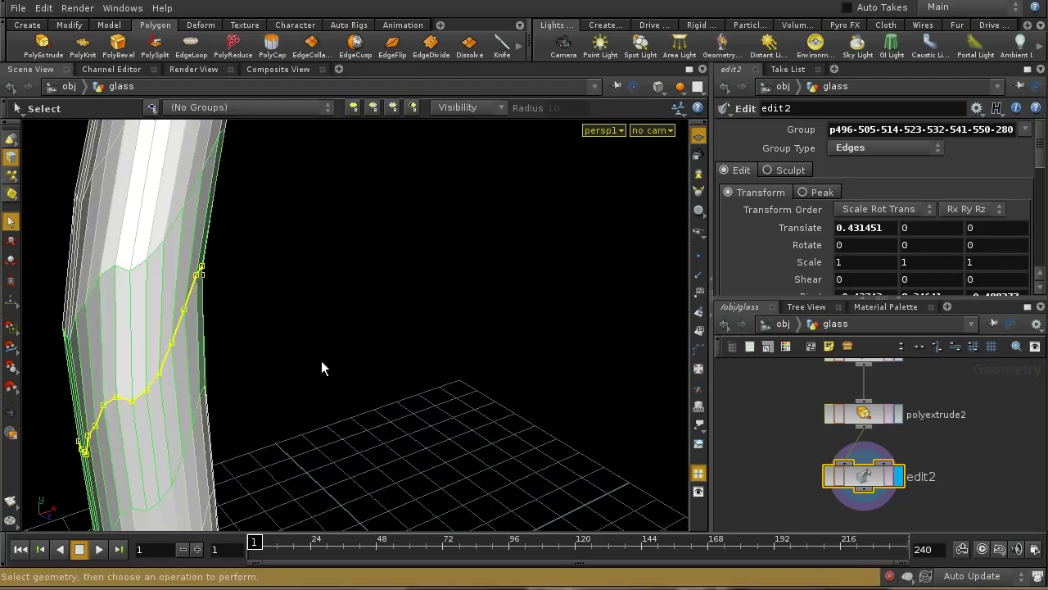
key("t")
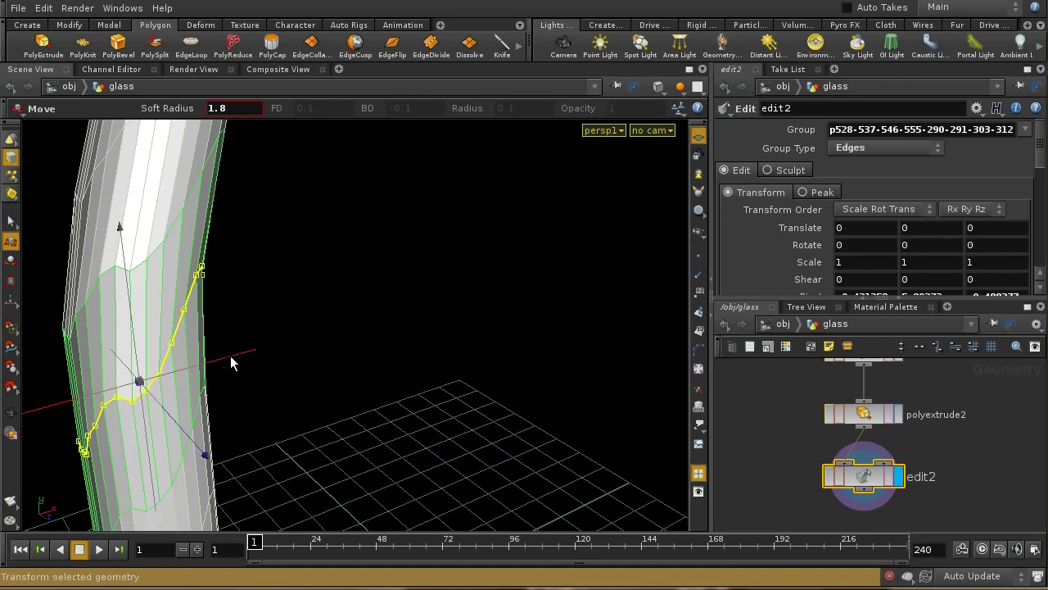
left_click_drag(220, 360, 202, 368)
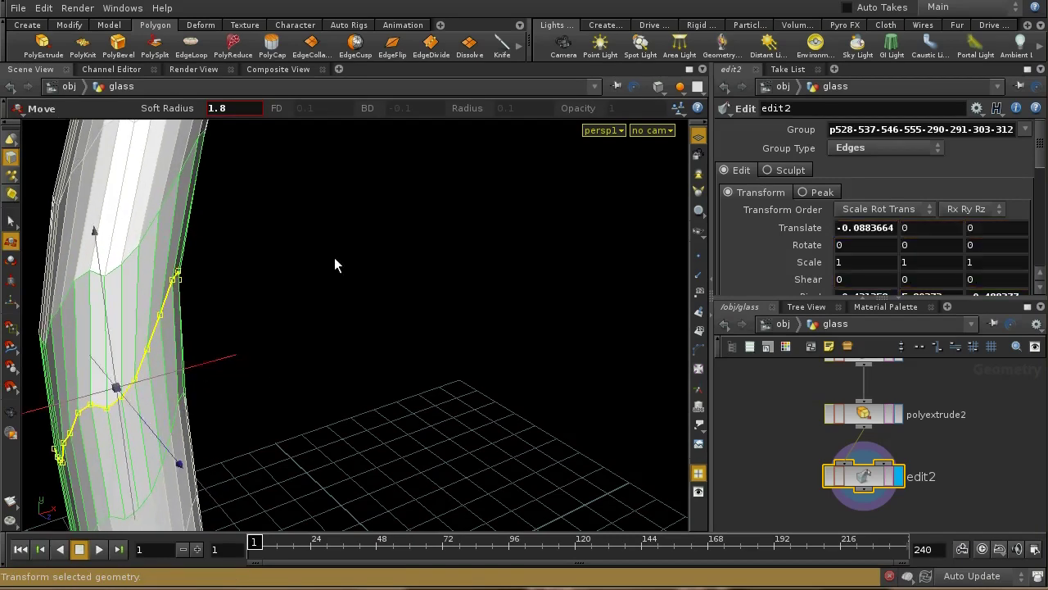
key("Escape")
left_click_drag(335, 264, 323, 374)
key("t")
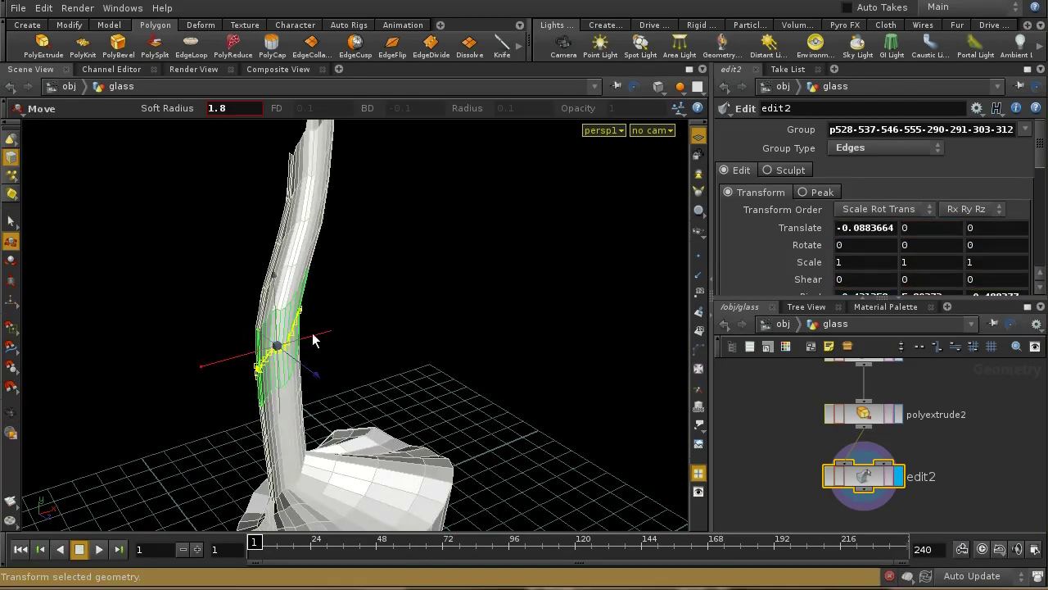
left_click_drag(312, 335, 300, 340)
- Orbit around the stem to inspect the added curve near its base
key("Escape")
left_click_drag(348, 369, 349, 254)
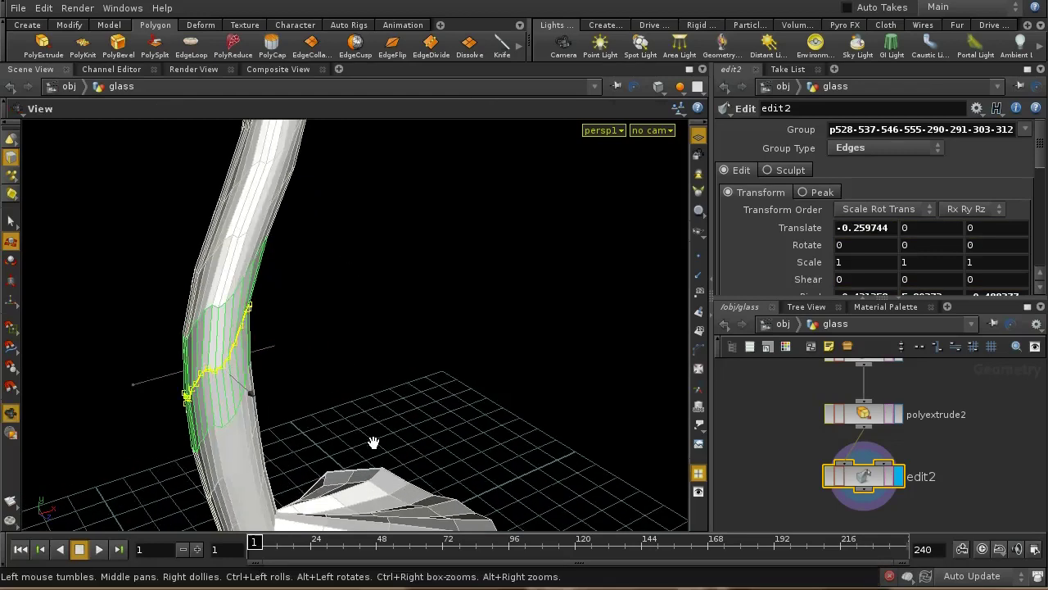
left_click_drag(374, 442, 344, 417)
key("t")
key("Escape")
middle_click_drag(344, 416, 367, 419)
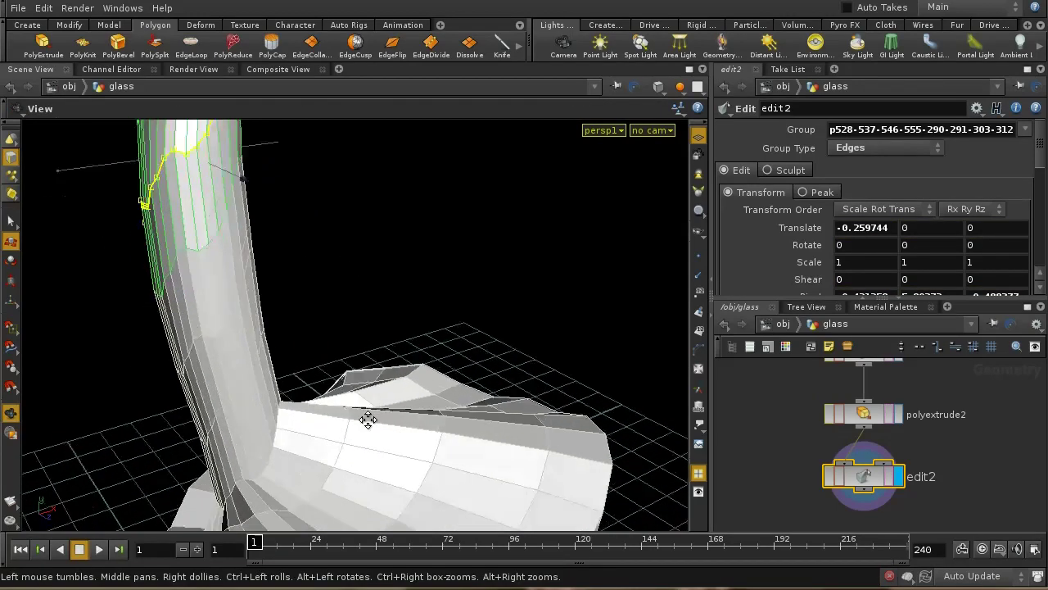
left_click_drag(368, 420, 421, 352)
- Peak the stem-to-base corner edge loop inward to a distance of -0.059
key("t")
left_click(318, 399)
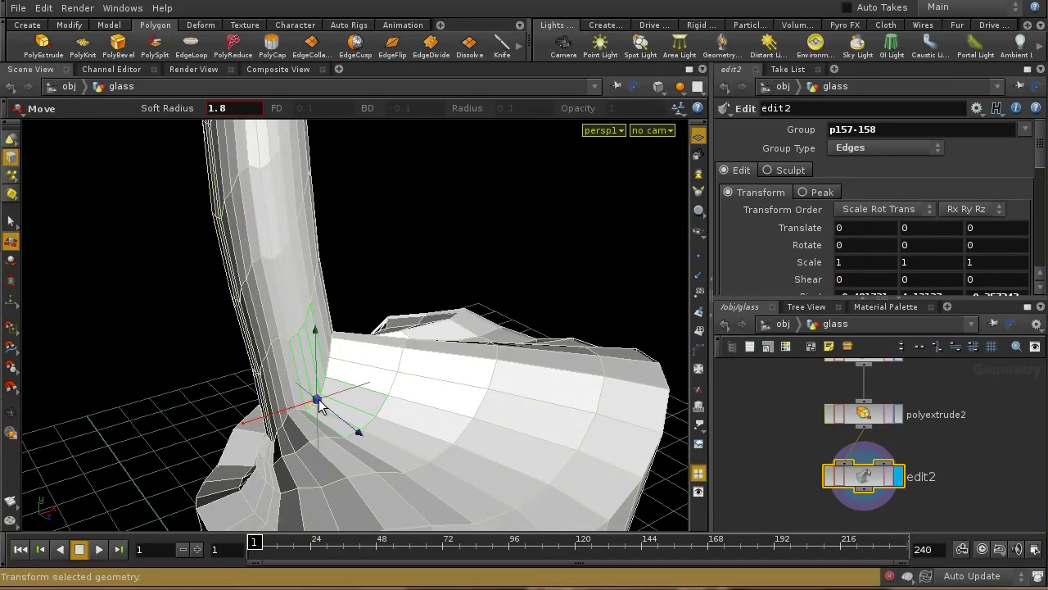
key("a")
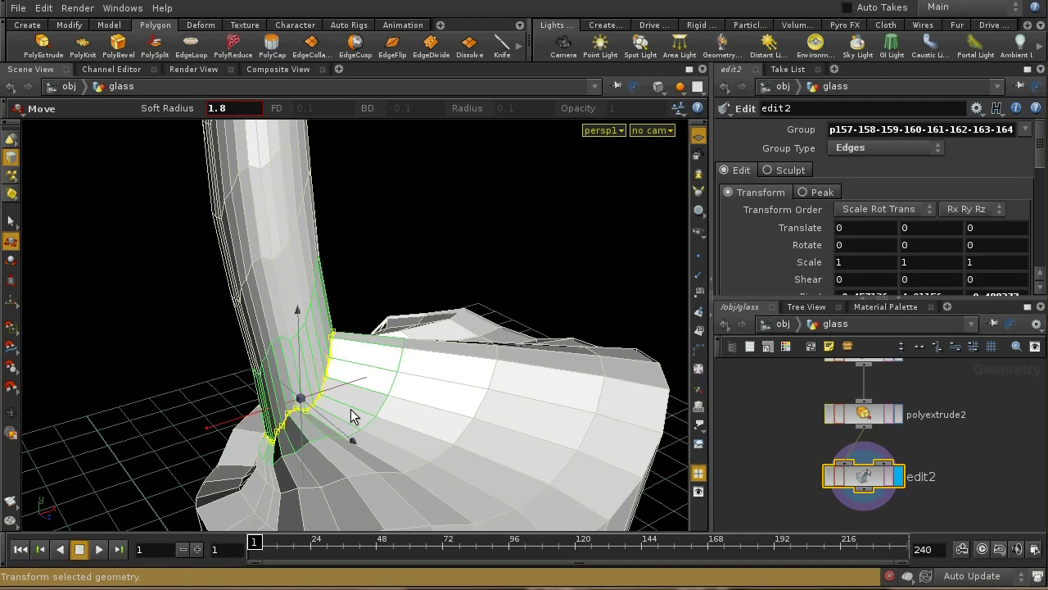
left_click(803, 192)
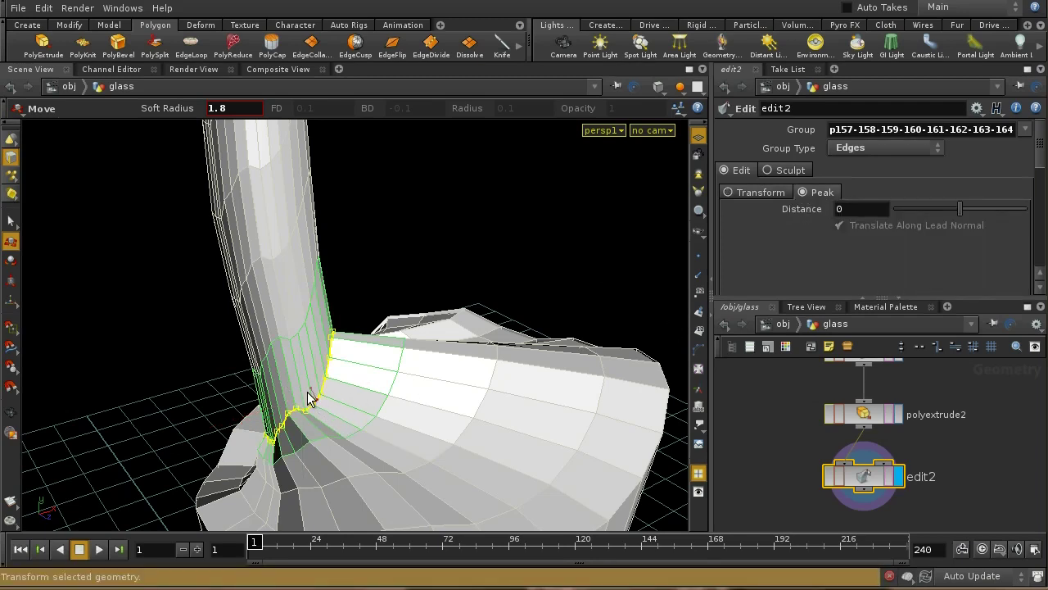
middle_click_drag(309, 400, 318, 398)
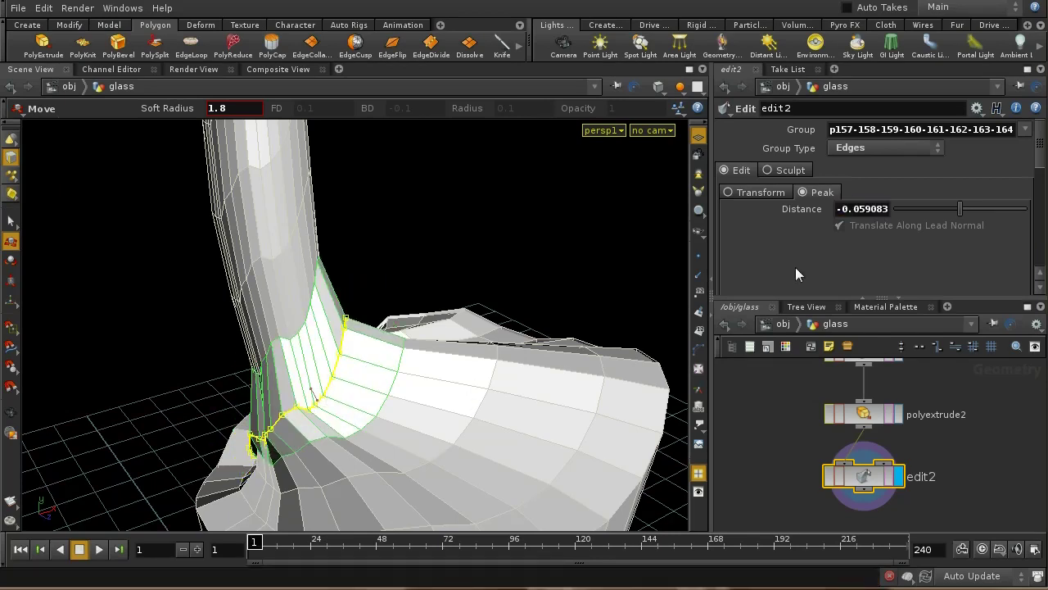
key("Escape")
left_click_drag(538, 338, 521, 310)
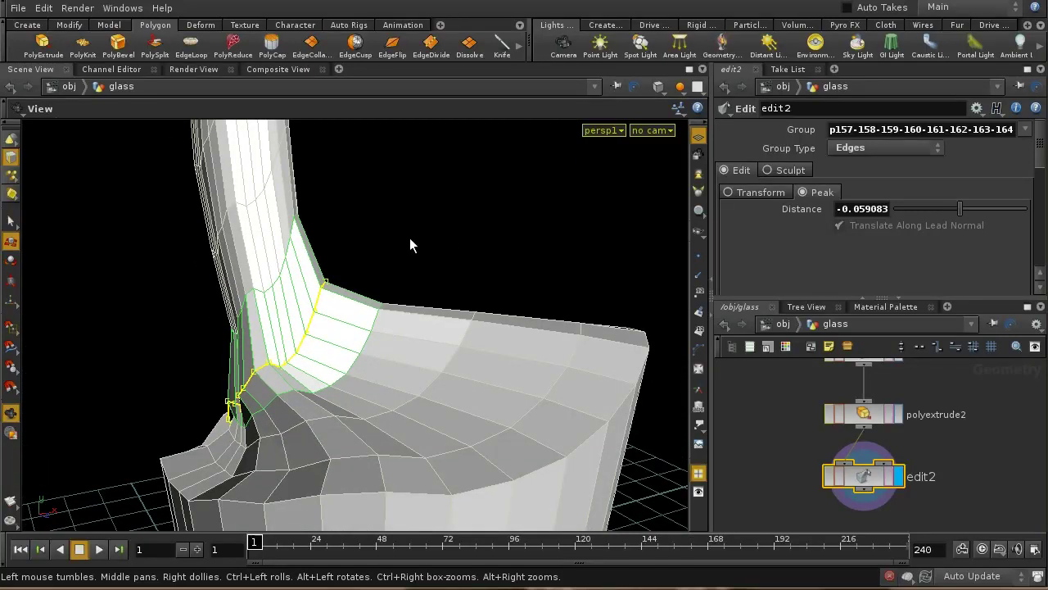
- Loop-select a vertical stem edge loop and Peak it inward to -0.0627
key("t")
double_click(284, 276)
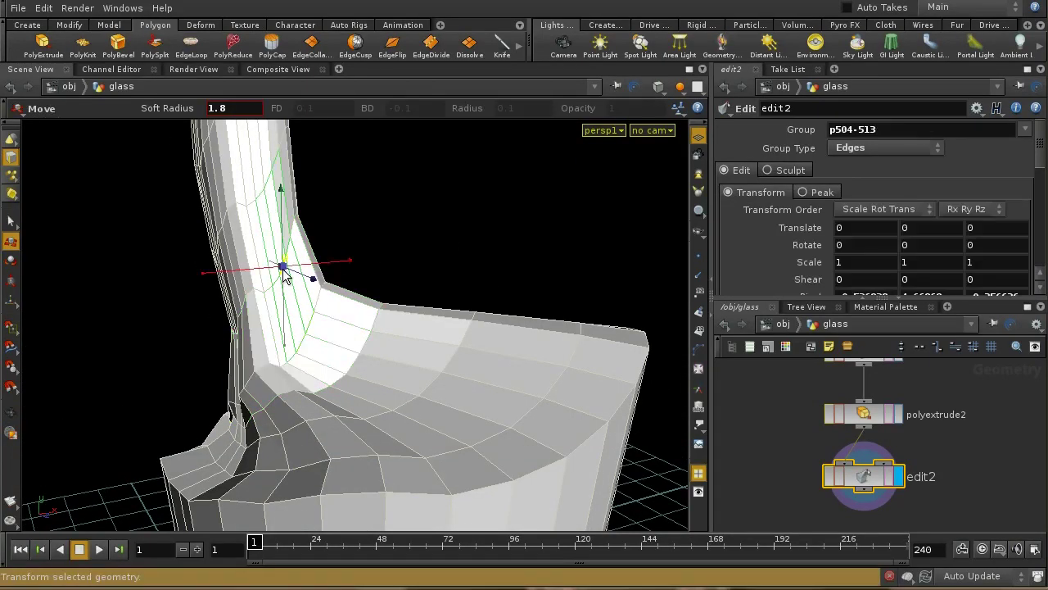
key("shift+g")
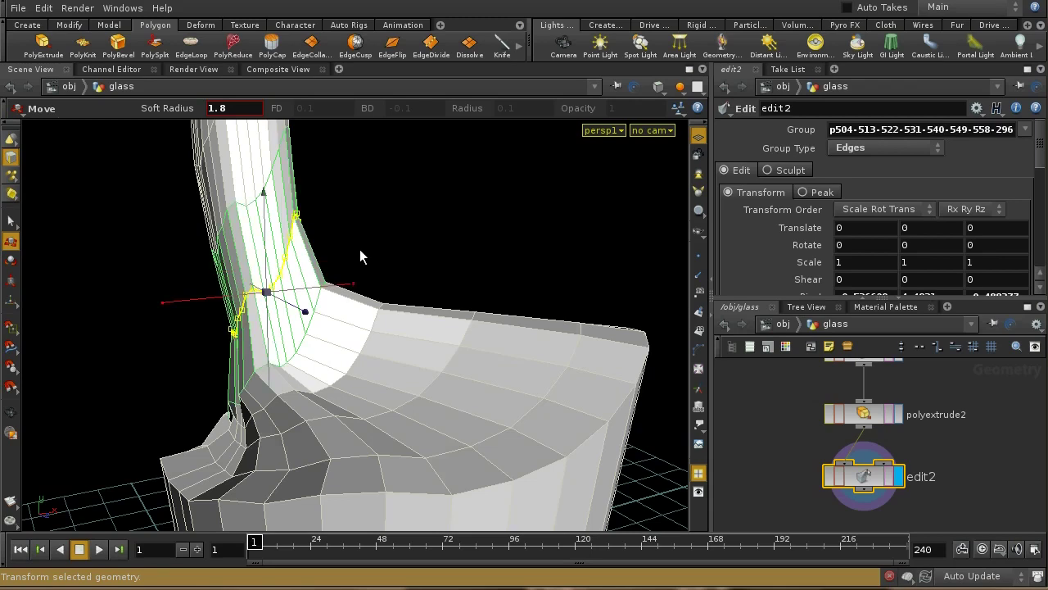
left_click(815, 191)
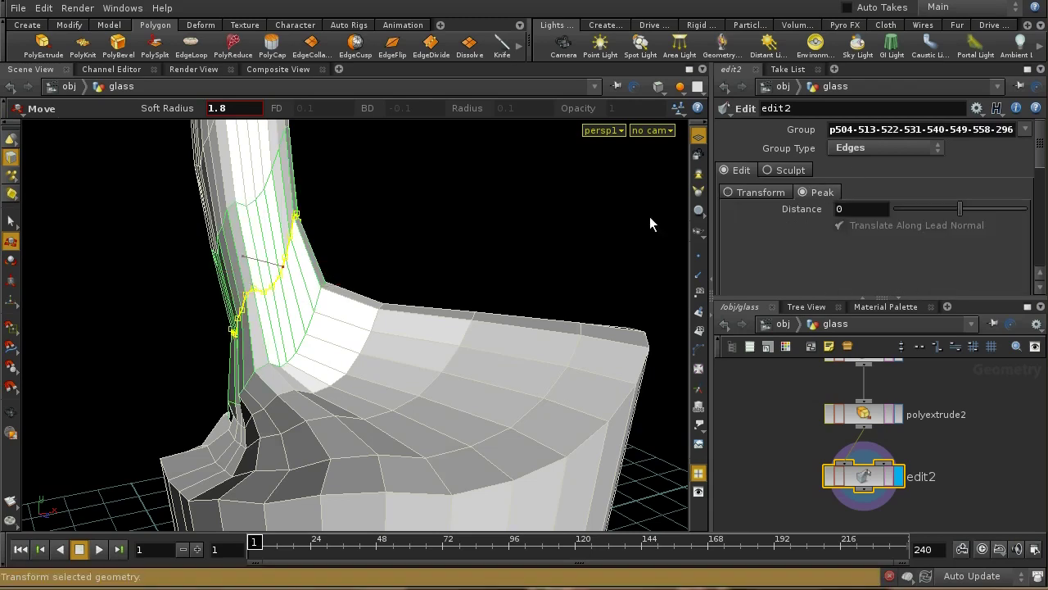
mouse_move(274, 269)
left_mouse_down()
mouse_move(264, 264)
mouse_move(275, 267)
left_mouse_up()
key("Escape")
left_click_drag(369, 180, 366, 263)
- Orbit around the tube while trying out other edges on the stem
key("Return")
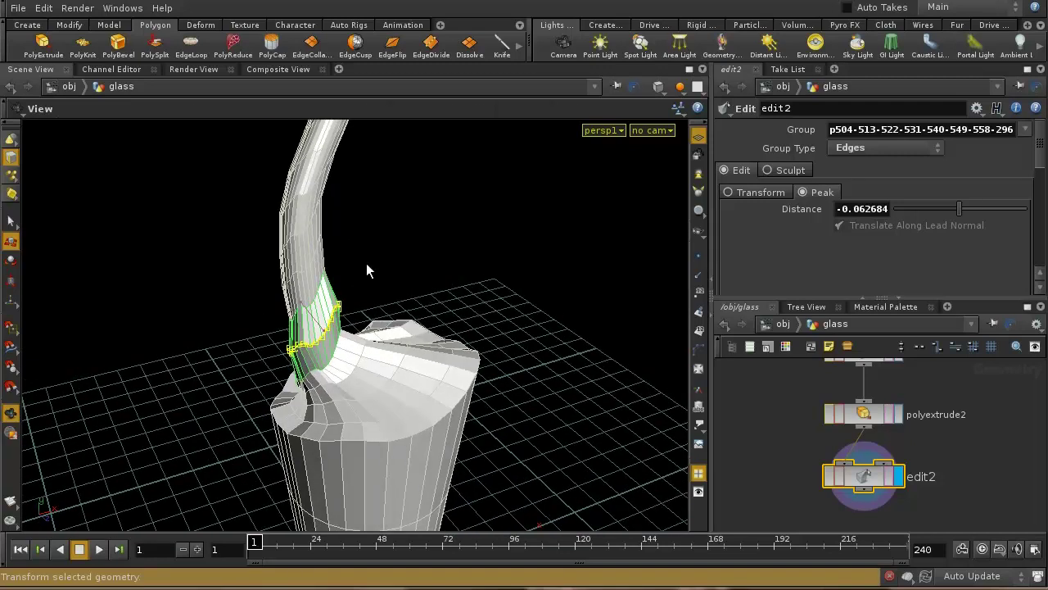
left_click(302, 195)
key("Escape")
left_click_drag(366, 225, 264, 308)
key("Return")
left_click(289, 342)
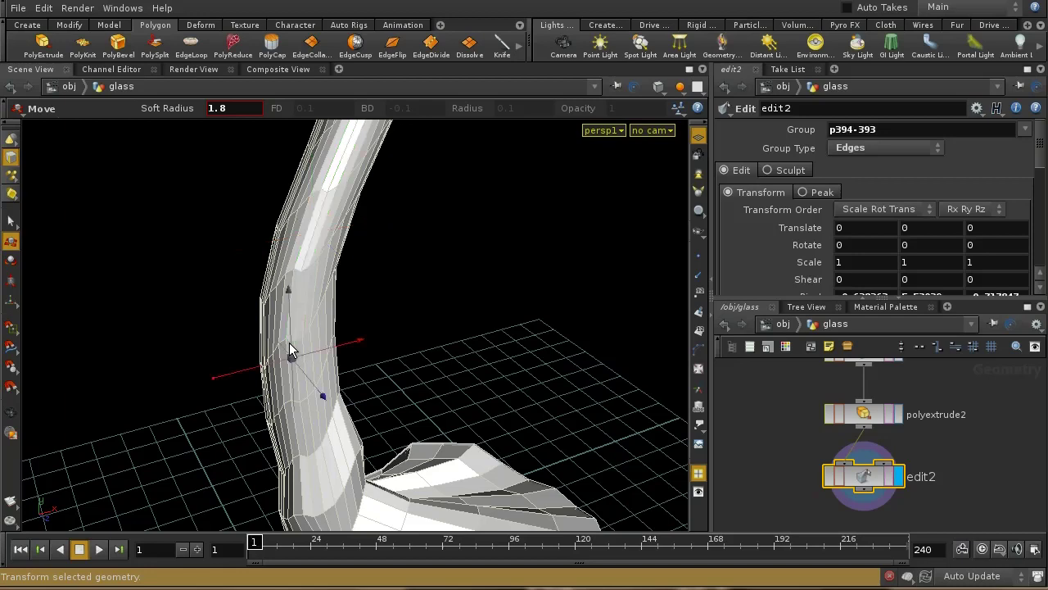
- Peak a higher stem edge loop inward to -0.0225 and orbit to inspect the pinch
scroll(291, 344, "up", 5)
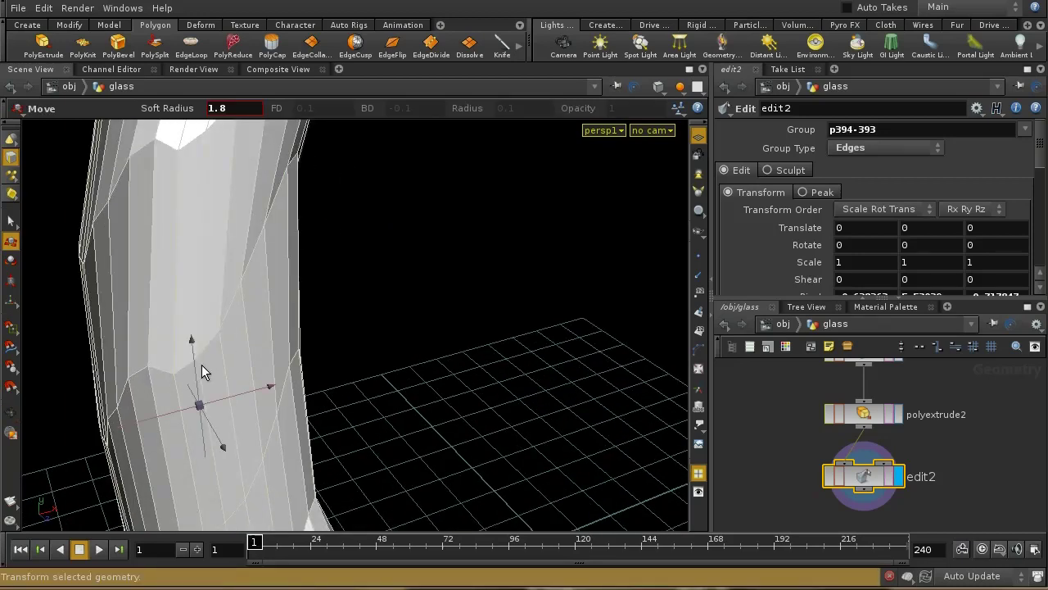
left_click(184, 366)
key("a")
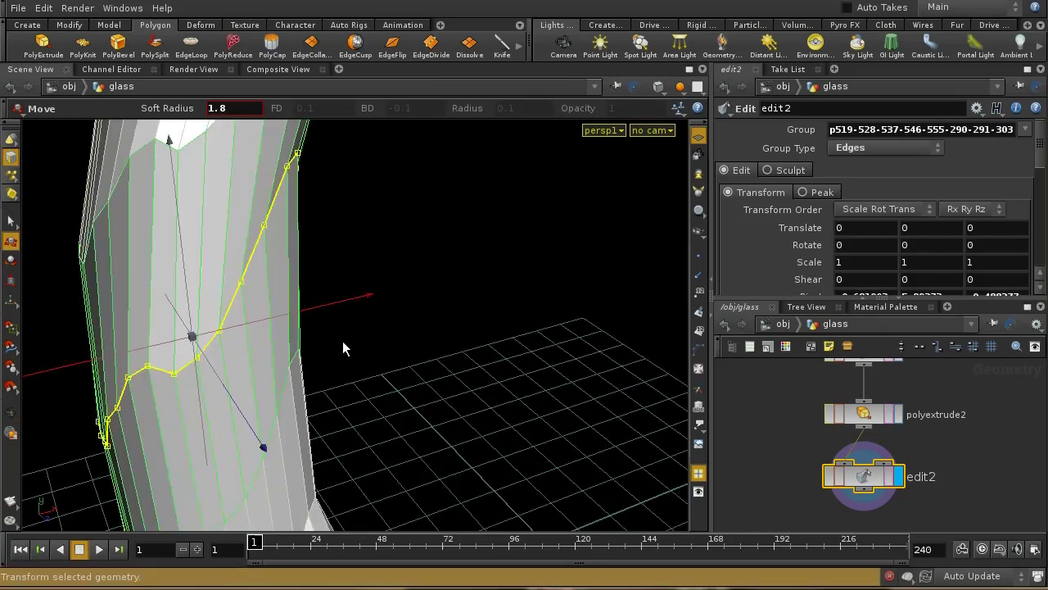
left_click(807, 192)
left_click_drag(182, 333, 182, 336)
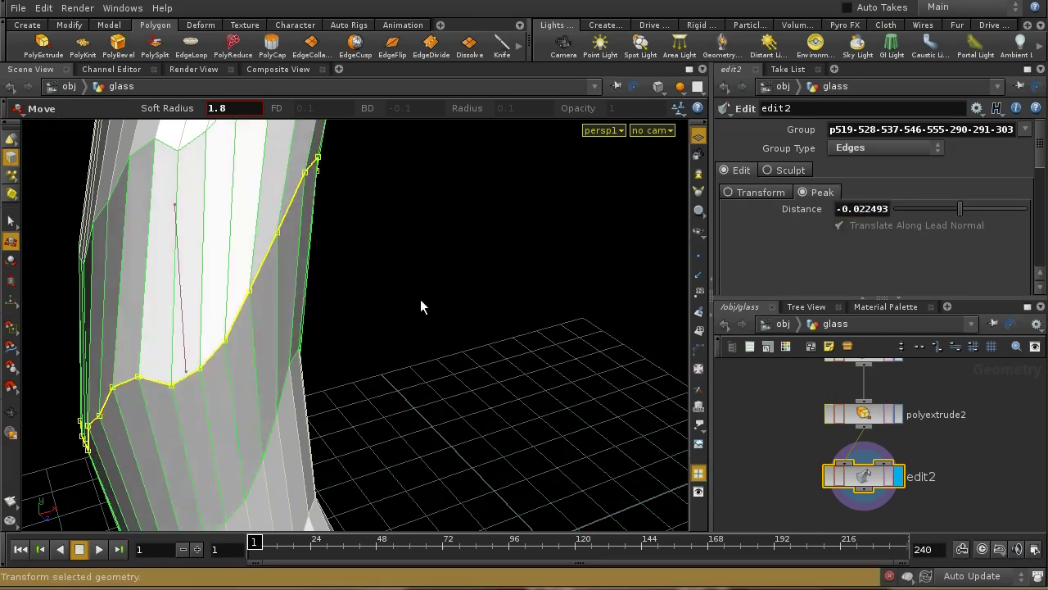
key("Escape")
left_click_drag(421, 299, 414, 408)
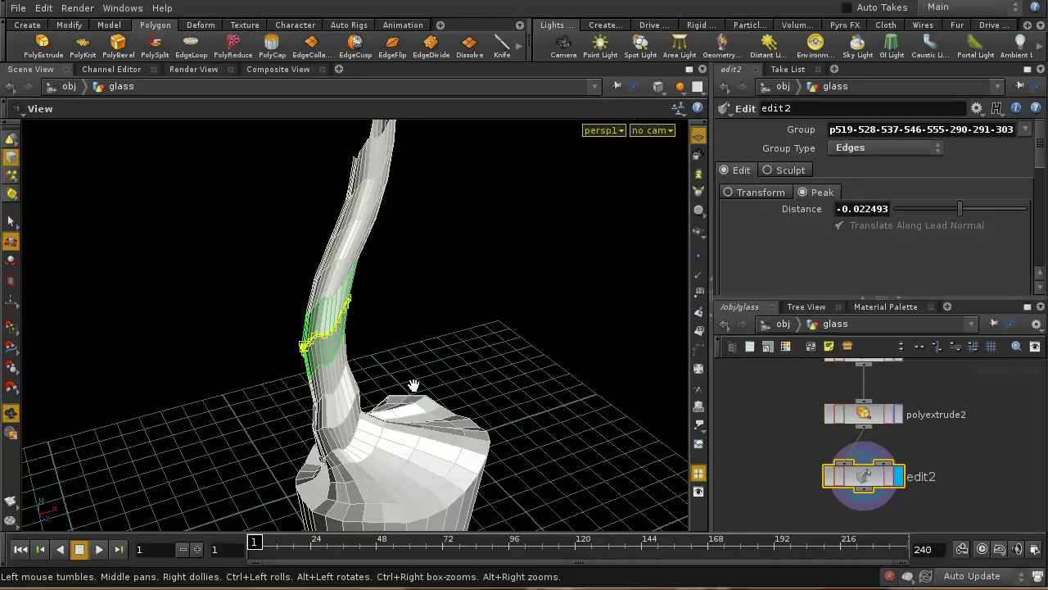
left_click_drag(440, 306, 342, 323)
left_click_drag(468, 319, 412, 282)
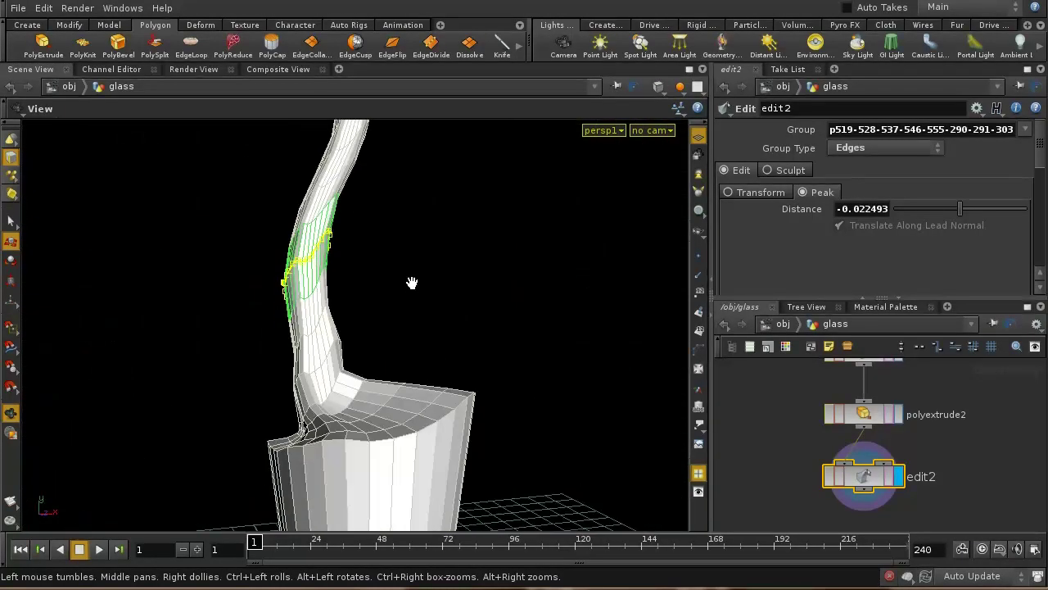
key("t")
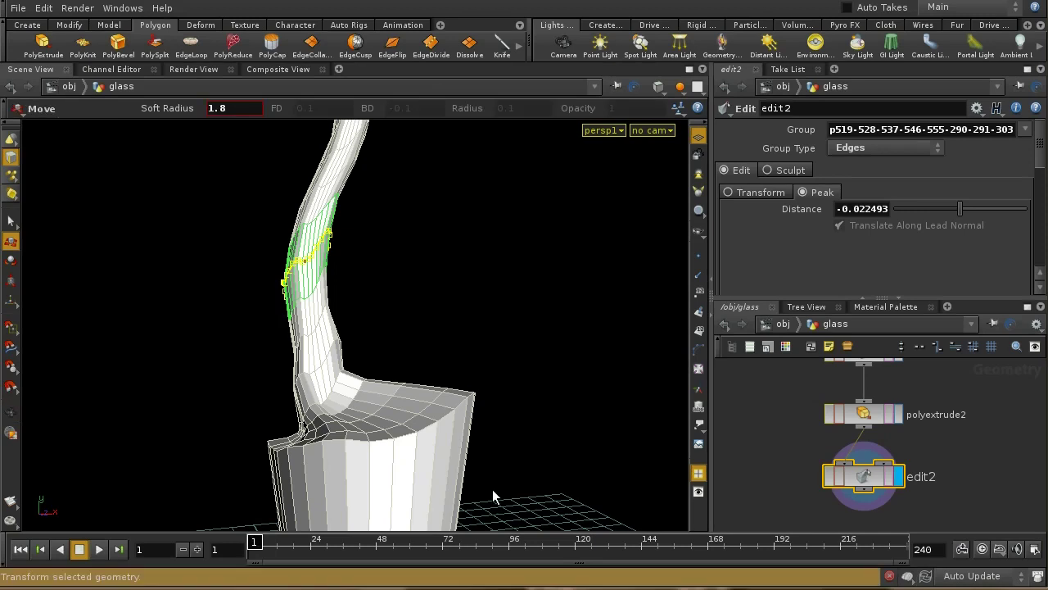
key("space")
left_click_drag(541, 386, 541, 353)
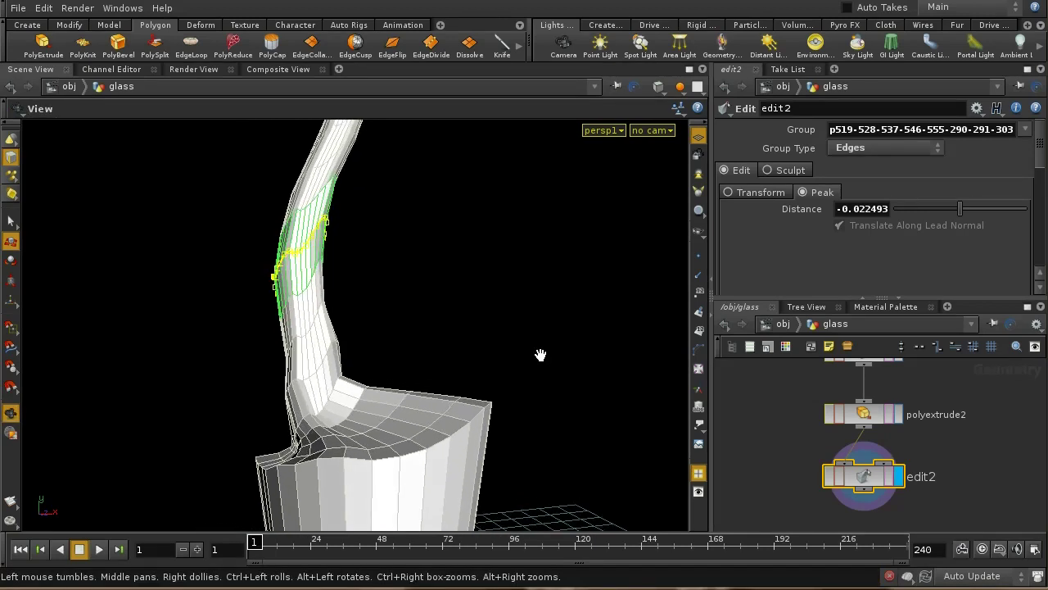
- Undo a trial rim nudge and lower the soft radius from 1.8 to 0.6
left_click(386, 416)
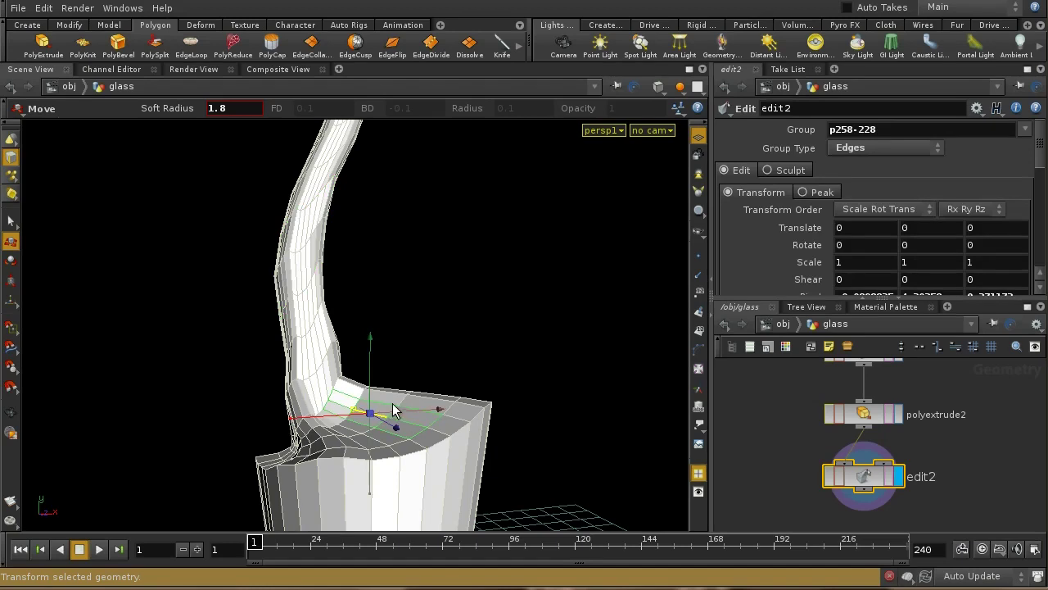
left_click_drag(370, 391, 417, 367)
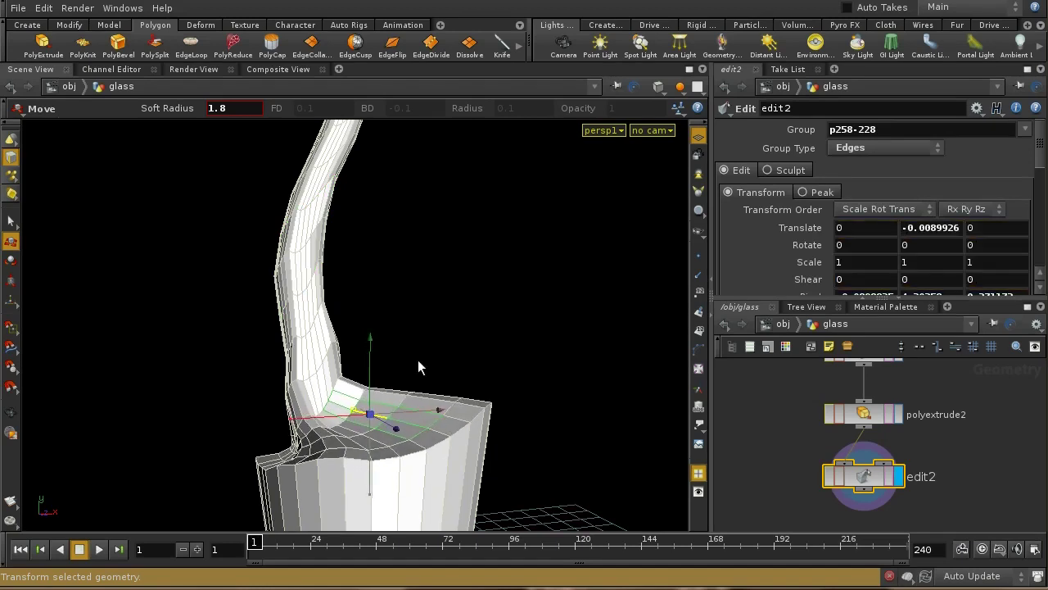
key("ctrl+z")
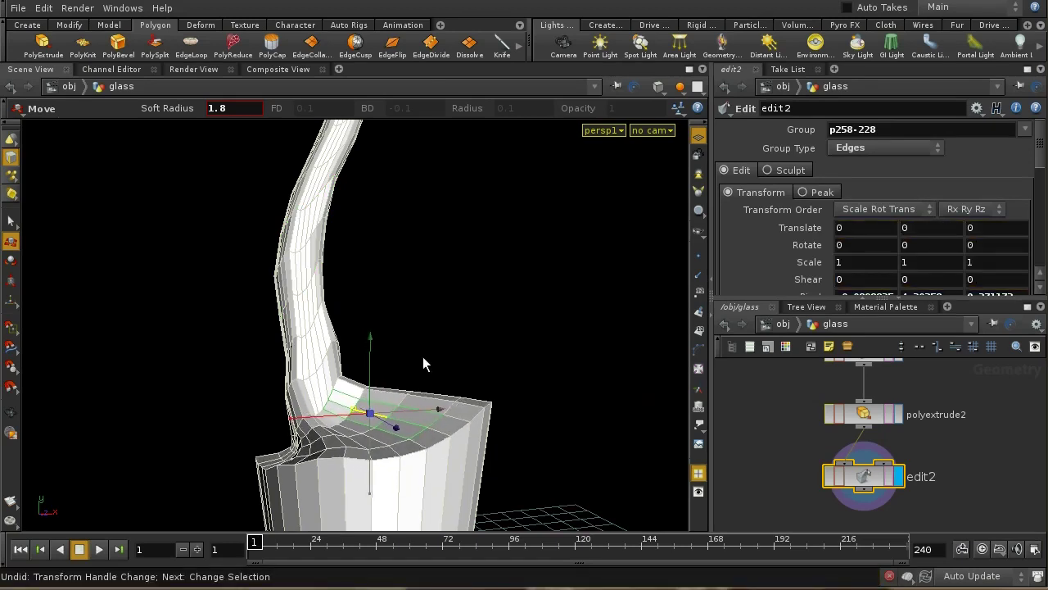
middle_click(227, 112)
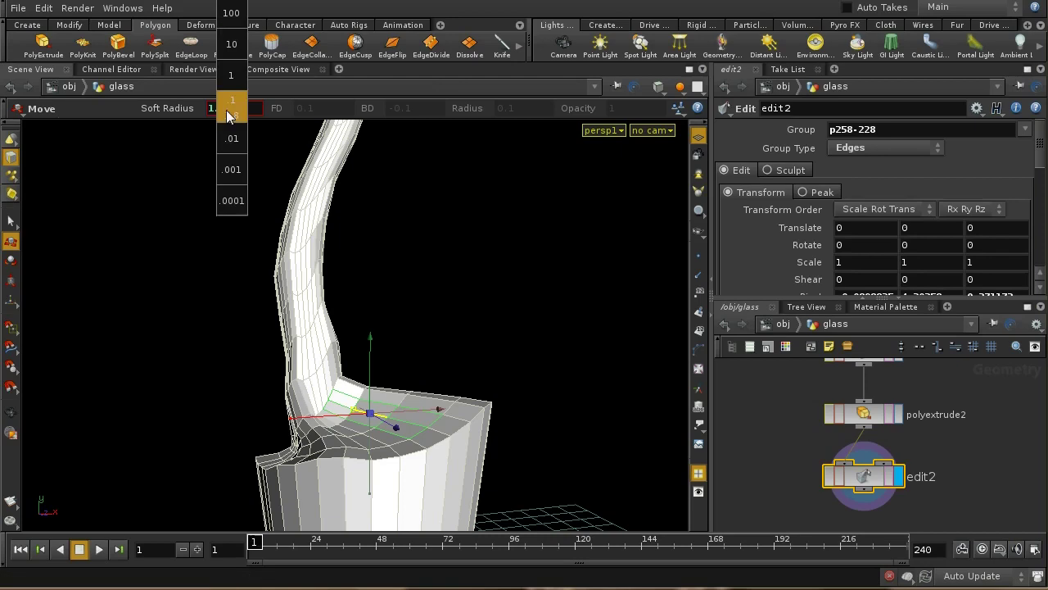
middle_click_drag(227, 111, 119, 115)
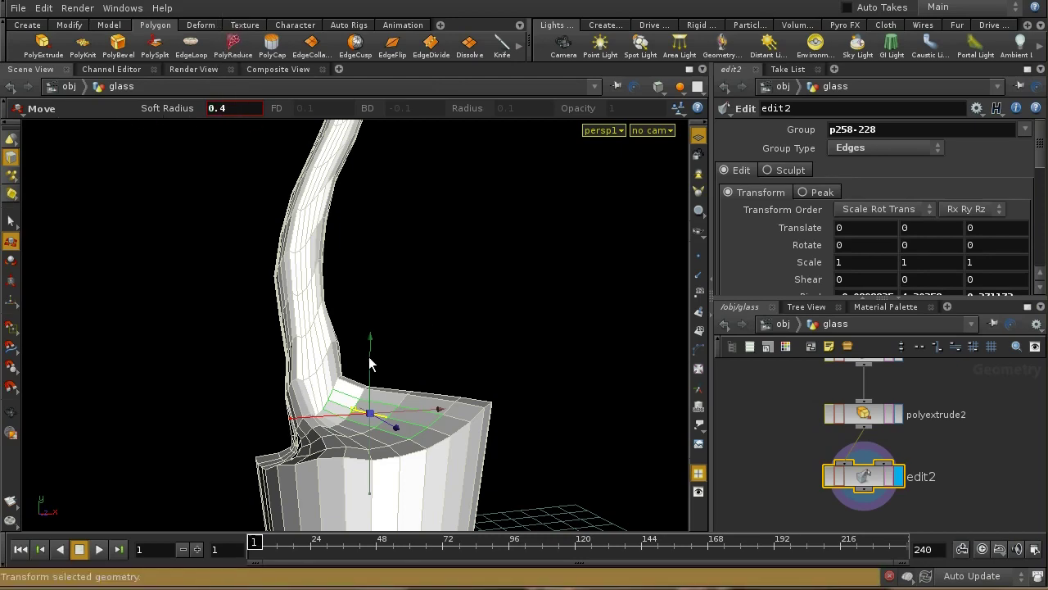
- Raise the liquid's upper rim edge slightly and adjust neighbouring rim edges, orbiting between picks
left_click(418, 400)
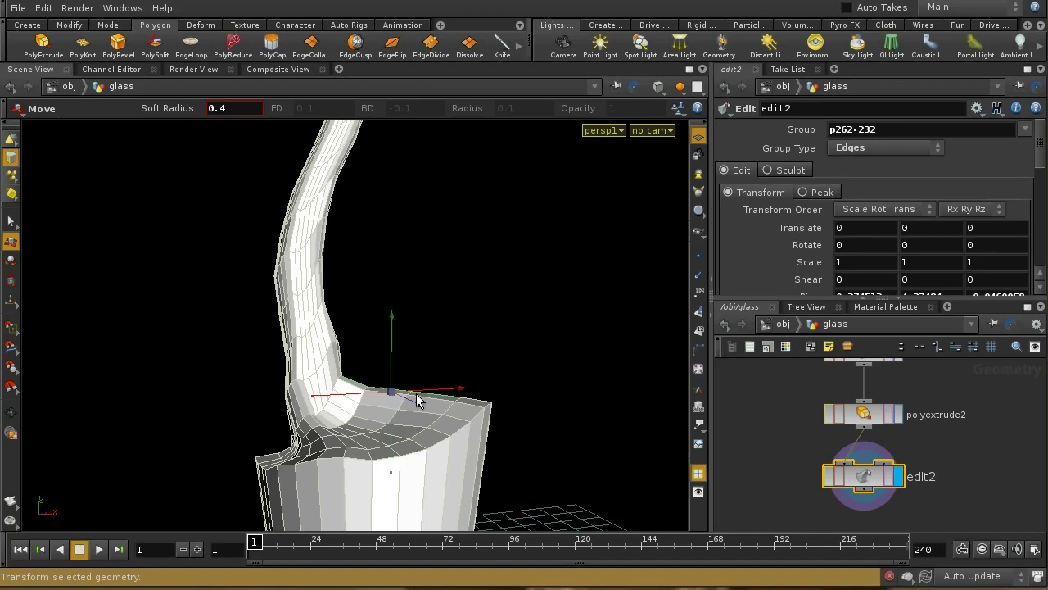
left_click_drag(393, 374, 390, 365)
left_click(435, 403)
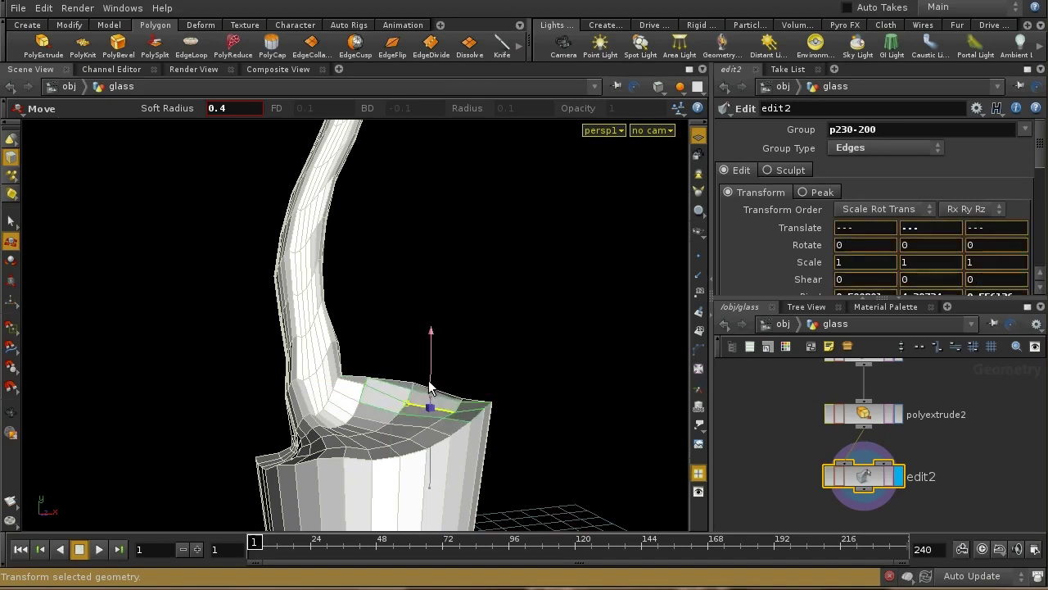
left_click_drag(489, 330, 275, 430)
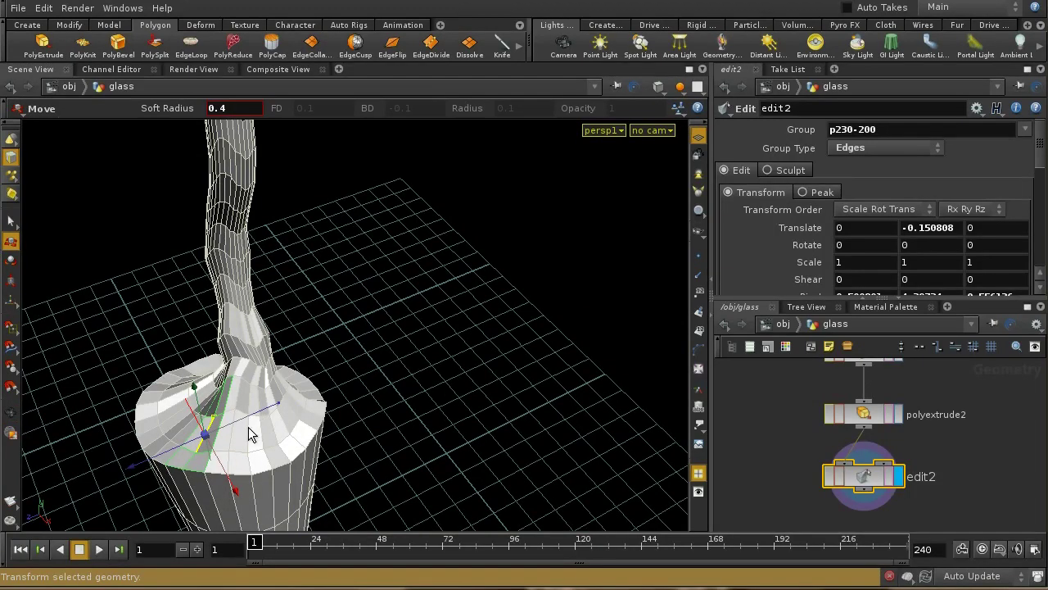
left_click(248, 409)
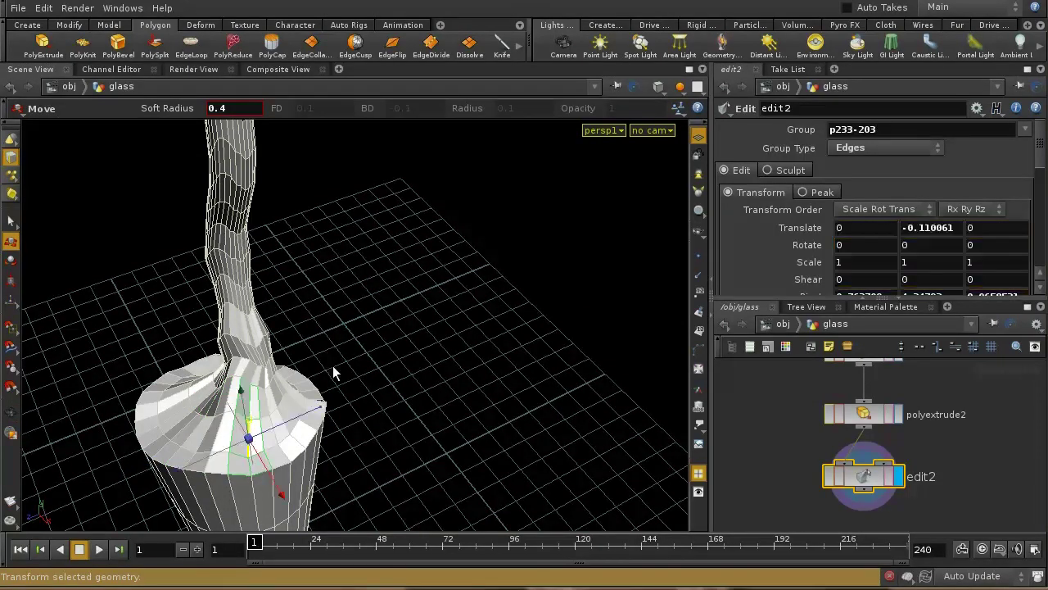
left_click_drag(332, 369, 463, 442)
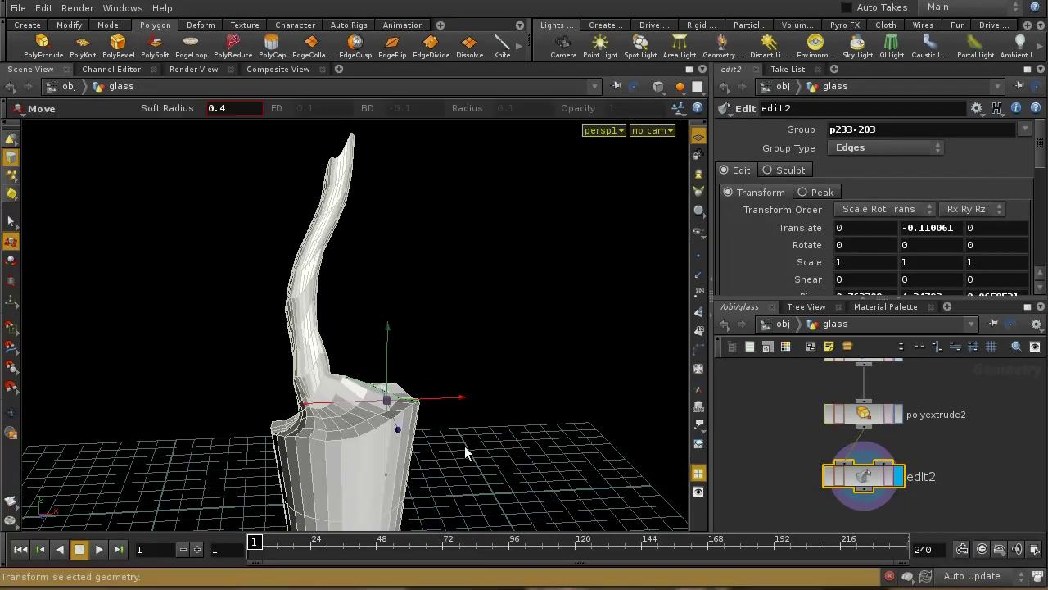
key("Return")
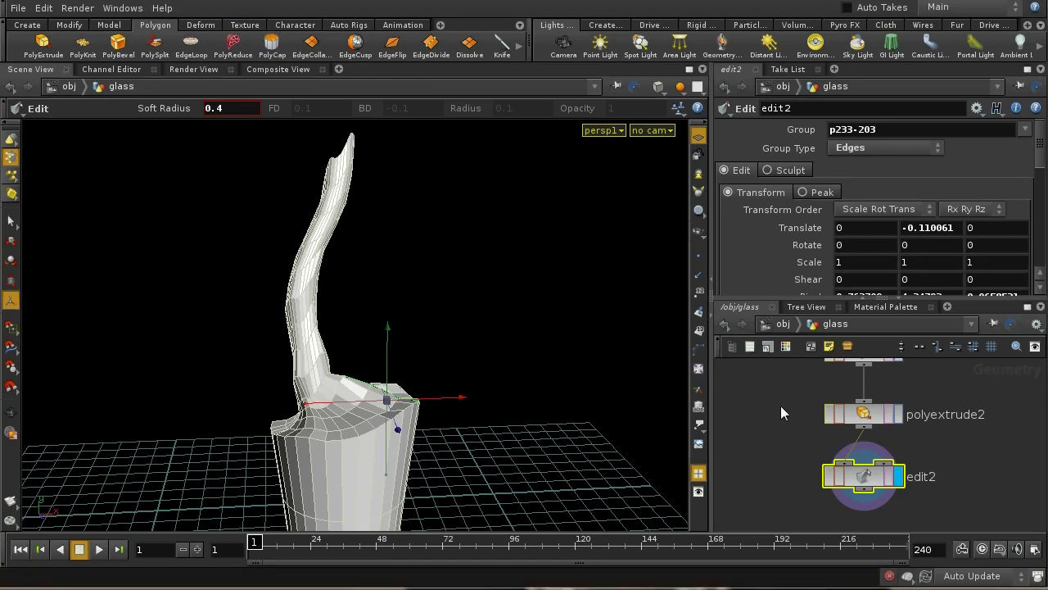
- Zoom out and pan the network up to reveal blast3, polyextrude1 and the polysplit nodes
scroll(770, 386, "down", 3)
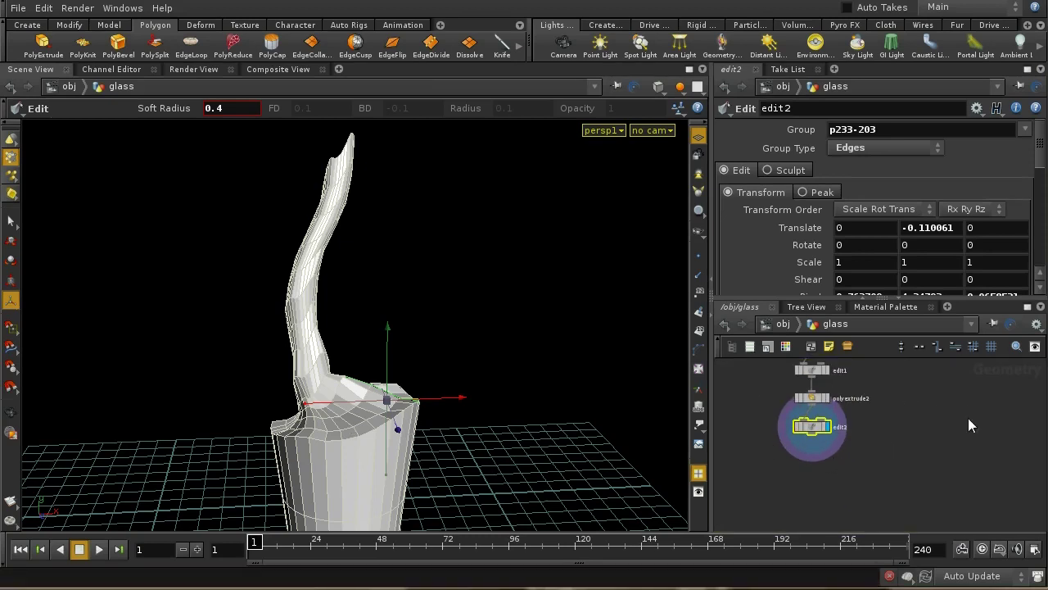
middle_click_drag(968, 418, 970, 507)
middle_click_drag(925, 360, 924, 483)
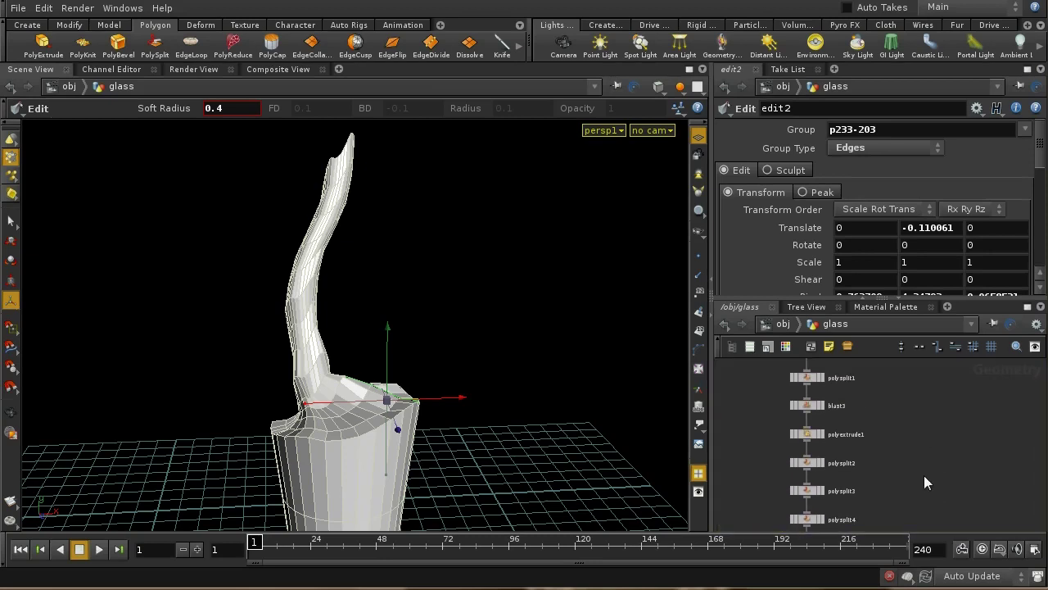
- Copy blast3 into a new blast4 beside it and enable Delete Non Selected
left_click(815, 405)
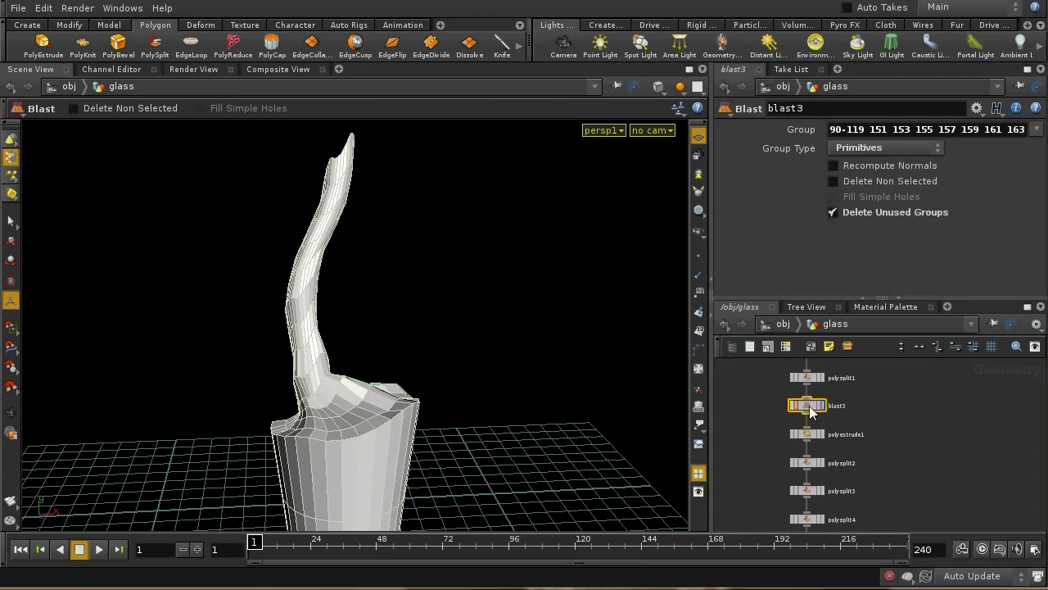
key("ctrl+c")
key("ctrl+v")
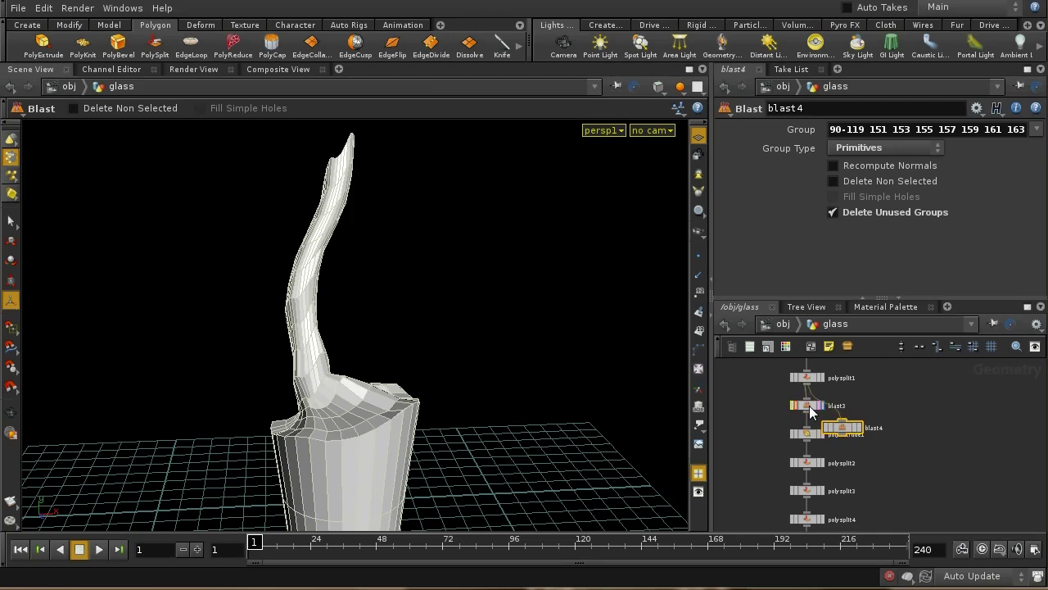
left_click_drag(840, 434, 892, 412)
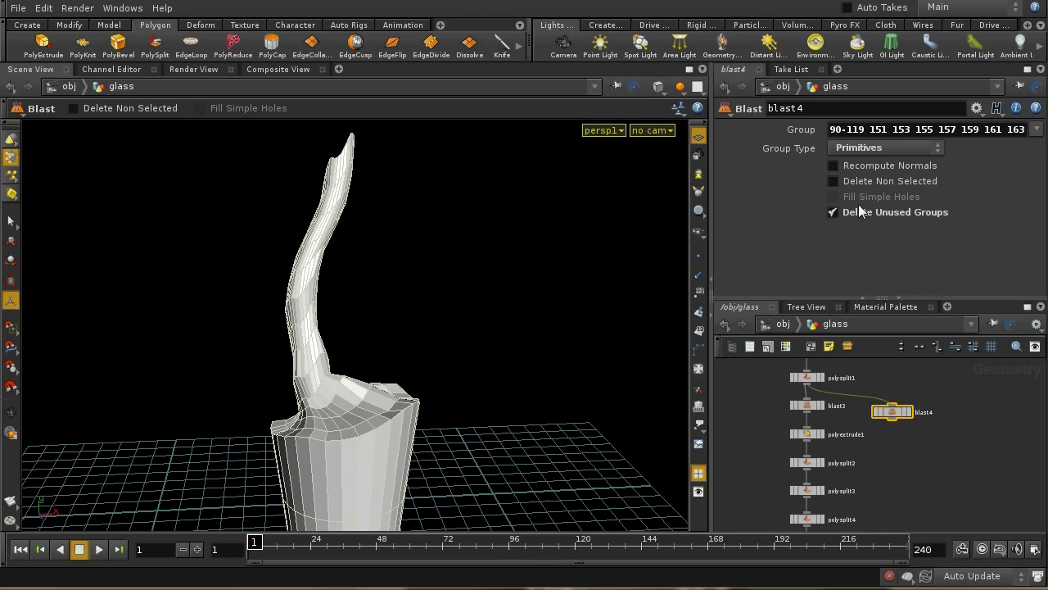
left_click(849, 183)
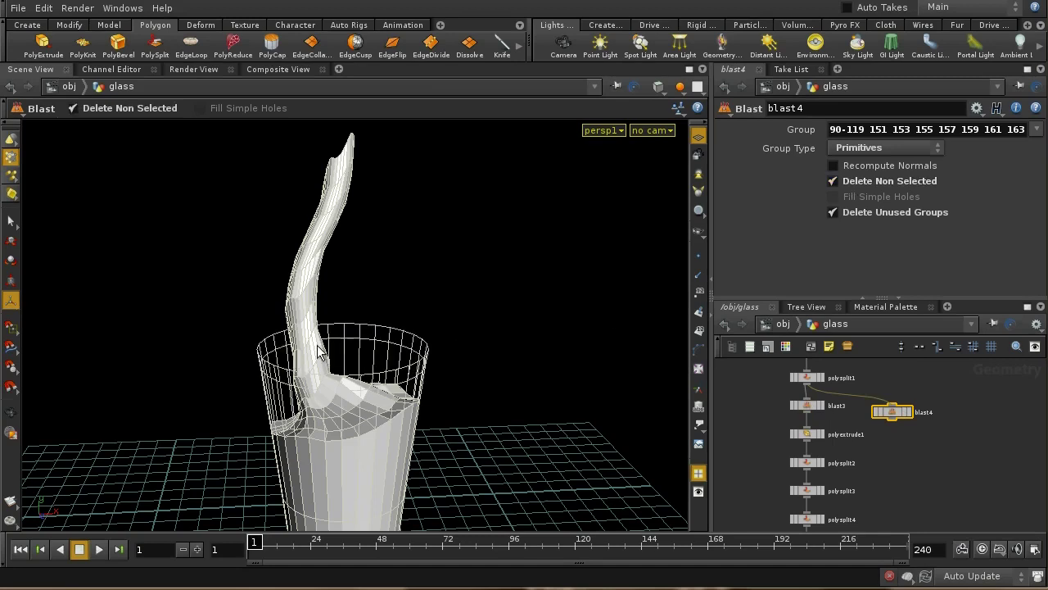
middle_click_drag(964, 492, 936, 416)
key("f")
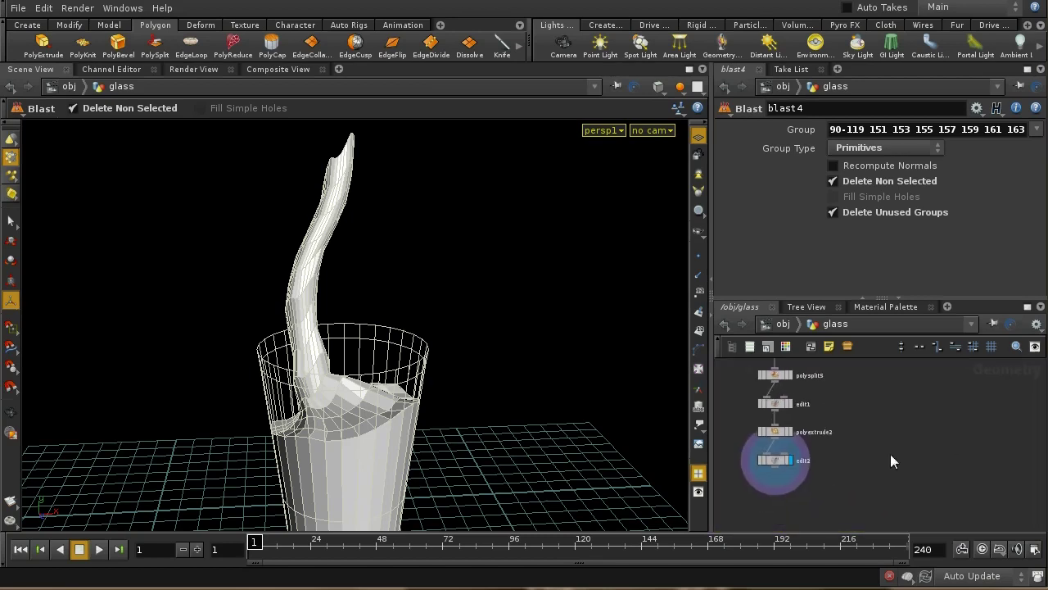
- Create merge1 below edit2, wire edit2 and blast4 into it, and set its display flag
key("Tab")
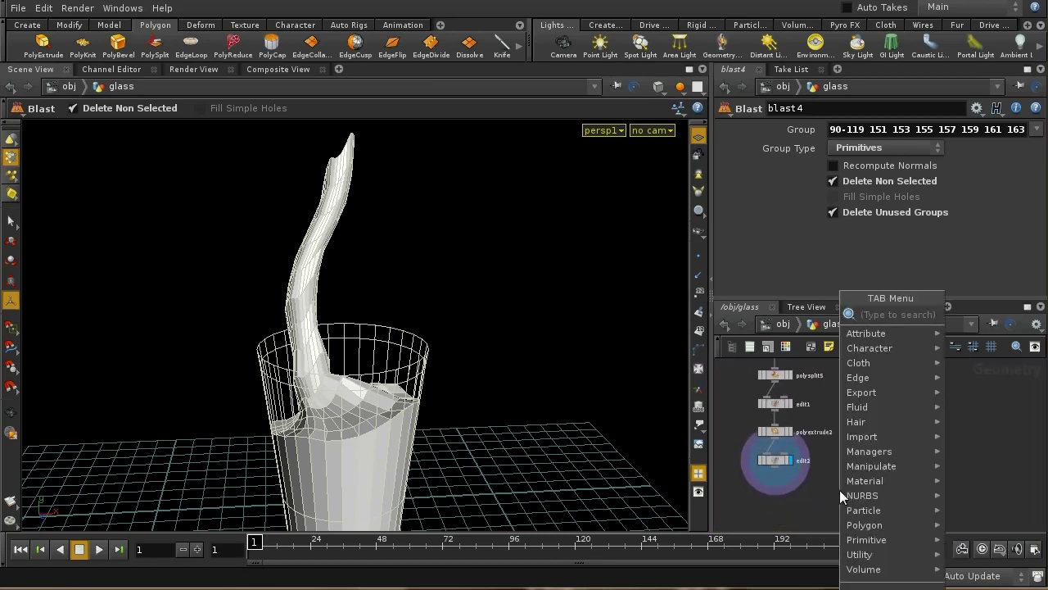
type("Merge")
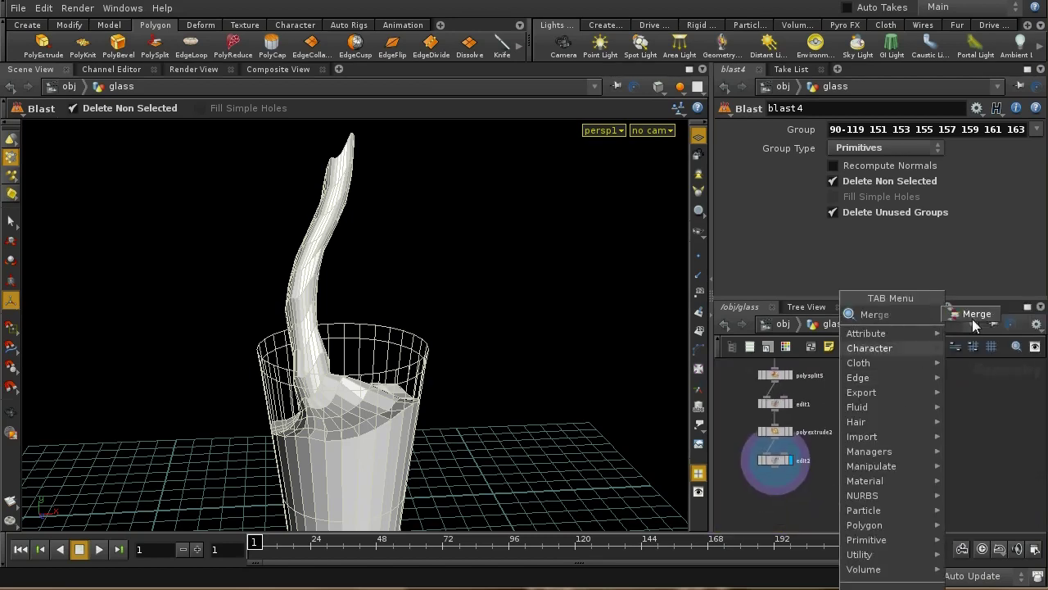
left_click(975, 314)
left_click(807, 506)
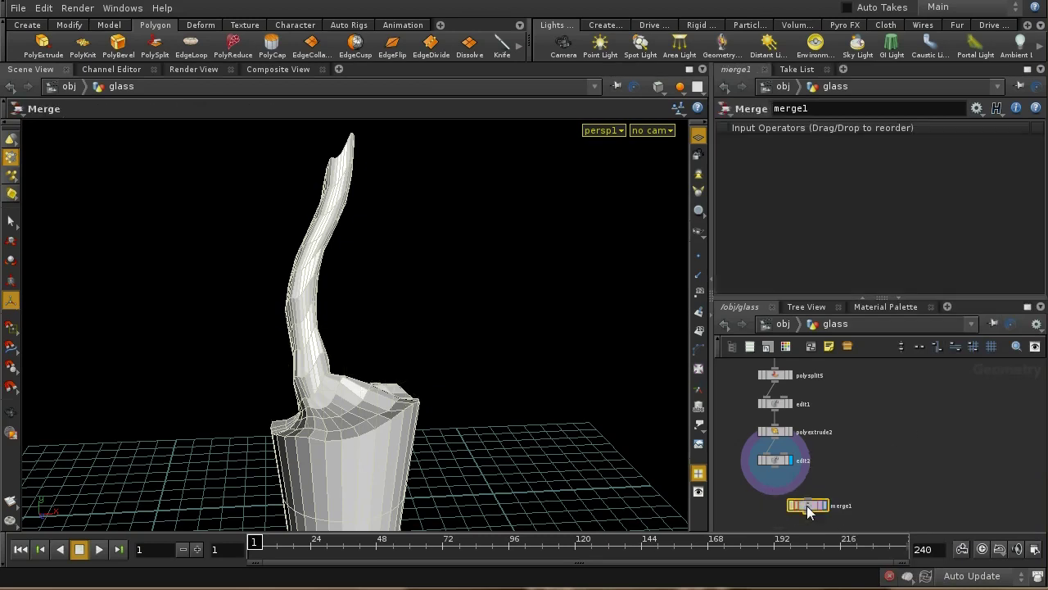
left_click_drag(780, 473, 810, 501)
middle_click_drag(879, 428, 875, 462)
scroll(870, 410, "up", 4)
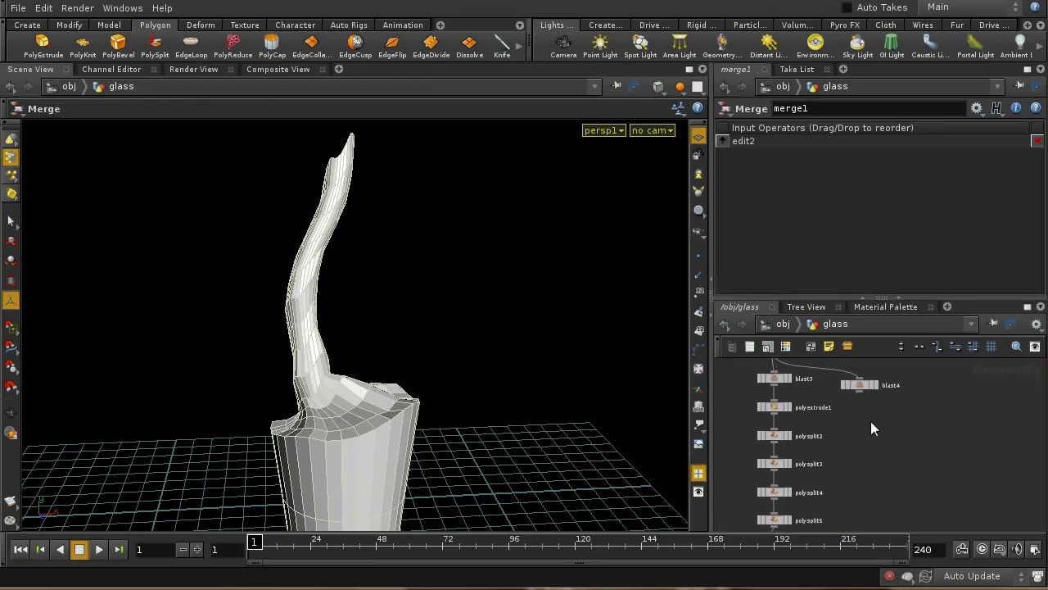
scroll(878, 459, "down", 5)
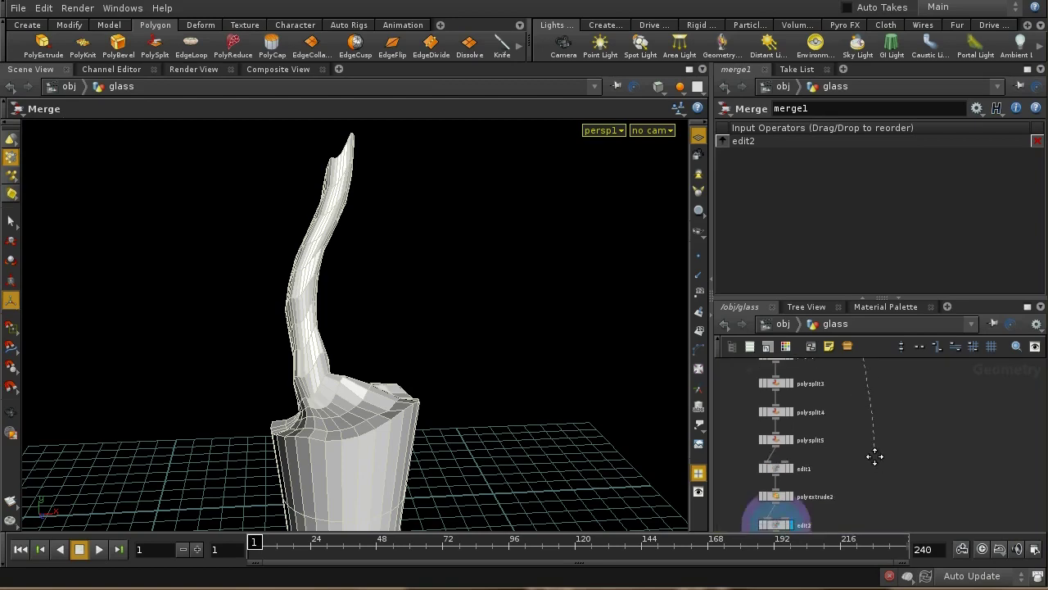
left_click_drag(868, 488, 809, 458)
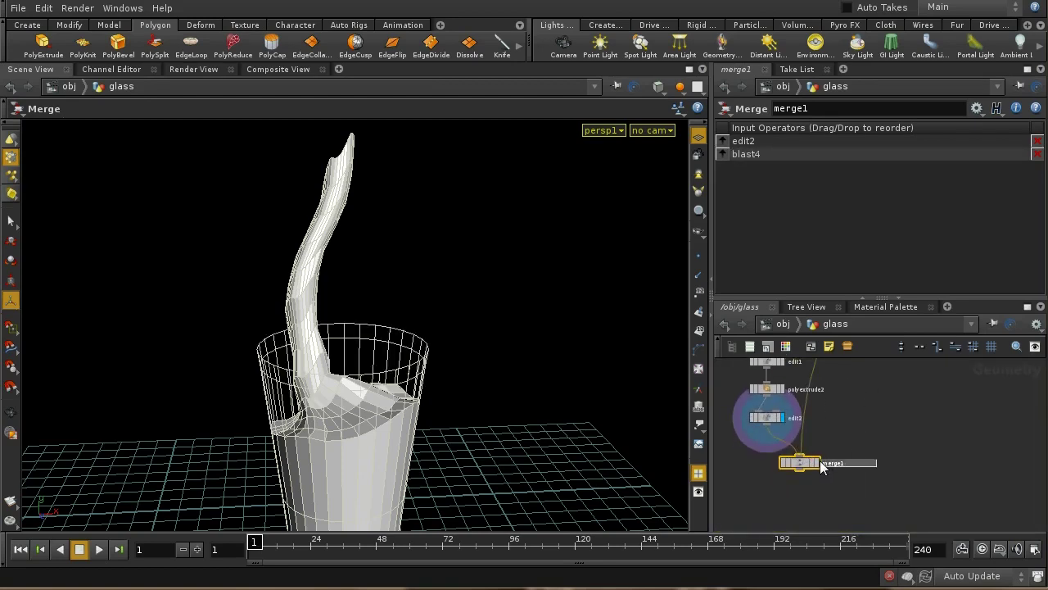
left_click(816, 463)
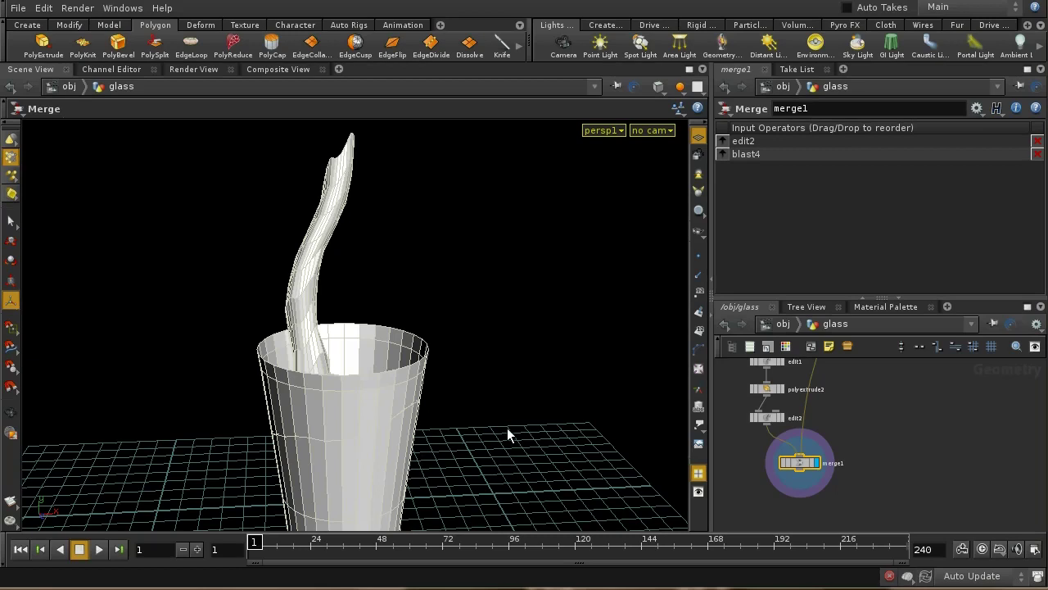
- View the merged glass and liquid in wireframe from several angles, then move merge1 down-right
key("w")
key("Escape")
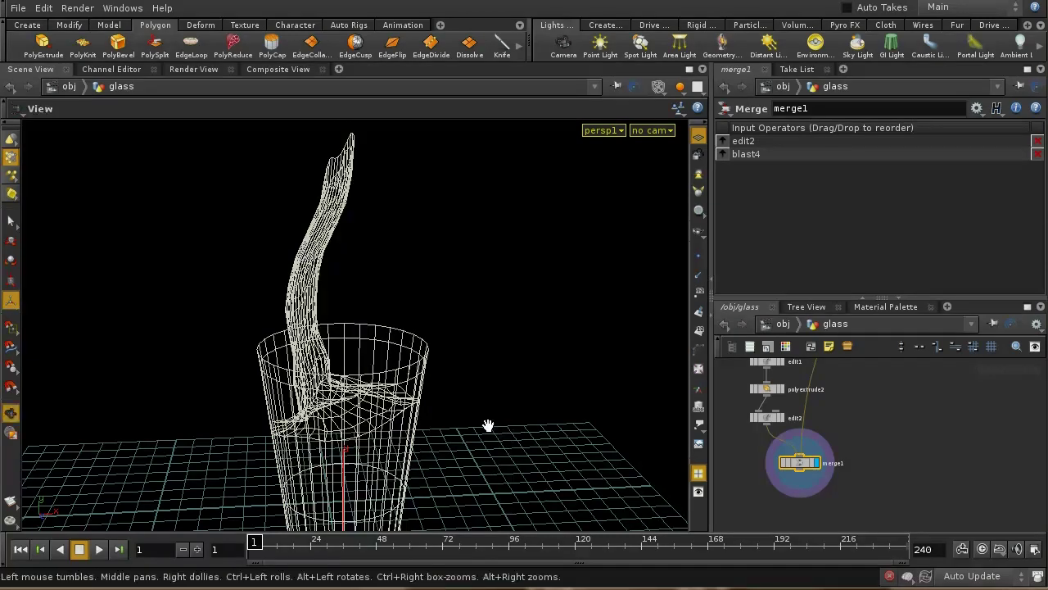
left_click_drag(486, 423, 480, 304)
scroll(490, 302, "up", 3)
left_click_drag(498, 387, 481, 256)
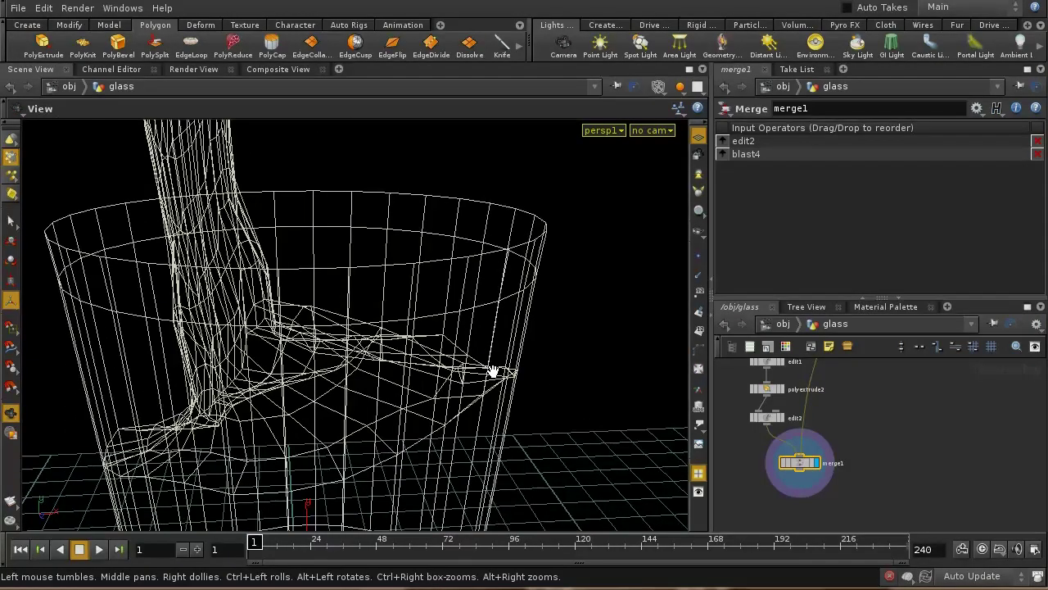
scroll(494, 370, "up", 4)
left_click_drag(491, 347, 497, 356)
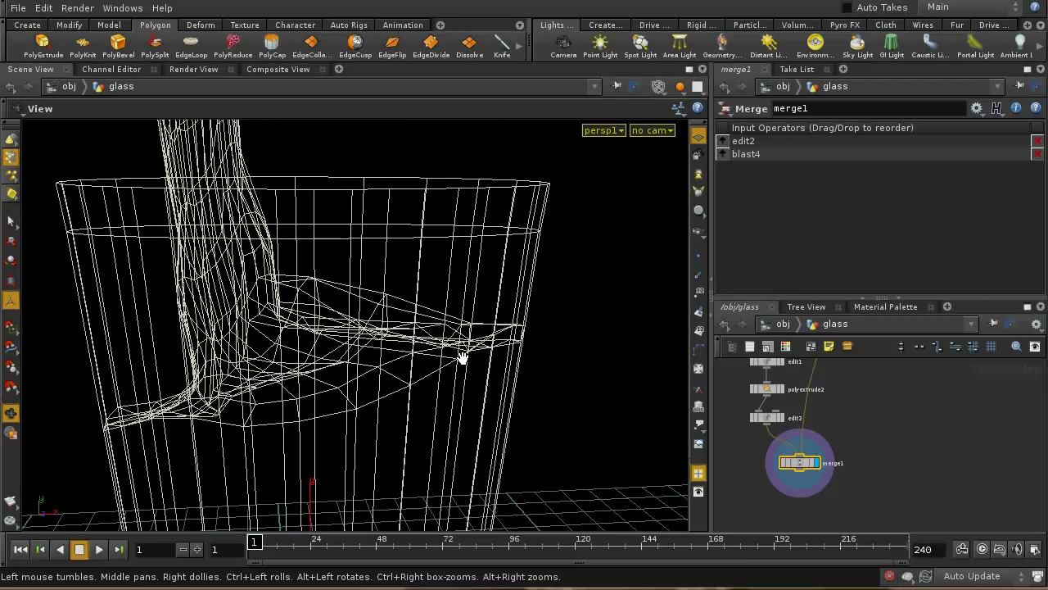
key("Escape")
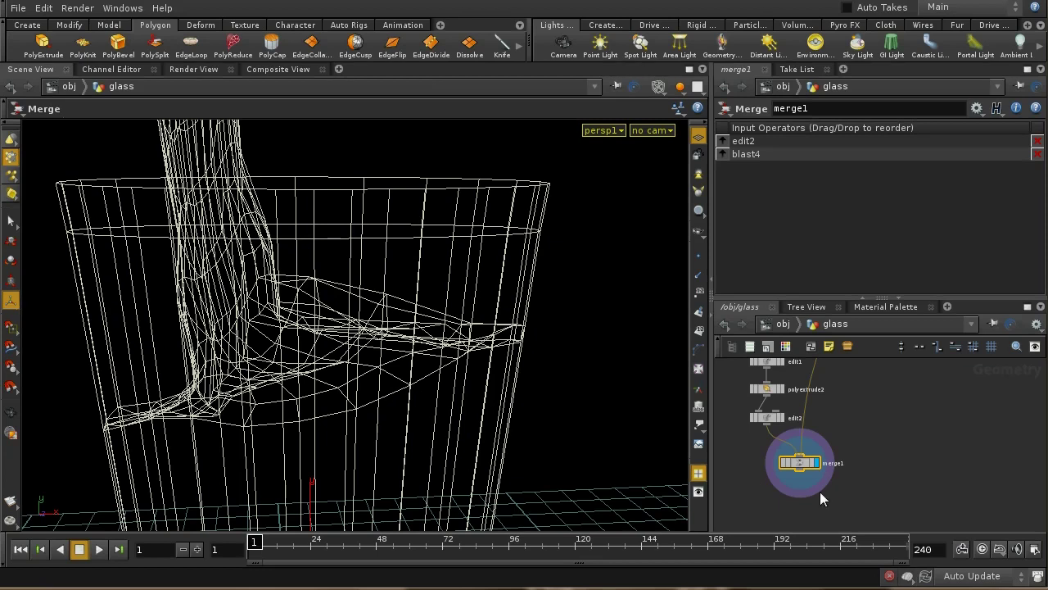
left_click_drag(805, 465, 881, 504)
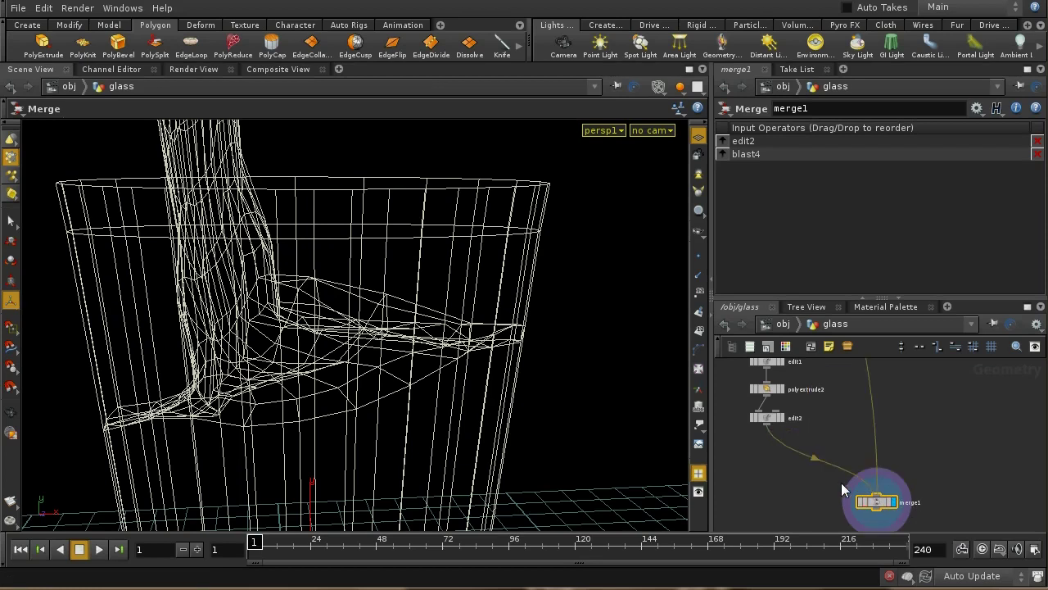
- Display edit2 and loop-select the liquid's outer rim edges
left_click(770, 417)
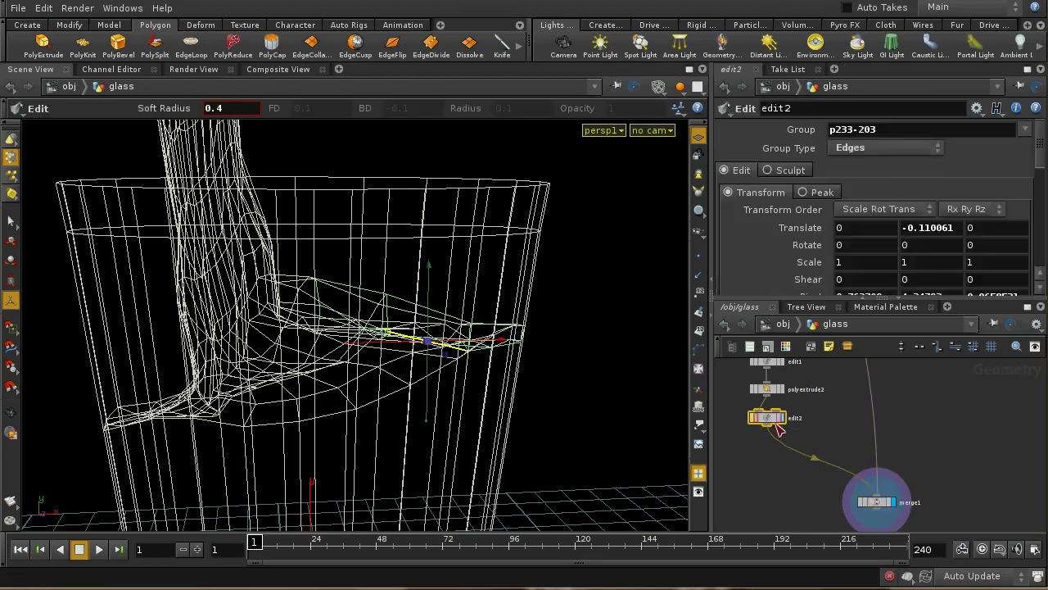
left_click(782, 416)
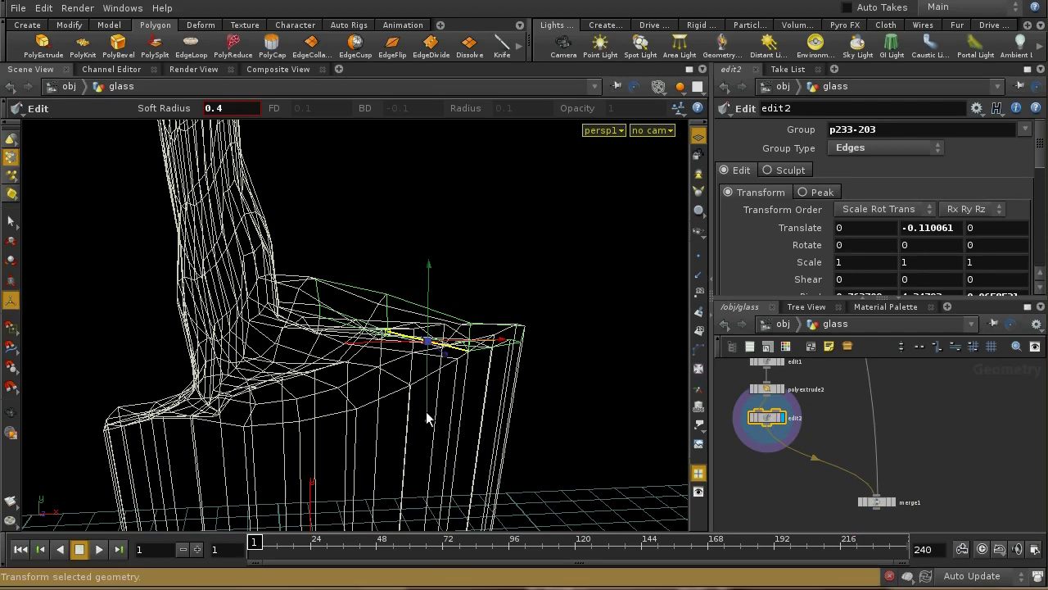
key("s")
left_click(375, 401)
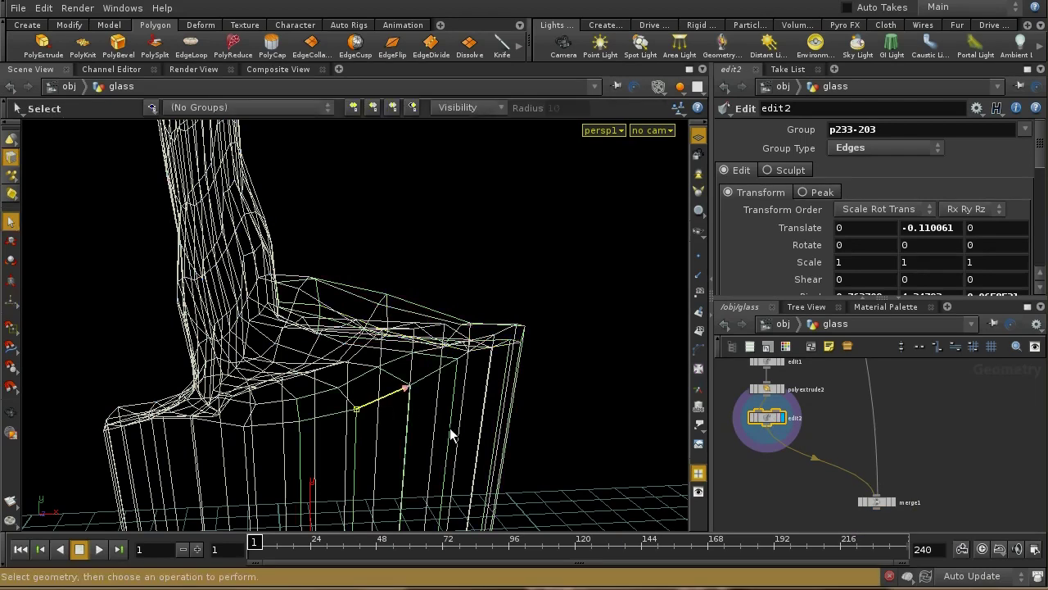
key("a")
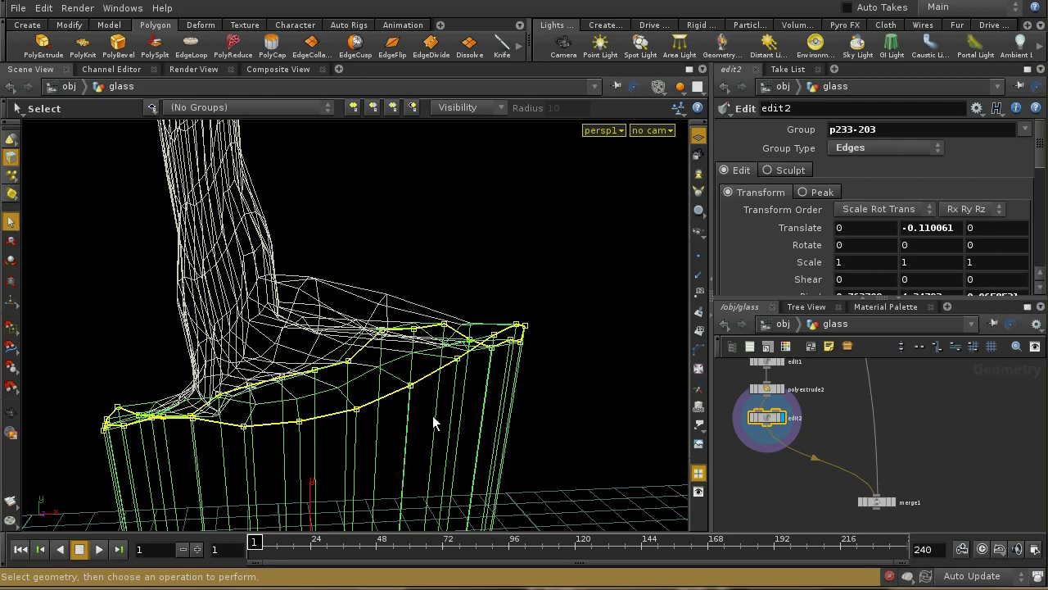
key("Escape")
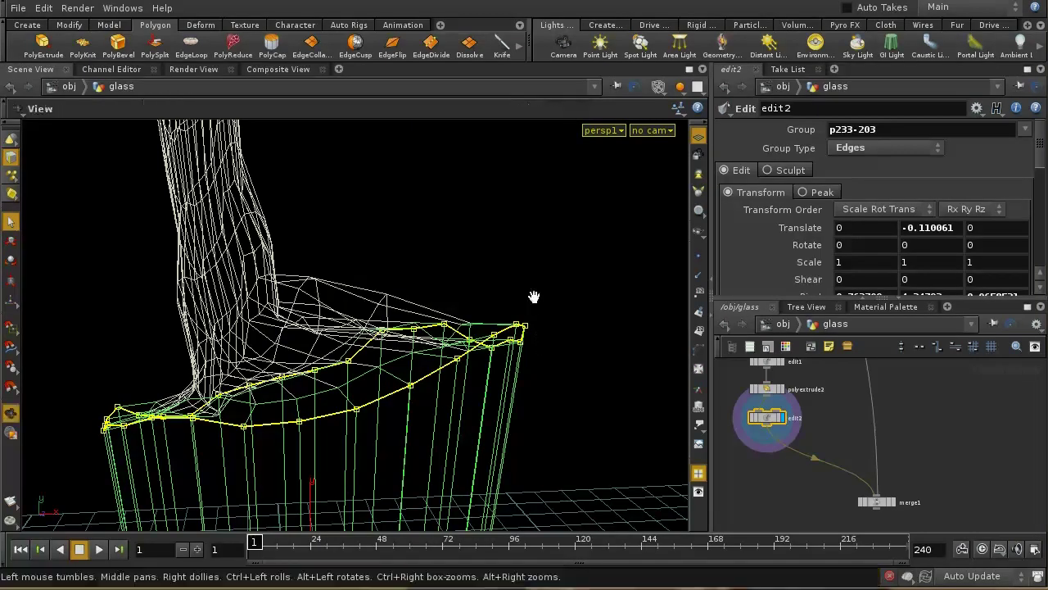
left_click_drag(533, 297, 587, 308)
key("s")
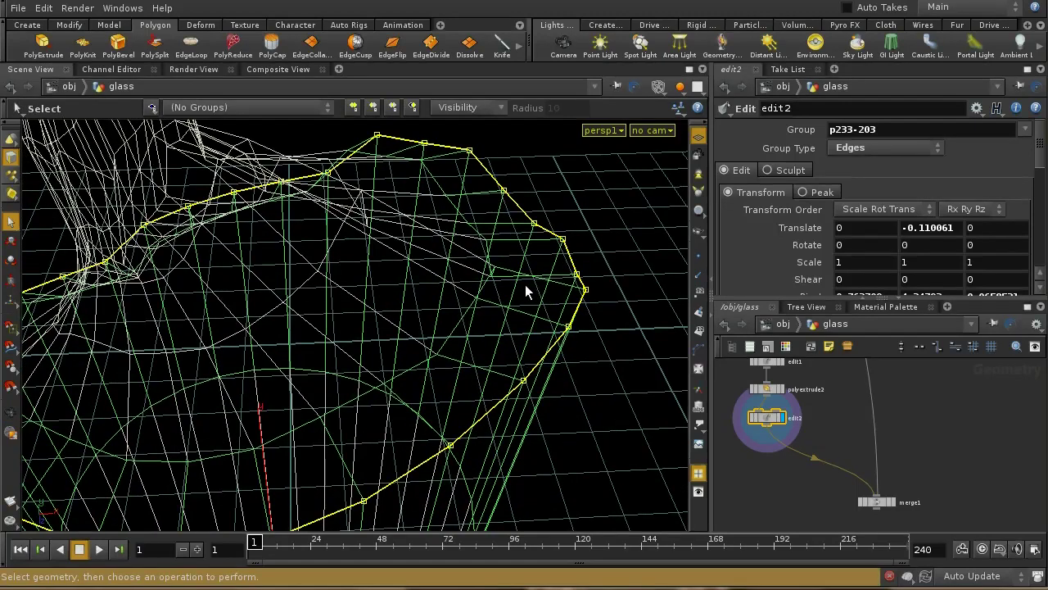
- Store the selected rim in a Group Geometry node named liquidedge
key("Tab")
type("gr")
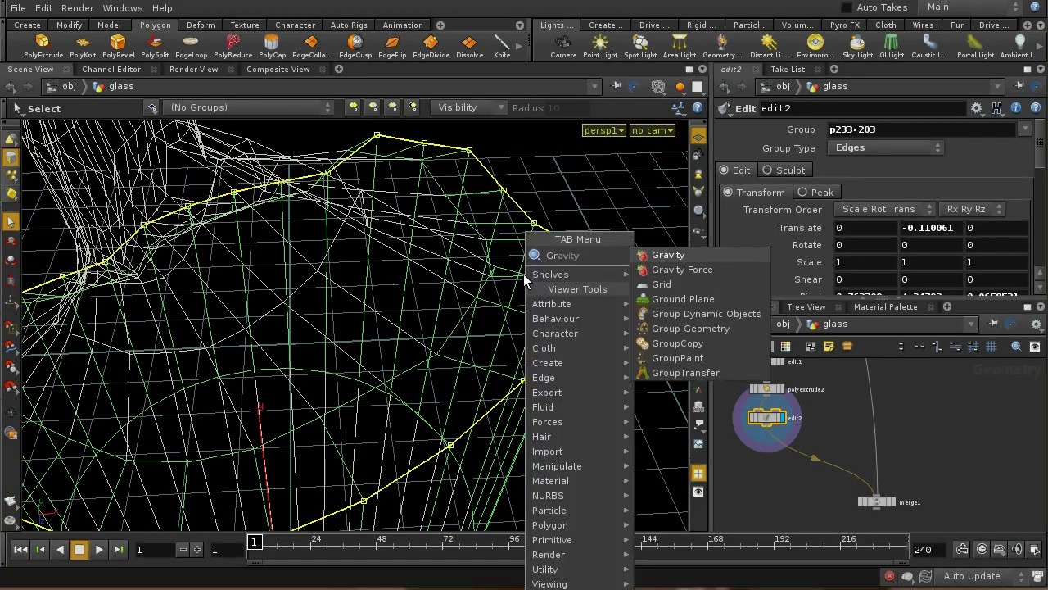
left_click(681, 324)
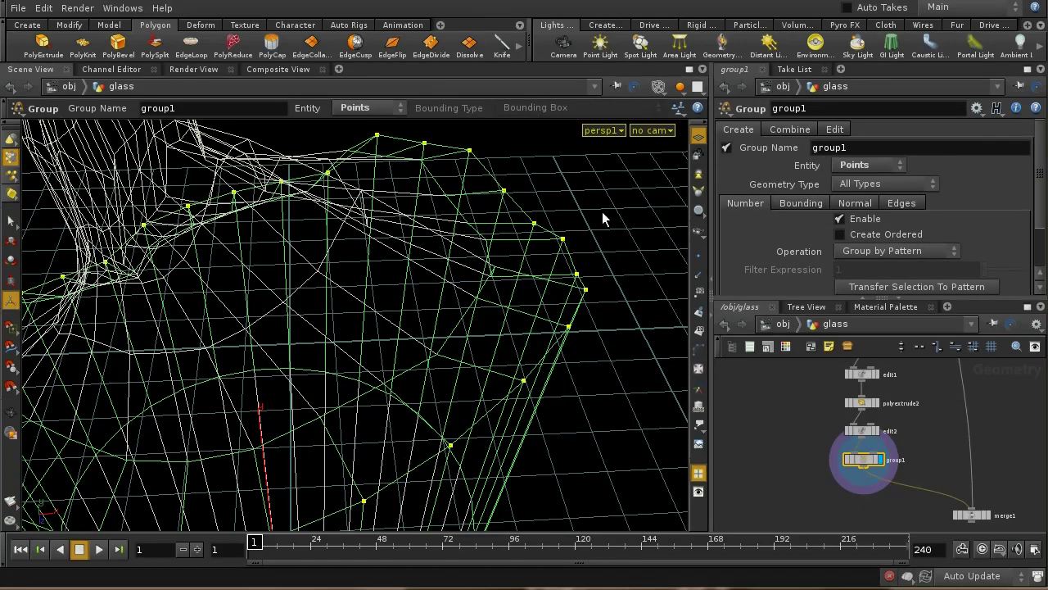
double_click(859, 146)
type("liquidedge")
key("Return")
middle_click_drag(983, 383, 984, 507)
- Display blast4 and select the glass's bottom edge loop
left_click(947, 410)
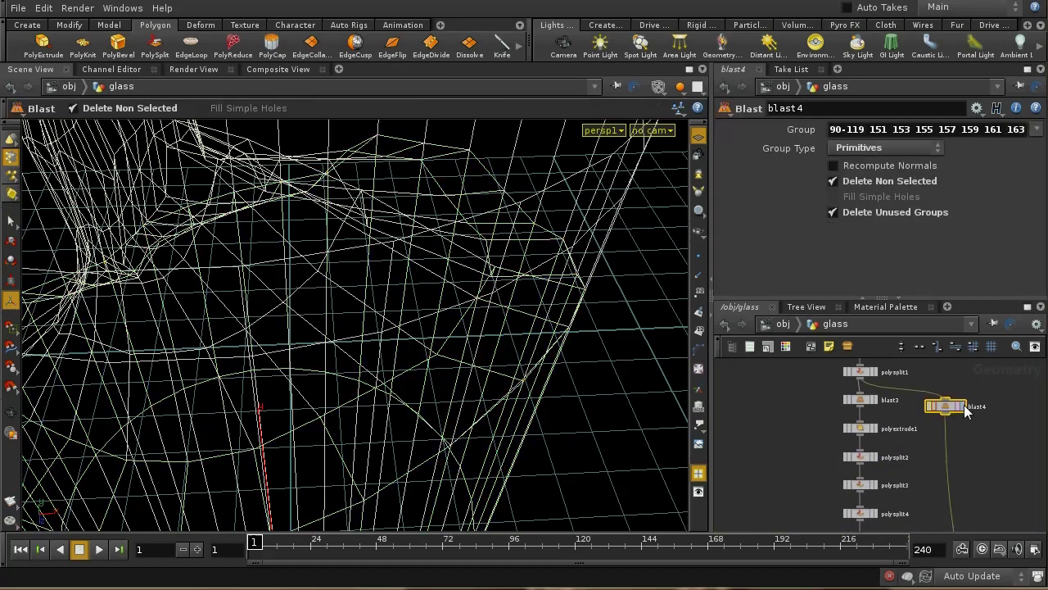
left_click(961, 406)
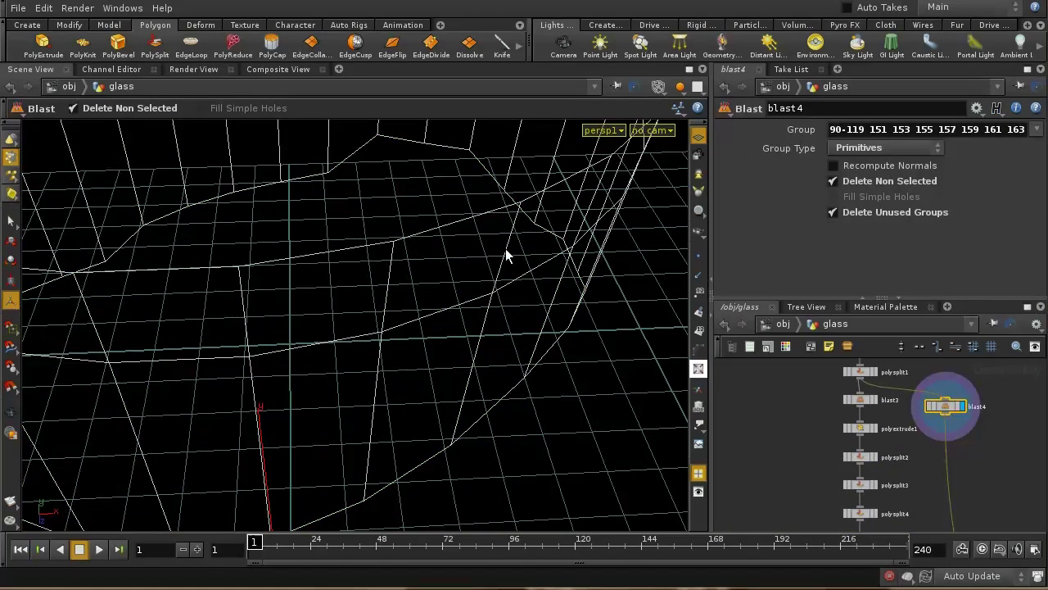
key("Escape")
right_click_drag(505, 256, 494, 379)
left_click_drag(494, 380, 480, 421)
key("Return")
key("s")
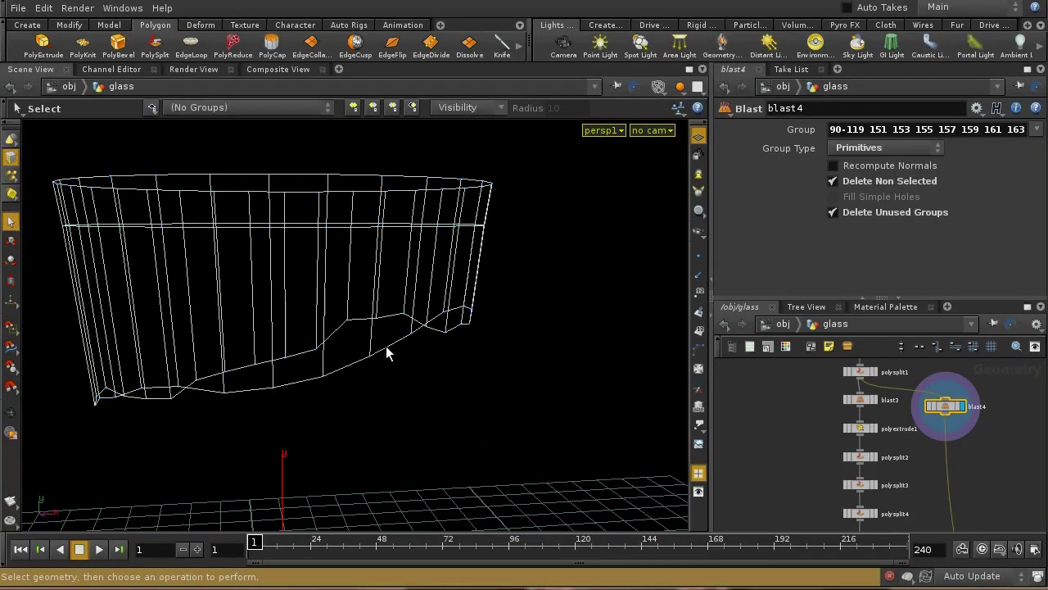
left_click(386, 346)
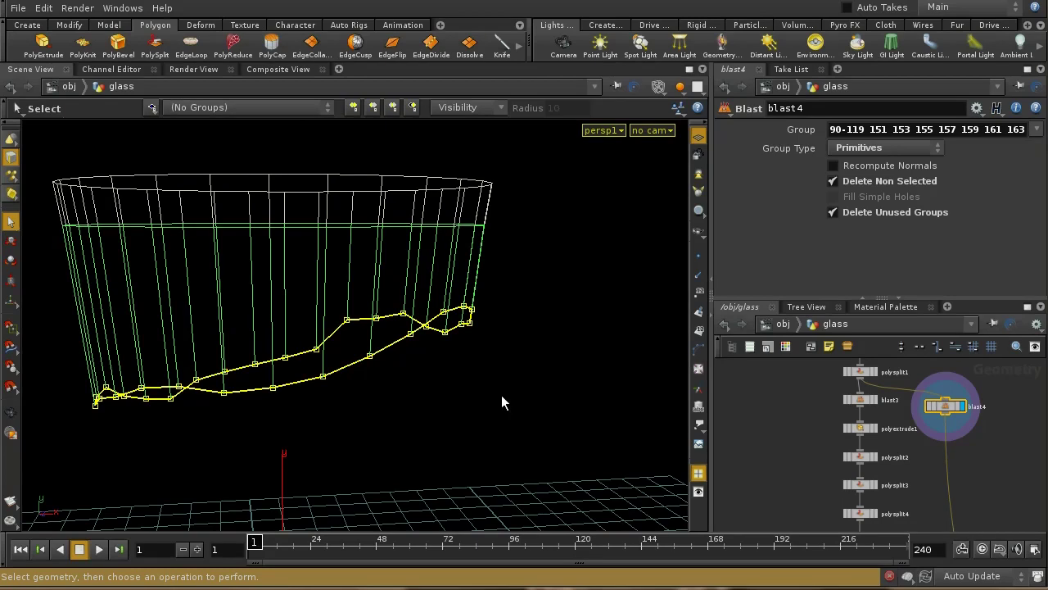
- Group the bottom rim points as glassedge, keeping merge1's inputs connected
key("Tab")
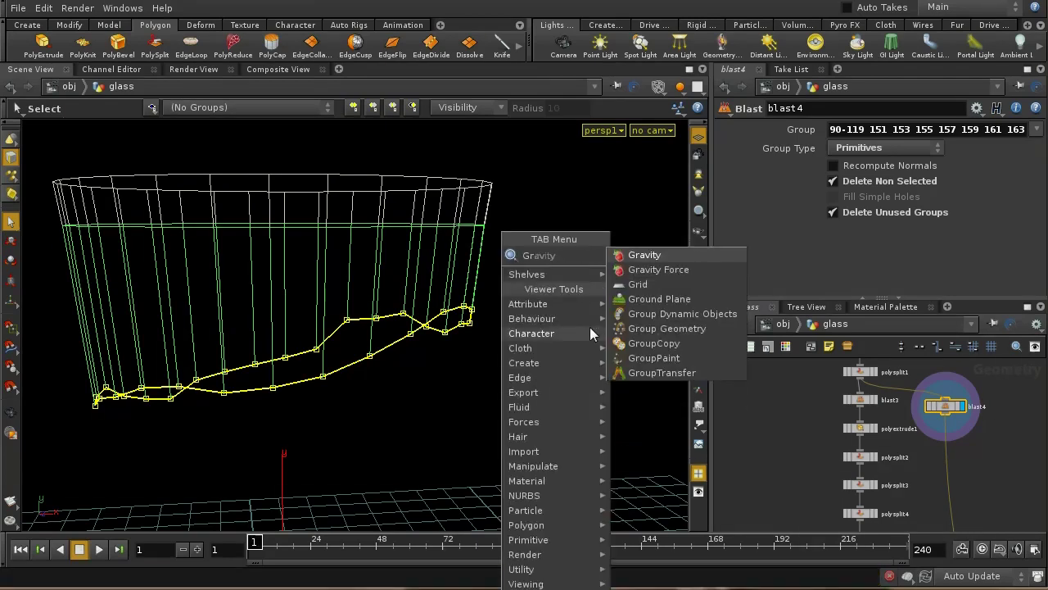
left_click(651, 330)
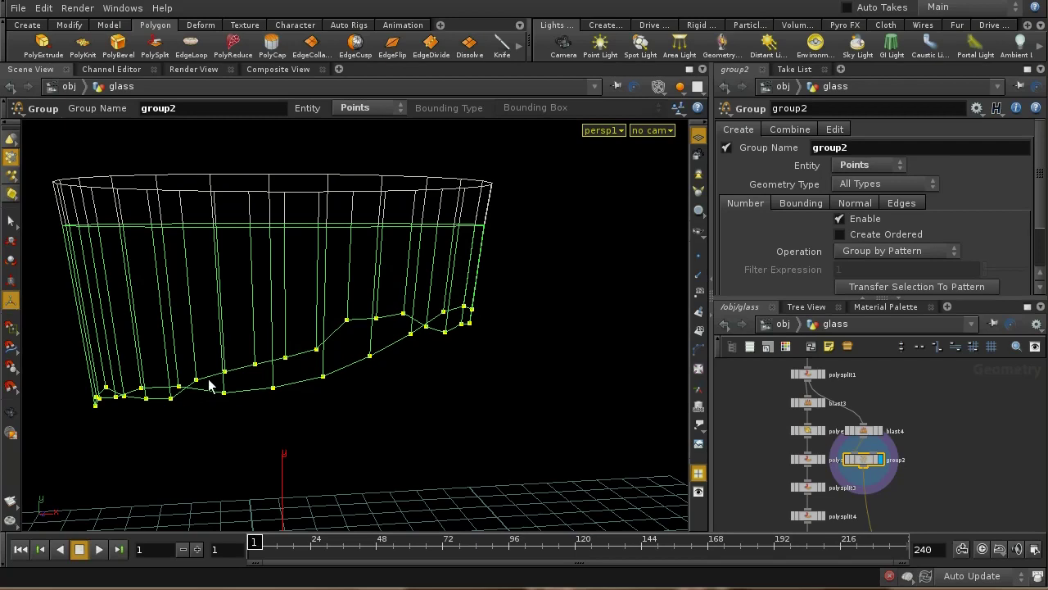
double_click(880, 147)
type("glassedge")
key("Return")
middle_click_drag(962, 461, 910, 440)
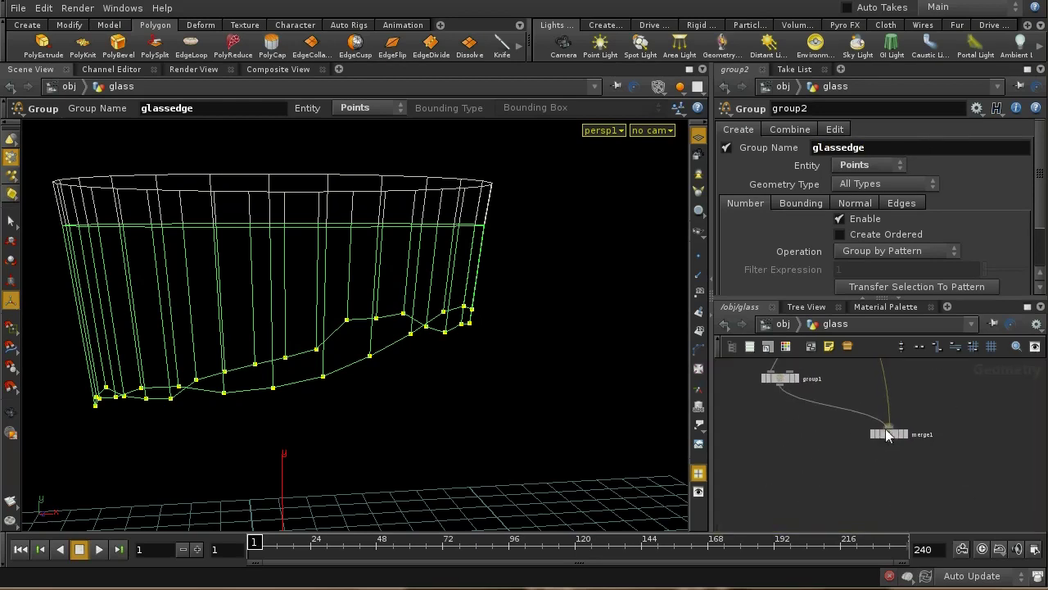
left_click_drag(889, 431, 902, 416)
key("ctrl+z")
- Add a Fuse node, fuse2, below merge1
left_click(905, 436)
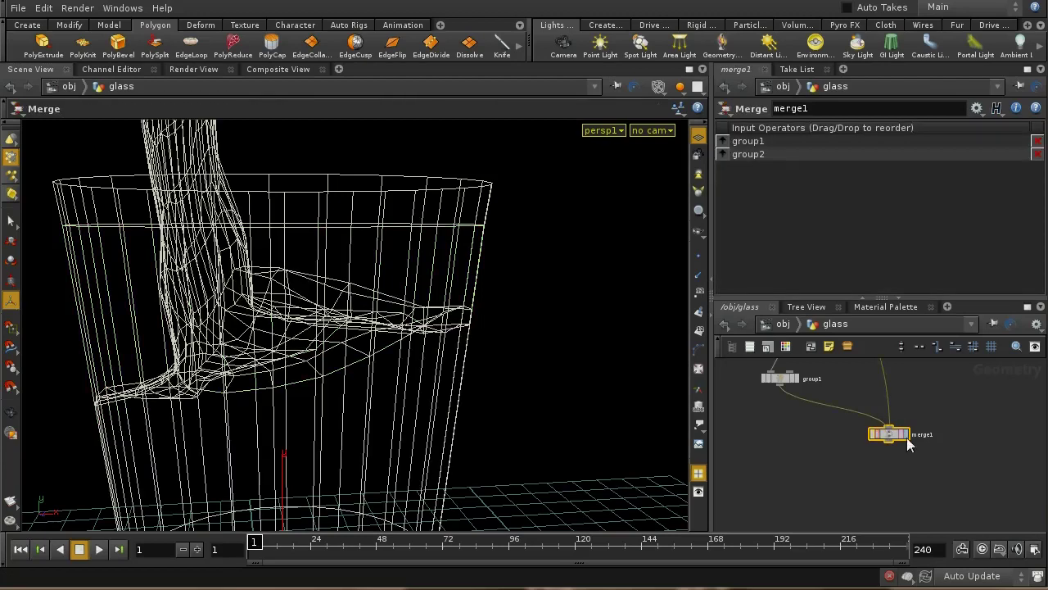
middle_click_drag(909, 460, 846, 423)
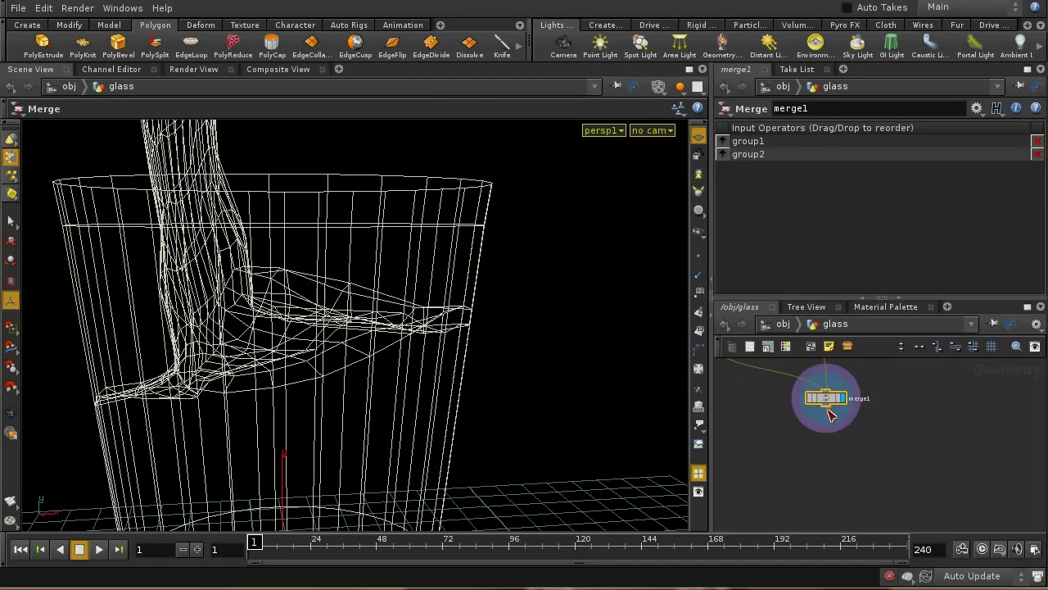
key("Tab")
type("Fur")
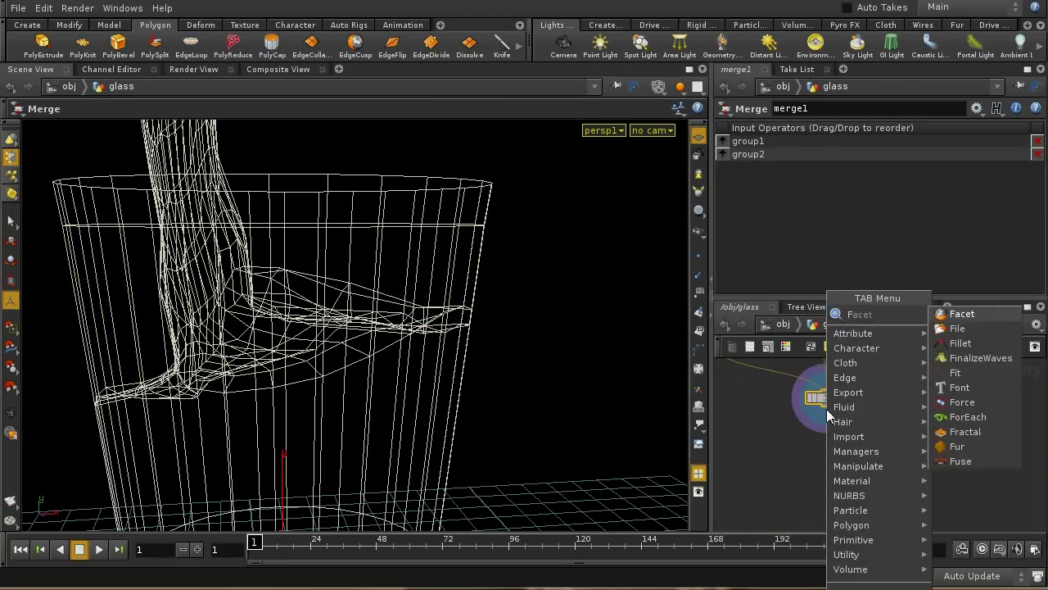
left_click(950, 328)
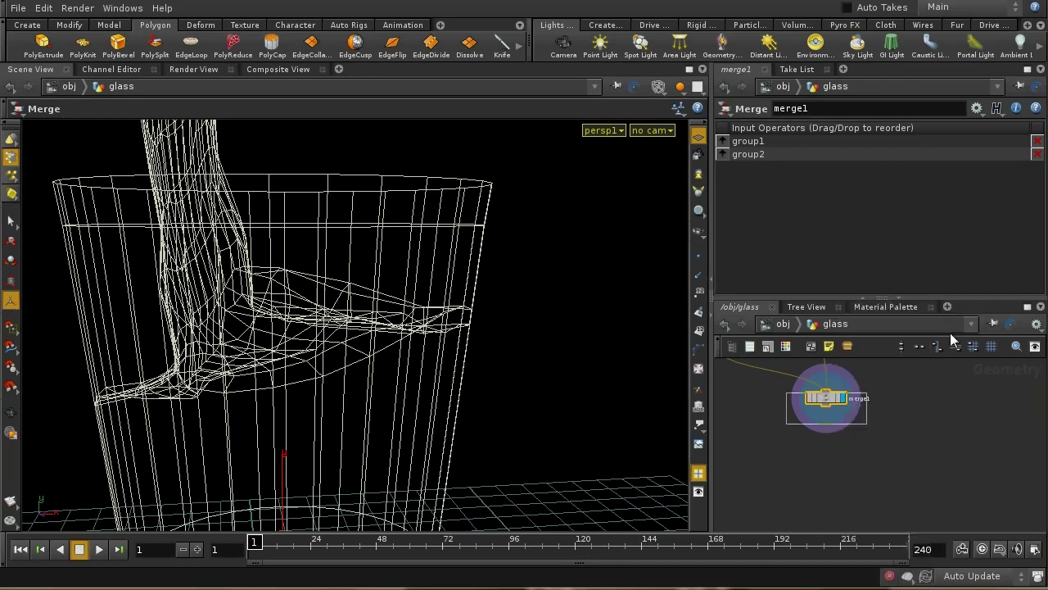
left_click(832, 438)
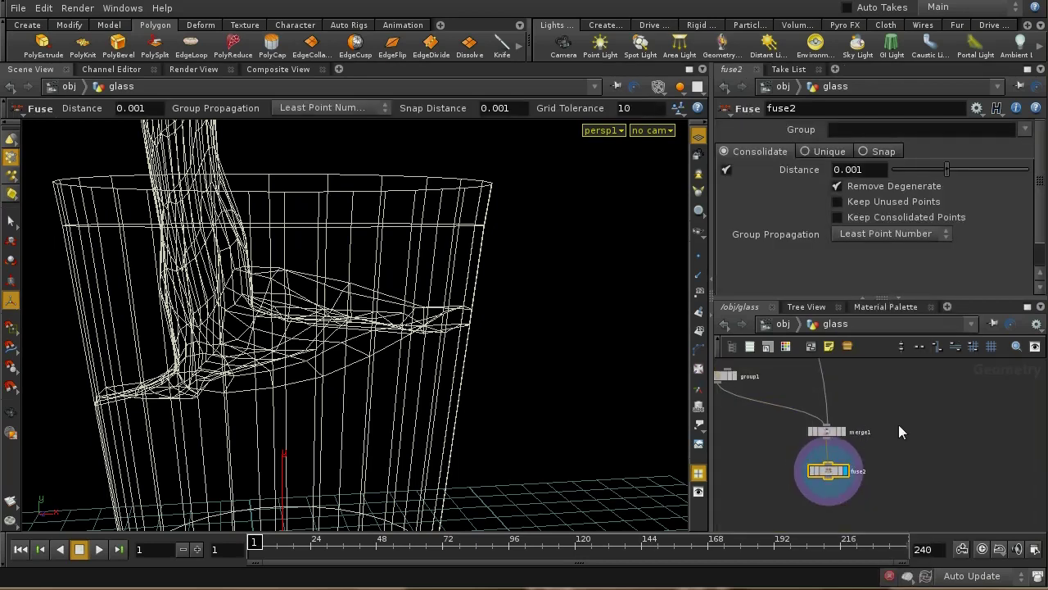
scroll(899, 424, "up", 3)
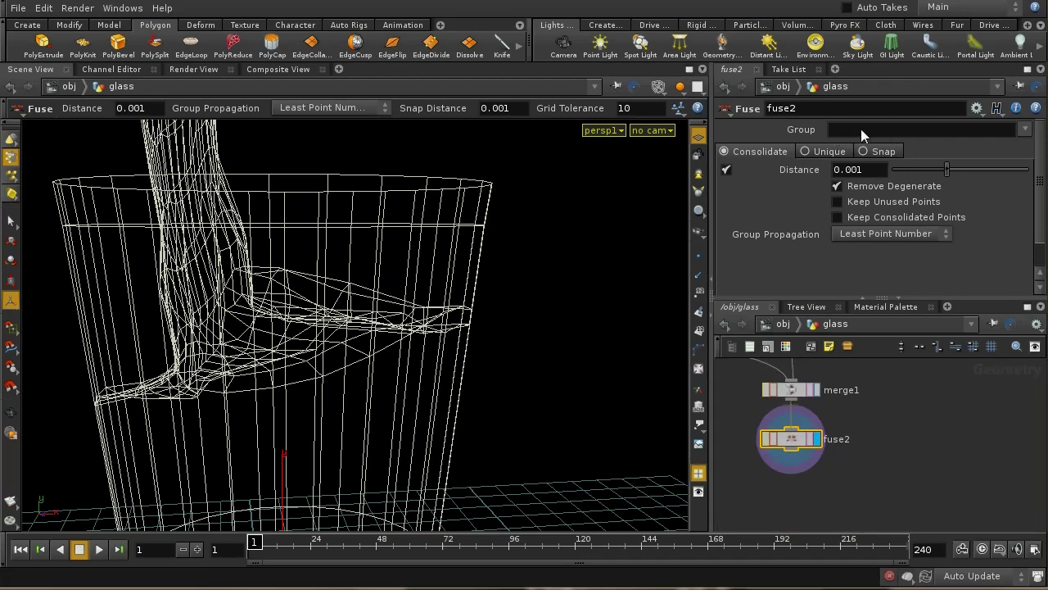
- Set fuse2's Group to glassedge and liquidedge with a Distance of 0.021
left_click(1024, 134)
left_click(1030, 149)
left_click(1024, 131)
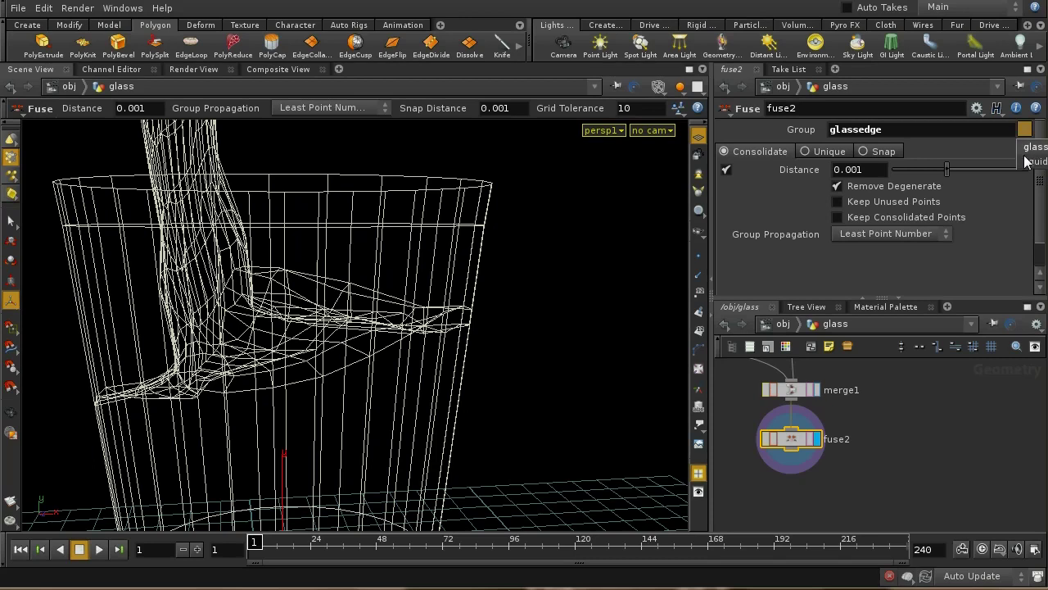
left_click(1031, 161)
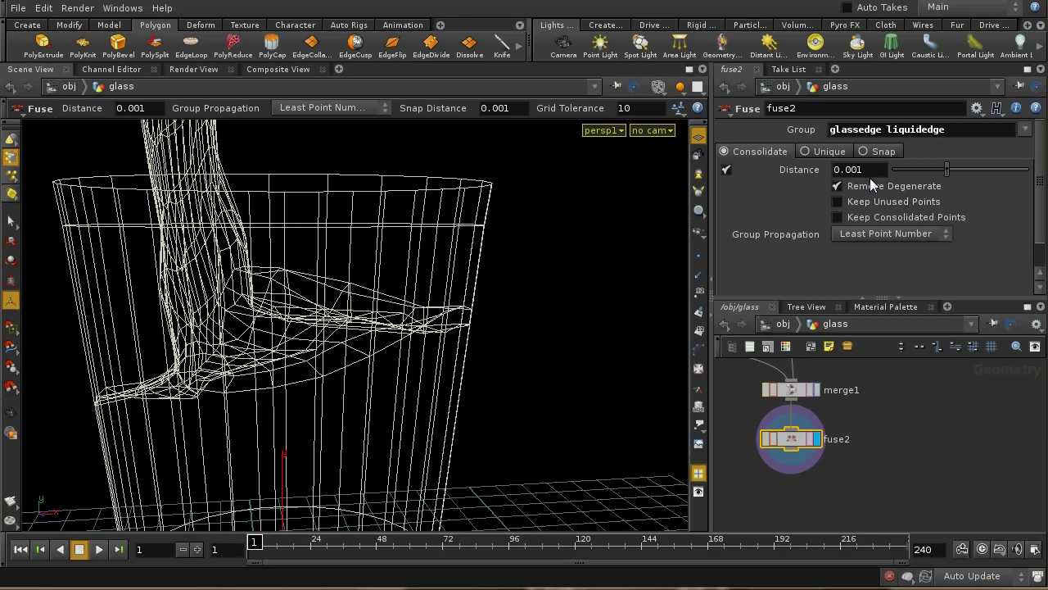
middle_click_drag(866, 167, 895, 200)
- Move blast2 beside the node chain and wire its output into merge1
scroll(880, 404, "down", 3)
scroll(899, 488, "down", 3)
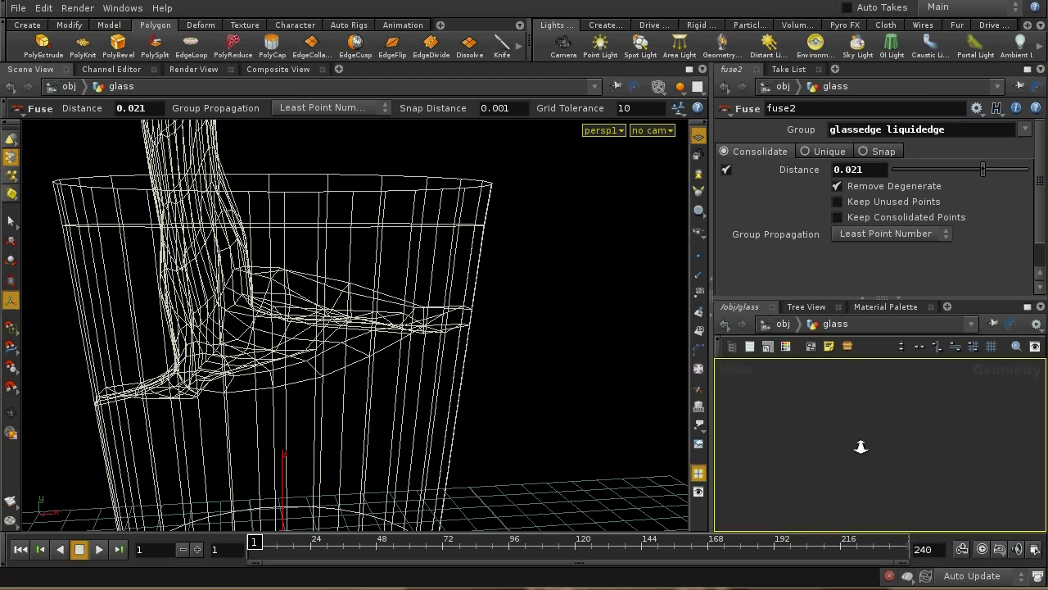
scroll(792, 445, "up", 3)
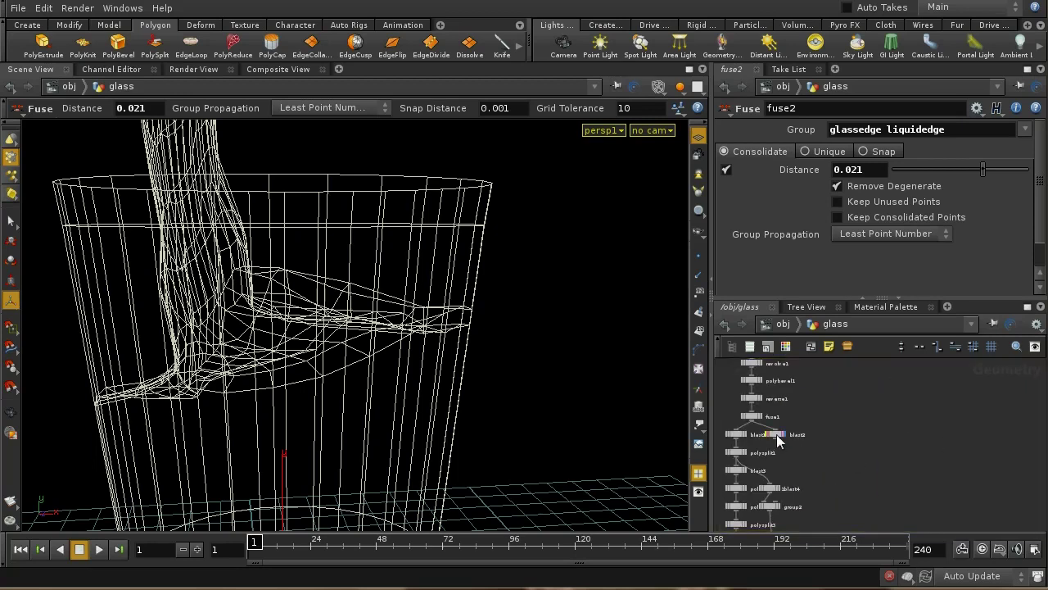
left_click_drag(778, 442, 870, 501)
middle_click_drag(935, 493, 891, 414)
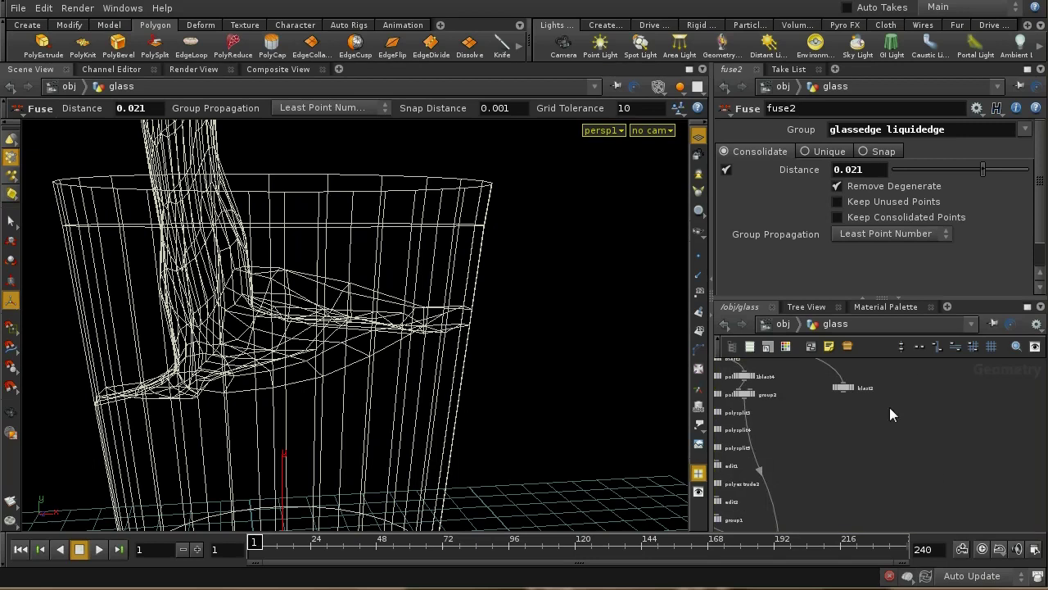
left_click_drag(848, 387, 769, 423)
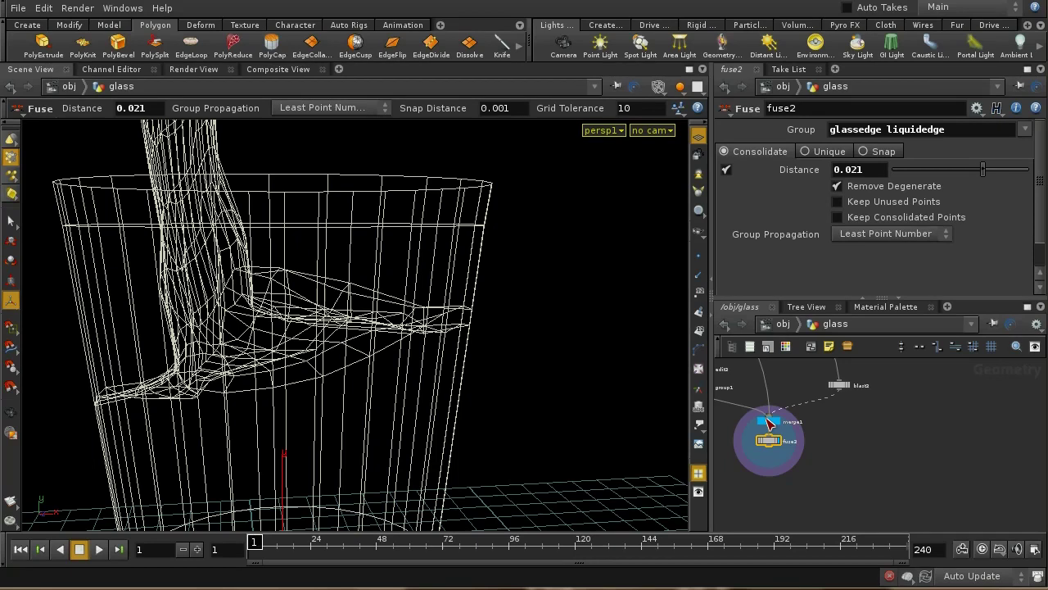
left_click_drag(770, 422, 770, 423)
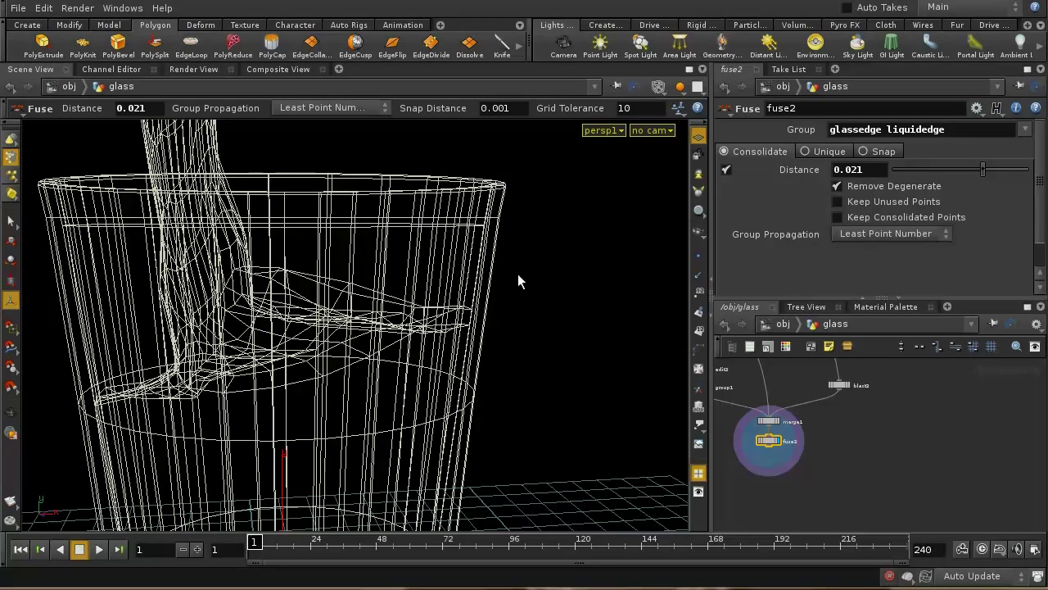
- Select the liquid stem's top as primitives and grow the selection down to its base
key("Escape")
left_click_drag(518, 274, 472, 288)
key("Return")
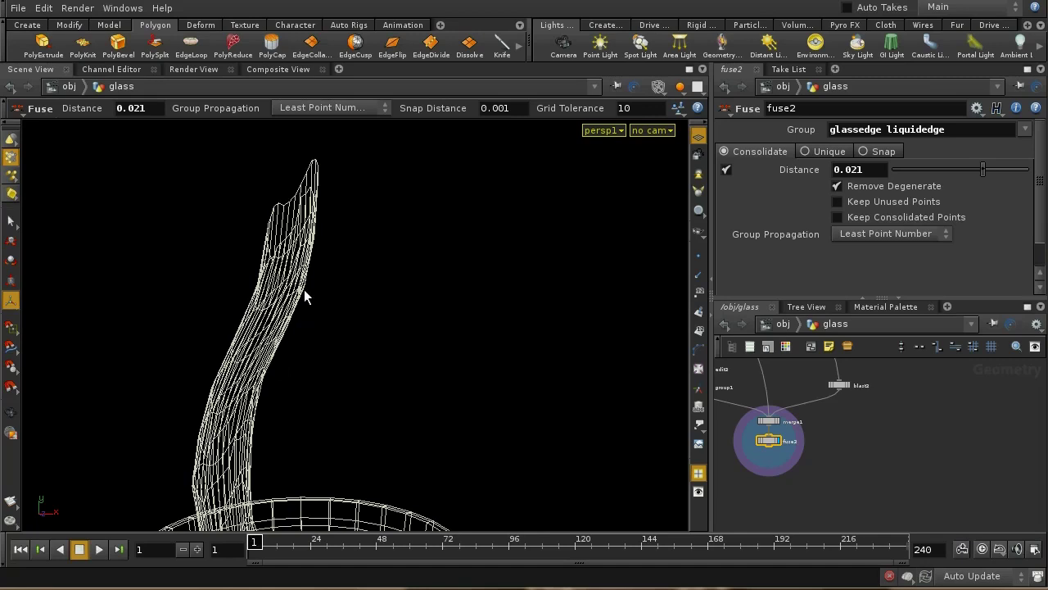
key("s")
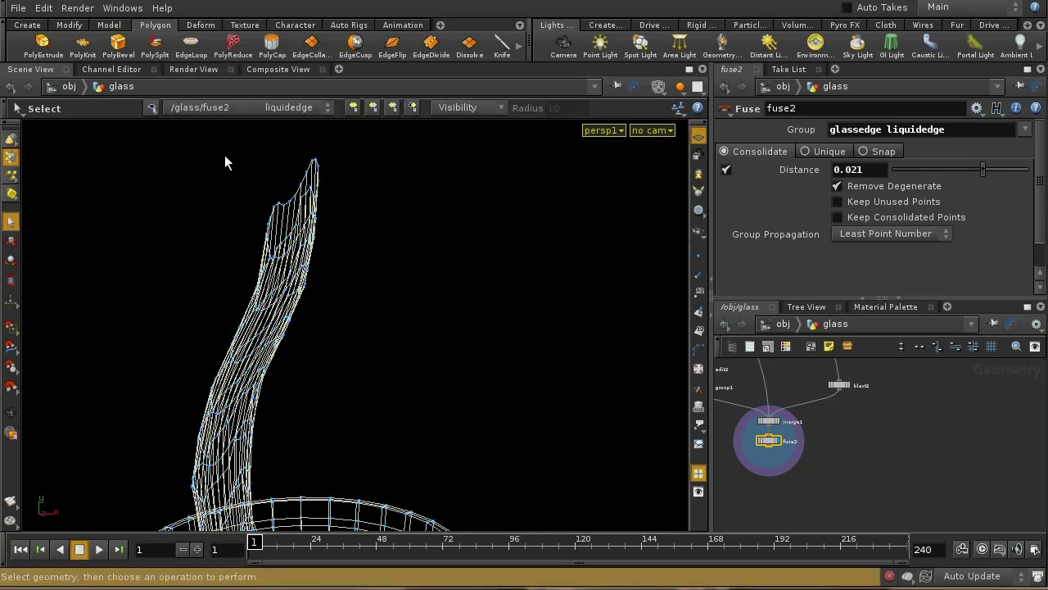
left_click_drag(347, 235, 381, 253)
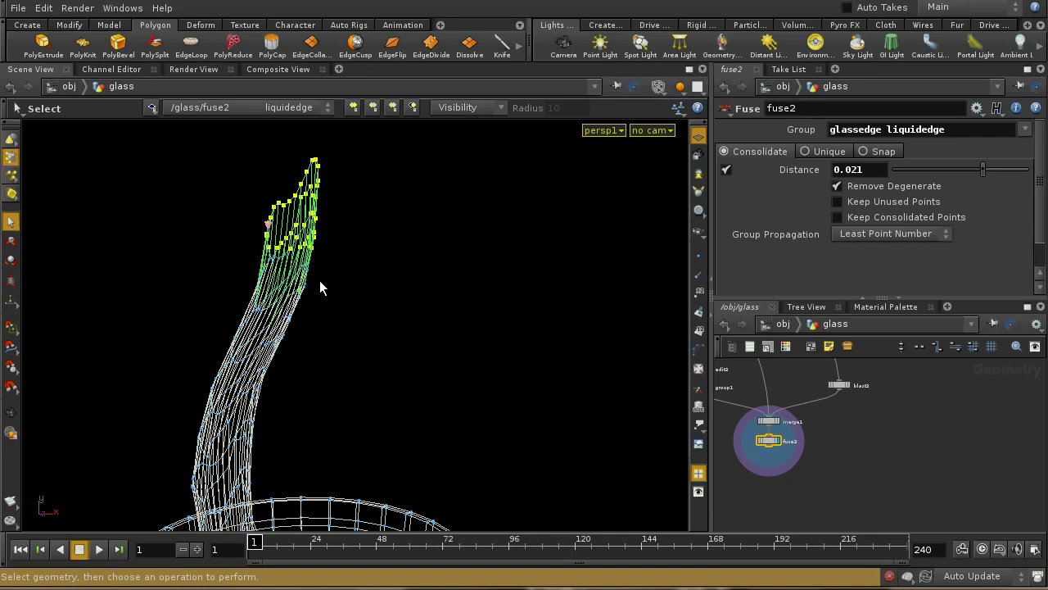
key("3")
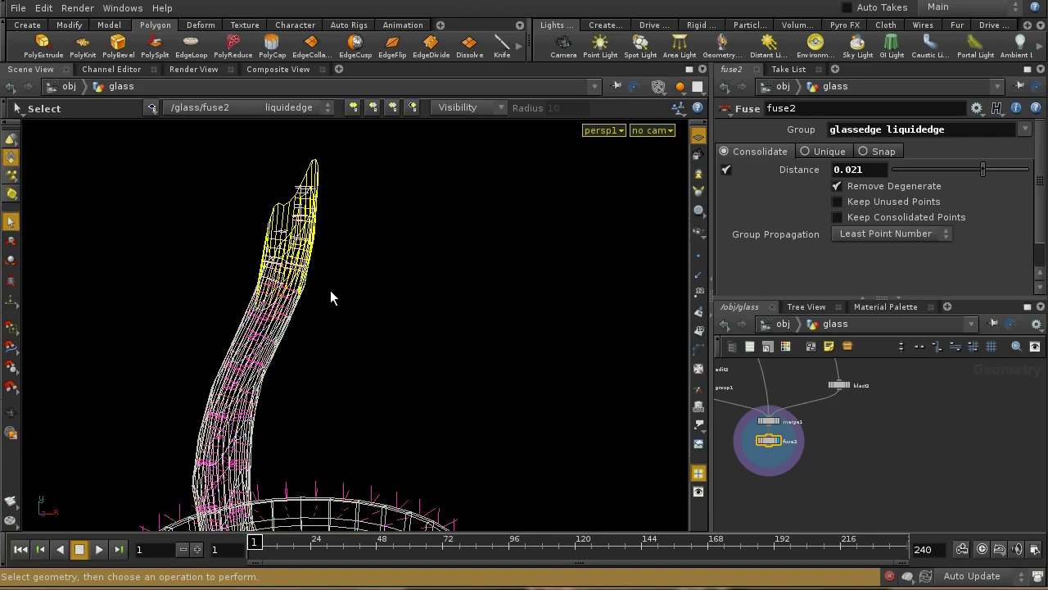
left_click_drag(365, 245, 398, 390)
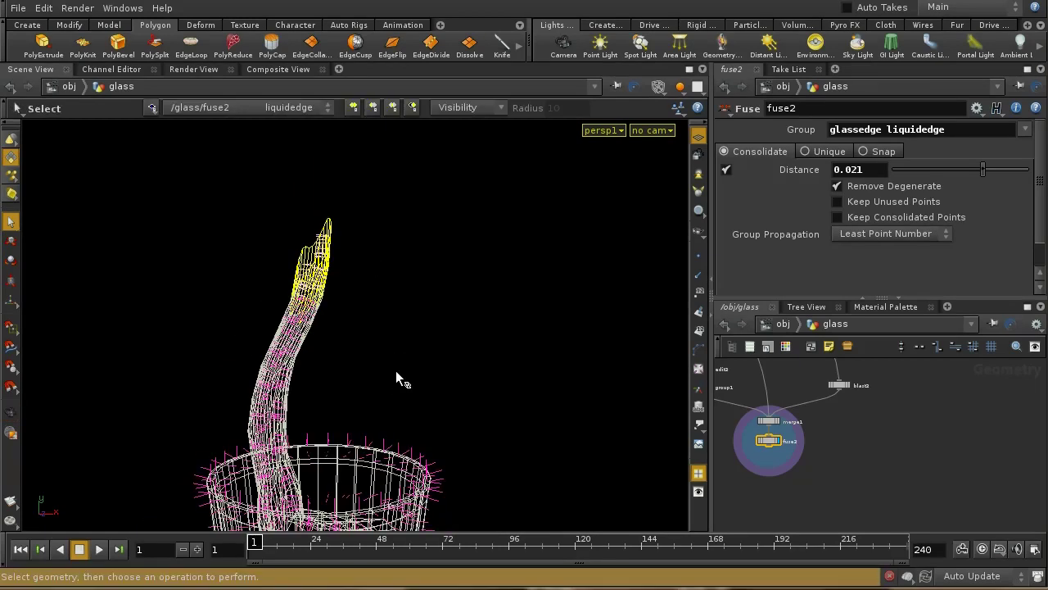
key("shift+g")
key("shift+g")
key("shift+g")
key("shift+g")
key("shift+g")
key("shift+g")
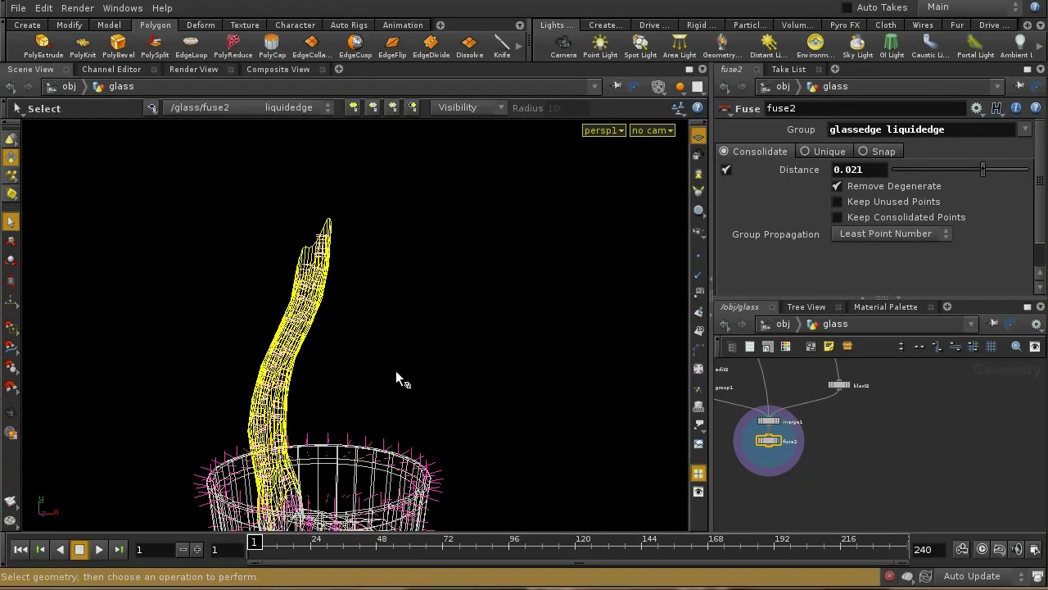
key("shift+g")
left_click_drag(388, 335, 443, 256)
key("s")
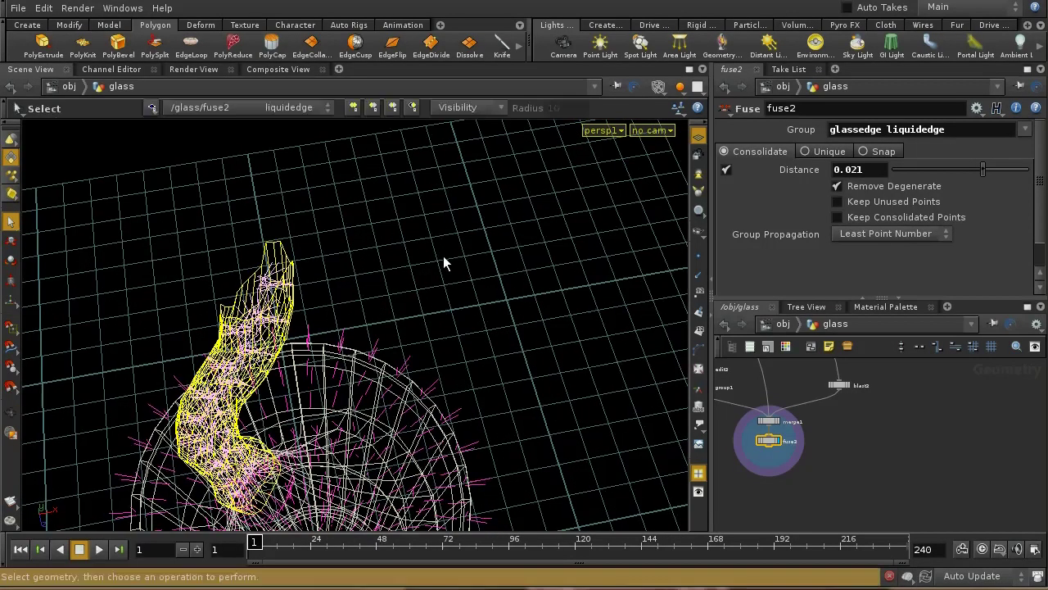
- Switch to smooth shading, restore the liquid selection, and delete it, creating blast5
left_click(660, 88)
left_click(666, 206)
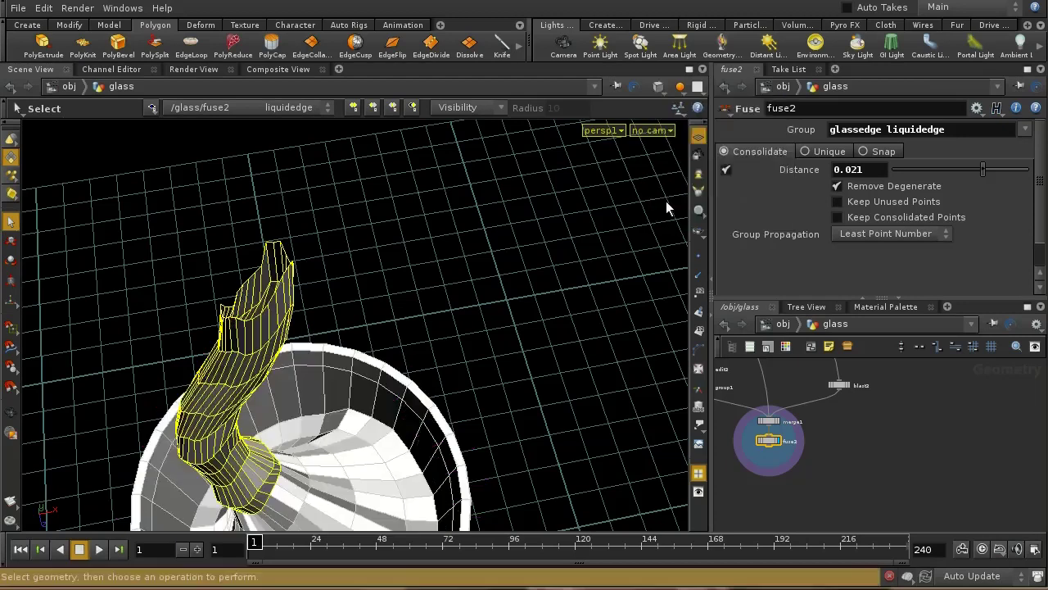
left_click(576, 244)
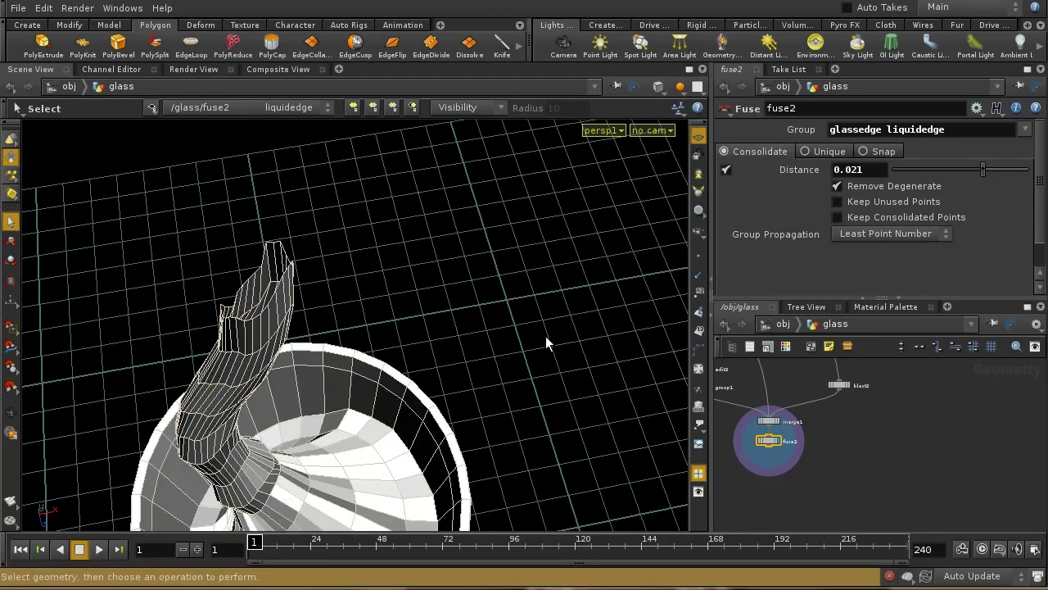
key("ctrl+z")
left_click_drag(543, 351, 510, 350)
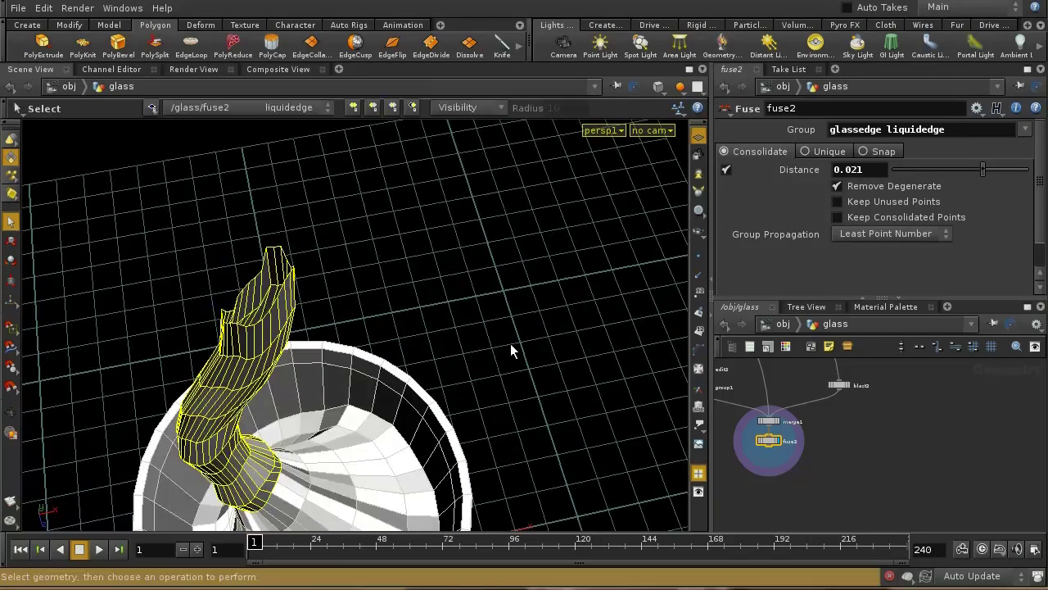
left_click(484, 261)
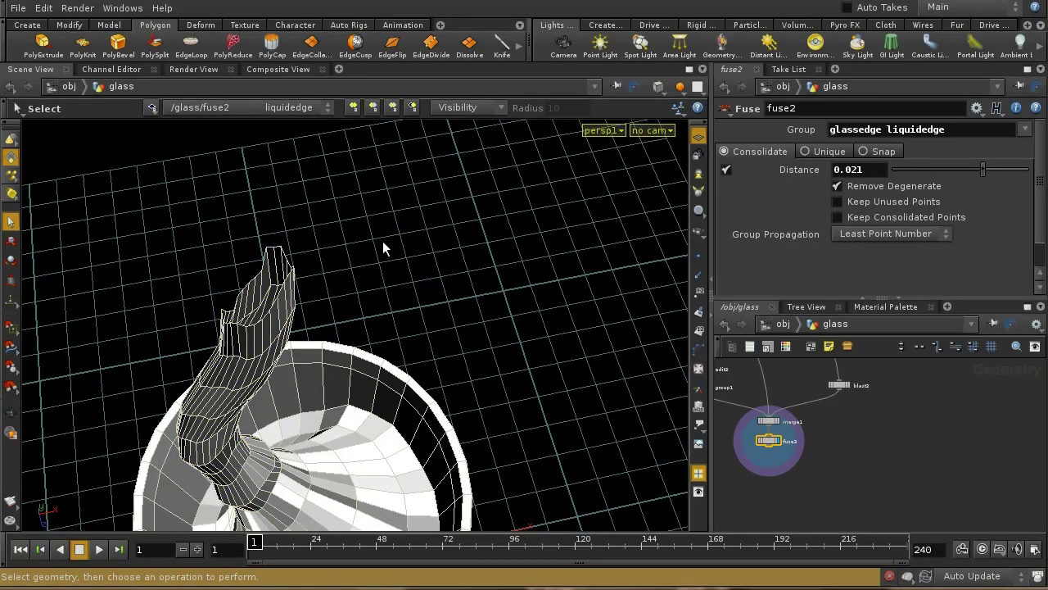
key("ctrl+z")
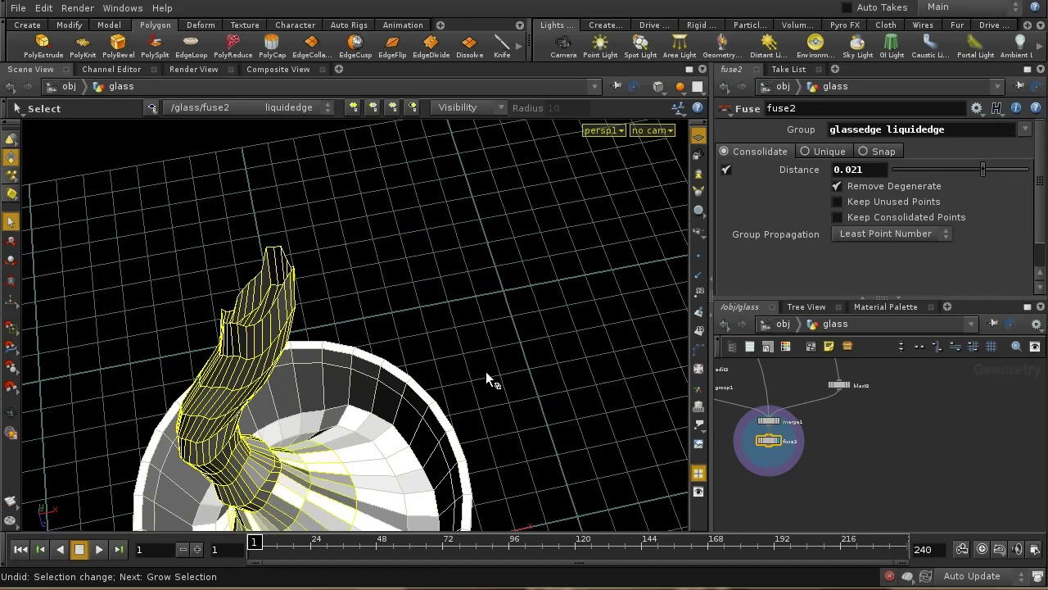
key("Escape")
left_click_drag(471, 343, 445, 370)
key("s")
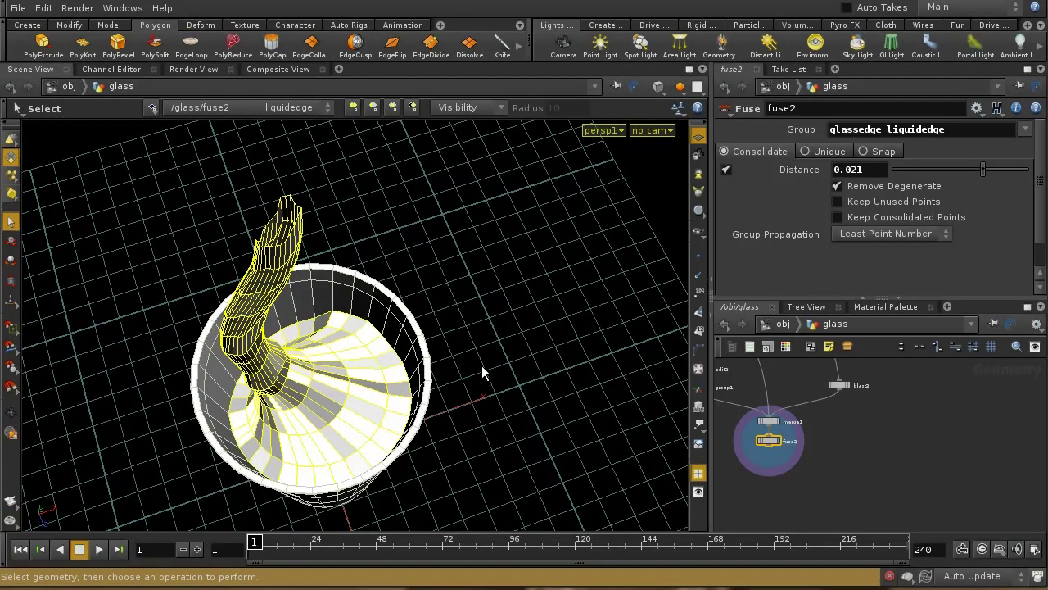
key("Delete")
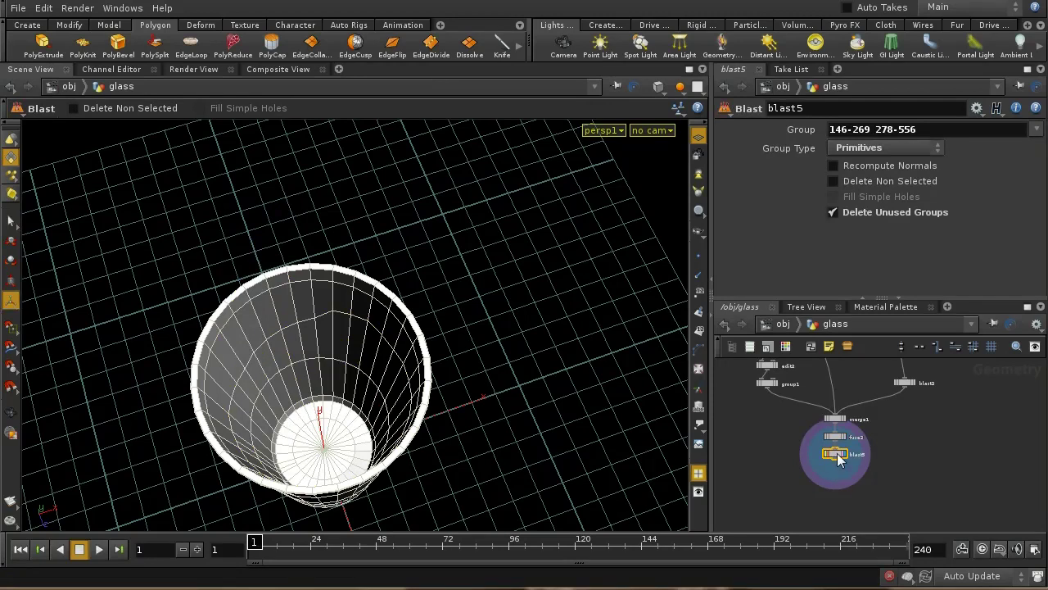
- Reposition blast5 and turn on Delete Non Selected so only the liquid remains
left_click_drag(838, 458, 760, 471)
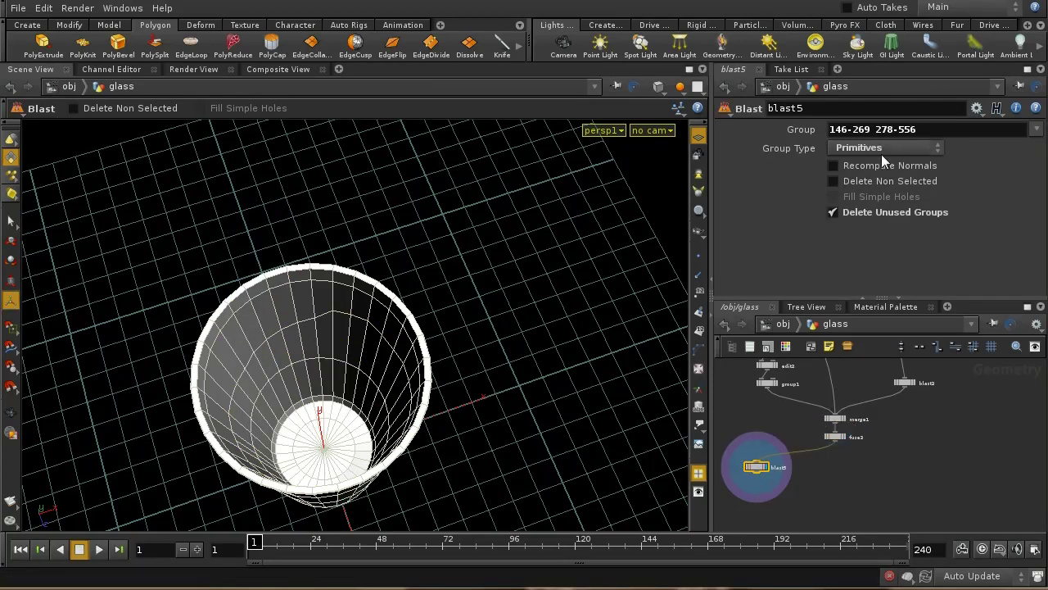
middle_click_drag(821, 496, 826, 423)
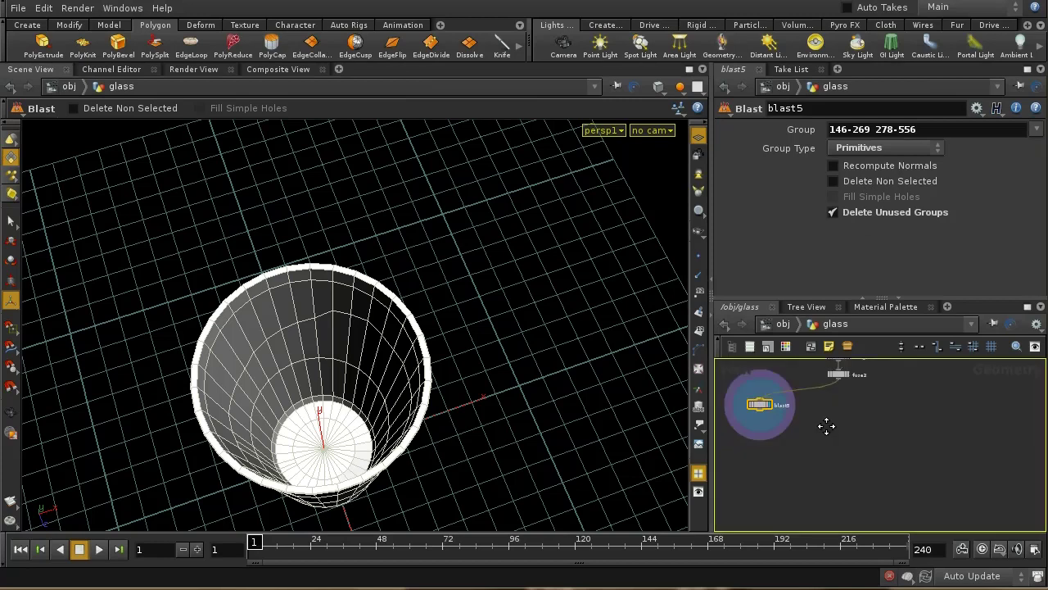
left_click(882, 182)
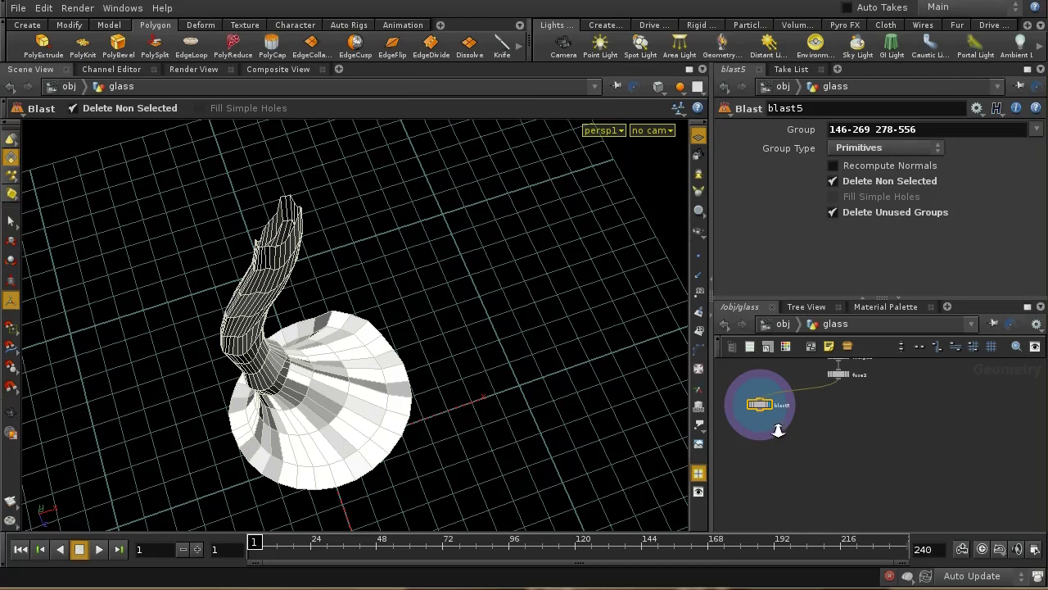
- Add a Null named LIQUID_TOP wired below blast5
key("f")
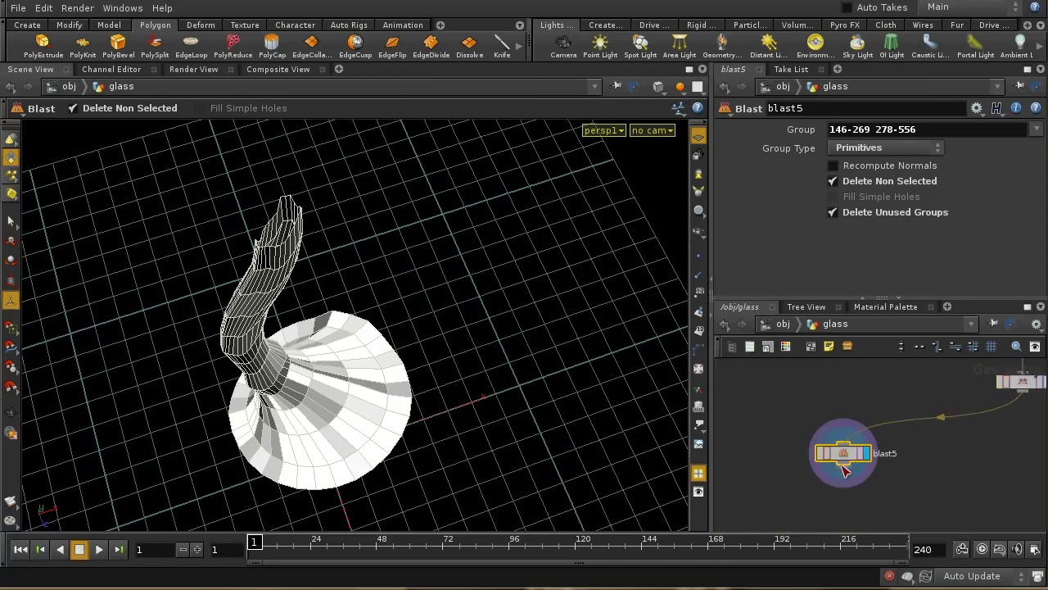
key("Tab")
type("Null")
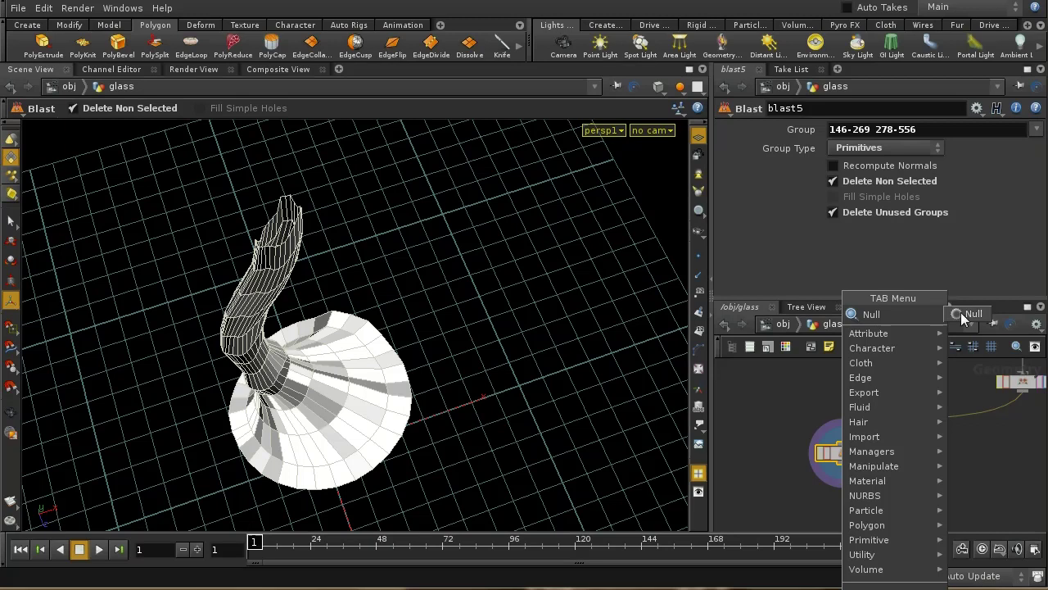
left_click(964, 314)
left_click(839, 498)
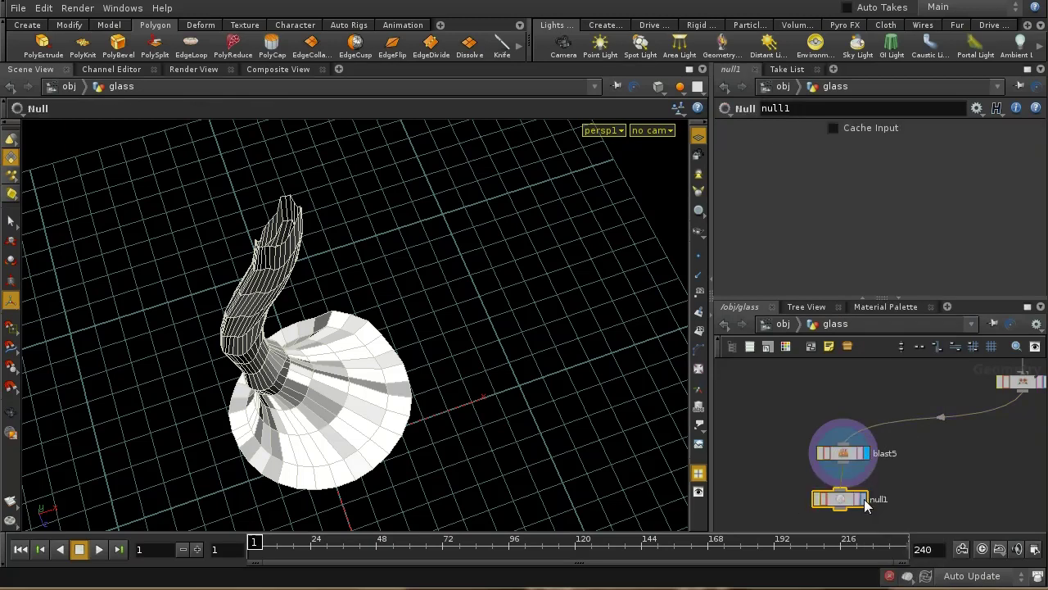
left_click(829, 107)
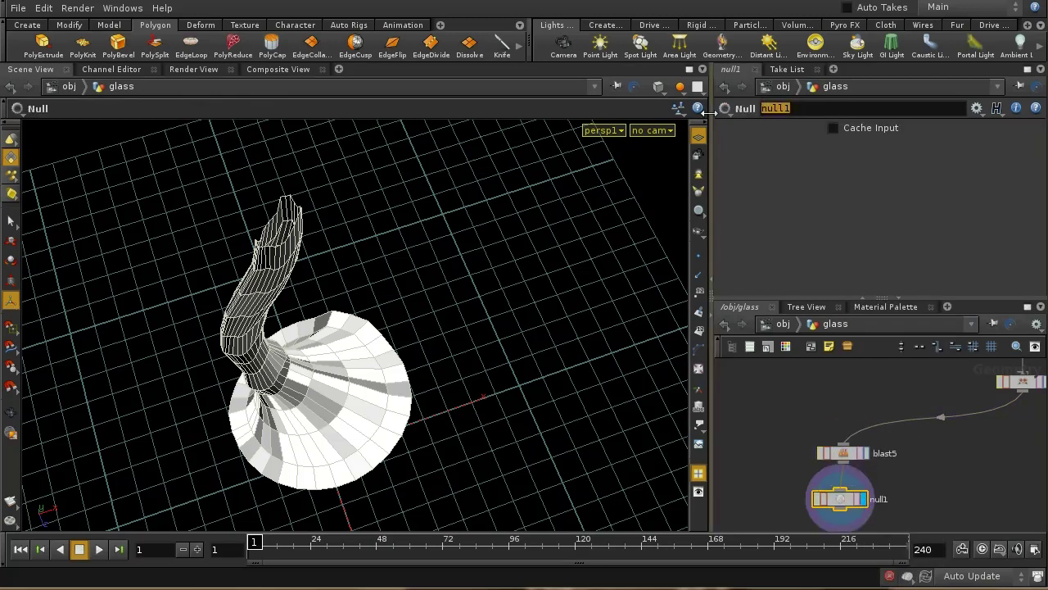
type("LIQUID_TOP")
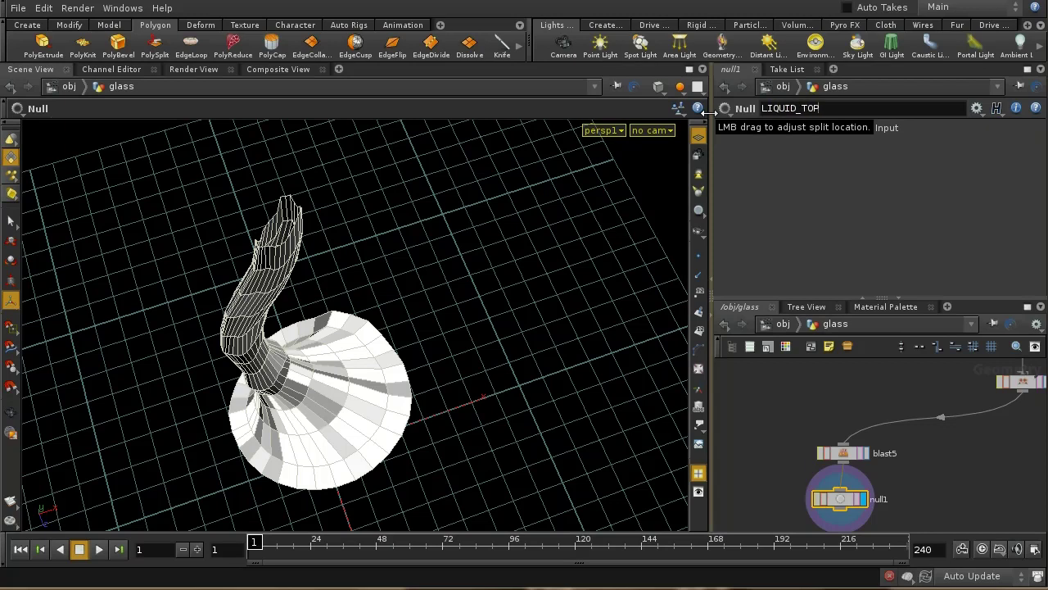
key("Return")
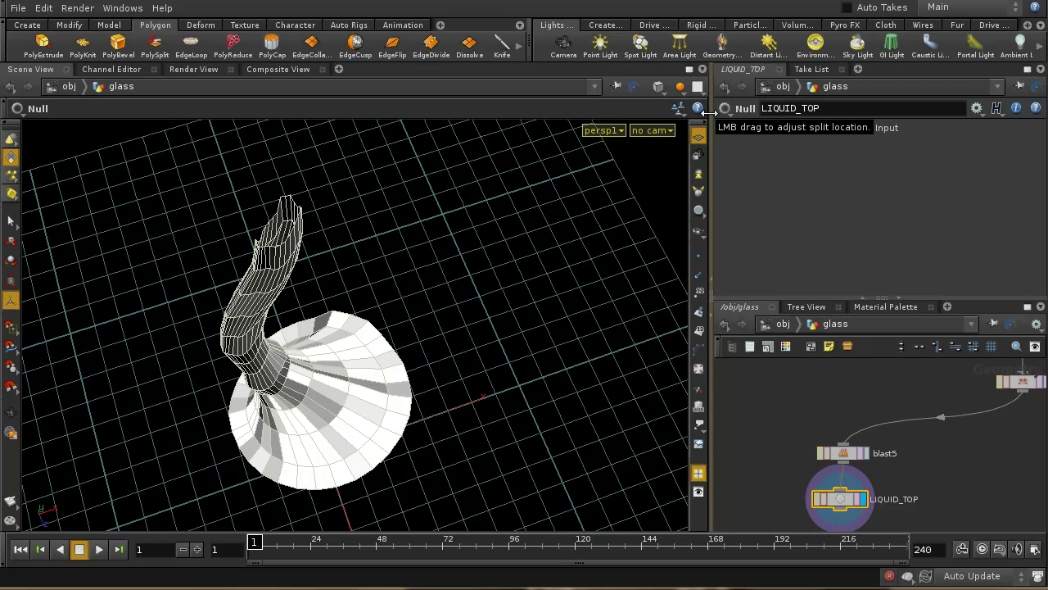
left_click(846, 457)
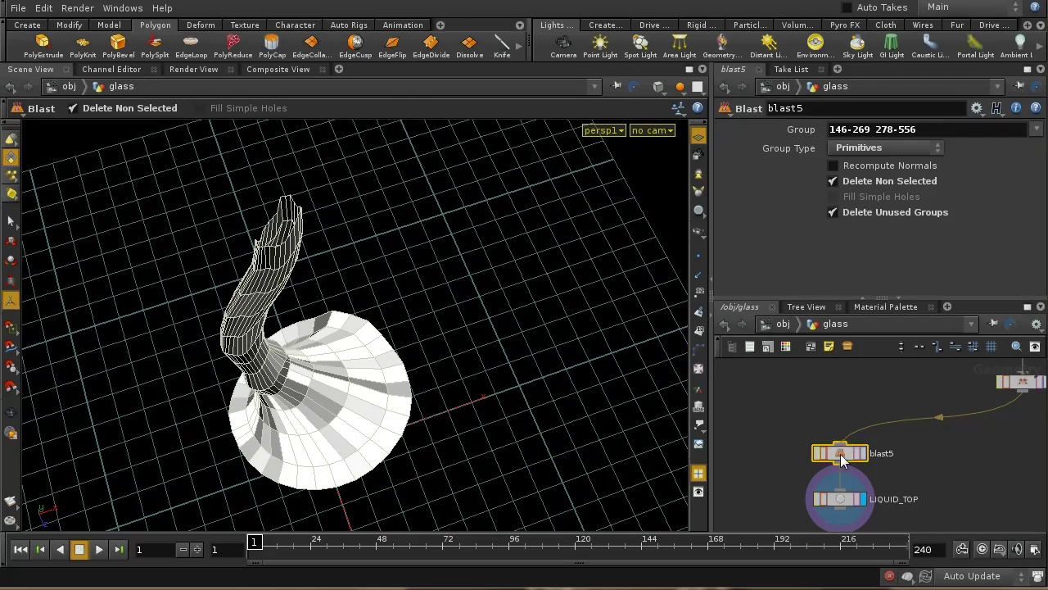
- Duplicate blast5 as blast6, turn off Delete Non Selected, and display it
key("ctrl+c")
key("ctrl+v")
left_click_drag(887, 490, 961, 465)
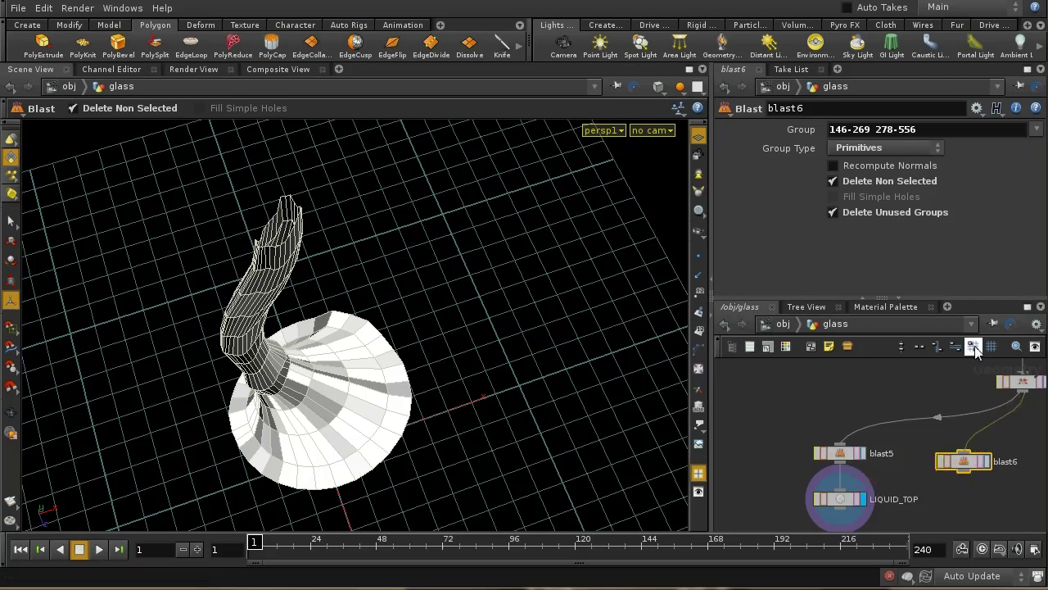
left_click(901, 181)
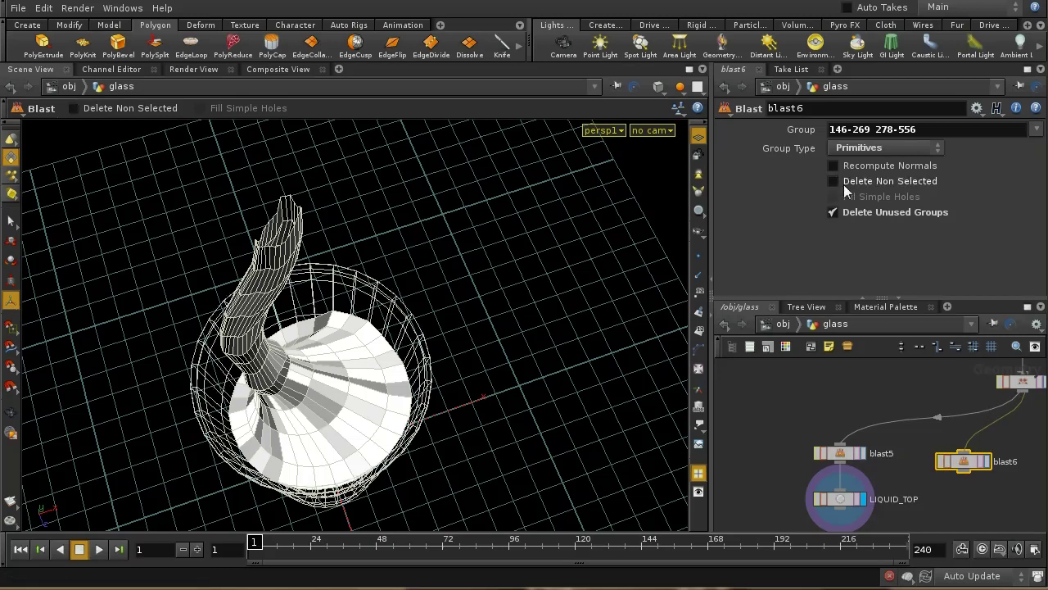
left_click(987, 462)
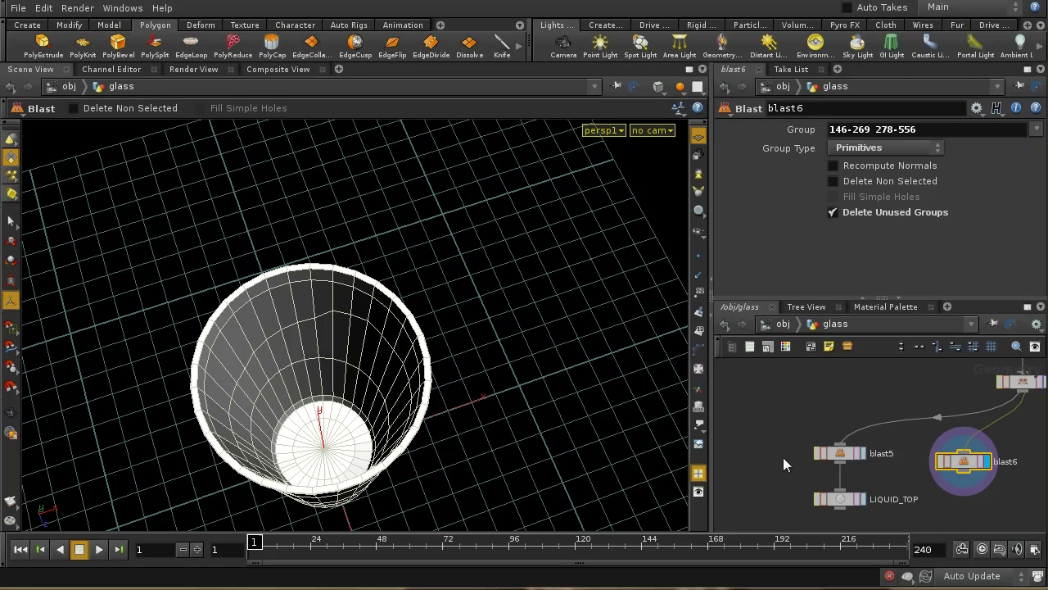
- Zoom and orbit to a low side view to inspect the liquid-free glass shell
key("Escape")
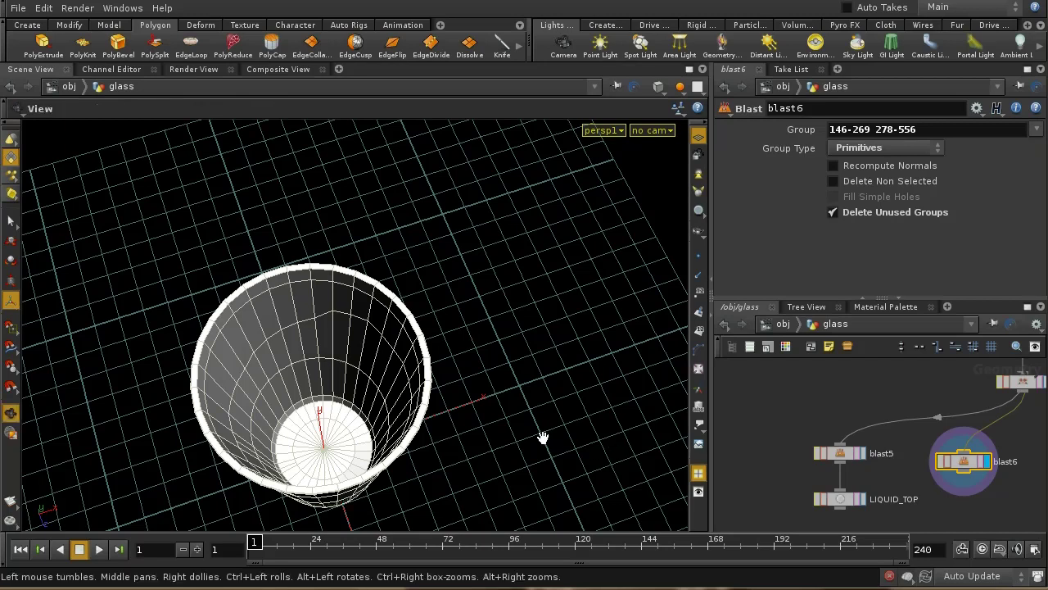
right_click_drag(542, 436, 534, 404)
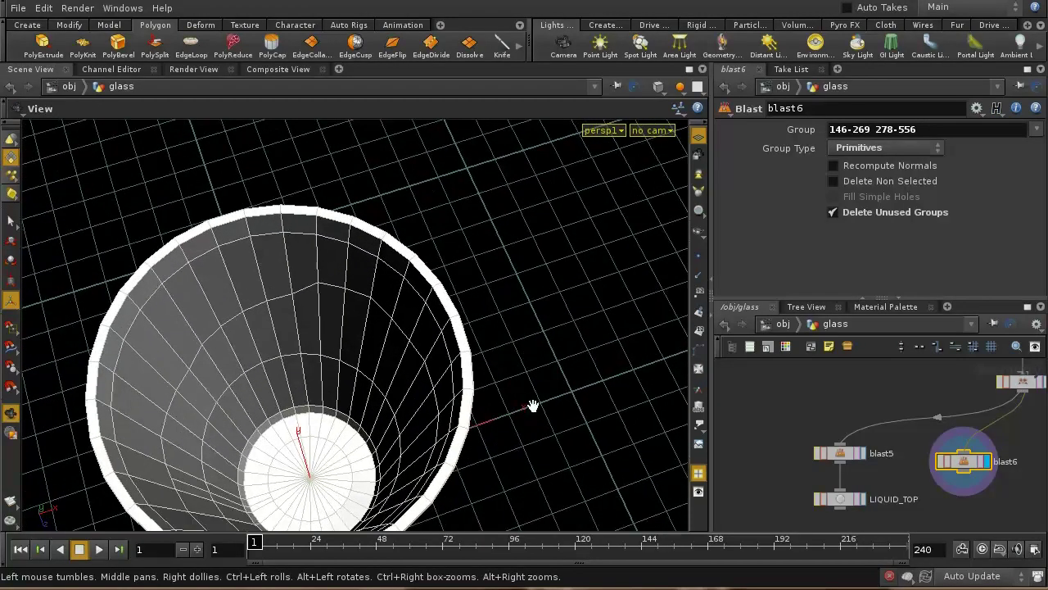
right_click_drag(533, 480, 503, 386)
key("Return")
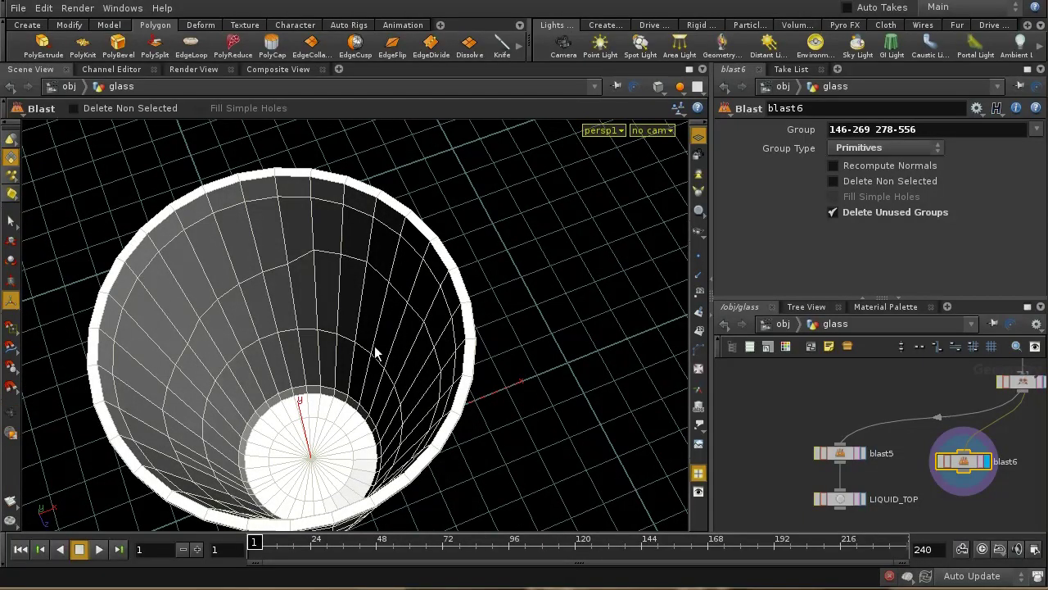
key("Escape")
left_click_drag(407, 484, 440, 274)
key("Return")
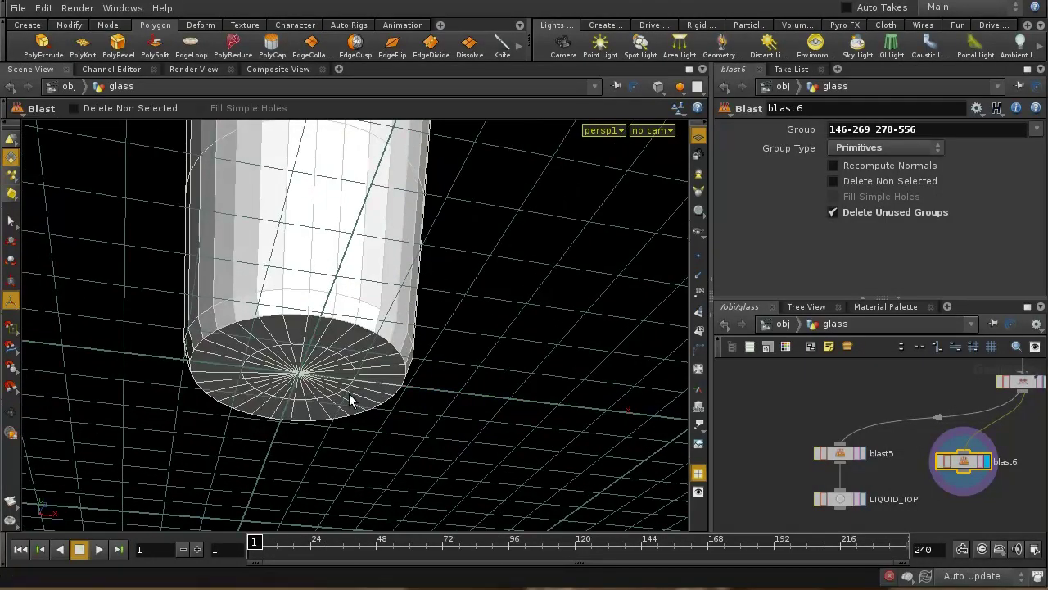
key("s")
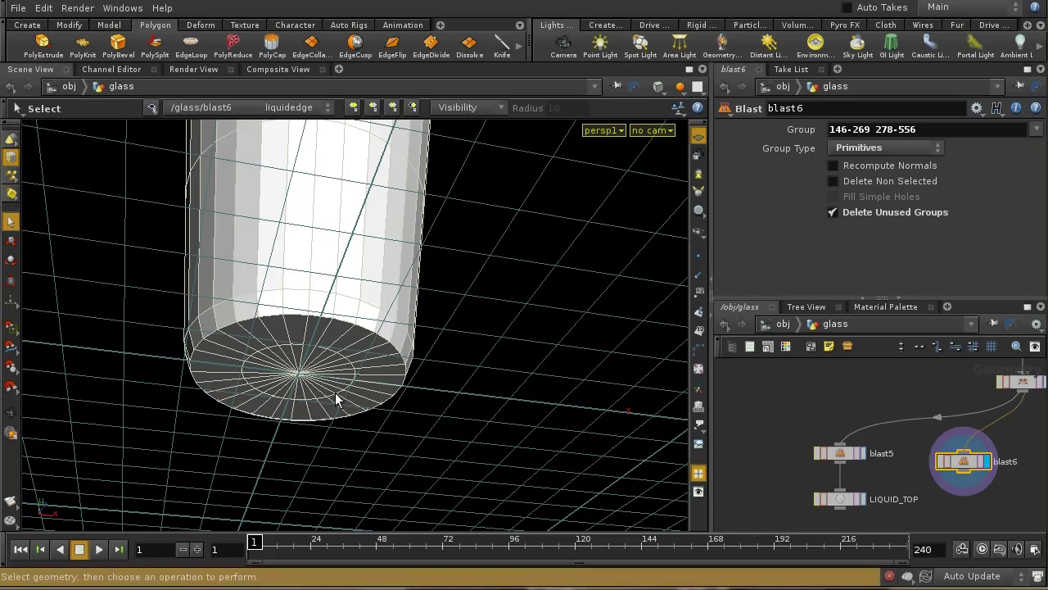
- Select the glass's bottom face and orbit around to inspect the glass
left_click(334, 403)
key("n")
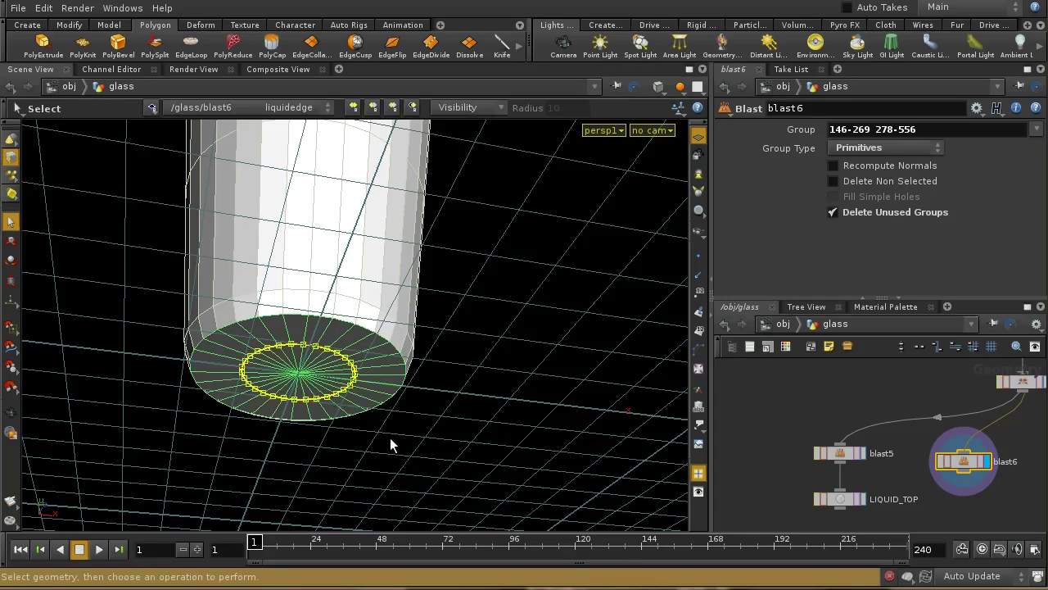
key("Return")
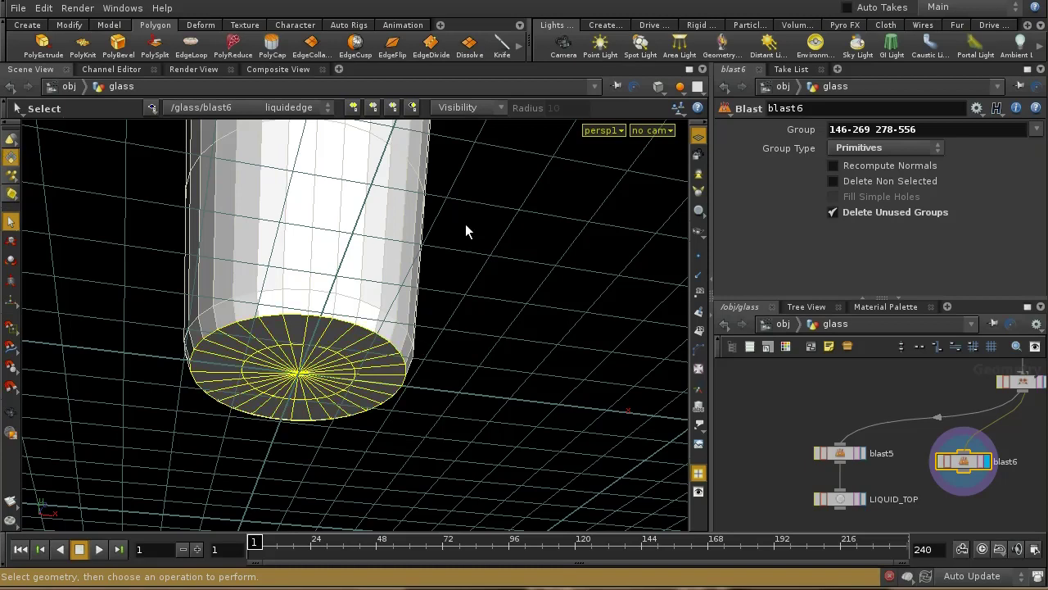
key("Escape")
left_click_drag(465, 223, 465, 356)
key("s")
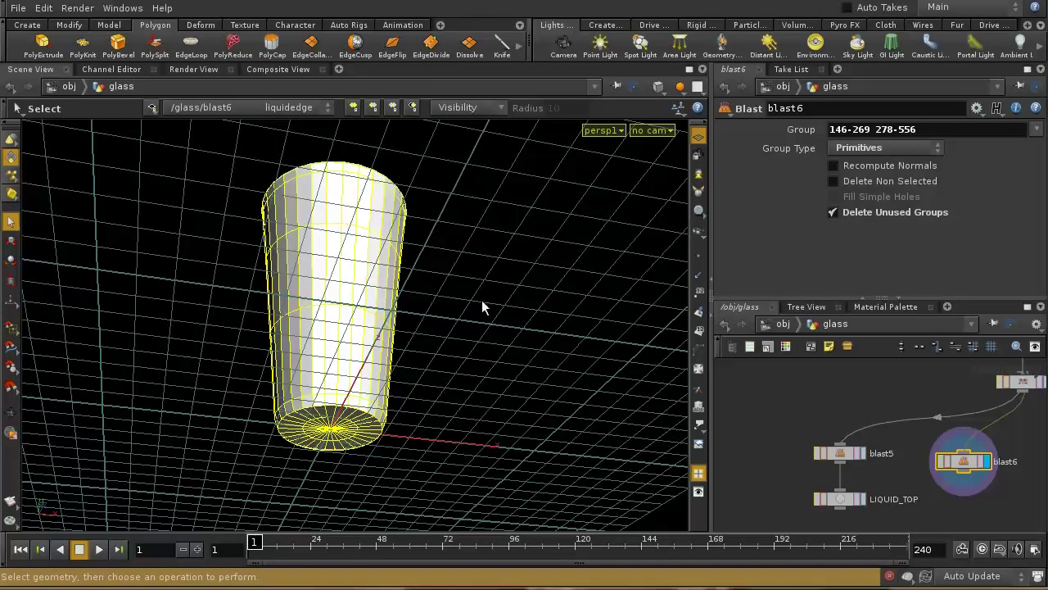
left_click_drag(483, 304, 501, 412)
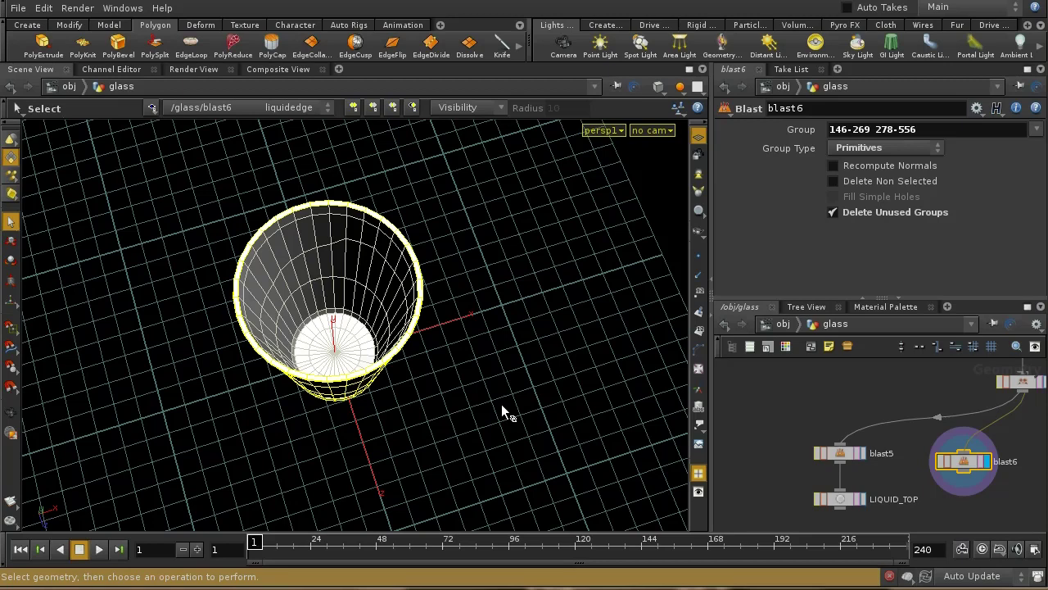
scroll(520, 248, "up", 5)
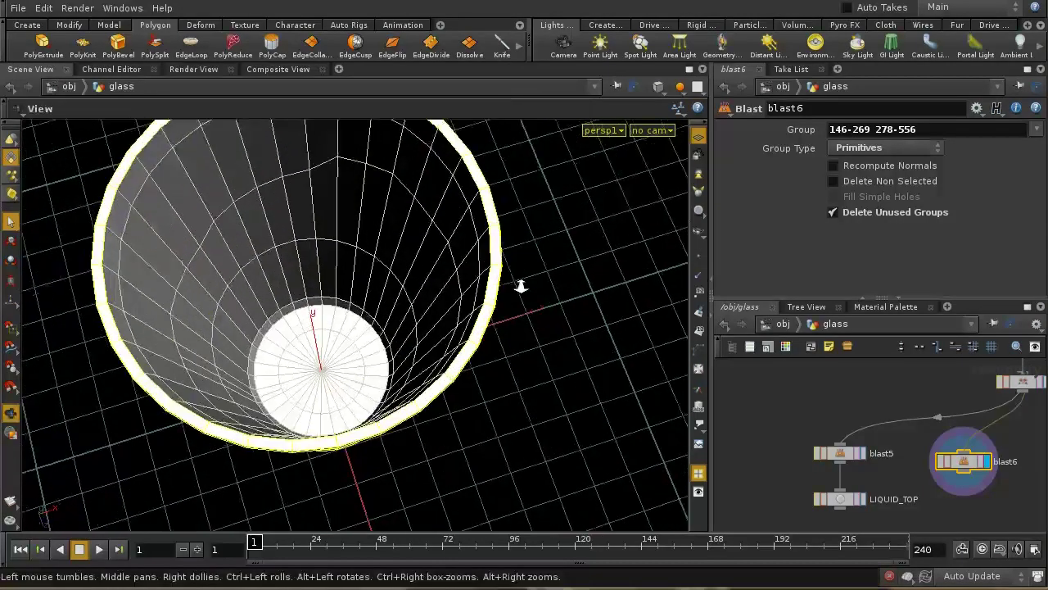
left_click_drag(519, 276, 512, 412)
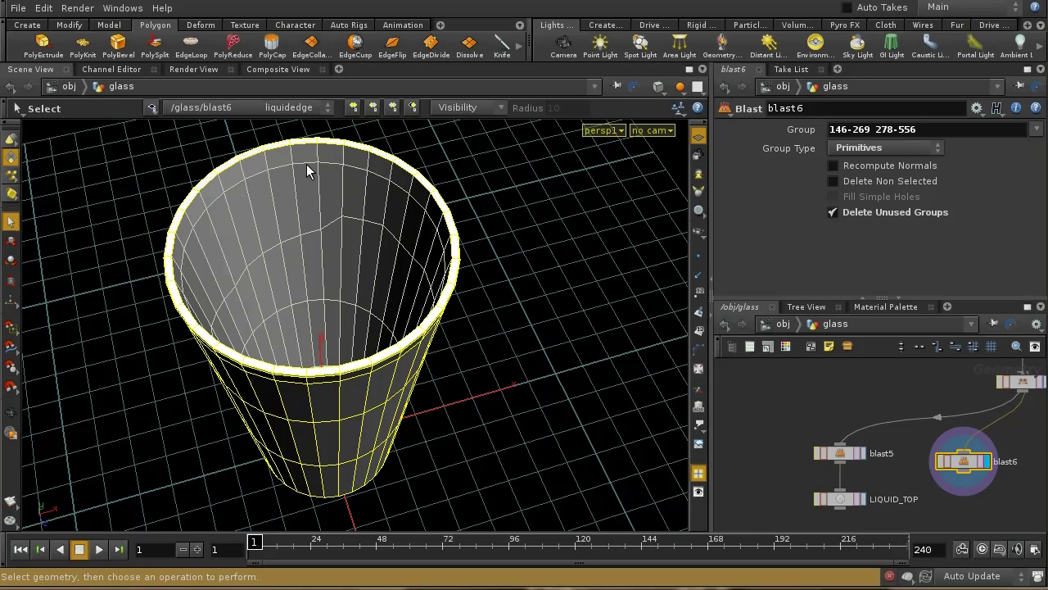
- Select the ring of faces below the rim and delete them, creating blast7 (primitives 154-483)
key("space")
left_click_drag(489, 229, 379, 227)
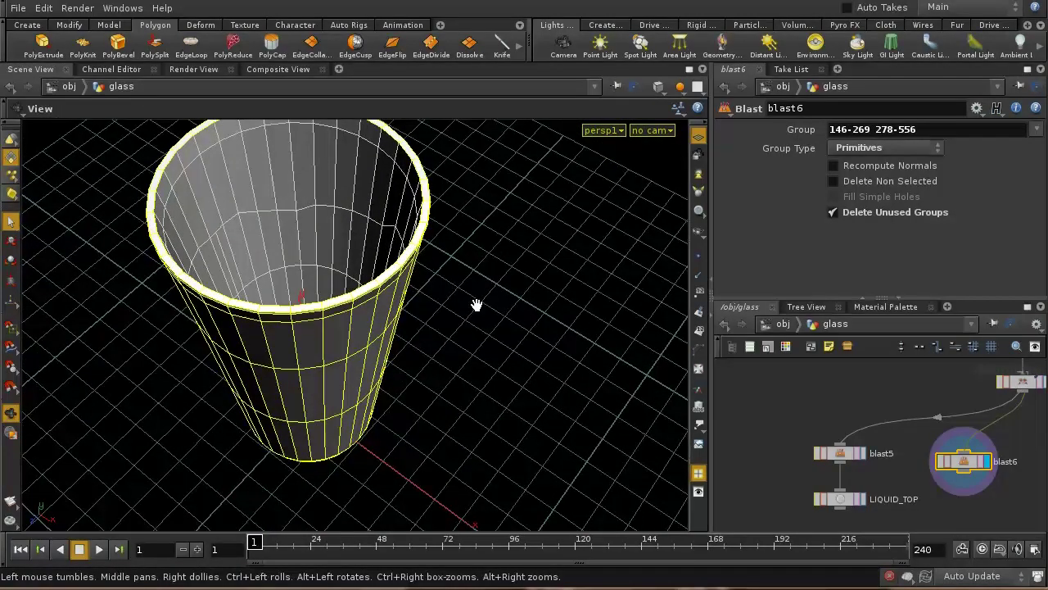
left_click_drag(478, 302, 382, 196)
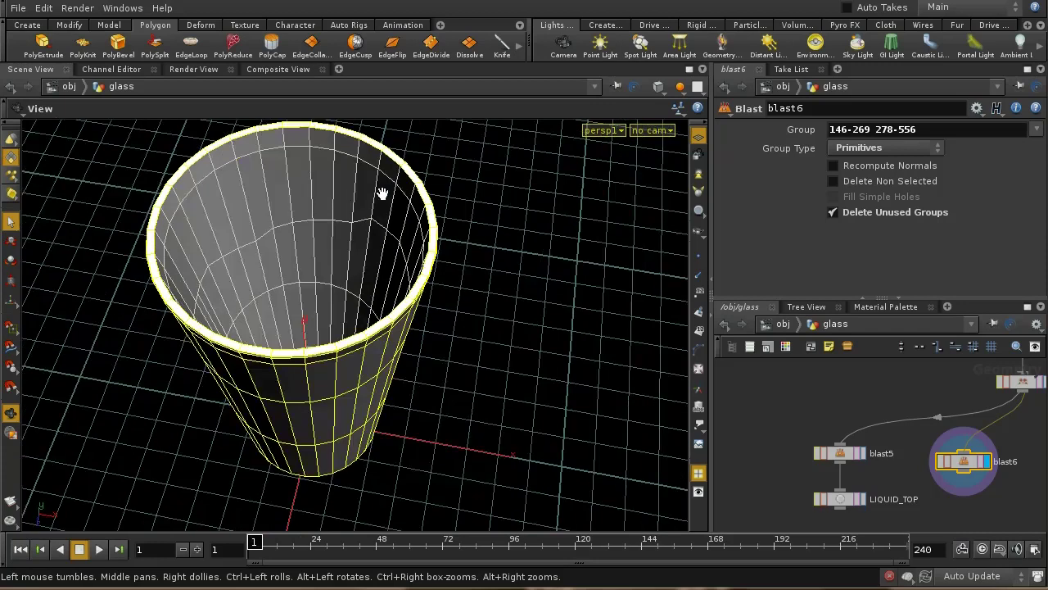
key("s")
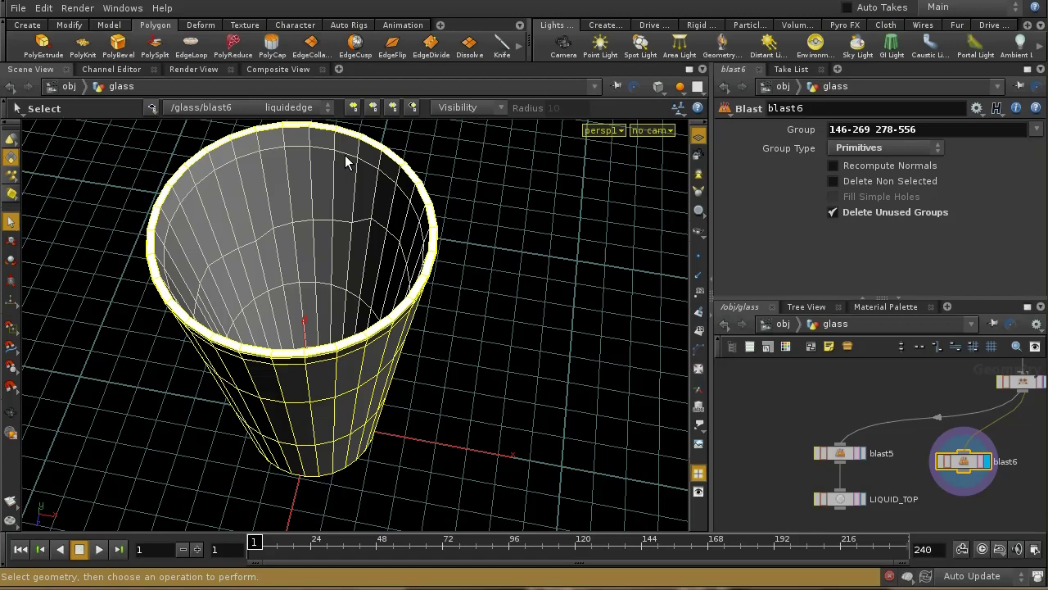
key("2")
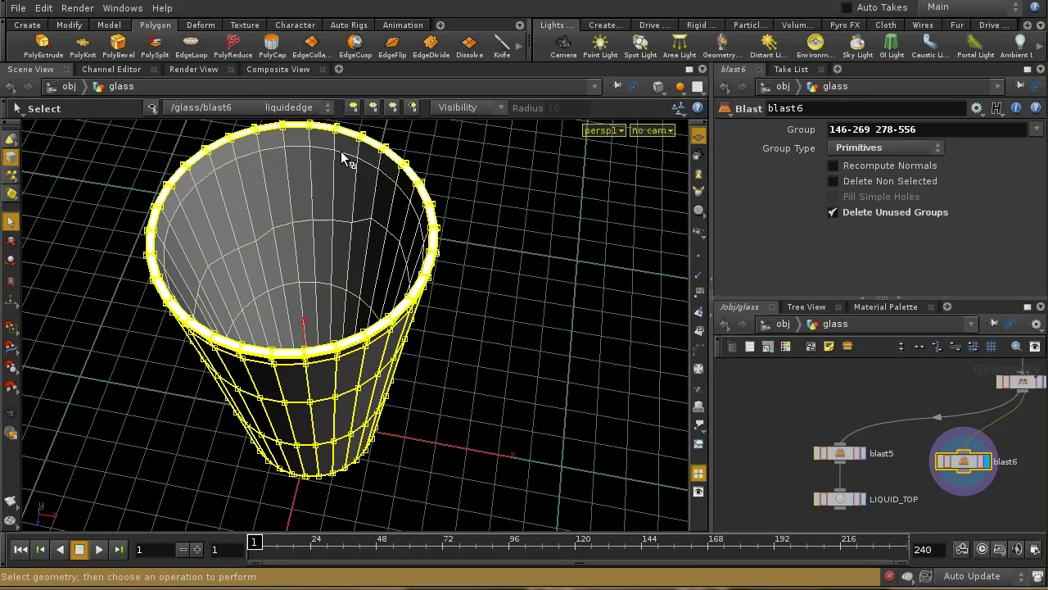
left_click(340, 150, "shift")
left_click(432, 215, "shift")
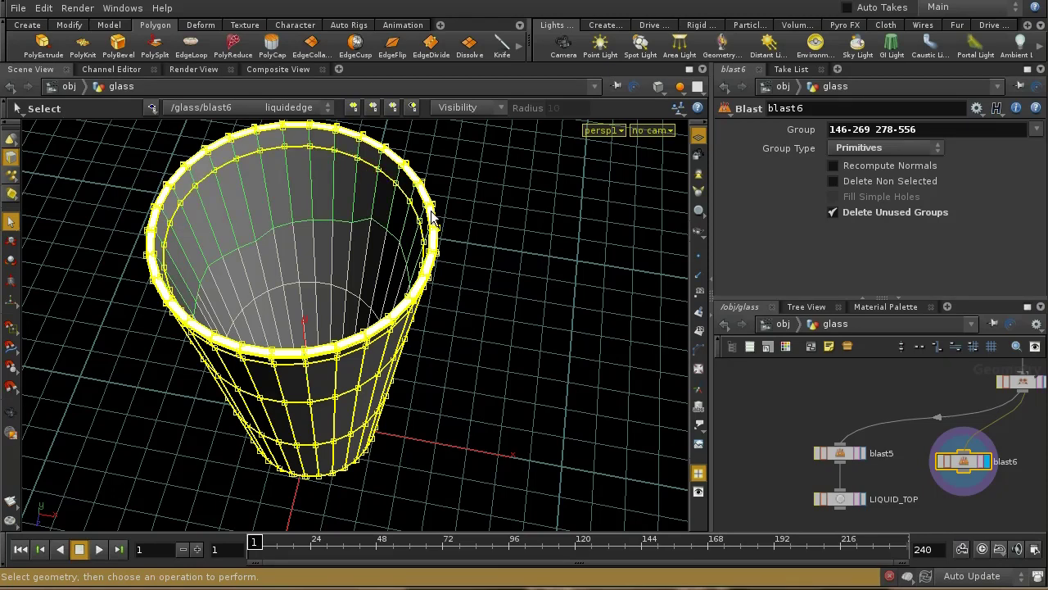
key("Escape")
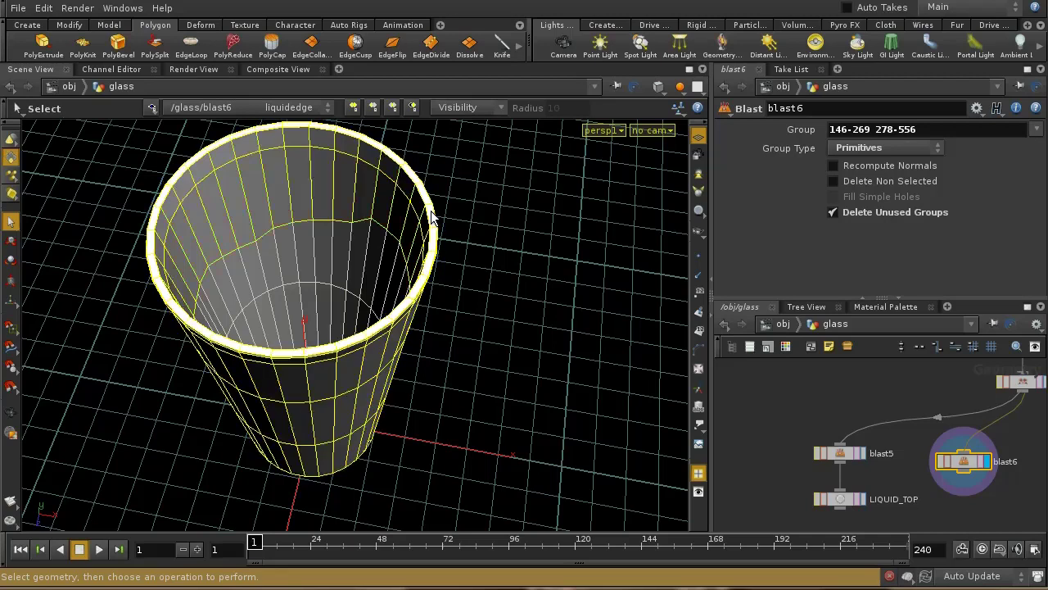
key("Escape")
mouse_move(511, 265)
left_mouse_down()
mouse_move(529, 332)
mouse_move(502, 255)
left_mouse_up()
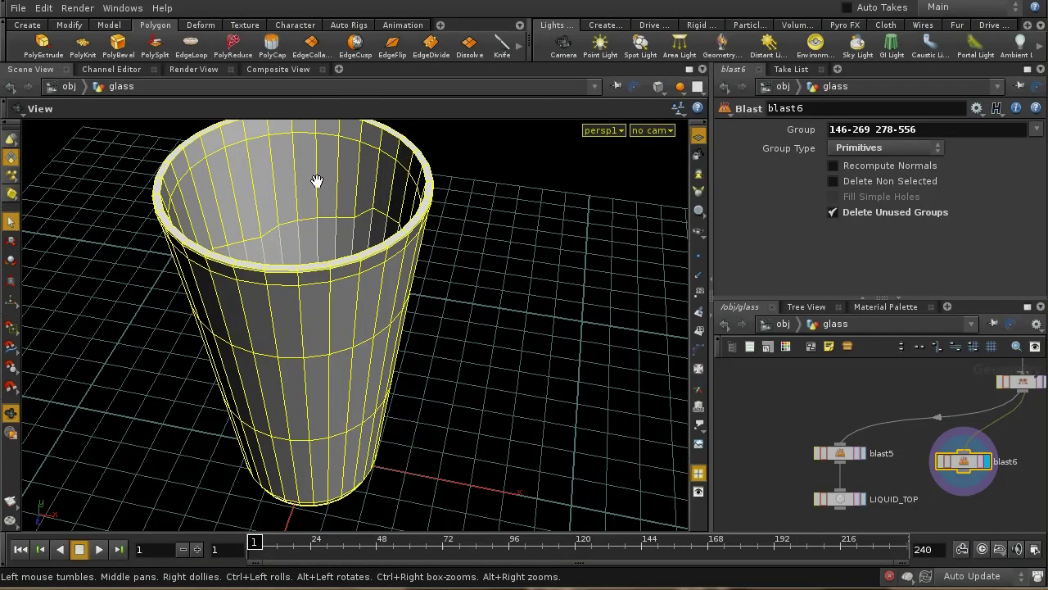
key("s")
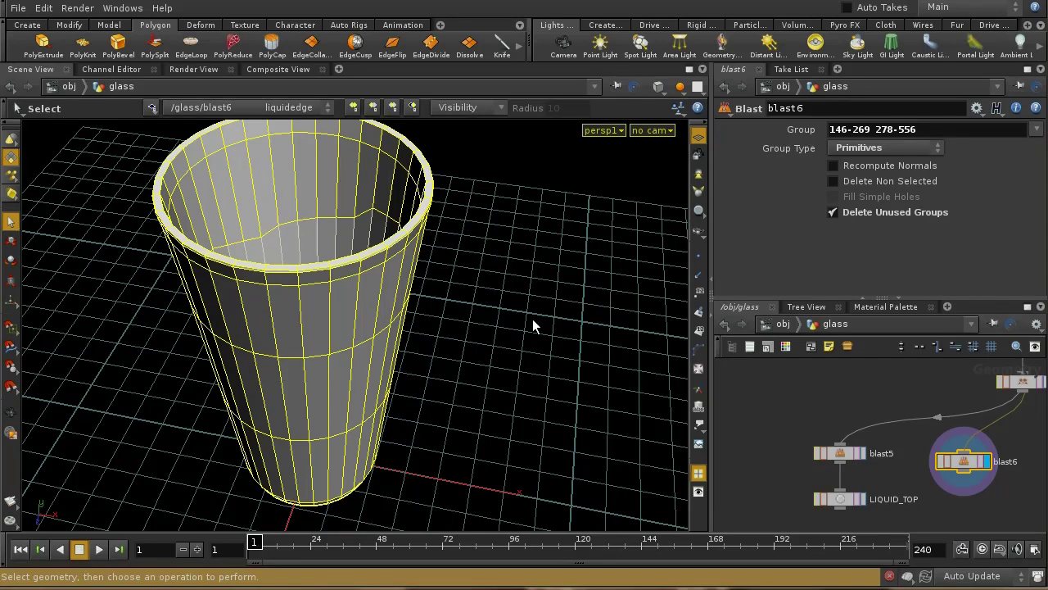
key("Delete")
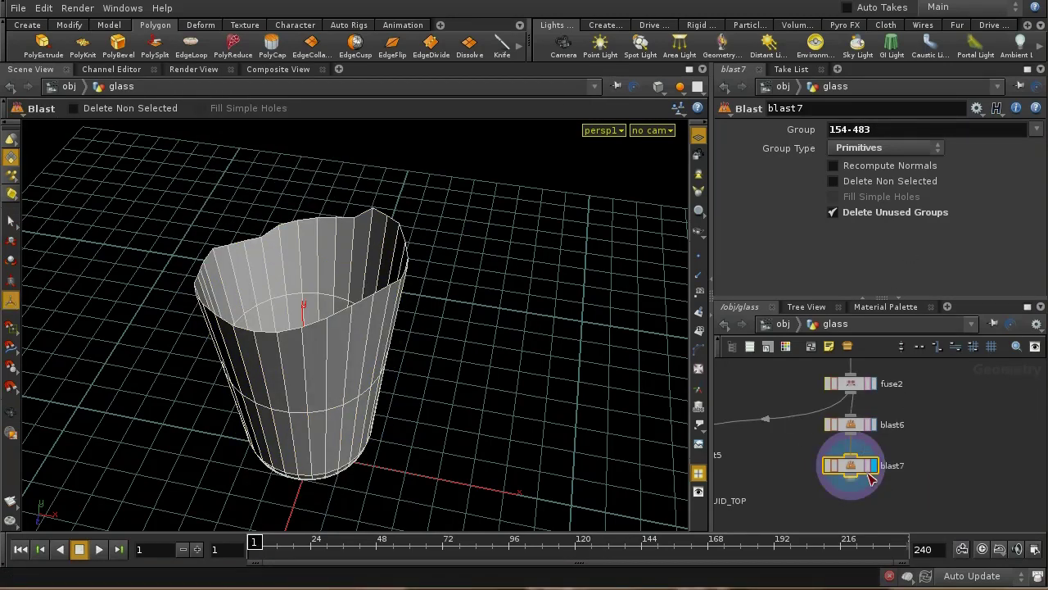
- Move blast7 and add a displayed Null named LIQUID_SIDES beneath it
left_click_drag(851, 468, 819, 470)
middle_click_drag(917, 519, 918, 444)
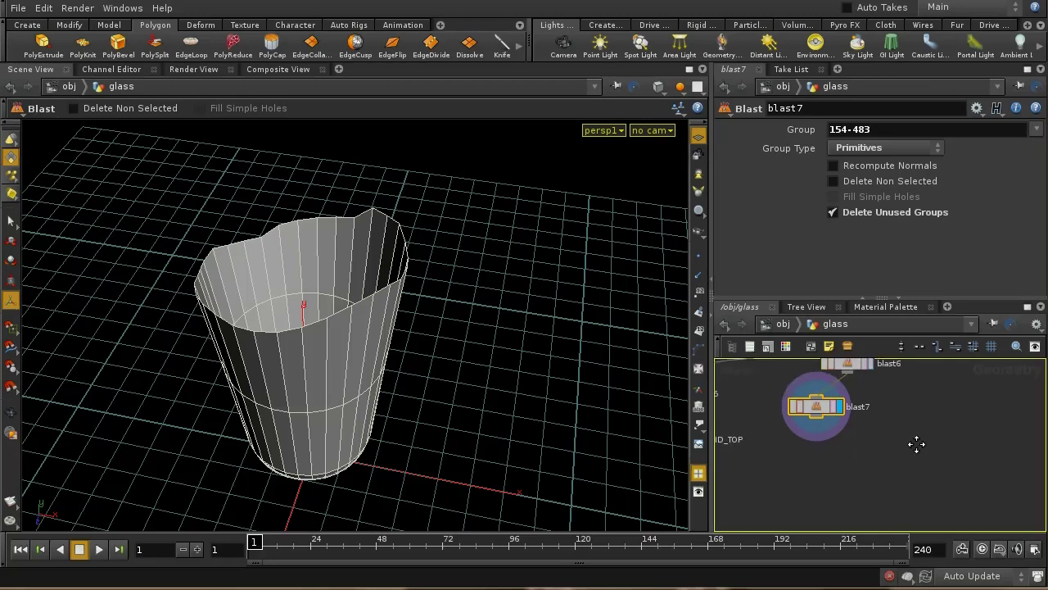
key("Tab")
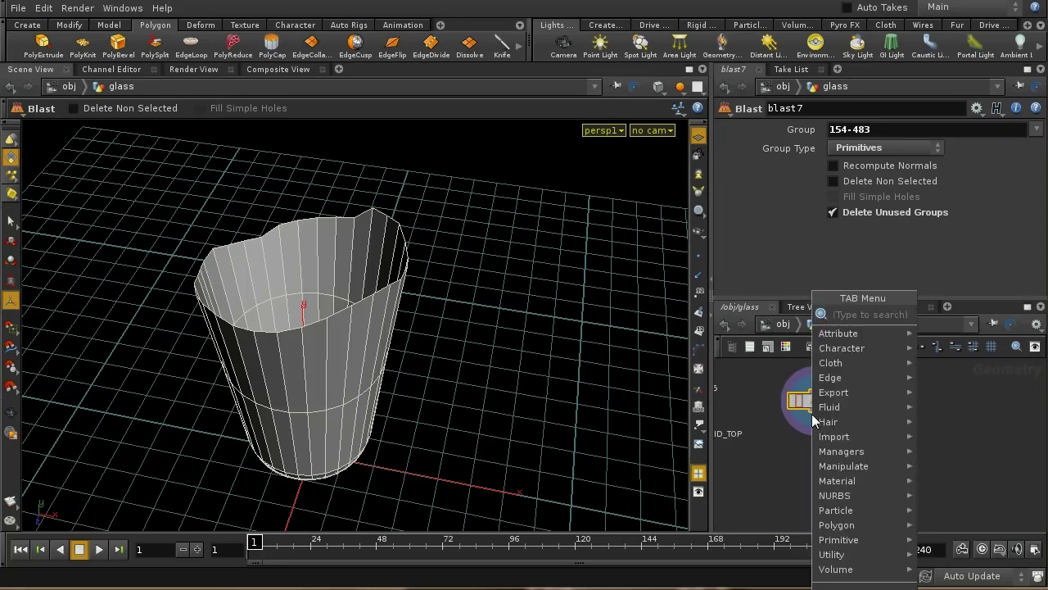
type("Null")
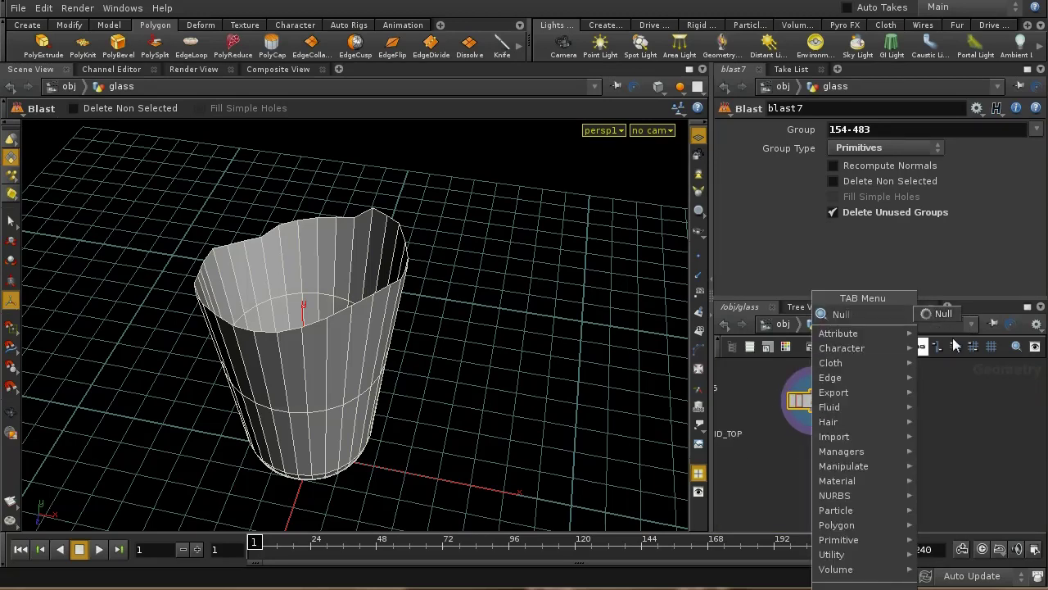
left_click(941, 314)
left_click(839, 445)
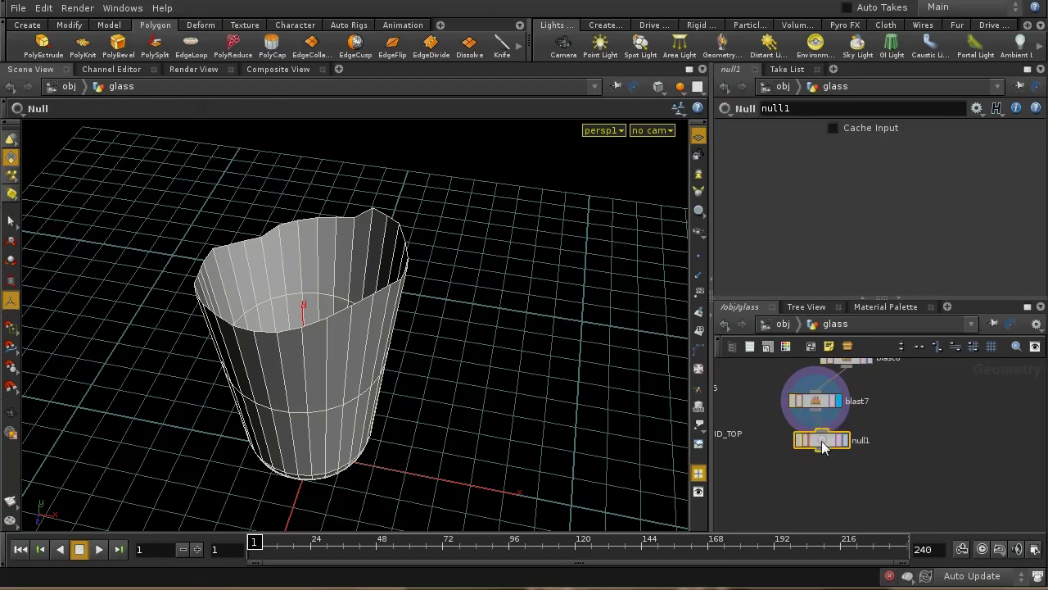
left_click(845, 441)
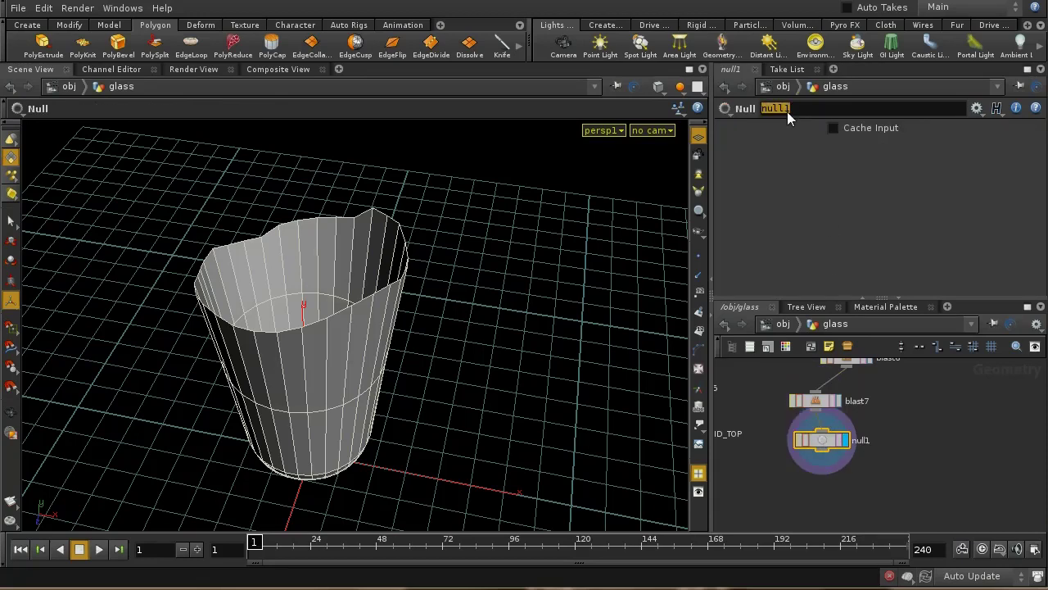
left_click(787, 111)
type("LIQUID_SIDES")
key("Return")
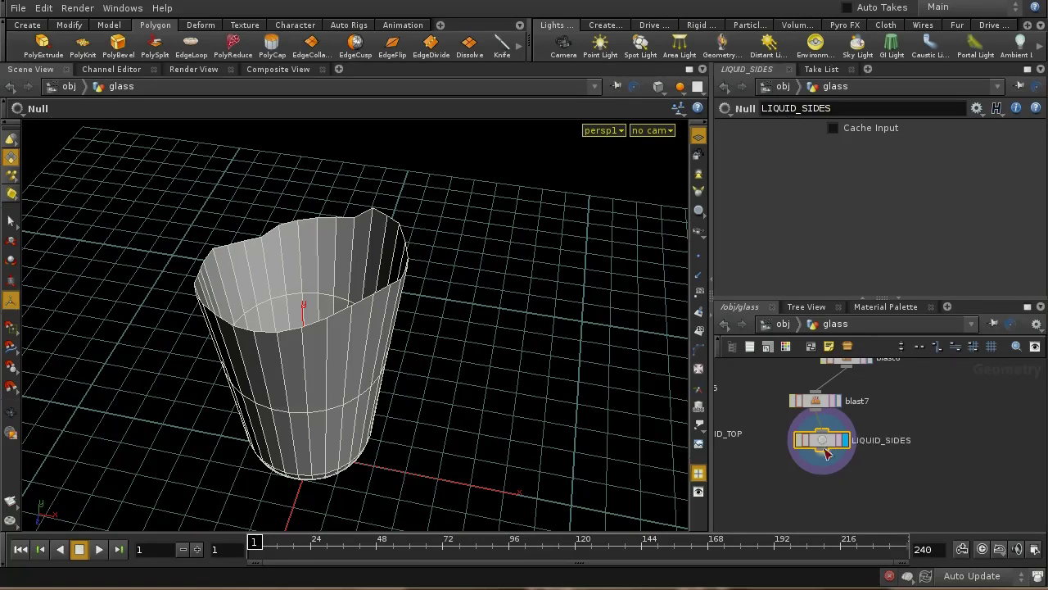
left_click_drag(817, 448, 811, 453)
left_click(816, 403)
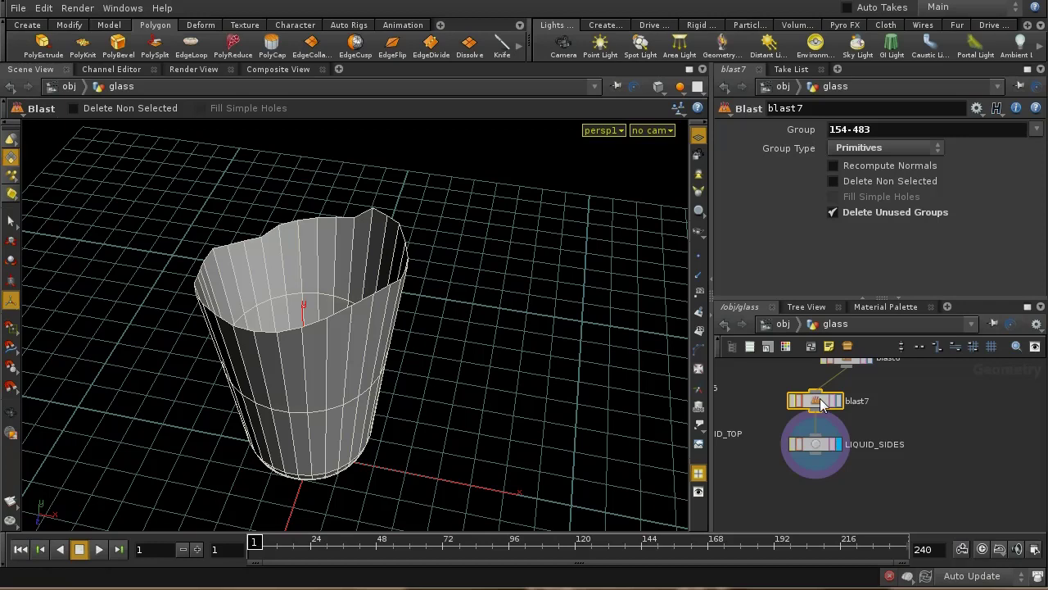
- Duplicate blast7 as blast8, turn on Delete Non Selected, and display it
key("ctrl+c")
key("ctrl+v")
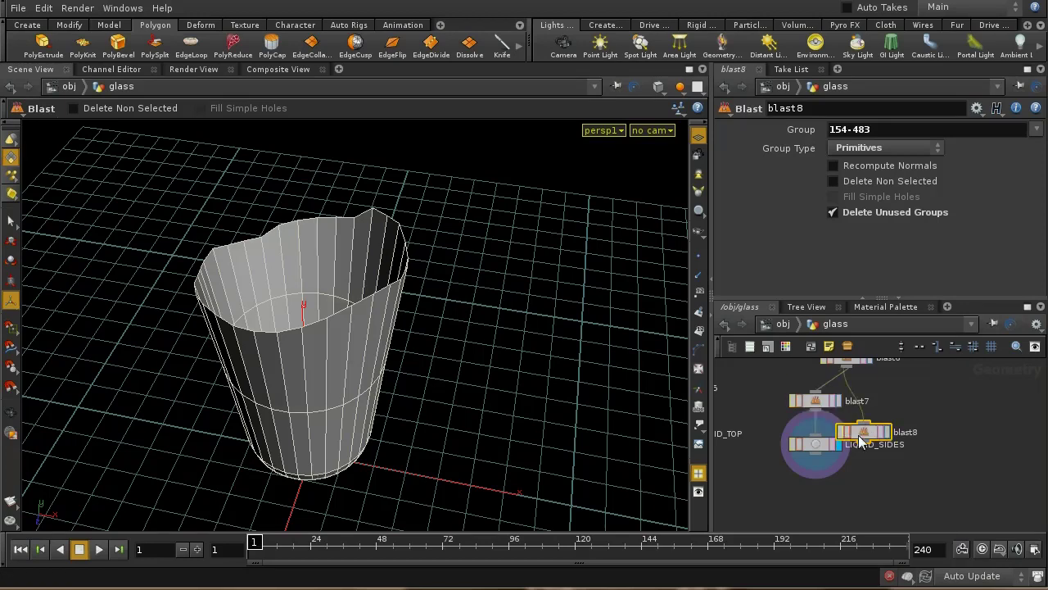
left_click_drag(860, 442, 915, 405)
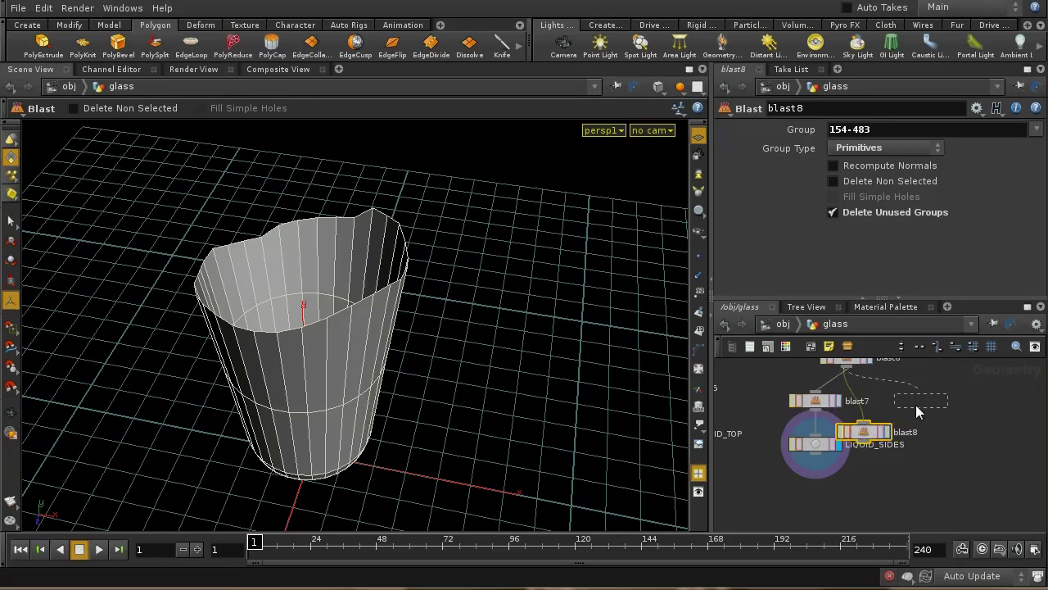
left_click(891, 181)
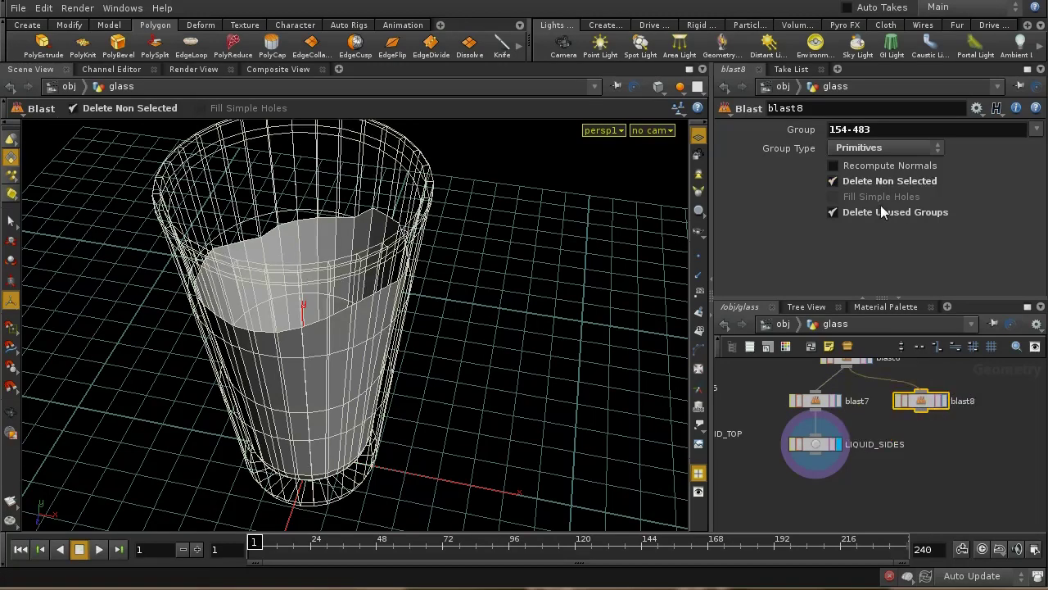
left_click(944, 402)
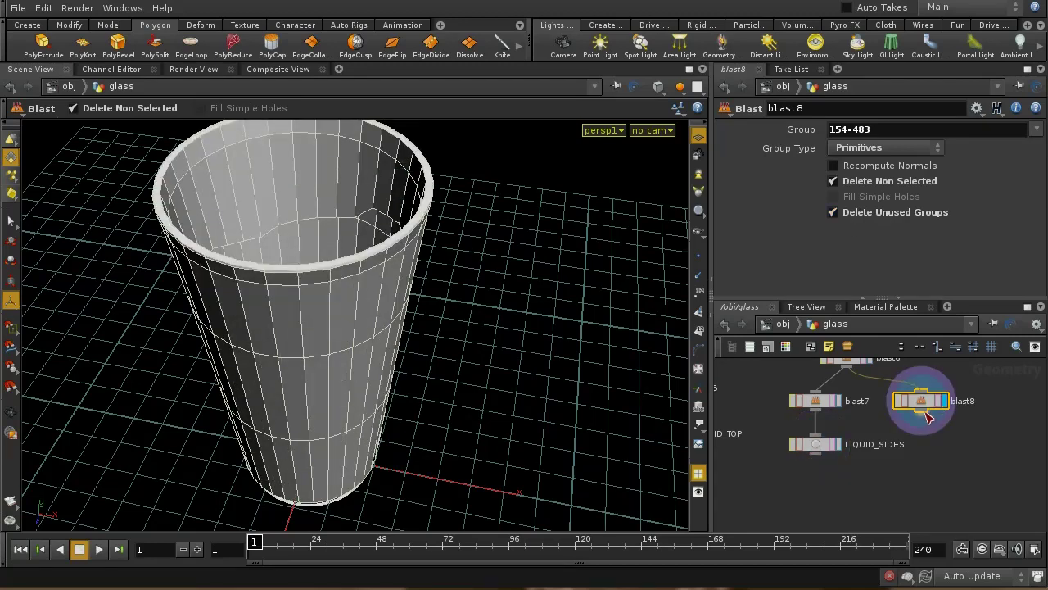
- Add fuse3 under blast8 and confirm it welds the points from 361 to 331
key("Tab")
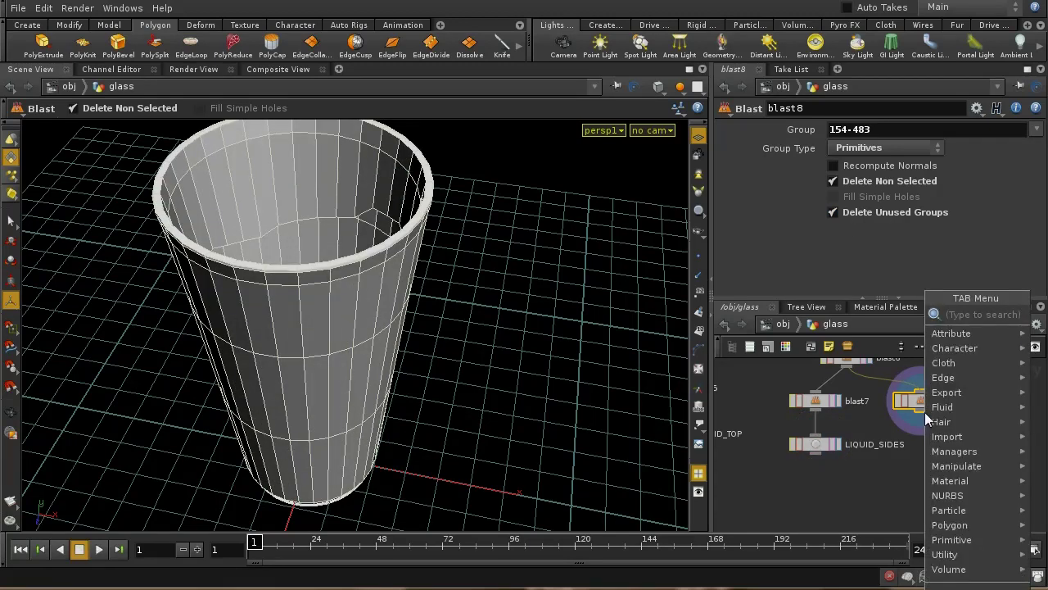
type("Fur")
key("Escape")
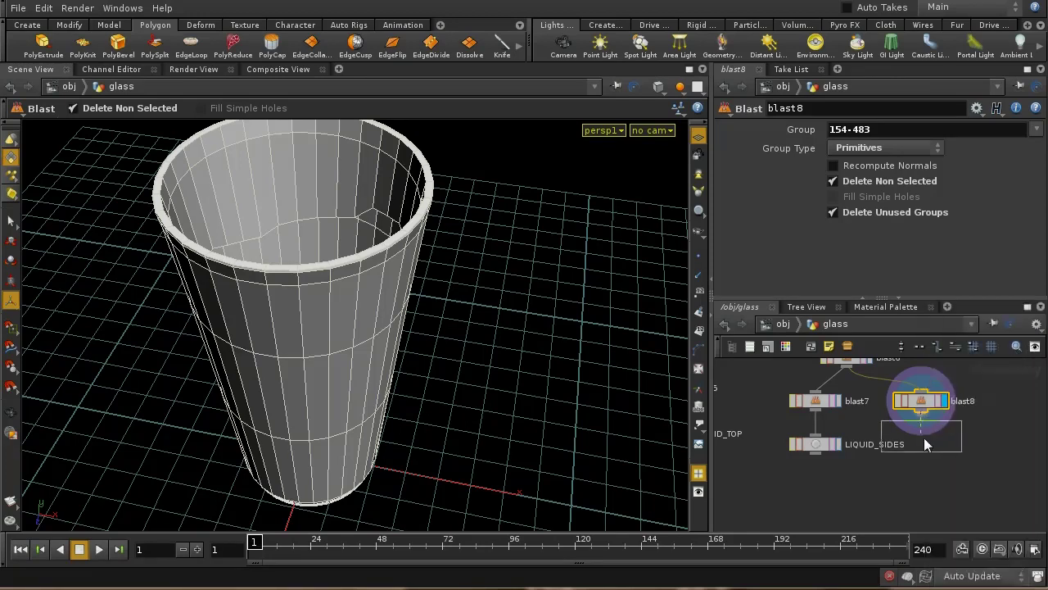
left_click(926, 439)
mouse_move(950, 443)
left_mouse_down()
mouse_move(934, 438)
mouse_move(934, 454)
left_mouse_up()
mouse_move(966, 472)
middle_mouse_down()
mouse_move(963, 442)
mouse_move(956, 458)
middle_mouse_up()
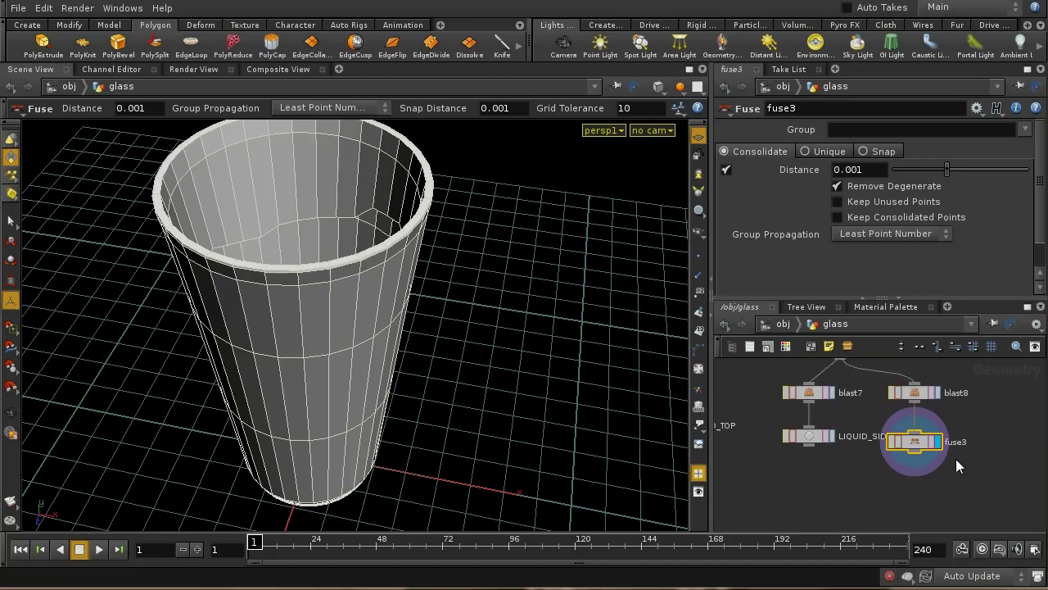
middle_click(916, 392)
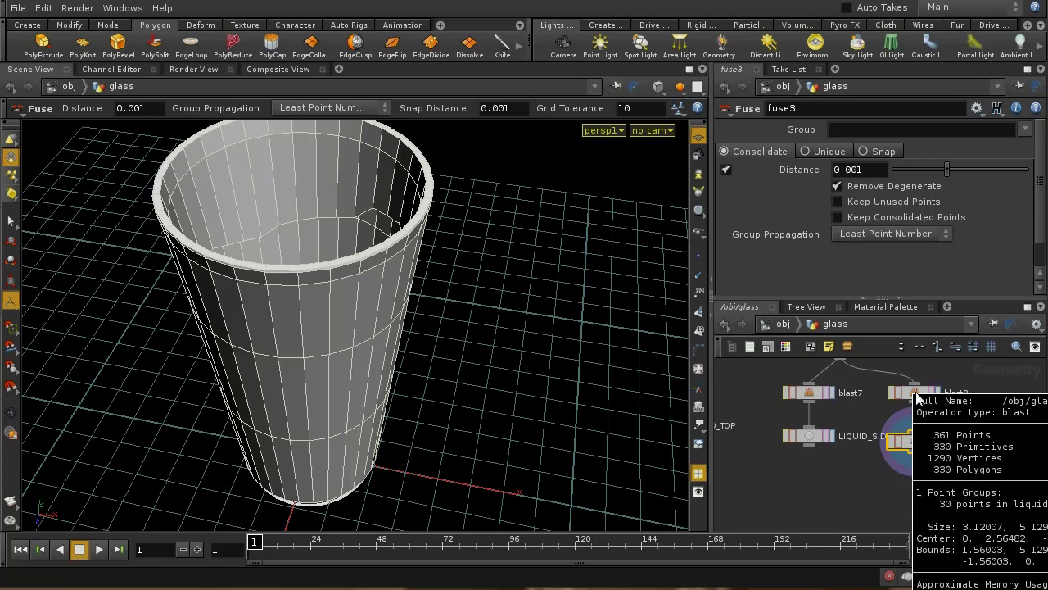
middle_click(920, 443)
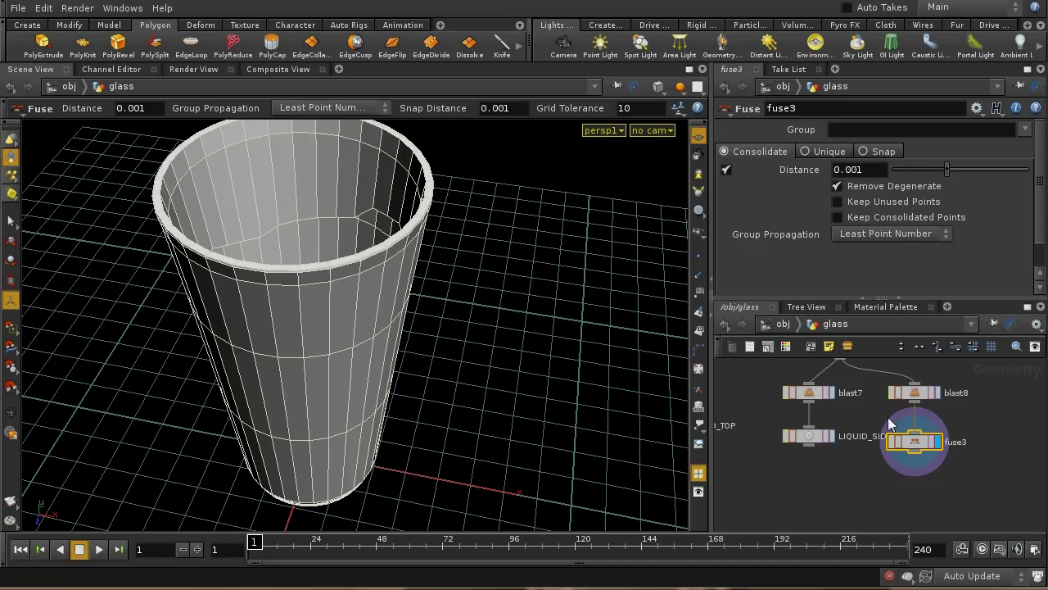
- Add a displayed Null named GLASS below fuse3
key("Tab")
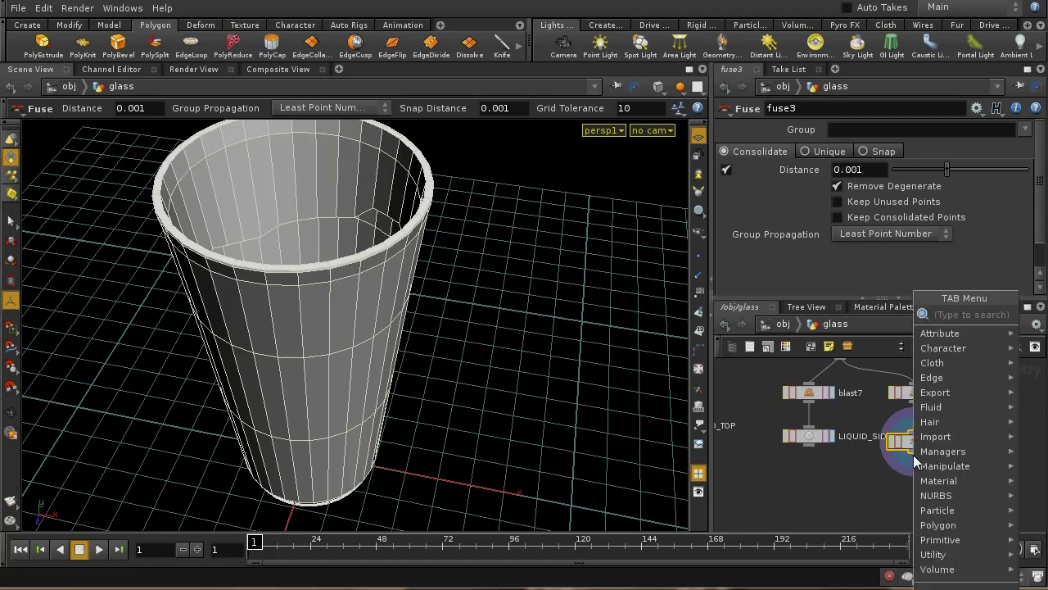
type("Null")
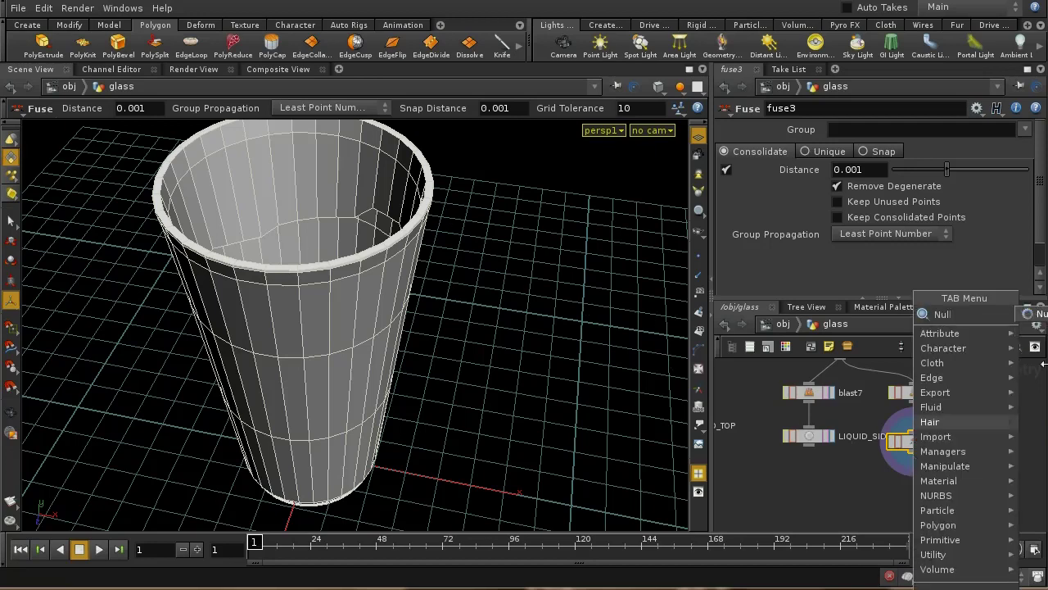
left_click(1038, 315)
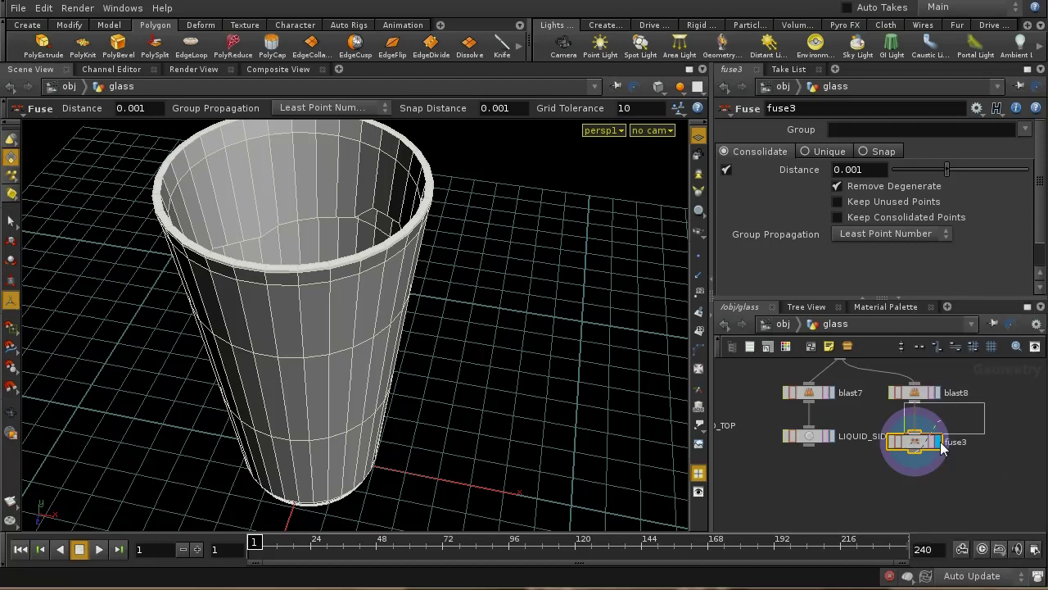
left_click(914, 483)
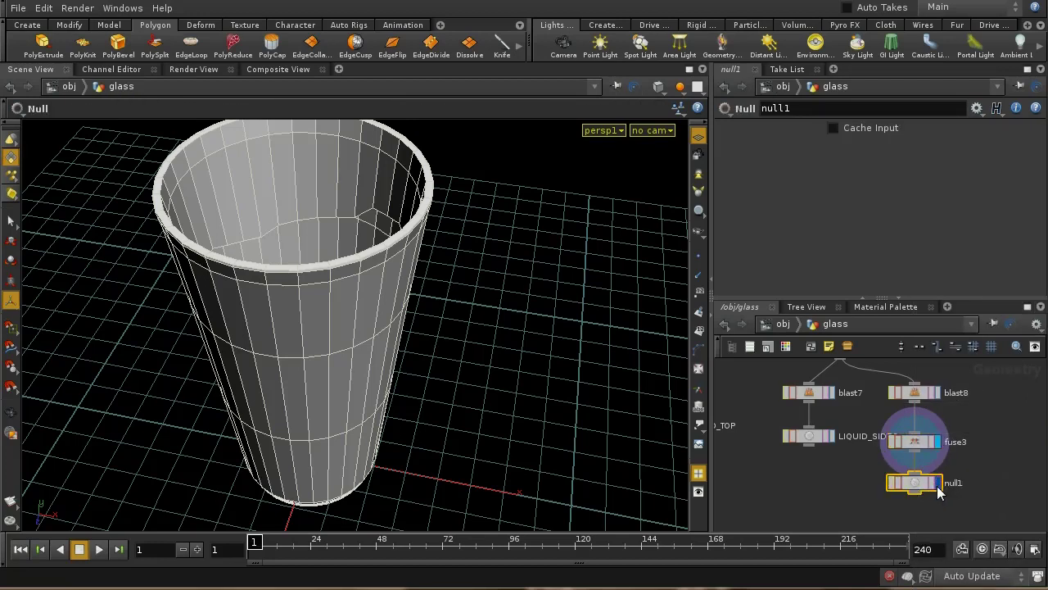
left_click(935, 481)
left_click(836, 106)
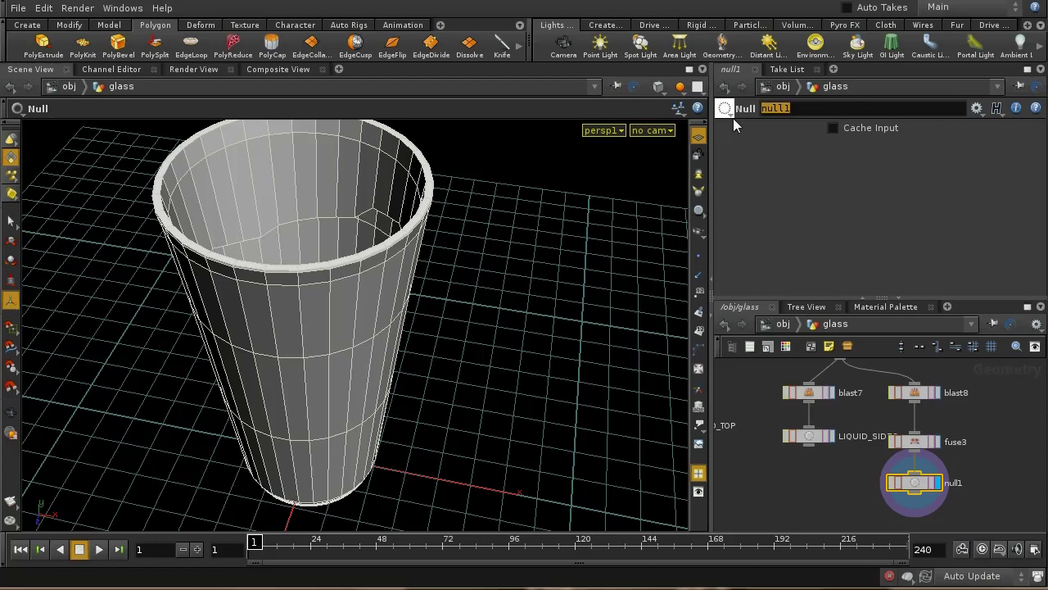
type("GLASS")
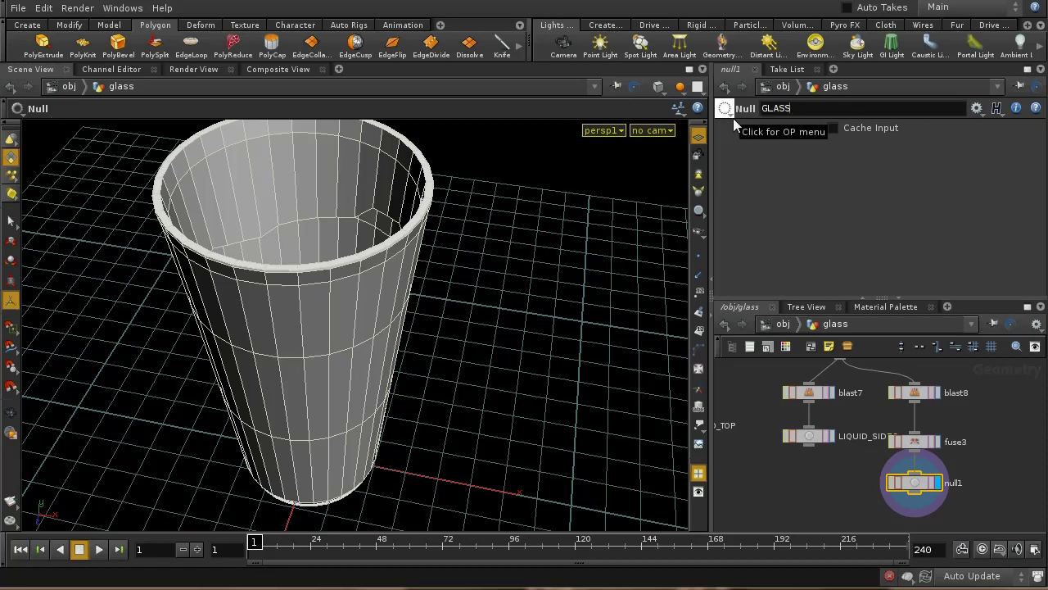
key("Return")
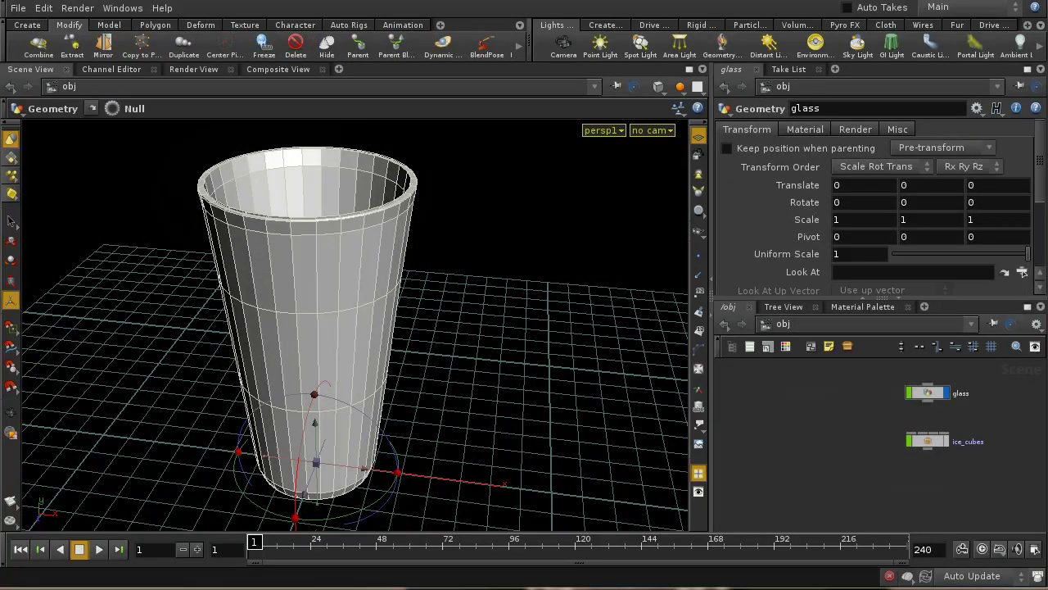
- Rename the glass object to glass_master
middle_click_drag(854, 399, 845, 428)
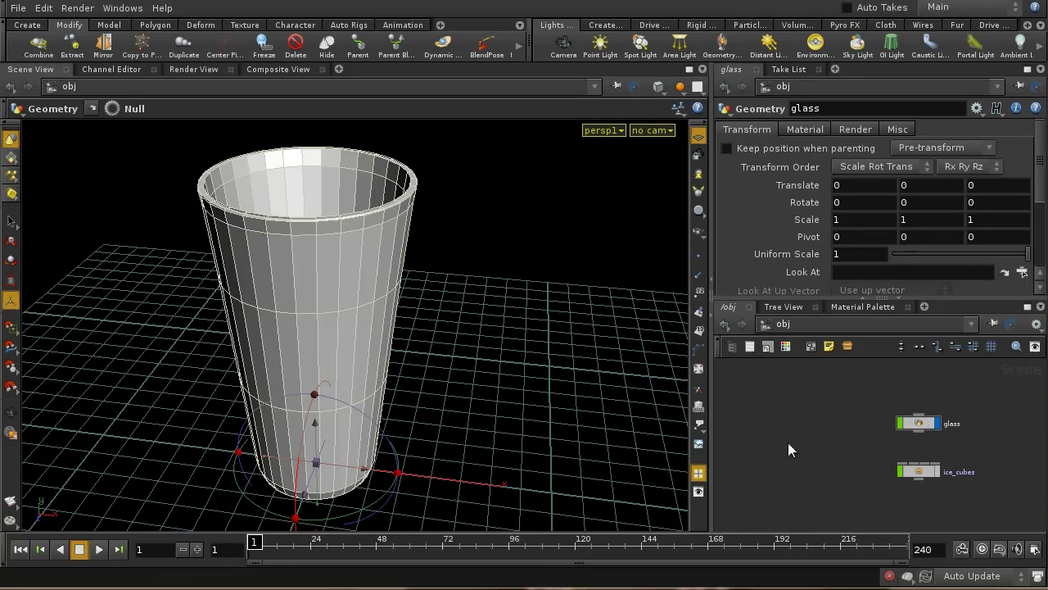
left_click(919, 423)
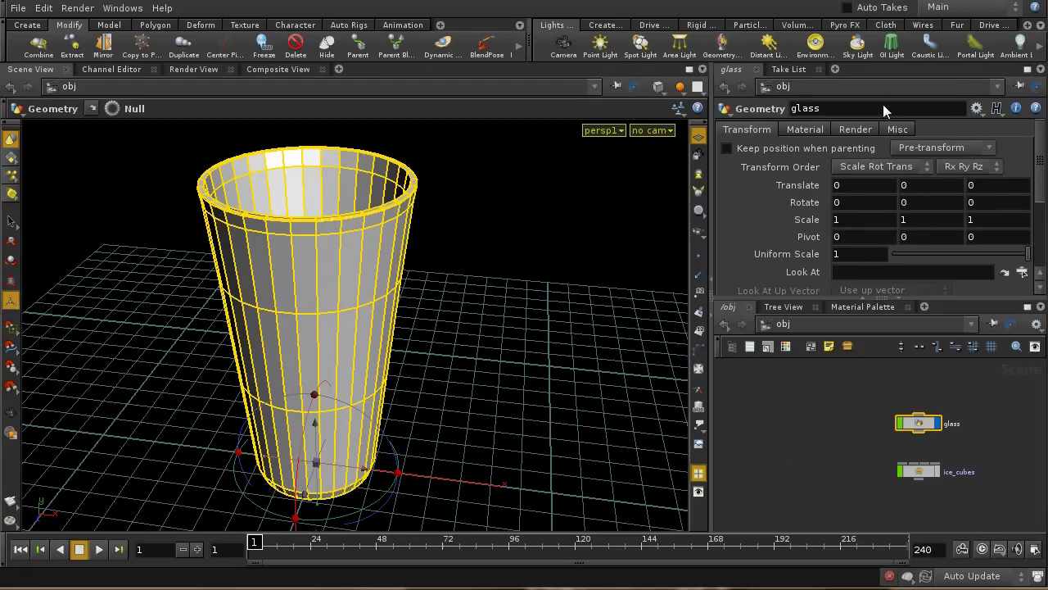
type("_master")
key("Return")
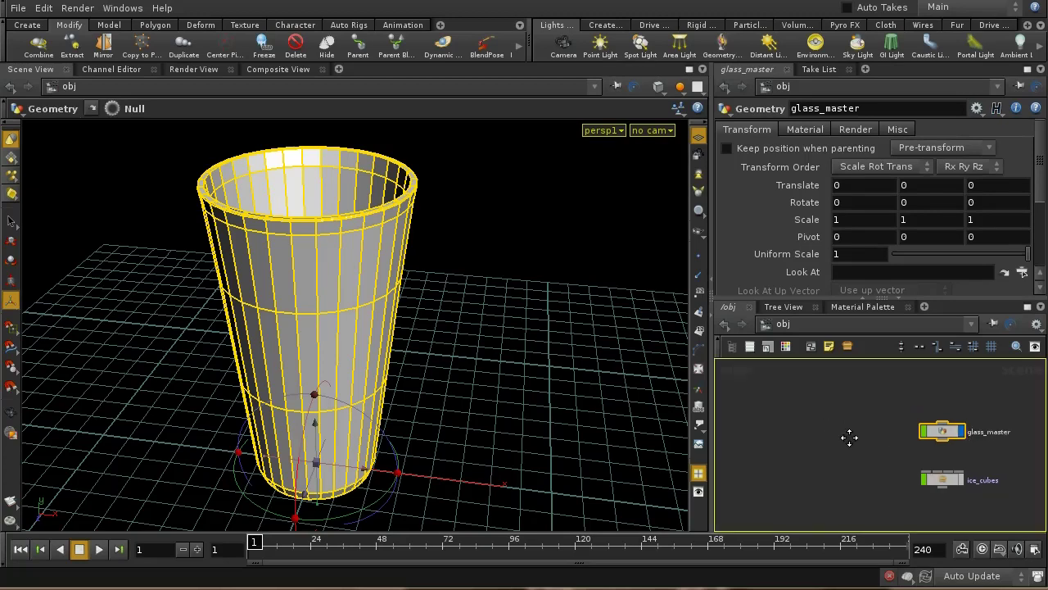
- Add a new Geometry object (geo1) beside glass_master at object level
key("Tab")
type("Geometry")
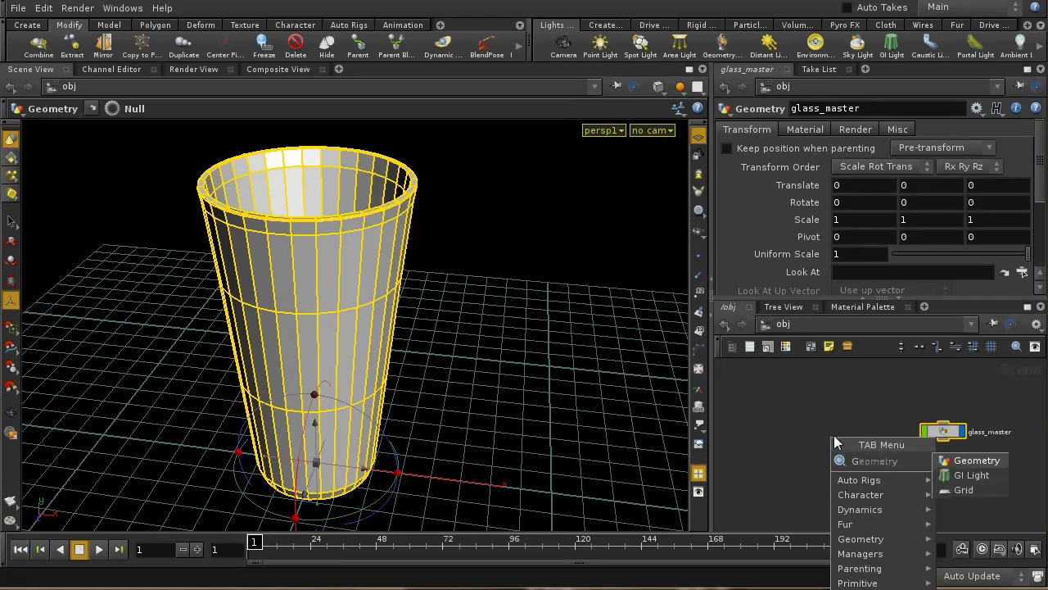
left_click(973, 461)
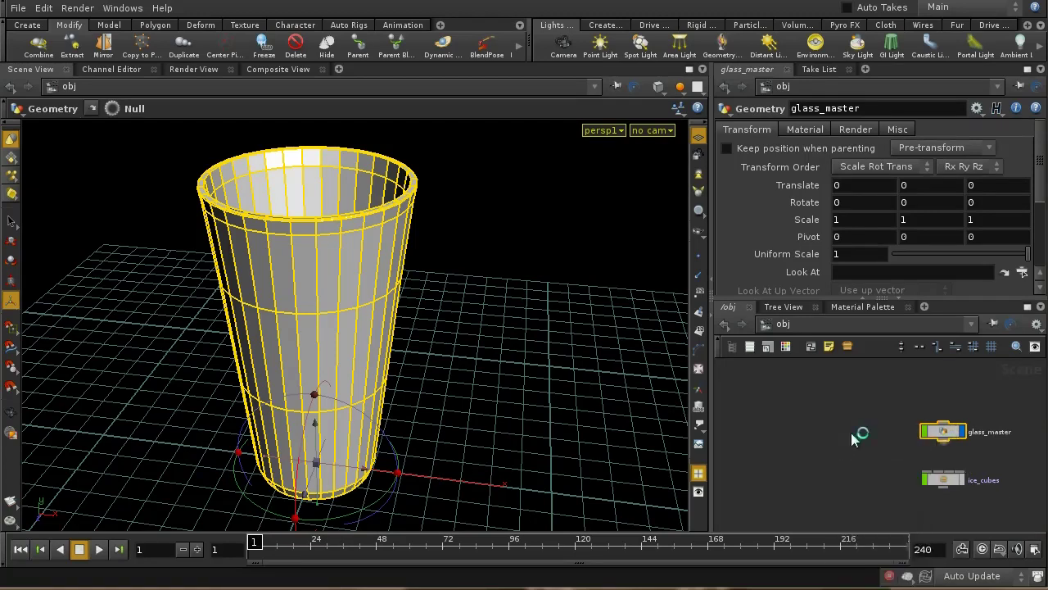
left_click(856, 434)
- Rename the new geo1 object to glass
double_click(831, 109)
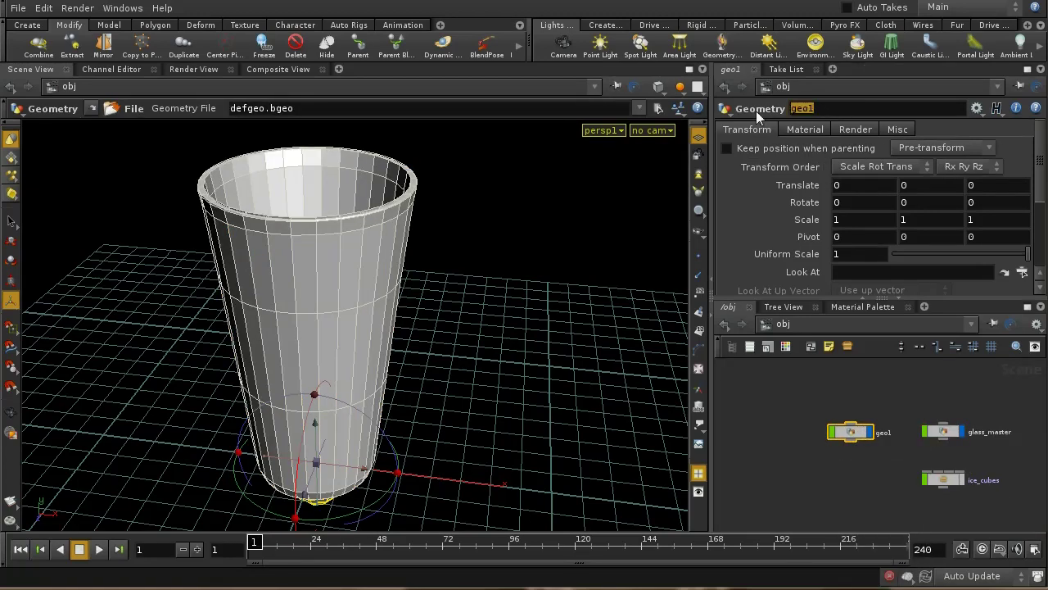
type("glass")
key("Return")
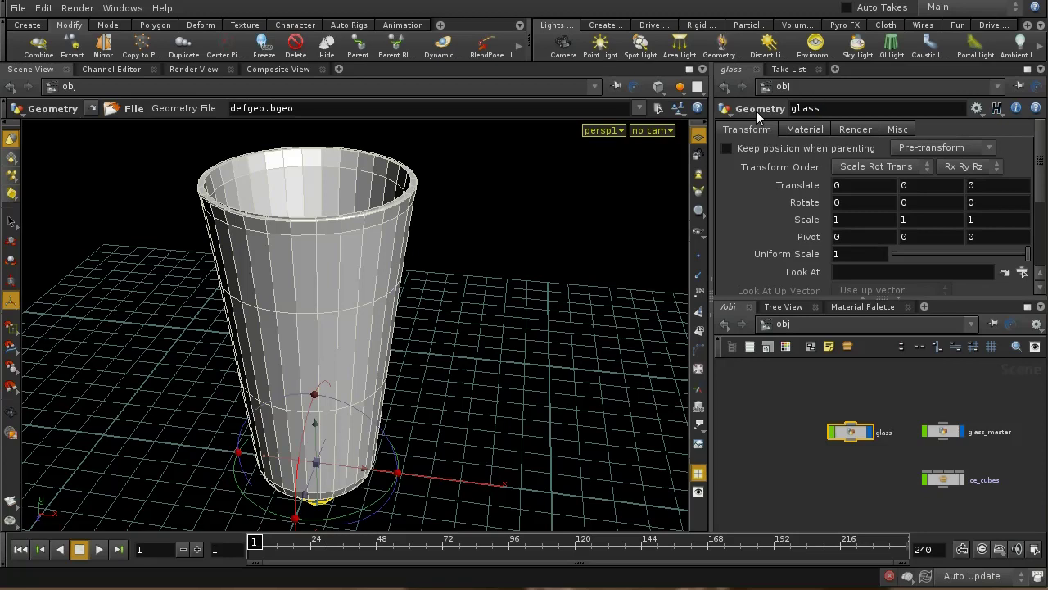
- Inside glass, delete the default file1 node and place an Object Merge node
double_click(853, 432)
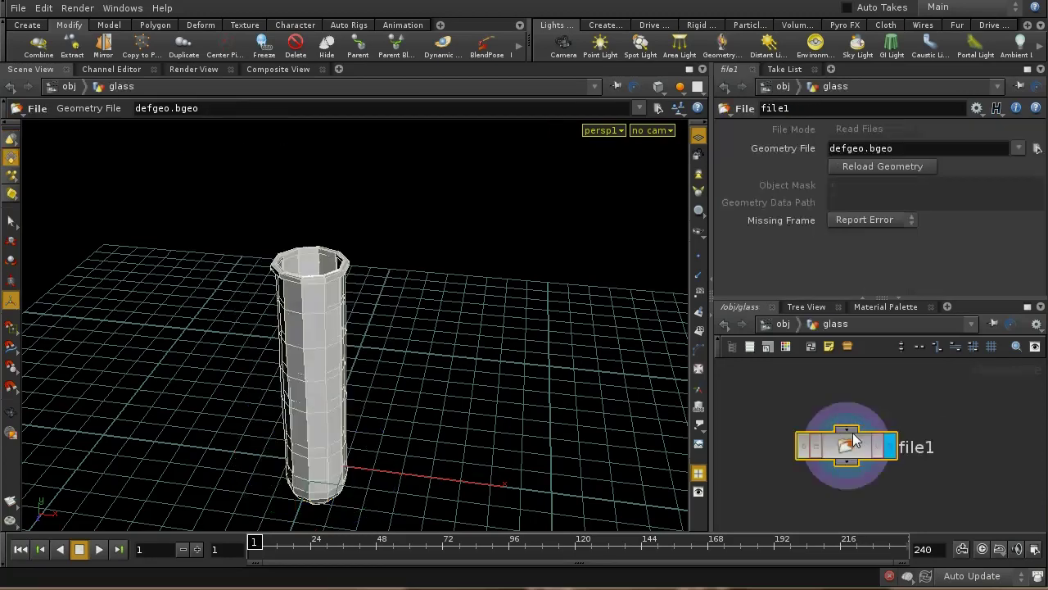
left_click(850, 481)
key("Delete")
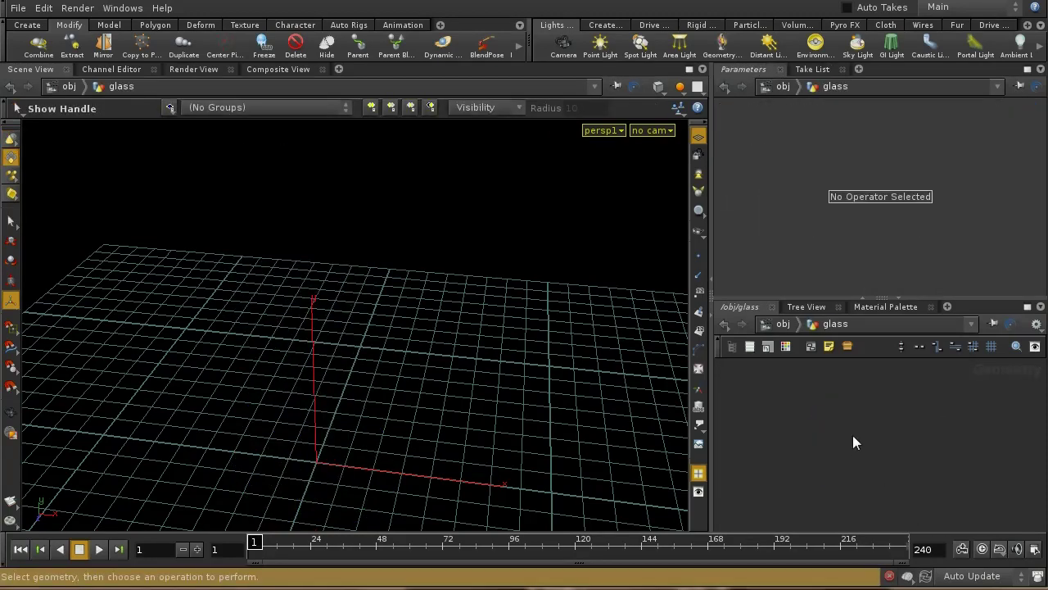
key("Tab")
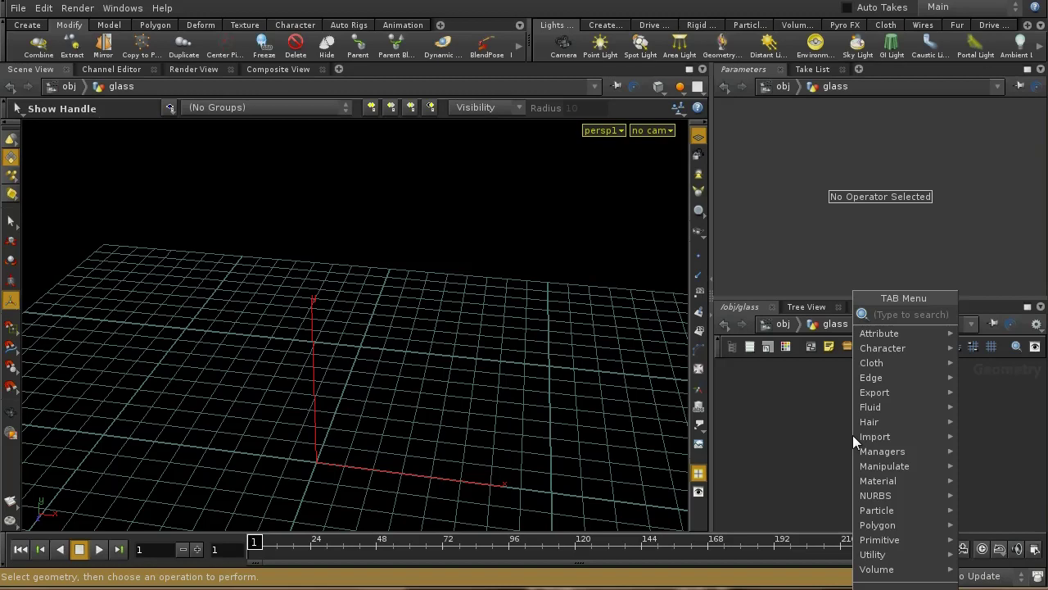
type("obj")
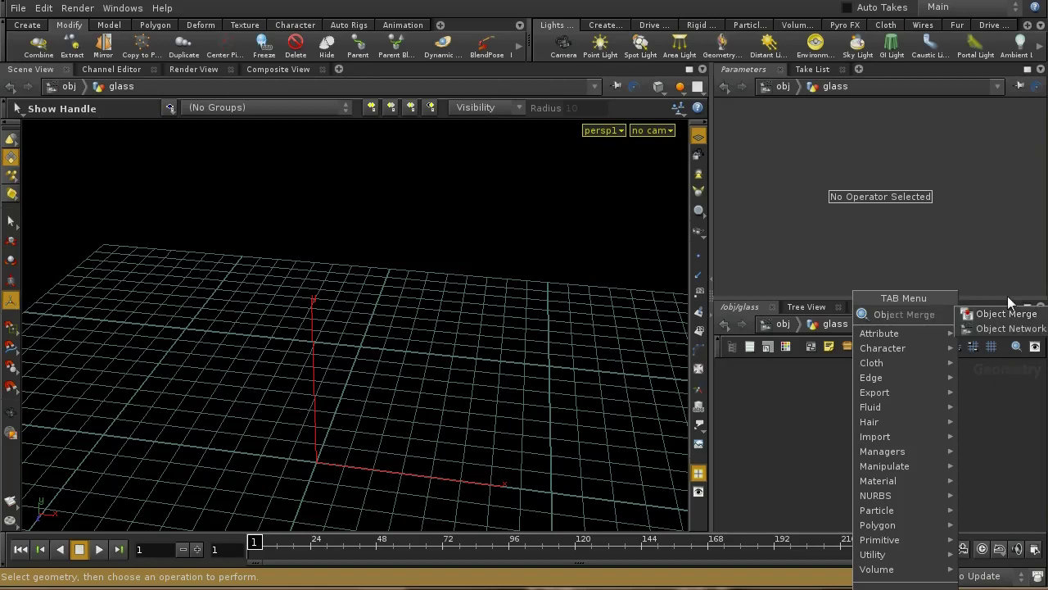
left_click(979, 313)
left_click(889, 422)
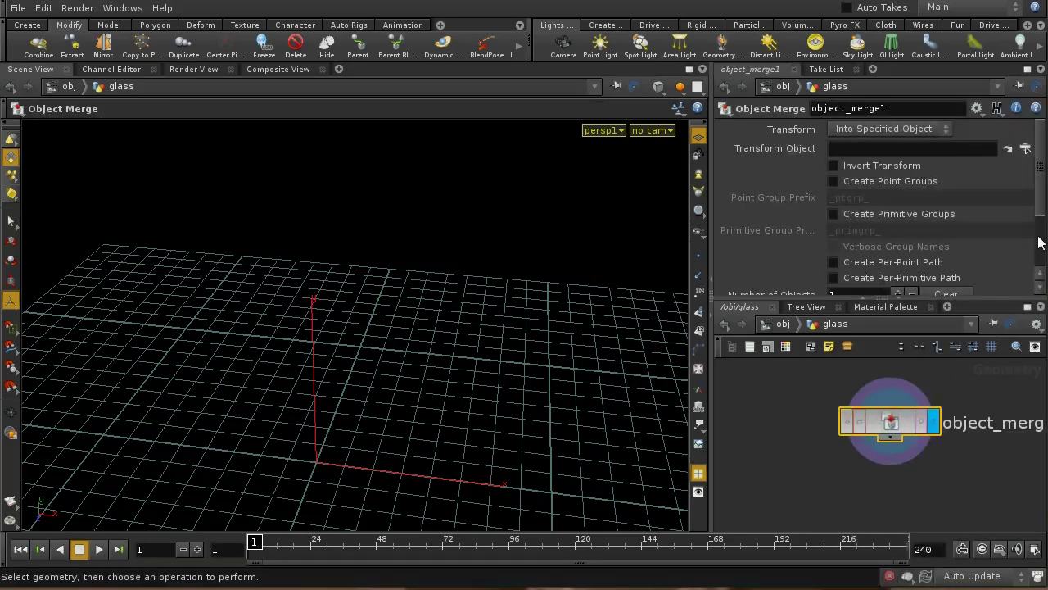
scroll(1038, 243, "down", 3)
- Set object_merge1's Object 1 to /obj/glass_master/GLASS and orbit to inspect the glass shell
left_click(1008, 240)
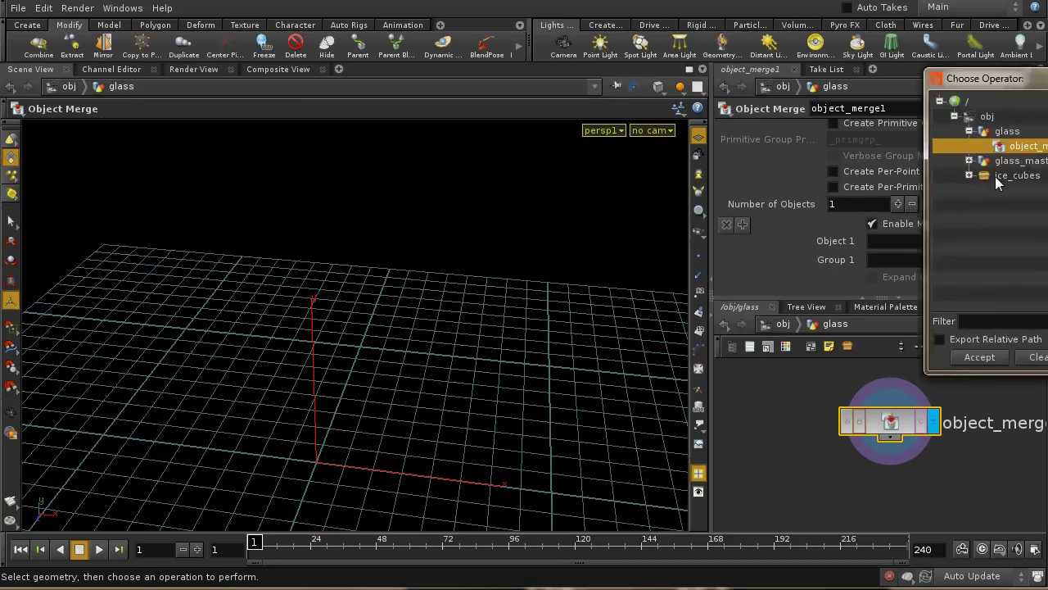
left_click(970, 161)
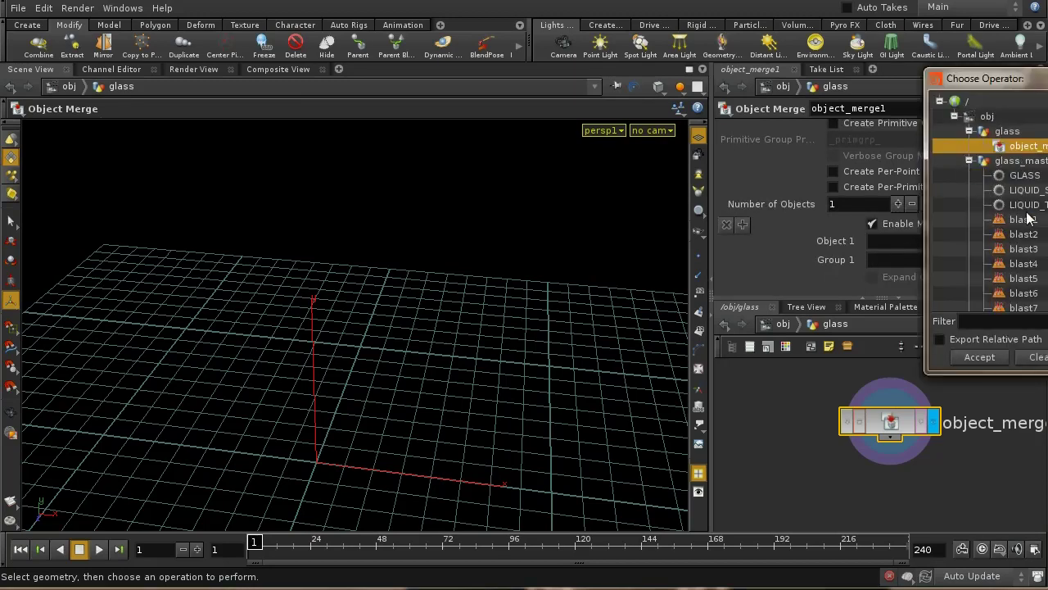
left_click(1024, 181)
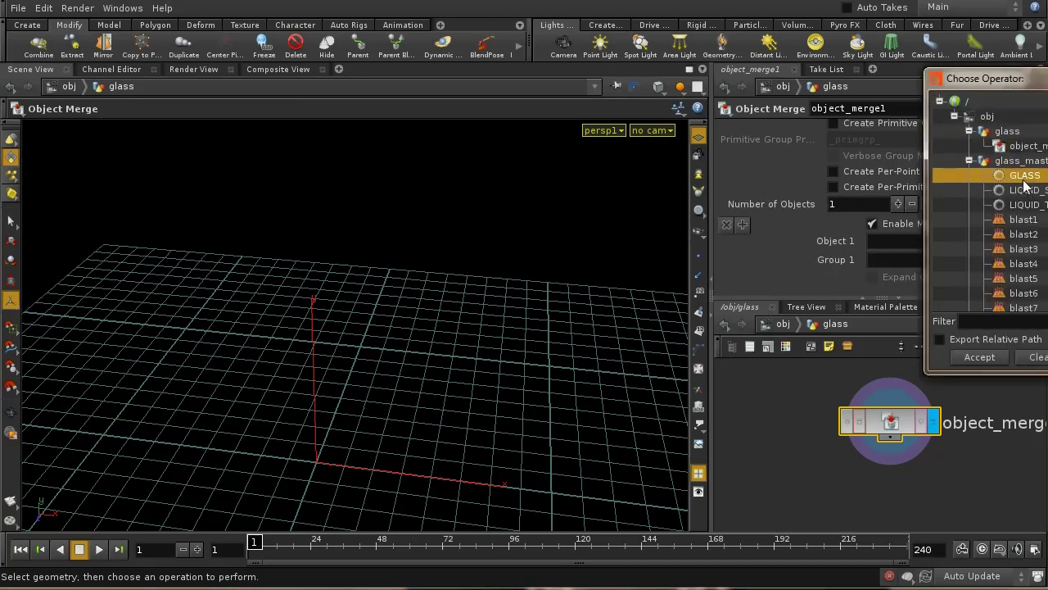
left_click(980, 358)
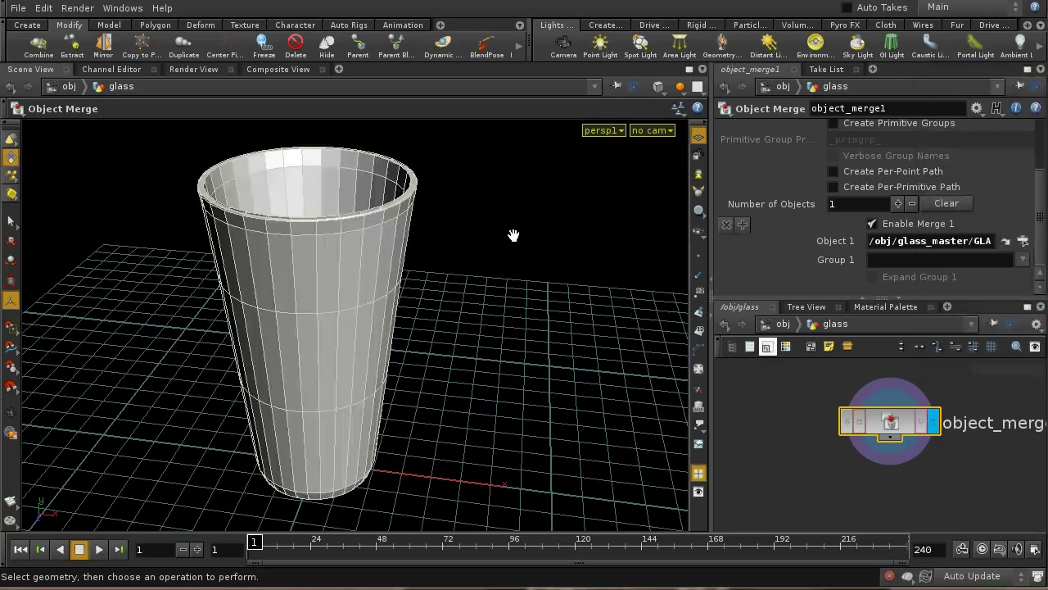
left_click_drag(514, 236, 515, 303)
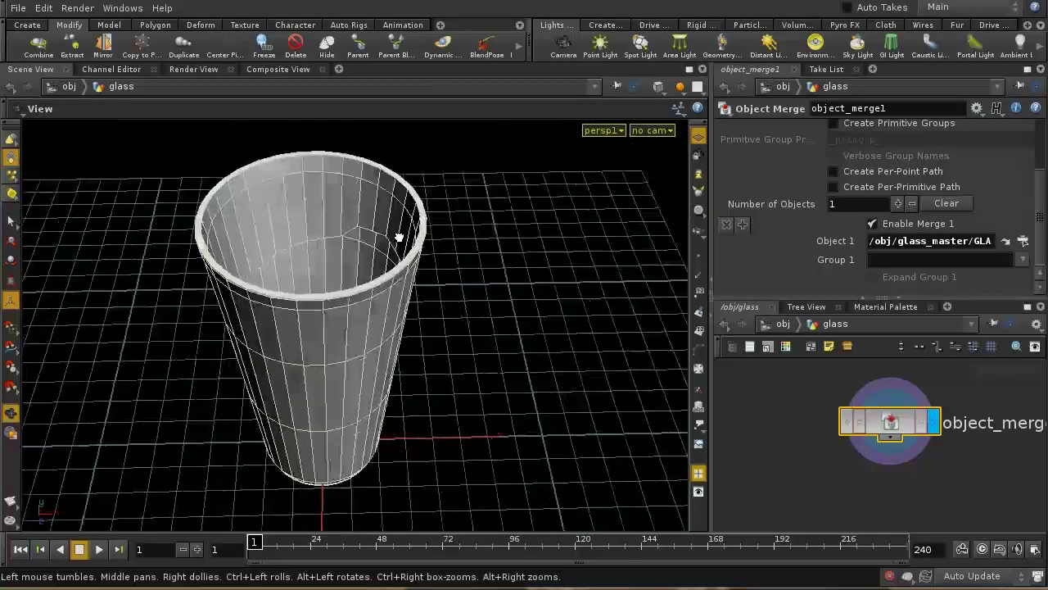
mouse_move(399, 237)
left_mouse_down()
mouse_move(477, 284)
mouse_move(496, 225)
mouse_move(485, 292)
mouse_move(402, 241)
left_mouse_up()
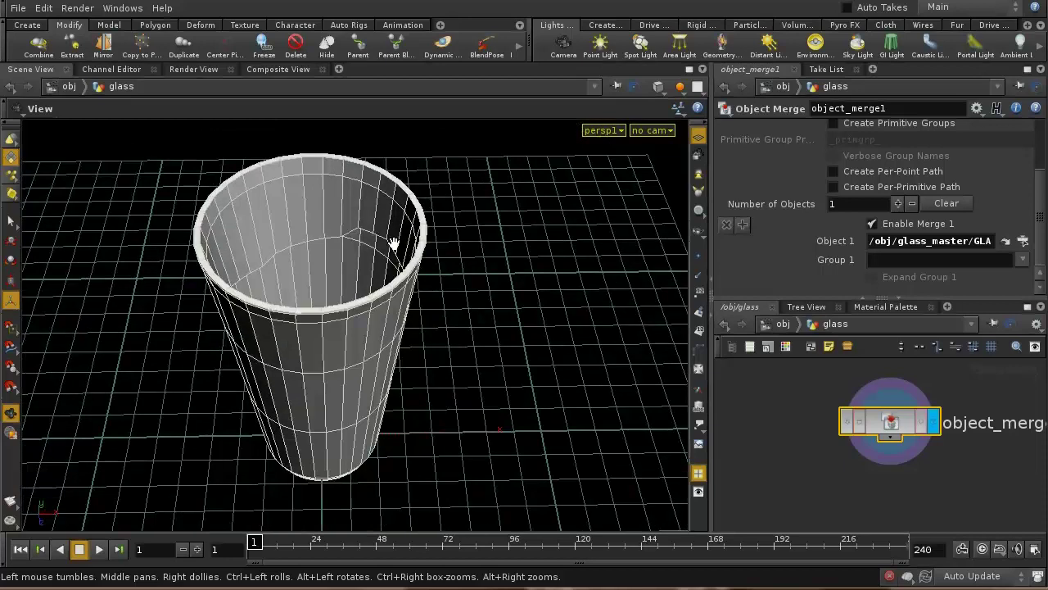
- Paste liquid_top and liquid_sides containers at object level and line them up
left_click(784, 325)
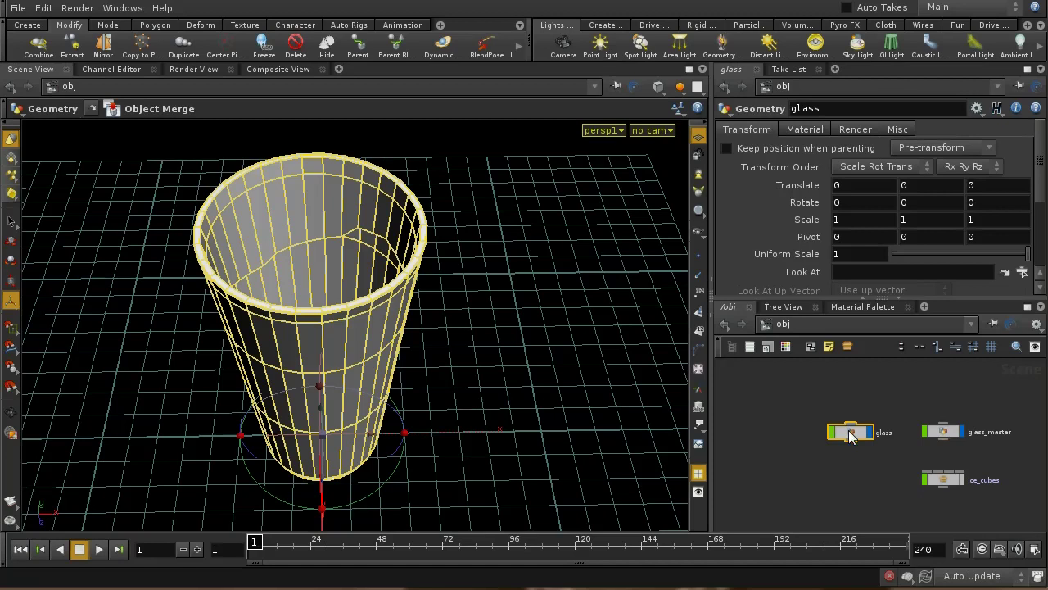
key("ctrl+v")
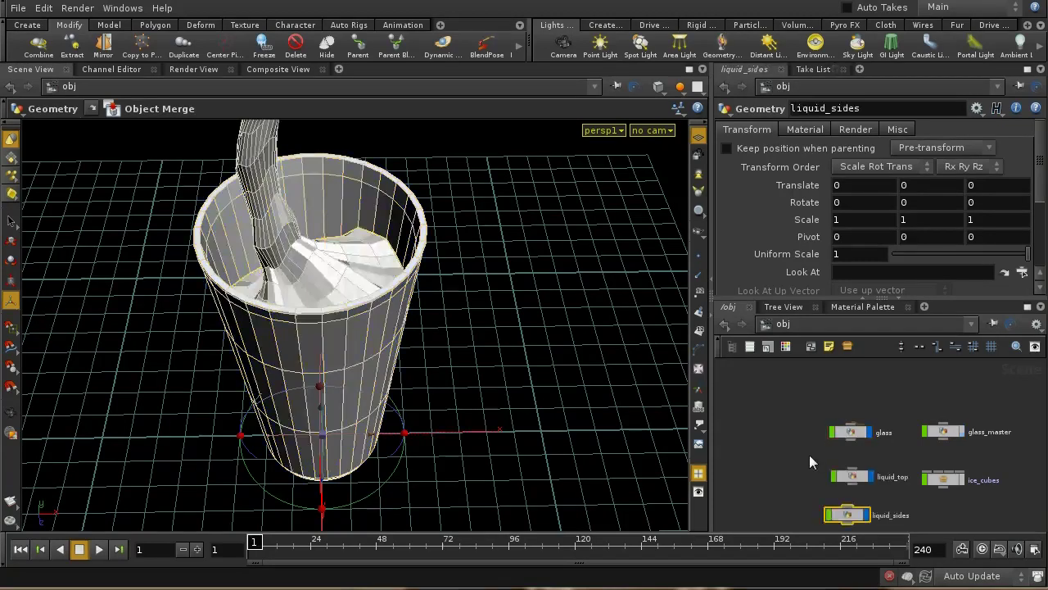
left_click_drag(848, 514, 859, 515)
key("h")
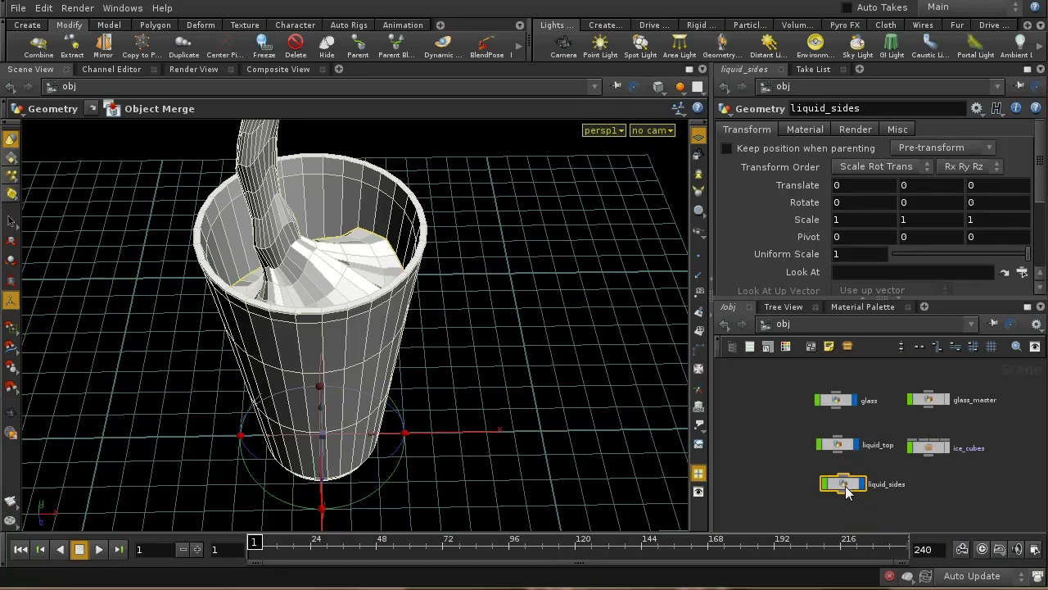
left_click_drag(851, 489, 846, 491)
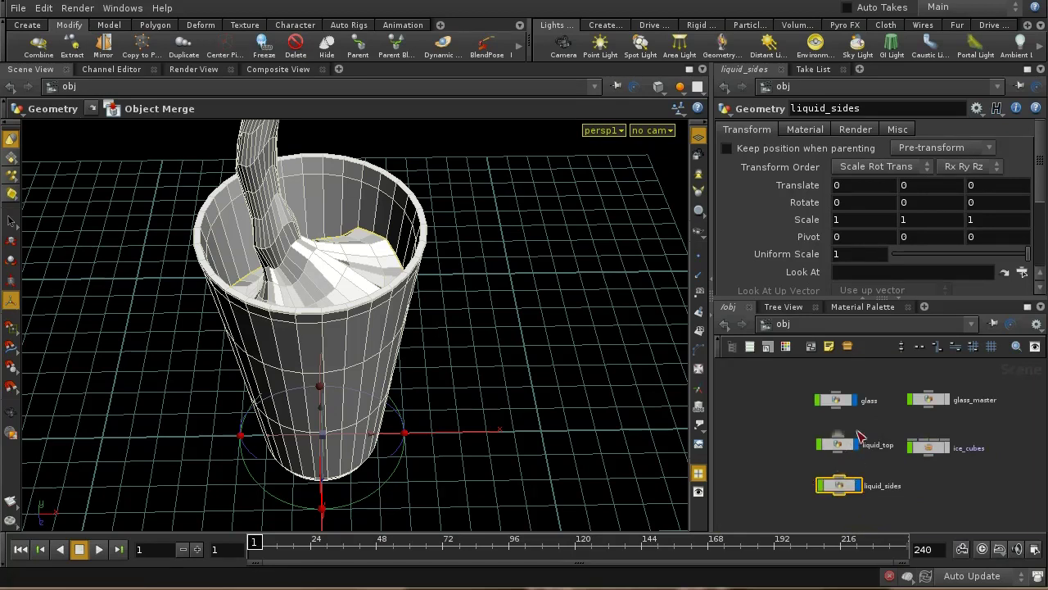
- Toggle the display flags of liquid_sides, liquid_top and glass off and on to check each
left_click(858, 487)
left_click(858, 488)
left_click(859, 444)
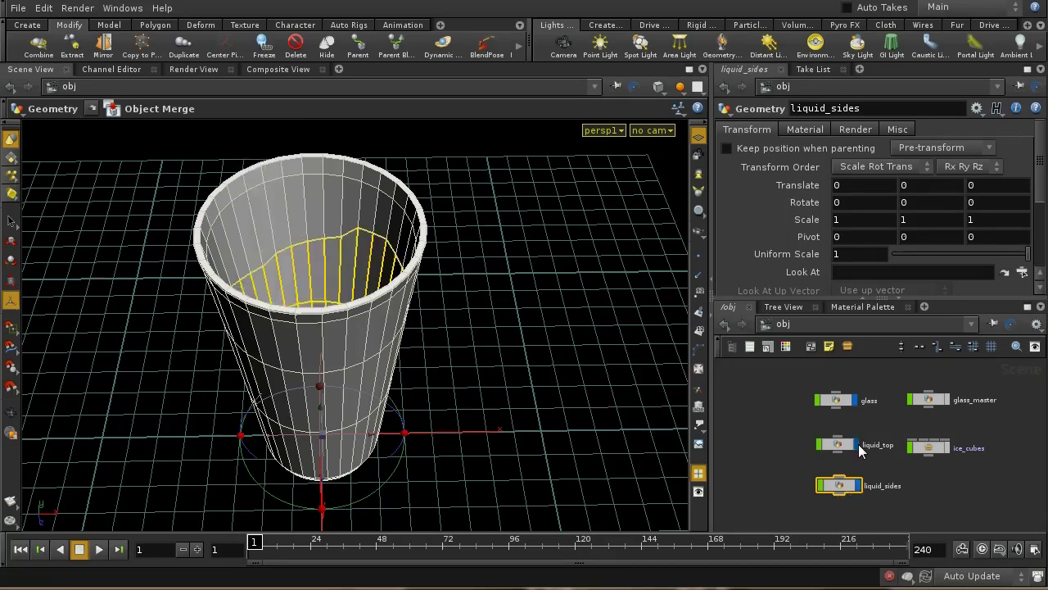
left_click(859, 444)
left_click(856, 401)
left_click(855, 402)
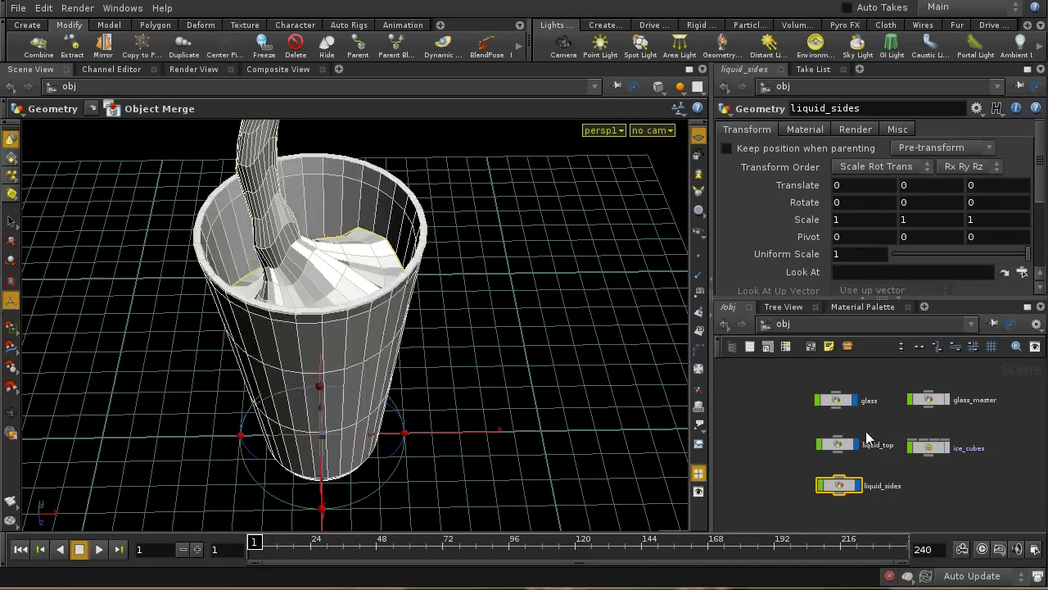
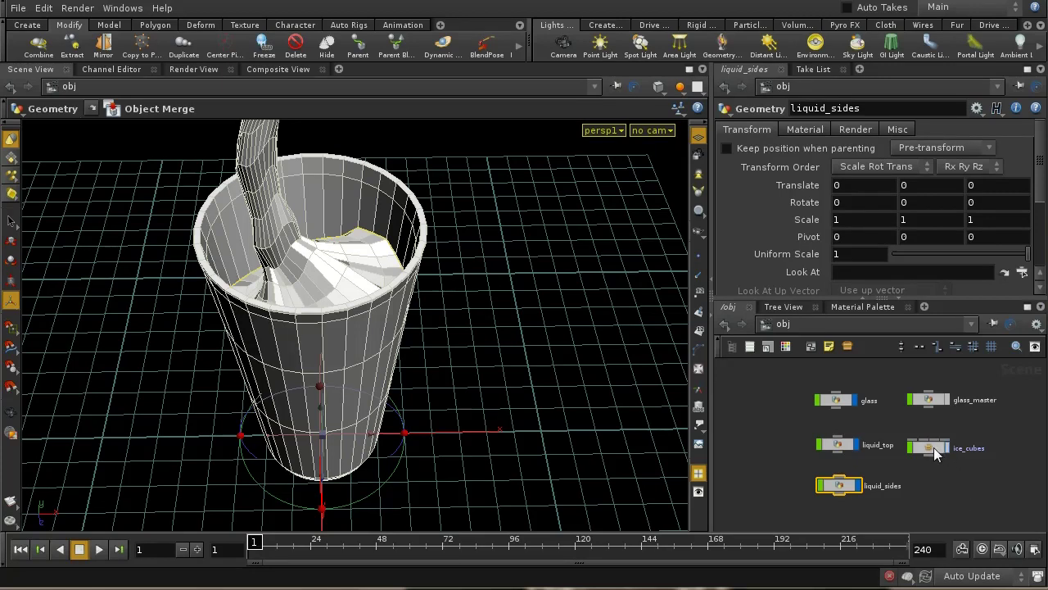
- Enter the ice_cubes object in wireframe with the other objects ghosted
left_click(590, 379)
key("w")
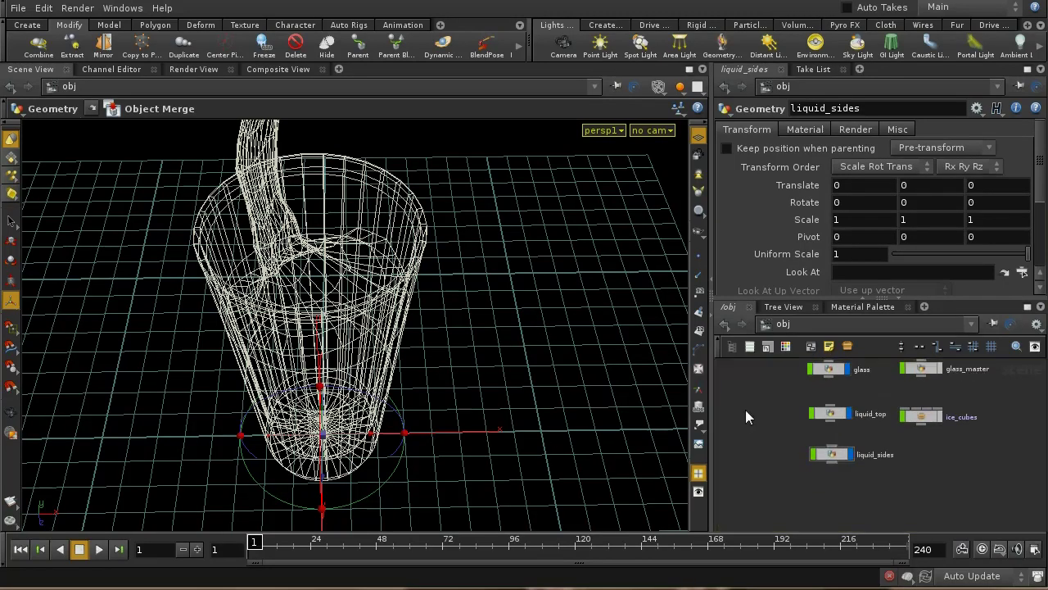
double_click(923, 414)
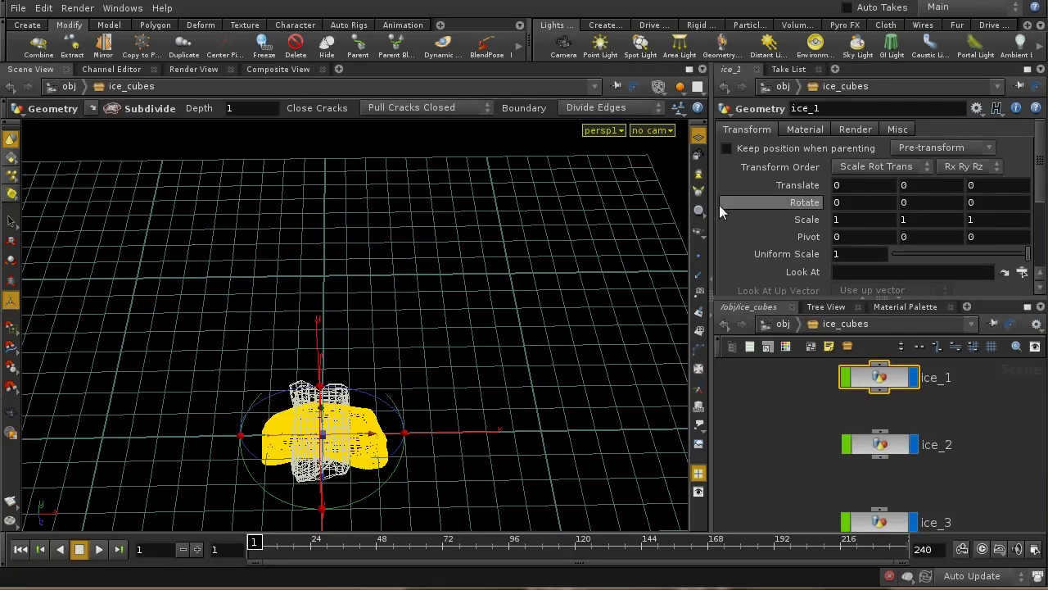
left_click(680, 87)
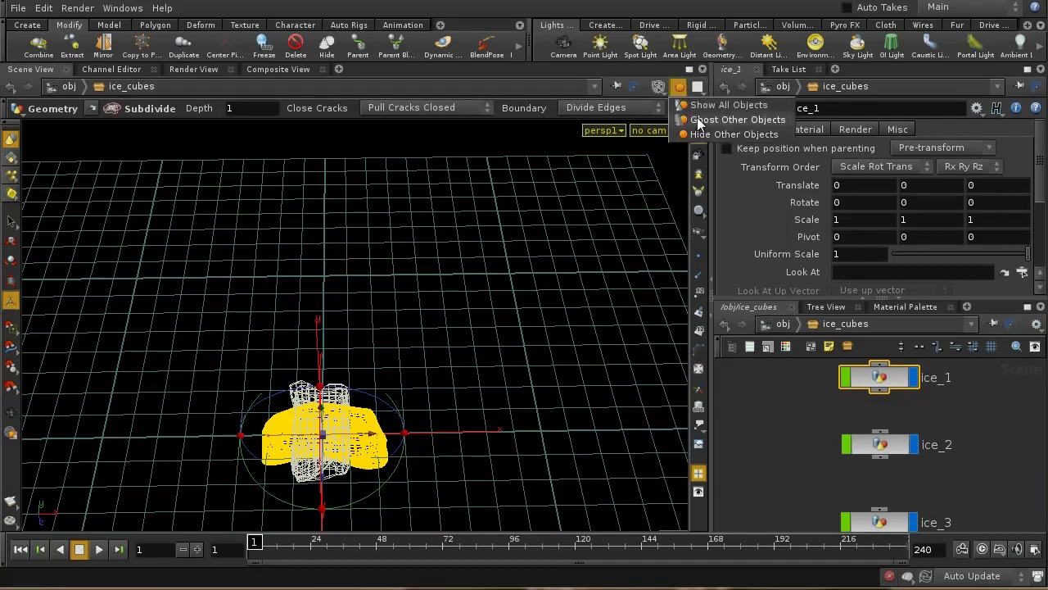
left_click(697, 122)
key("Escape")
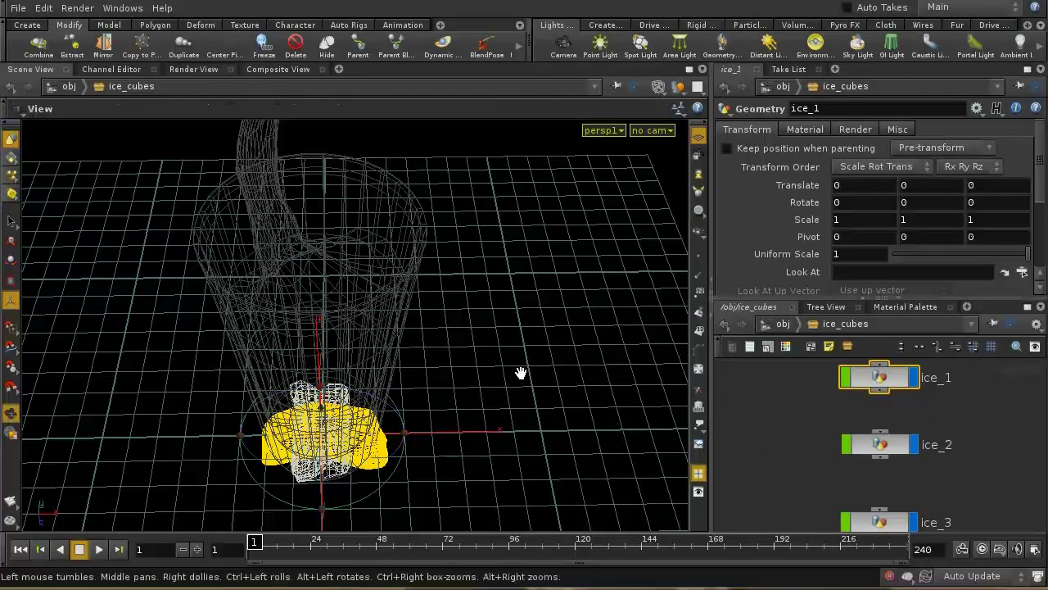
left_click_drag(517, 372, 530, 271)
- Scale ice_1 to 0.7 and lift it into the glass, tilted about 45 degrees on Z
key("Return")
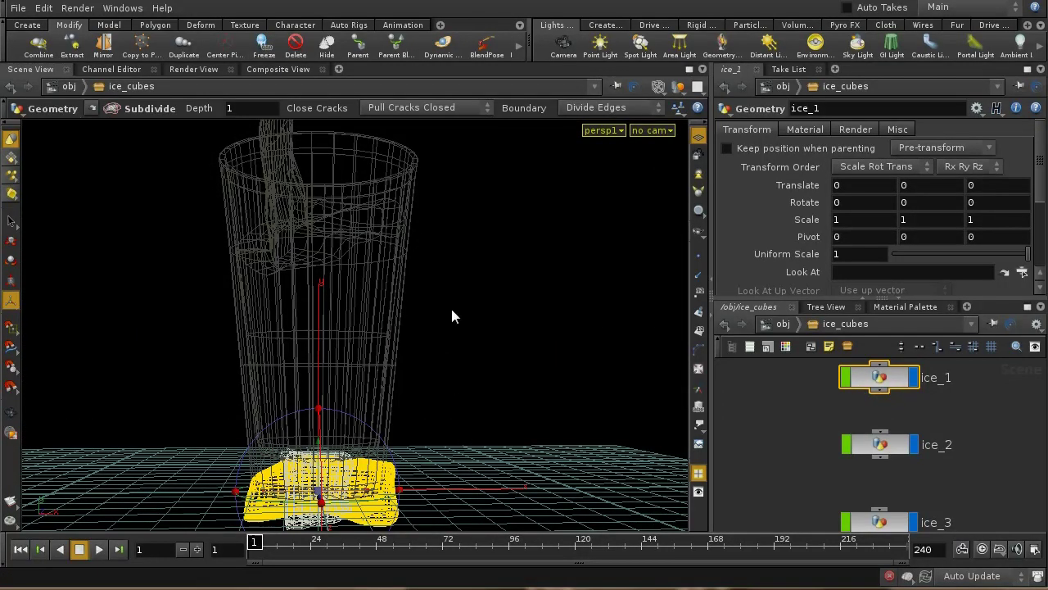
middle_click_drag(799, 250, 761, 258)
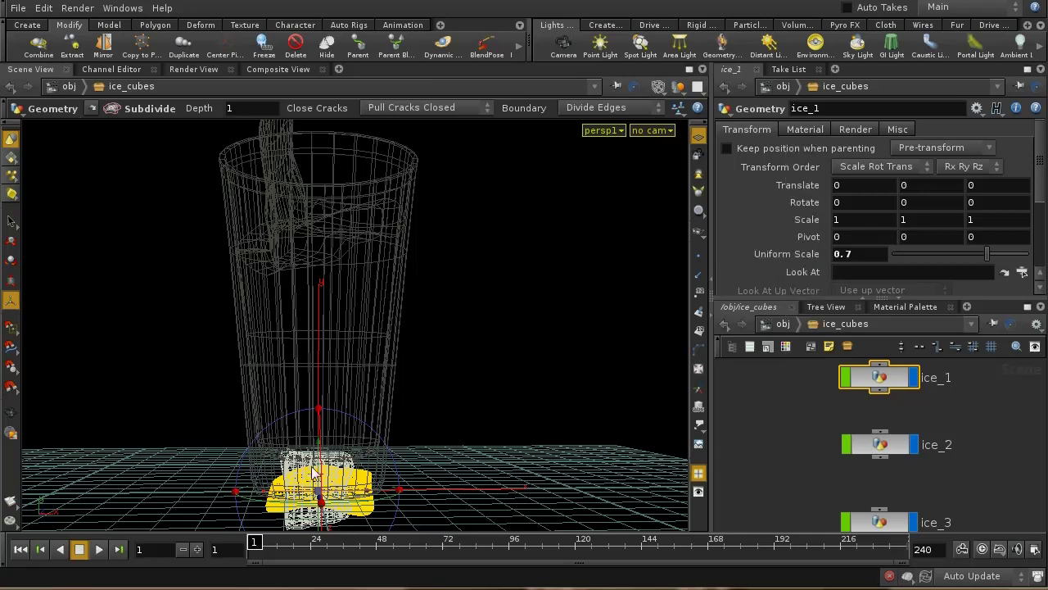
left_click_drag(317, 475, 392, 231)
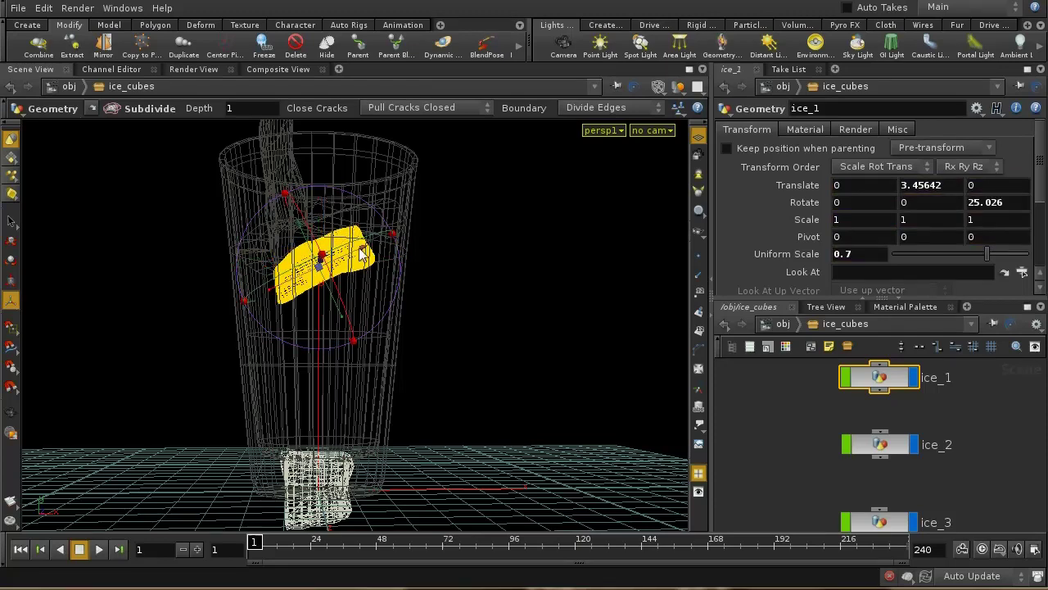
left_click_drag(354, 260, 321, 203)
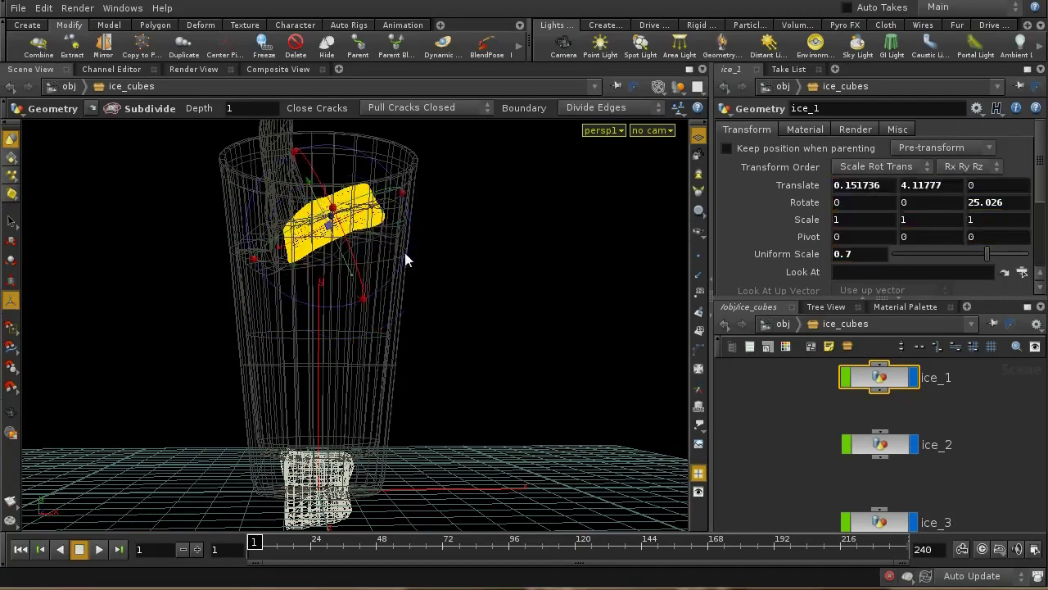
left_click_drag(405, 254, 401, 226)
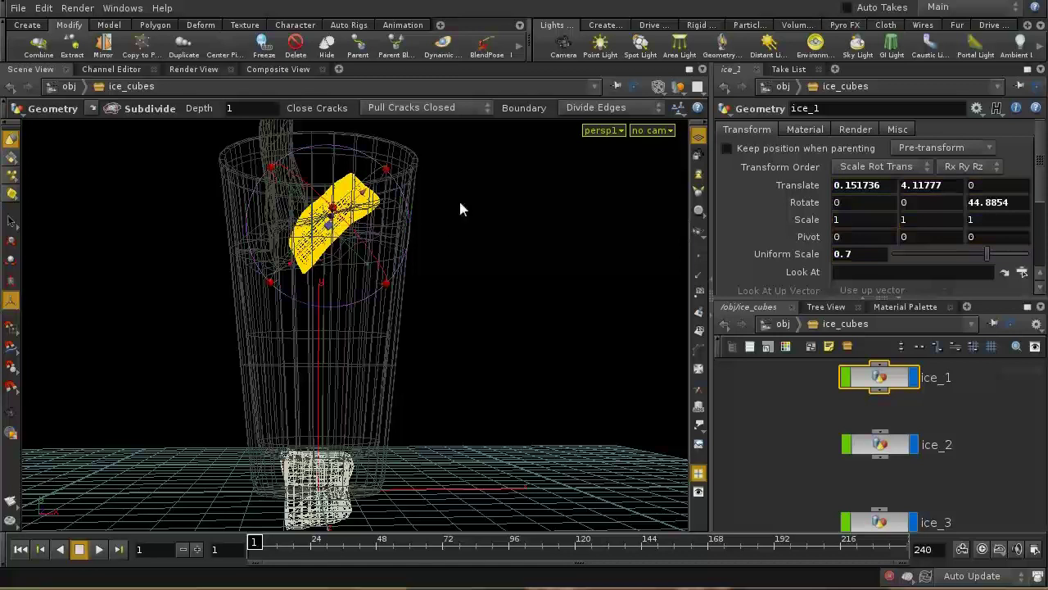
key("Escape")
left_click_drag(461, 209, 464, 234)
key("r")
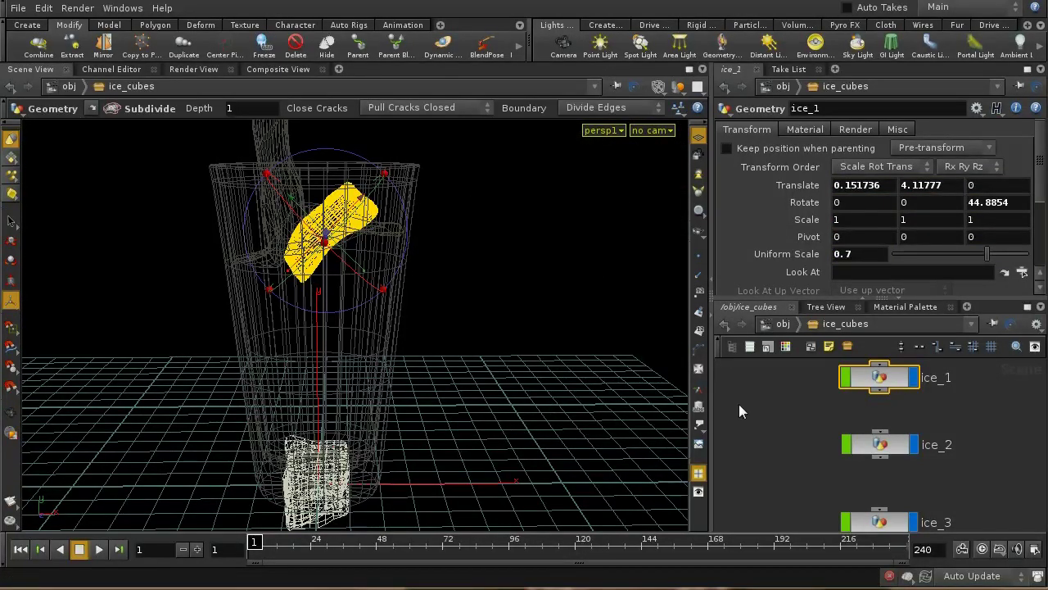
- Select ice_2, tilt it about -19 degrees on Z and shift it sideways in the glass
left_click(874, 445)
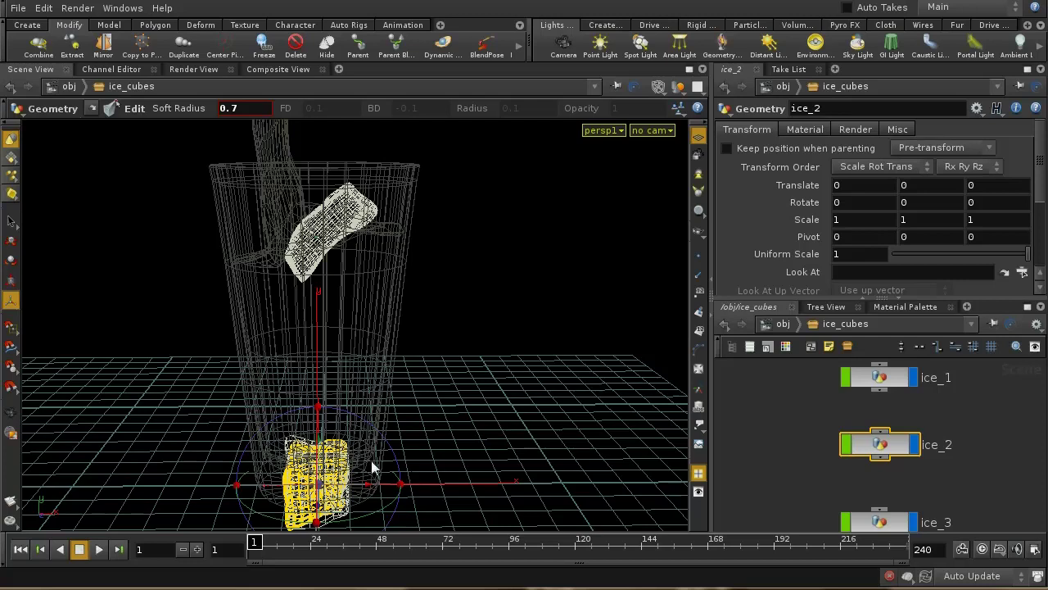
left_click_drag(323, 446, 331, 329)
key("t")
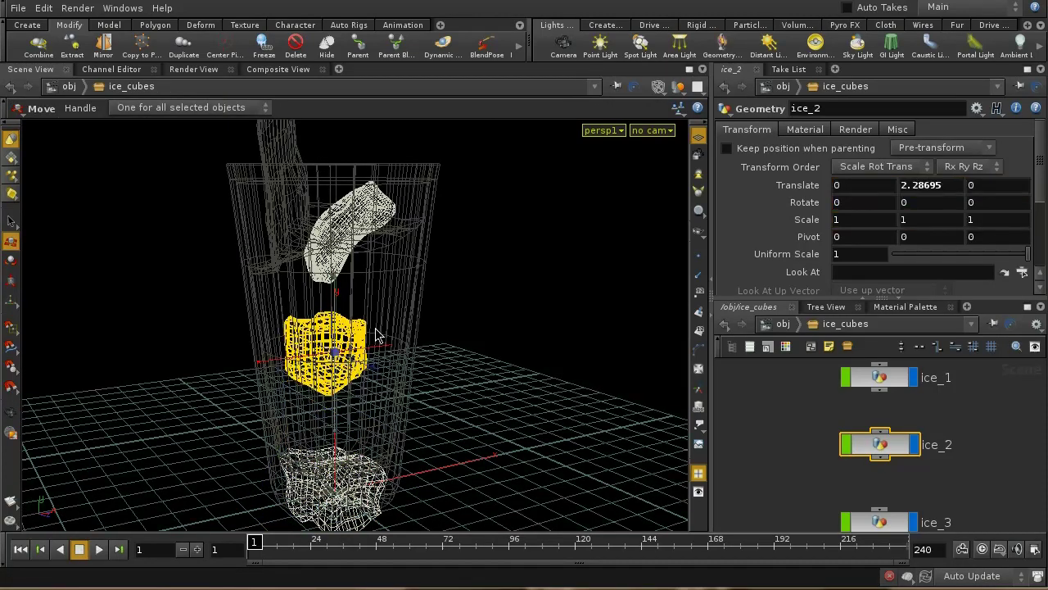
key("r")
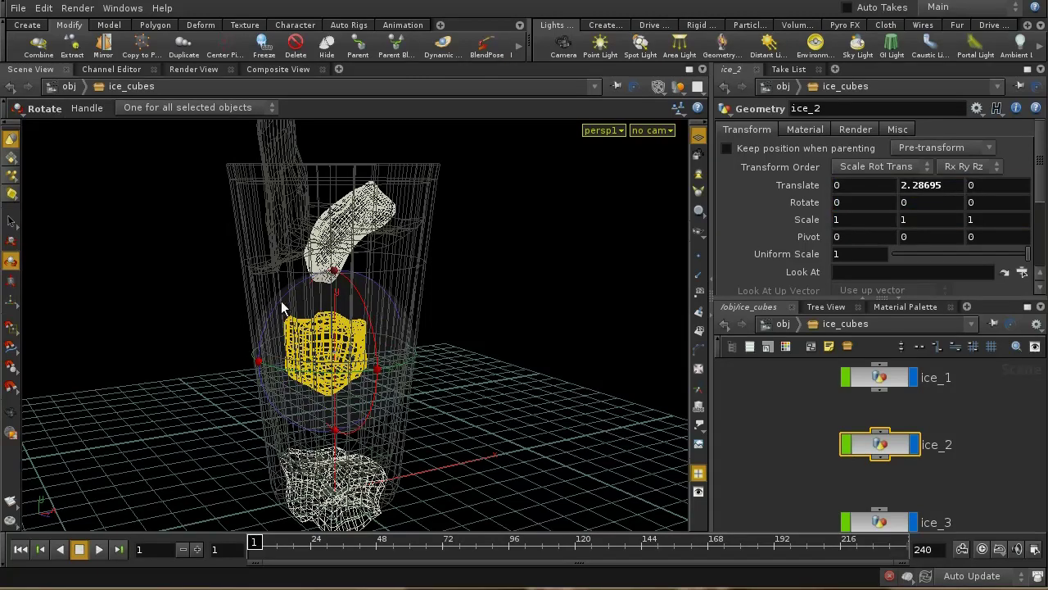
left_click_drag(282, 307, 303, 291)
key("Escape")
left_click_drag(419, 393, 393, 419)
key("r")
key("t")
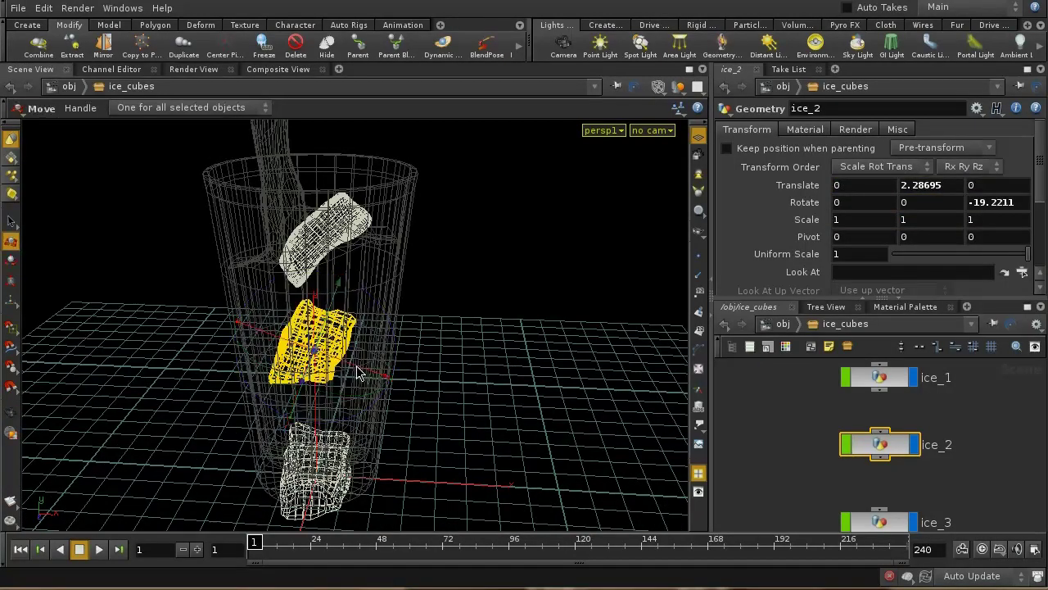
left_click_drag(356, 375, 385, 347)
- In front view, nudge ice_2 into place at about -0.31, 2.56, 0
key("Escape")
key("space+3")
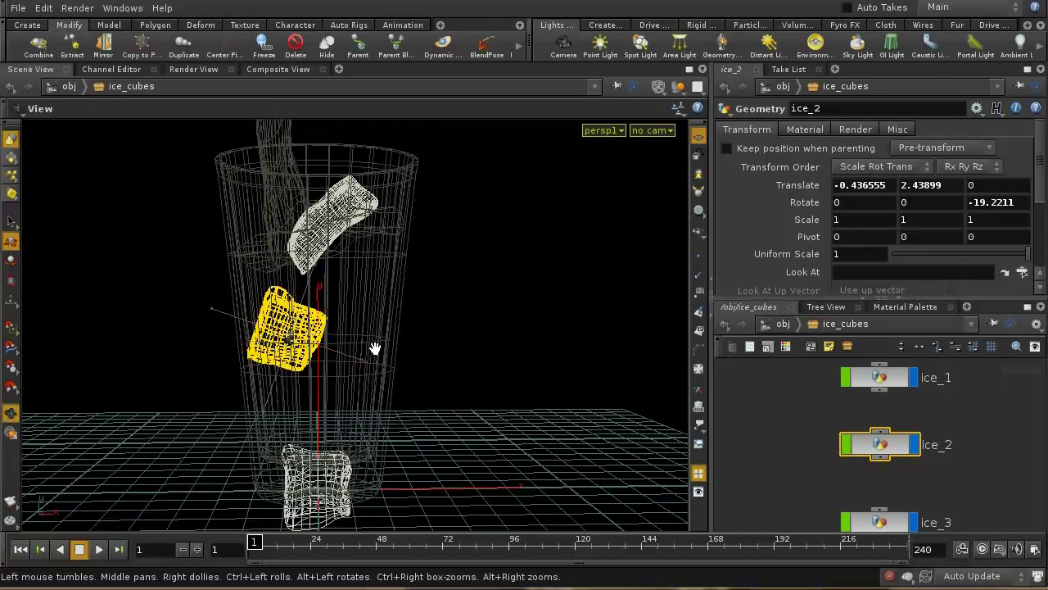
right_click_drag(458, 412, 496, 382)
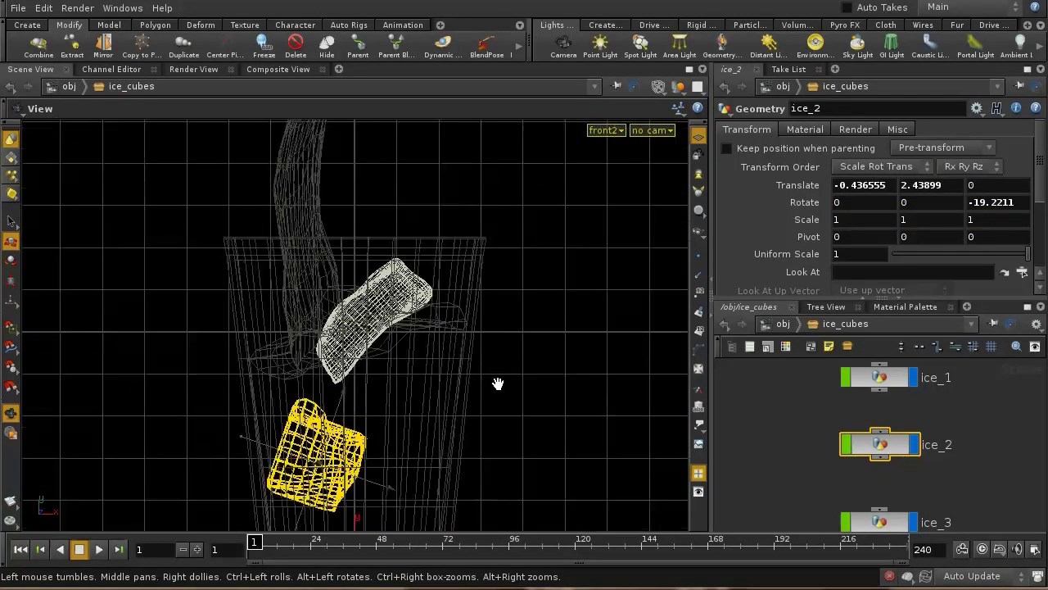
middle_click_drag(496, 382, 479, 191)
key("t")
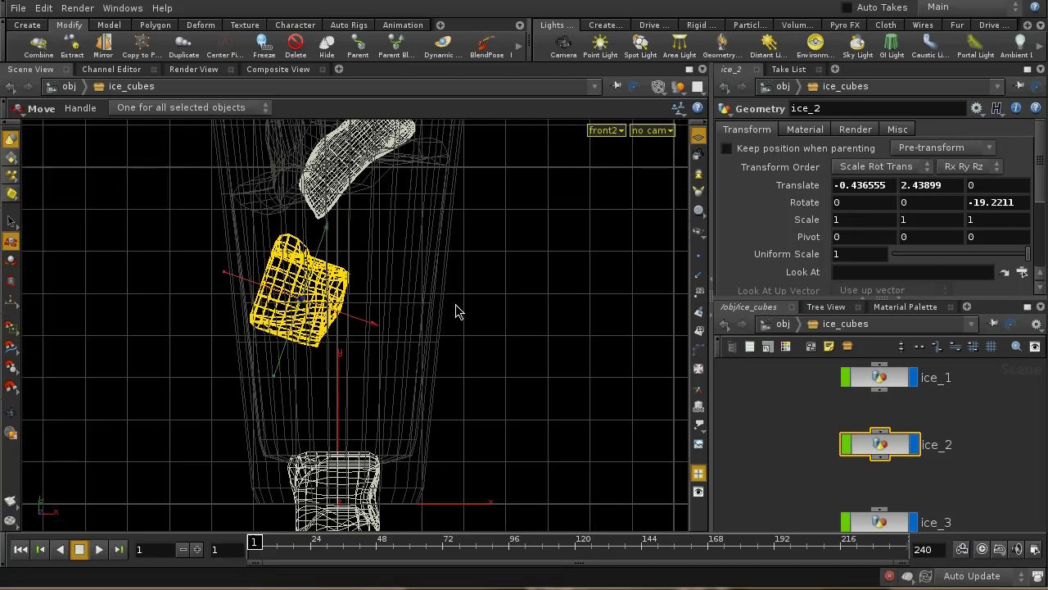
key("Escape")
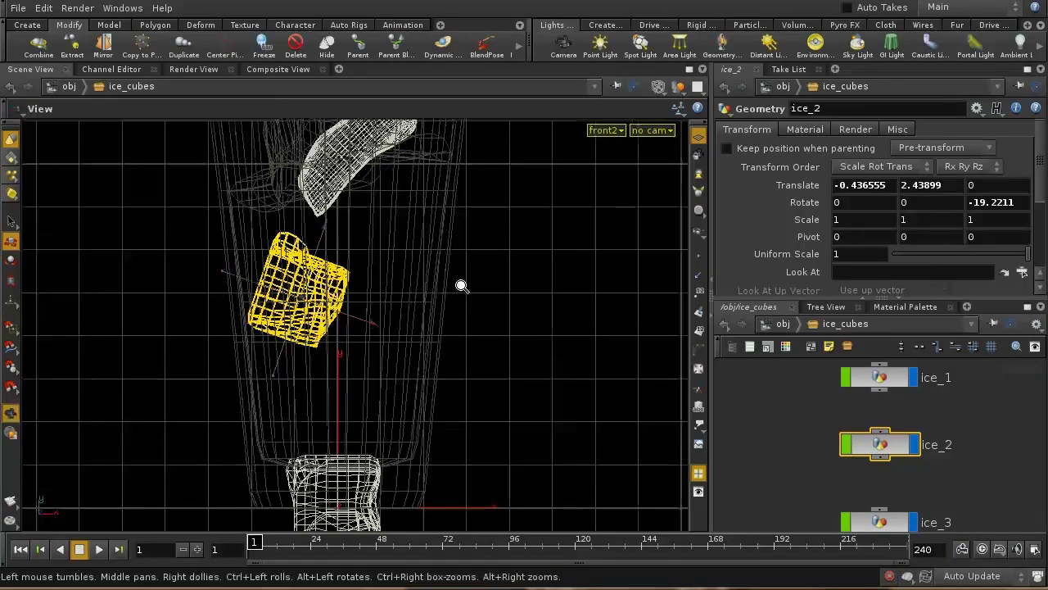
right_click_drag(461, 285, 490, 219)
key("t")
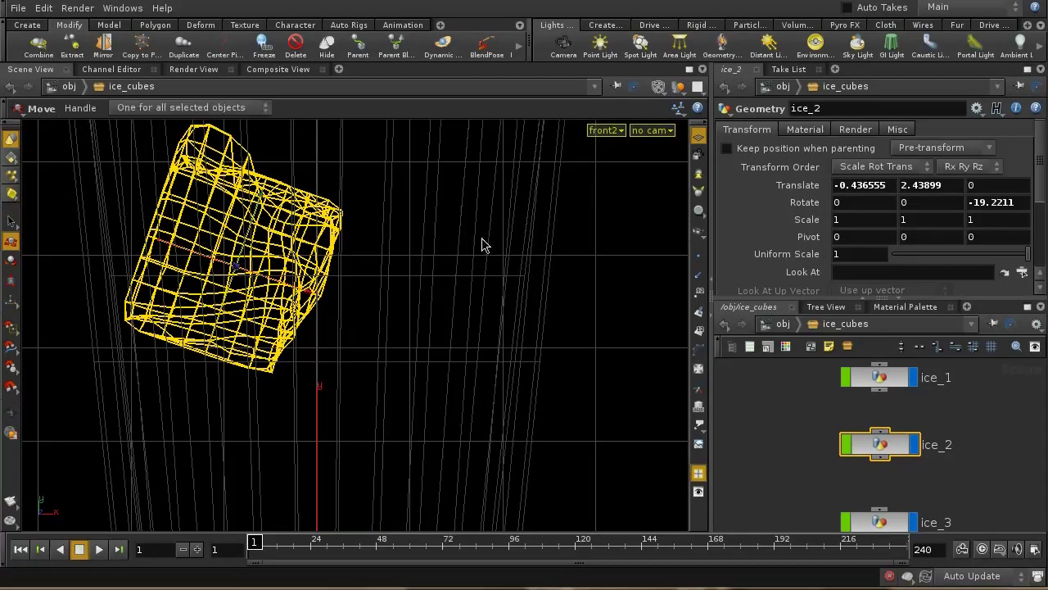
left_click_drag(306, 293, 319, 305)
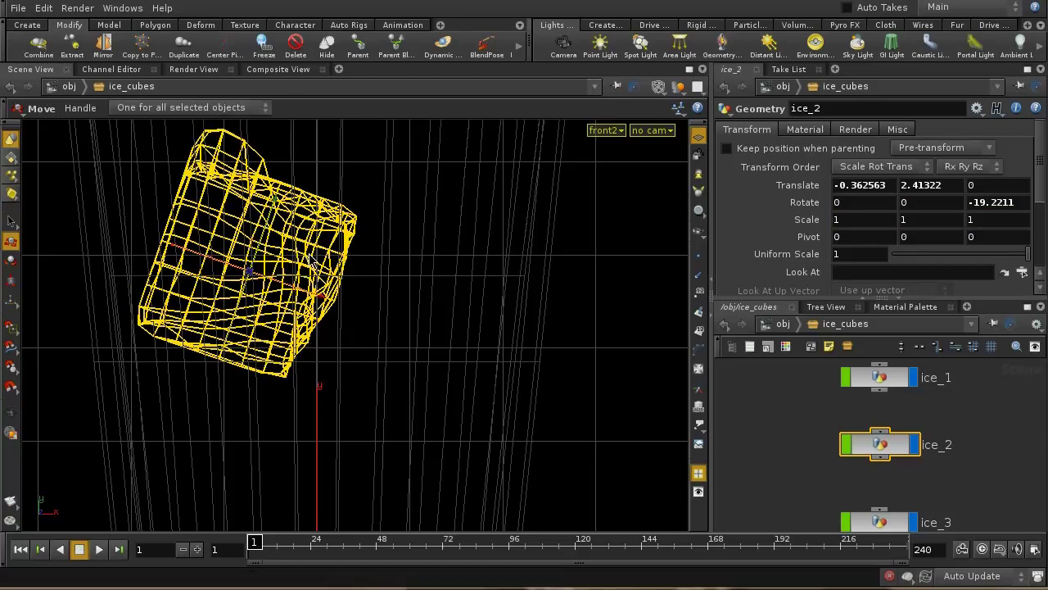
left_click_drag(268, 250, 274, 231)
key("Escape")
right_click_drag(433, 222, 435, 347)
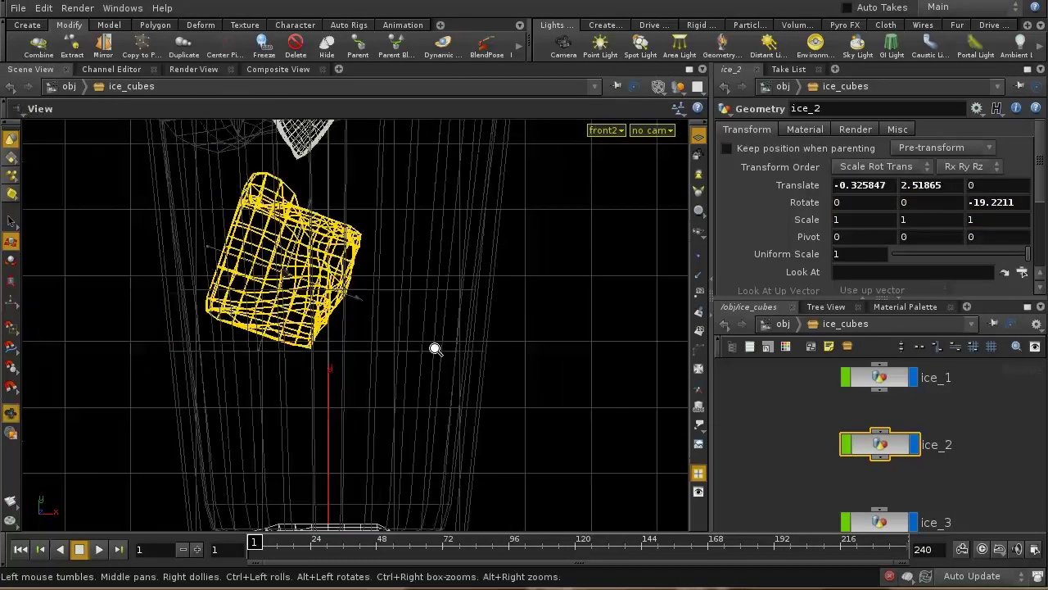
key("t")
left_click_drag(328, 224, 330, 218)
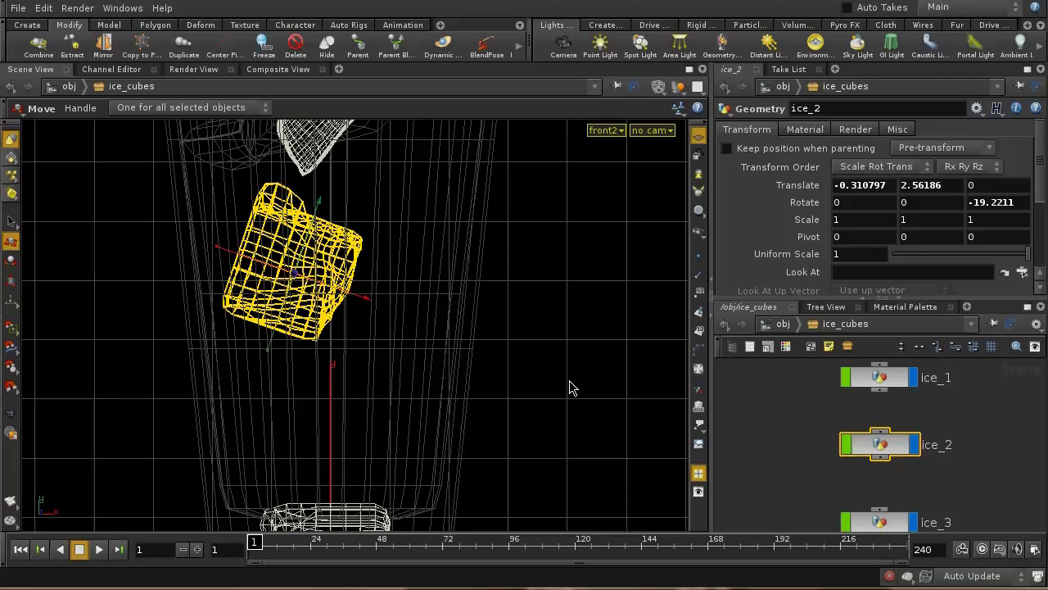
key("Escape")
left_click_drag(571, 386, 416, 475)
- Lift ice_3 off the glass bottom, tilt it about 40 degrees and shrink it to about 0.69
key("t")
left_click(352, 491)
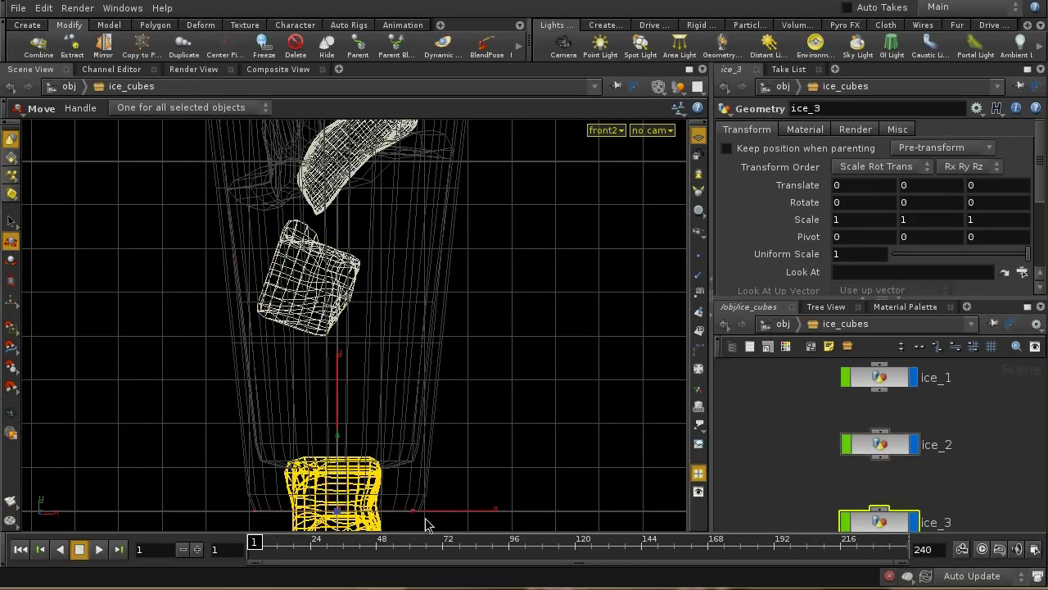
left_click_drag(337, 472, 421, 416)
key("r")
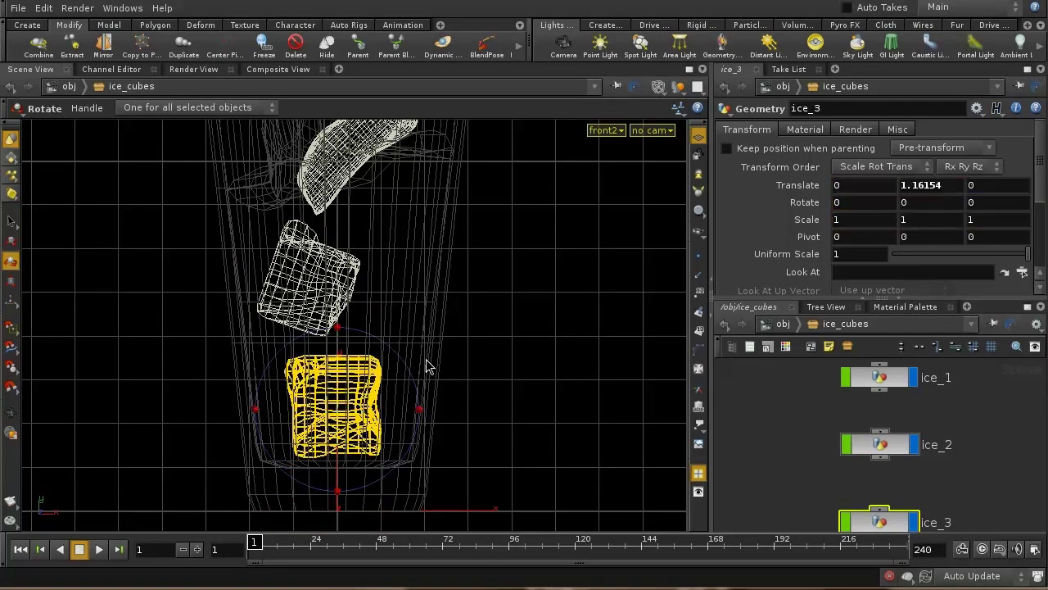
left_click_drag(417, 369, 365, 354)
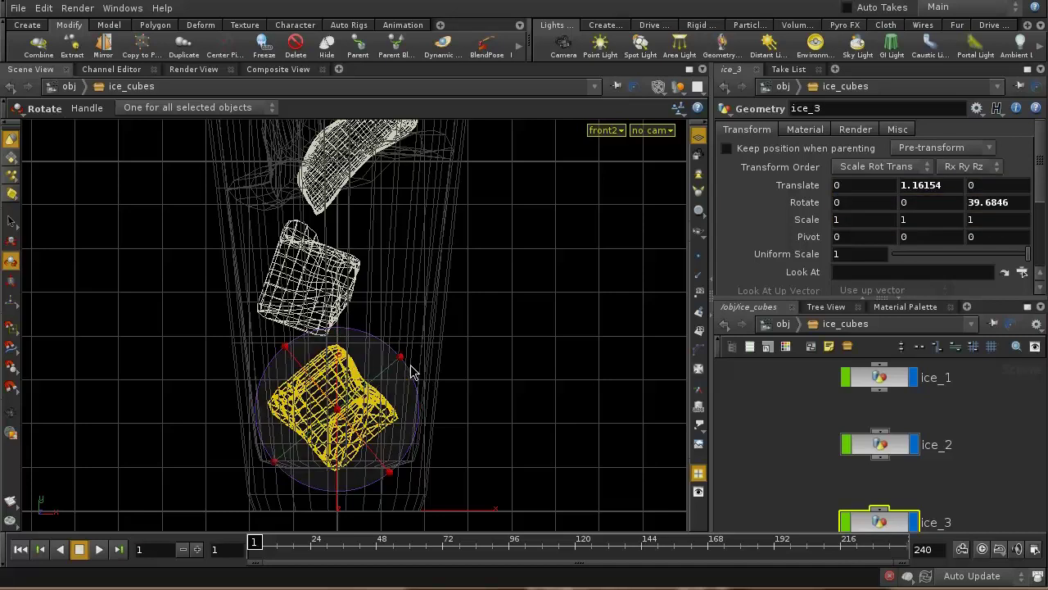
key("s")
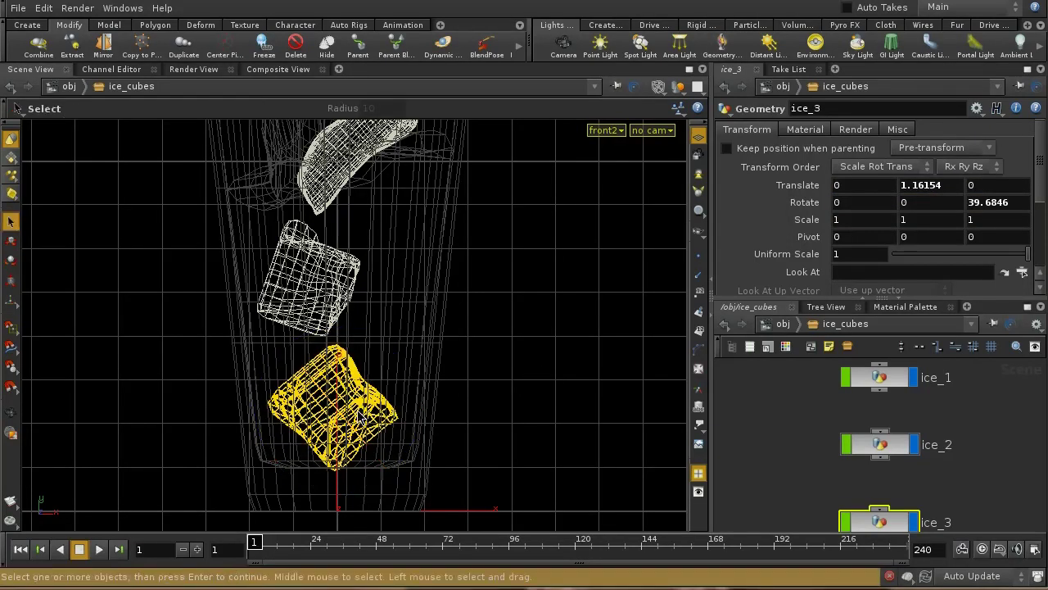
key("e")
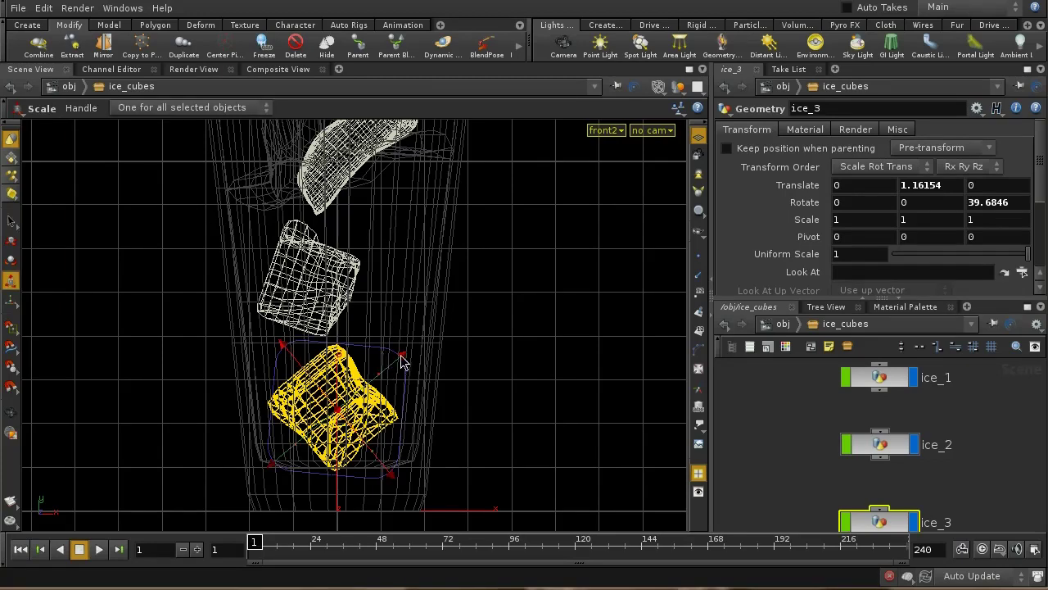
left_click_drag(402, 357, 382, 374)
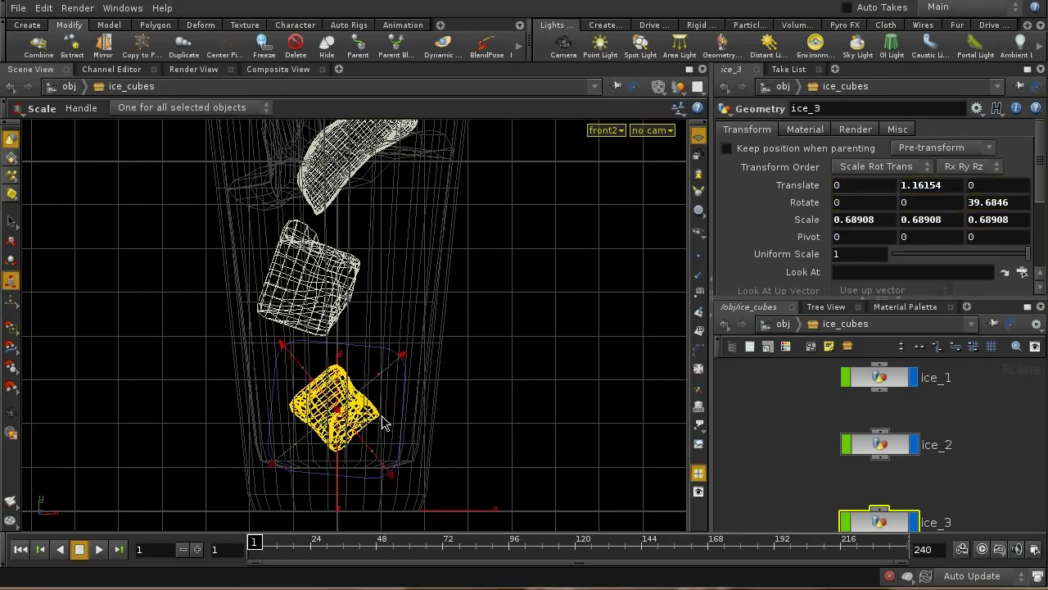
- Rotate and move ice_3 up beside the other two cubes, then deselect it
key("r")
left_click_drag(319, 436, 336, 414)
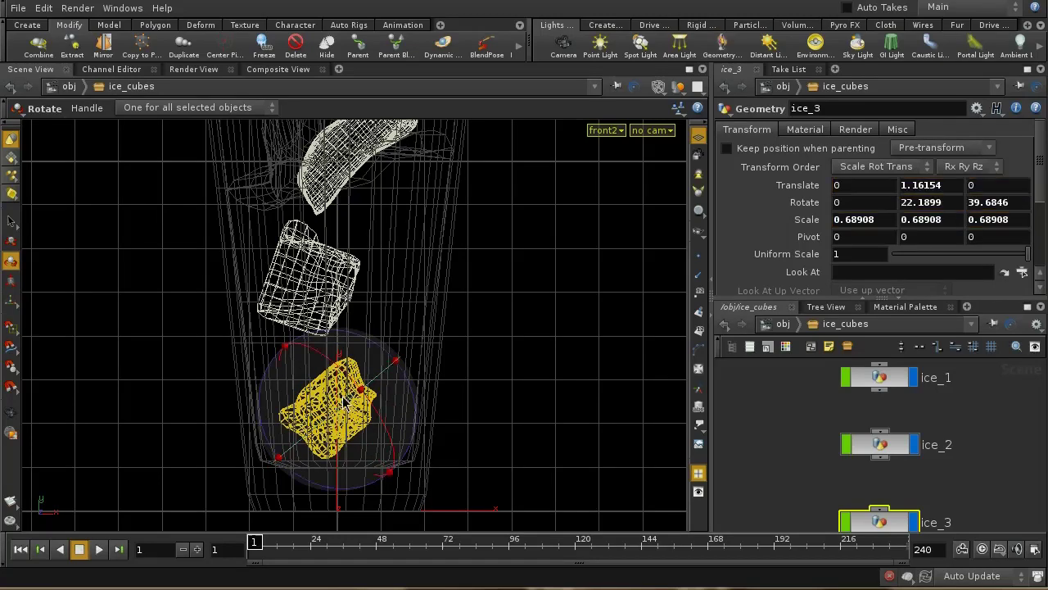
key("t")
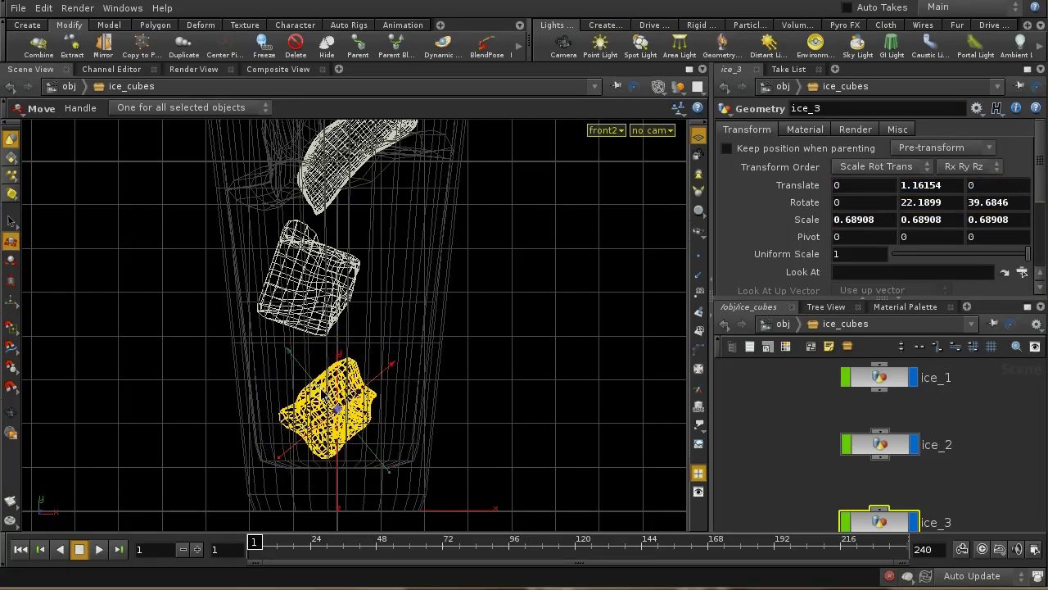
left_click_drag(326, 392, 351, 241)
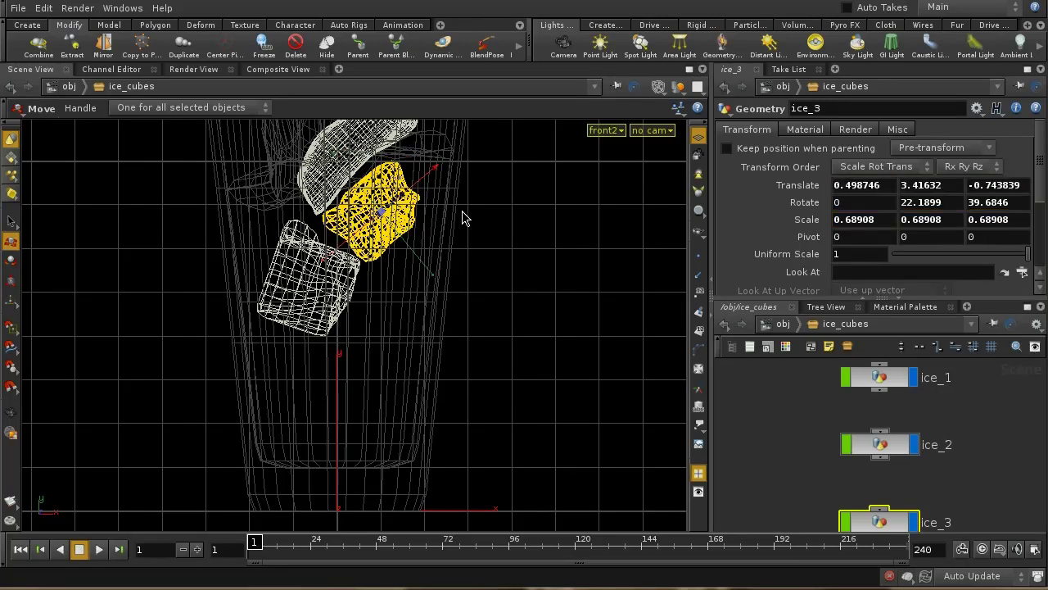
key("r")
left_click_drag(454, 178, 440, 204)
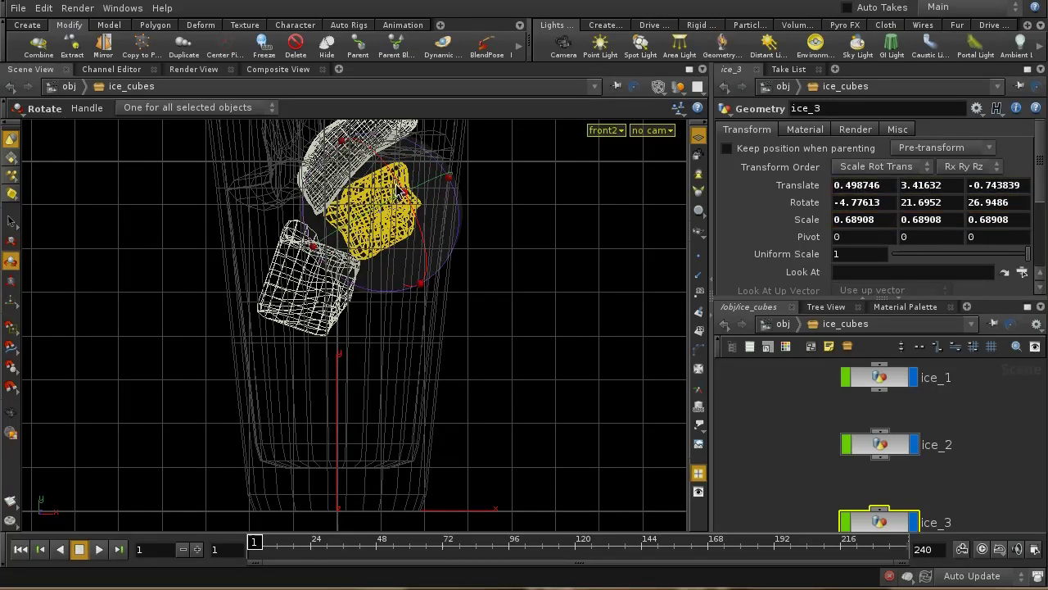
key("t")
left_click_drag(373, 187, 433, 208)
key("Escape")
left_click_drag(522, 204, 519, 336)
left_click_drag(505, 186, 505, 257)
key("t")
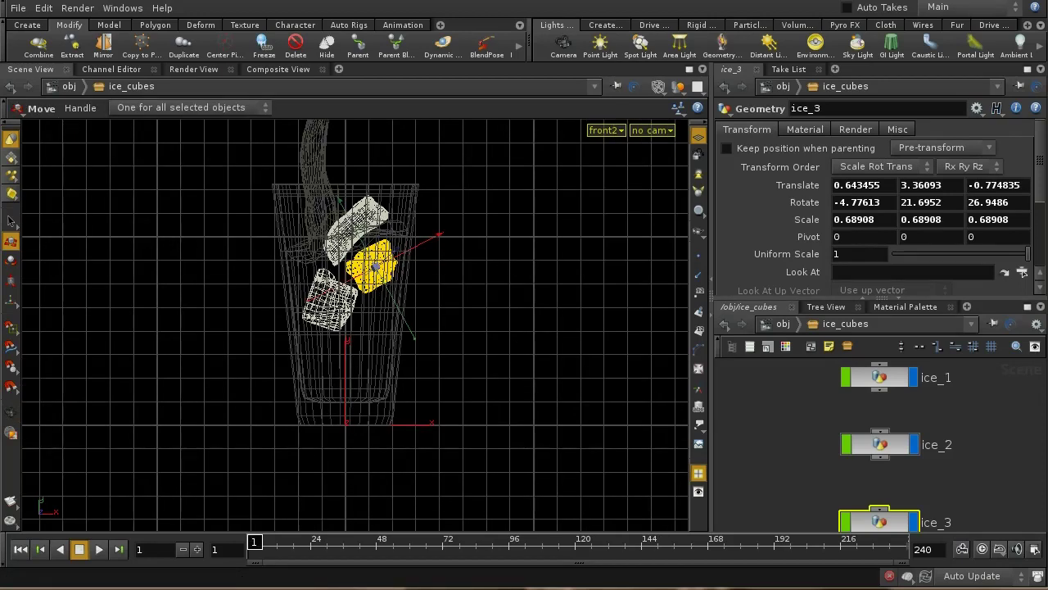
key("Return")
left_click(634, 416)
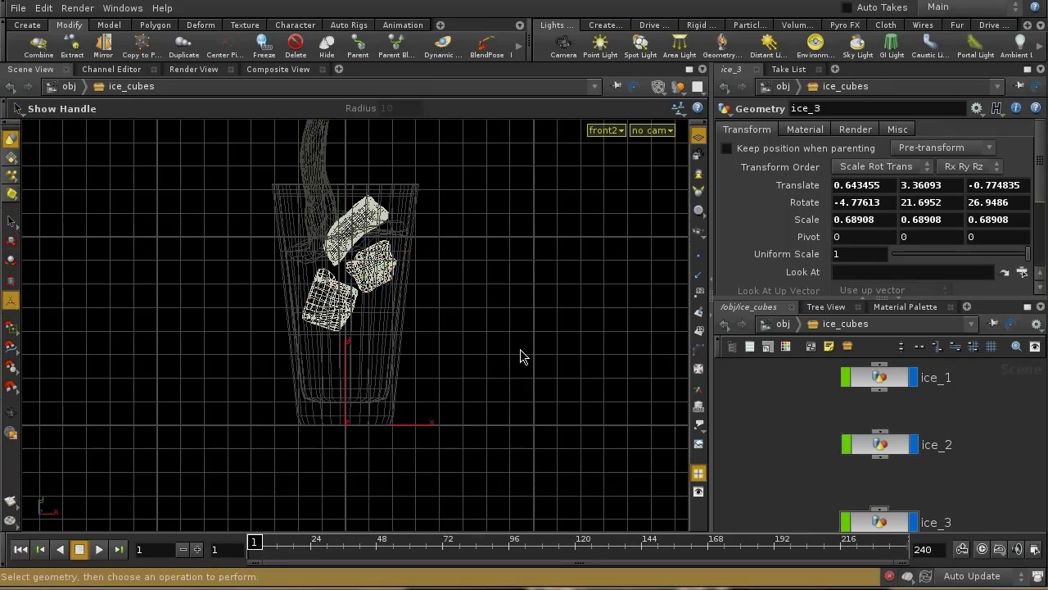
- Return to /obj, turn on the ice_cubes display flag and view the glass in perspective
key("u")
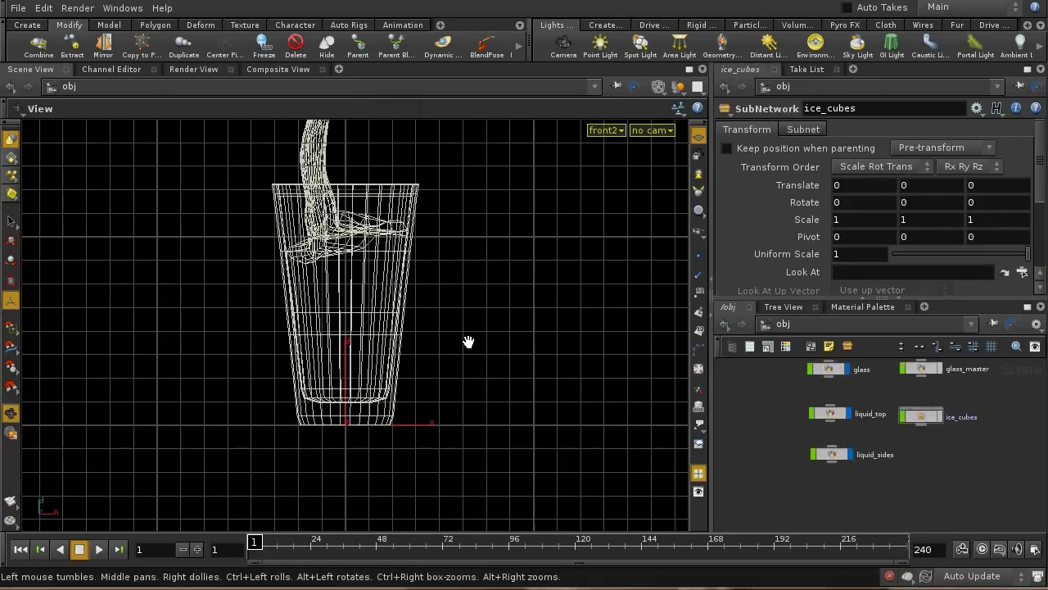
key("Return")
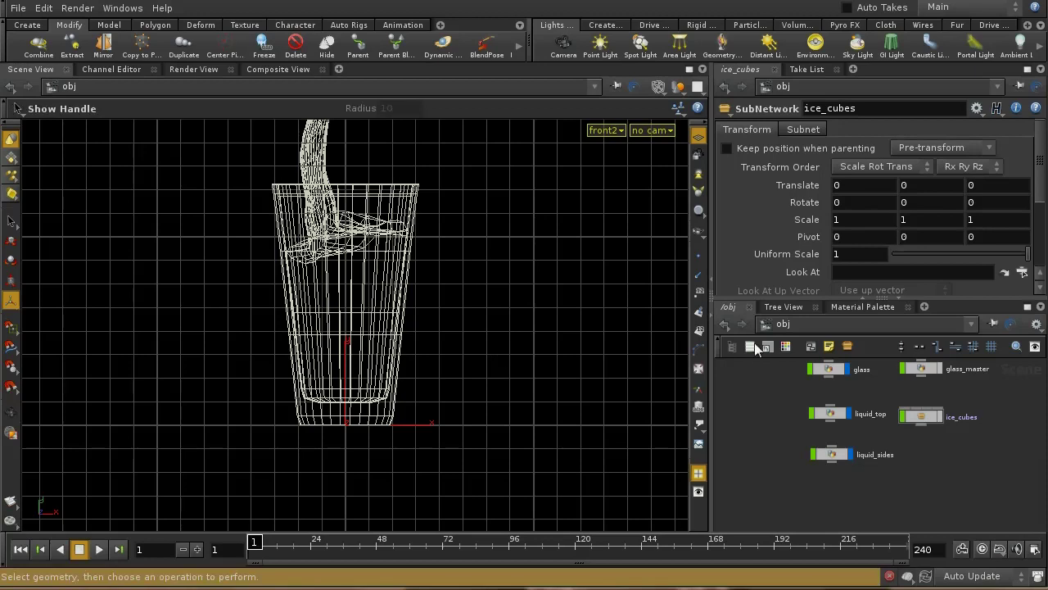
left_click(939, 415)
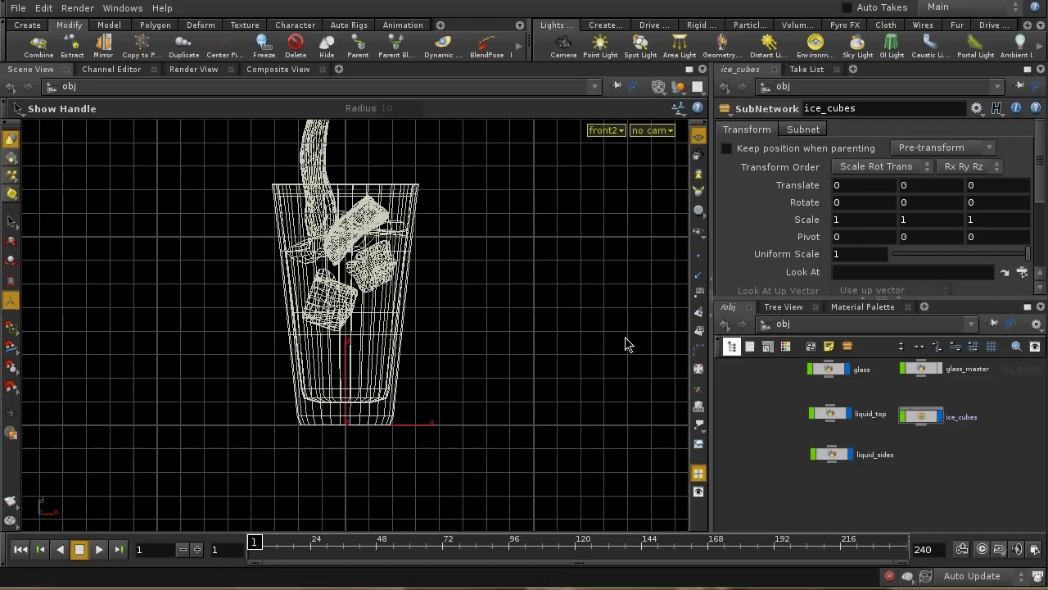
key("space+1")
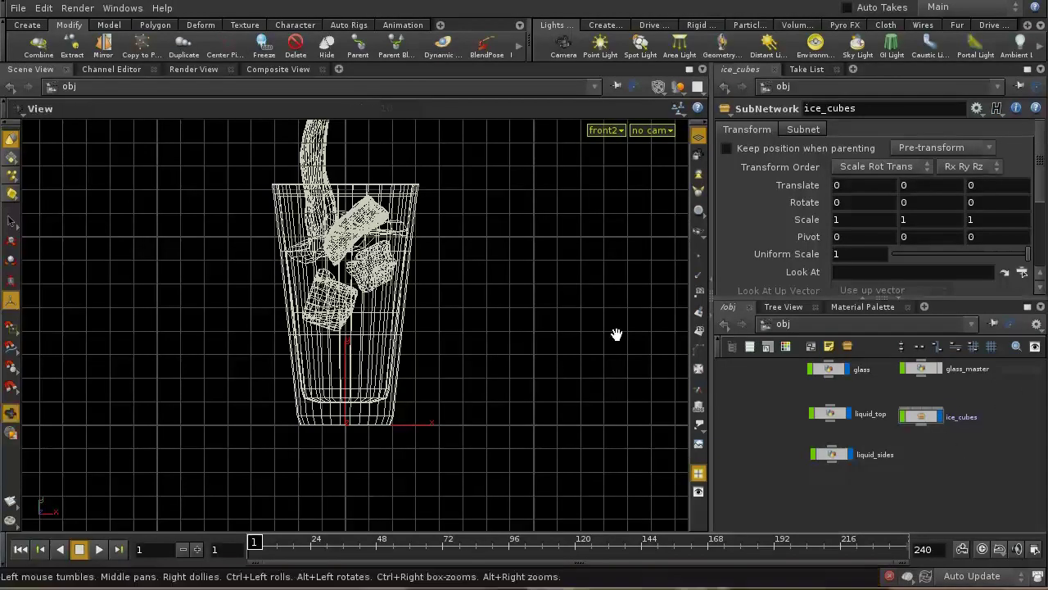
left_click_drag(524, 368, 477, 271)
- Move ice_3 left and up, then shrink it uniformly
double_click(475, 242)
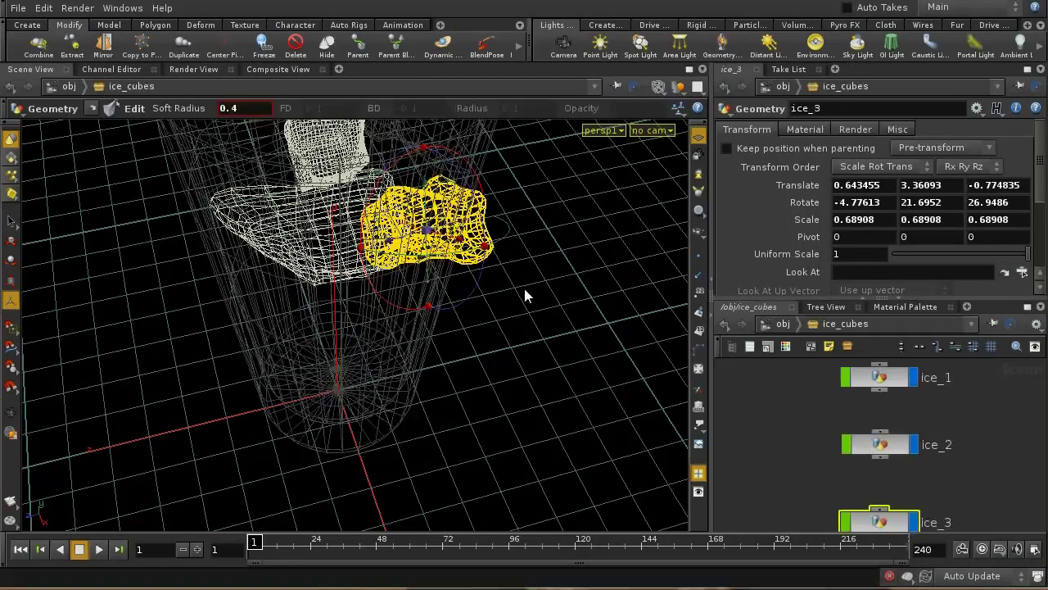
left_click_drag(452, 240, 416, 230)
key("Escape")
left_click_drag(473, 285, 493, 238)
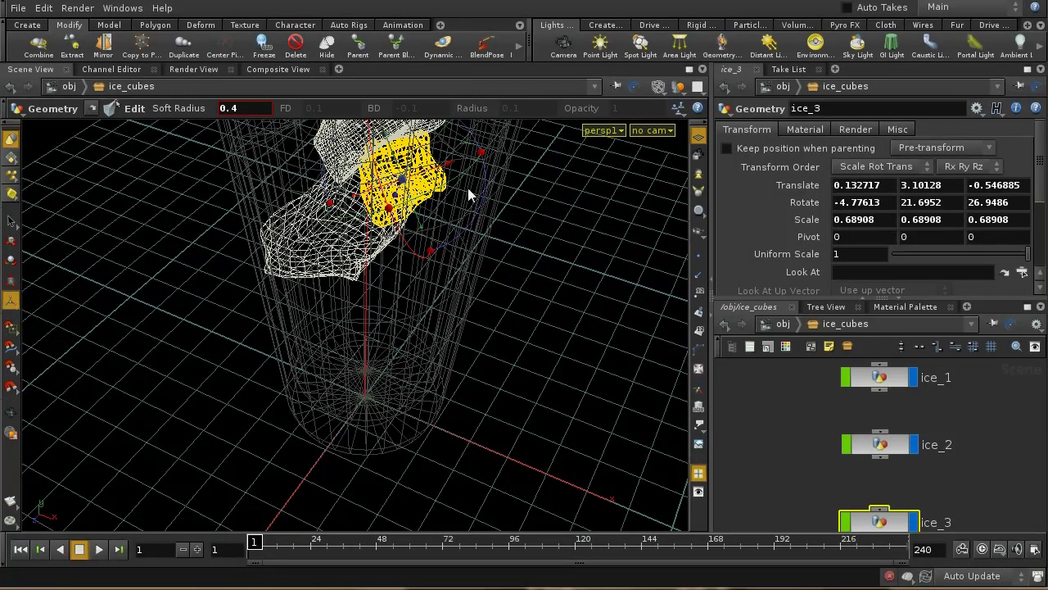
key("e")
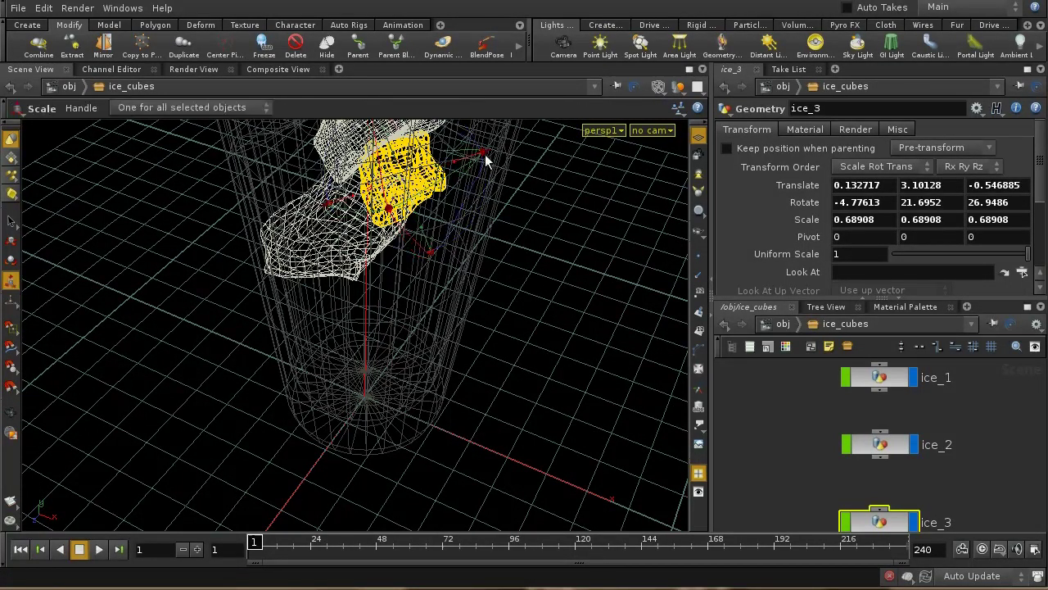
left_click_drag(485, 154, 471, 160)
key("space")
left_click_drag(539, 215, 417, 230)
- Squash ice_2 to scale 0.69, 0.78, 0.78 and check it from a low angle
left_click(435, 247)
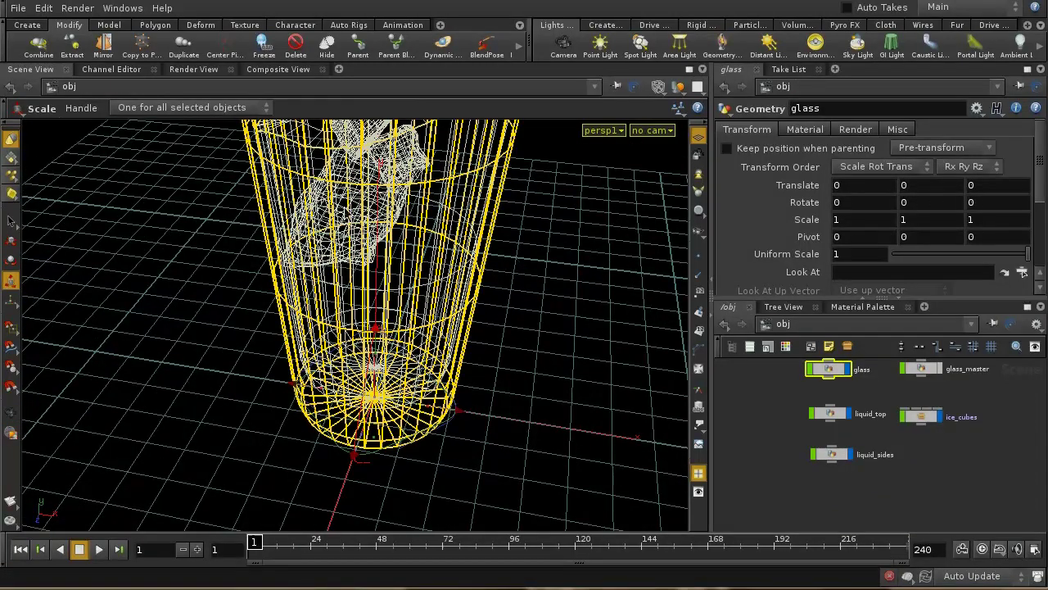
left_click(399, 246)
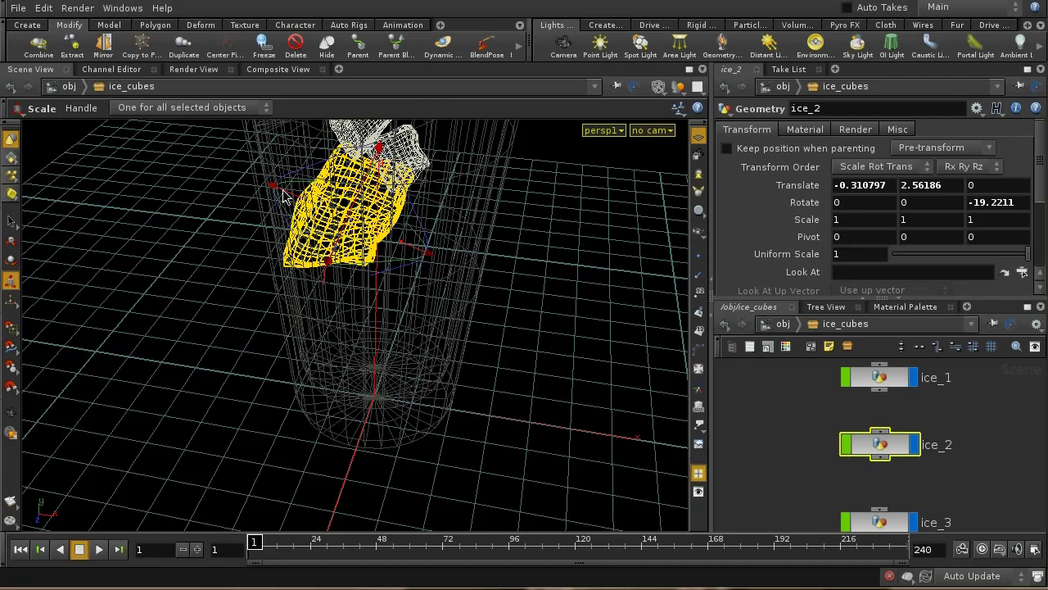
left_click_drag(282, 189, 603, 347)
key("Escape")
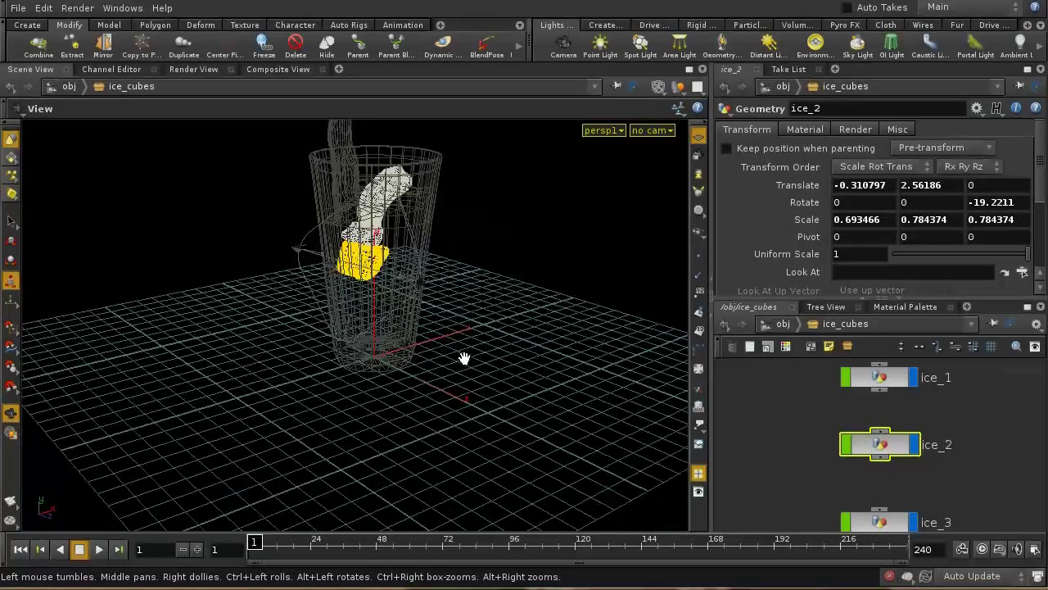
left_click_drag(464, 358, 472, 416)
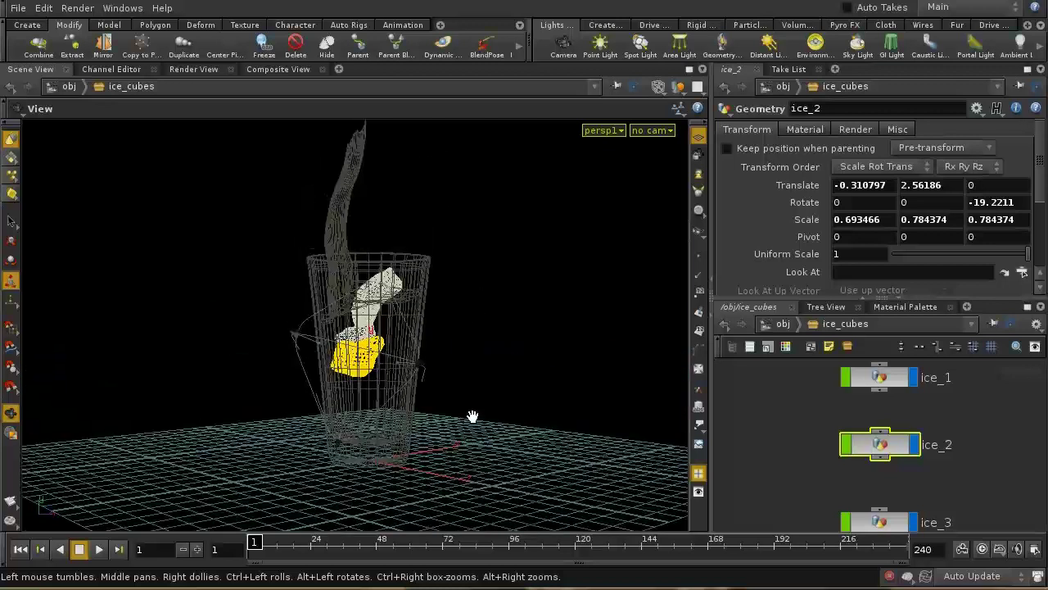
right_click_drag(472, 417, 480, 287)
mouse_move(500, 435)
left_mouse_down()
mouse_move(507, 393)
mouse_move(509, 437)
left_mouse_up()
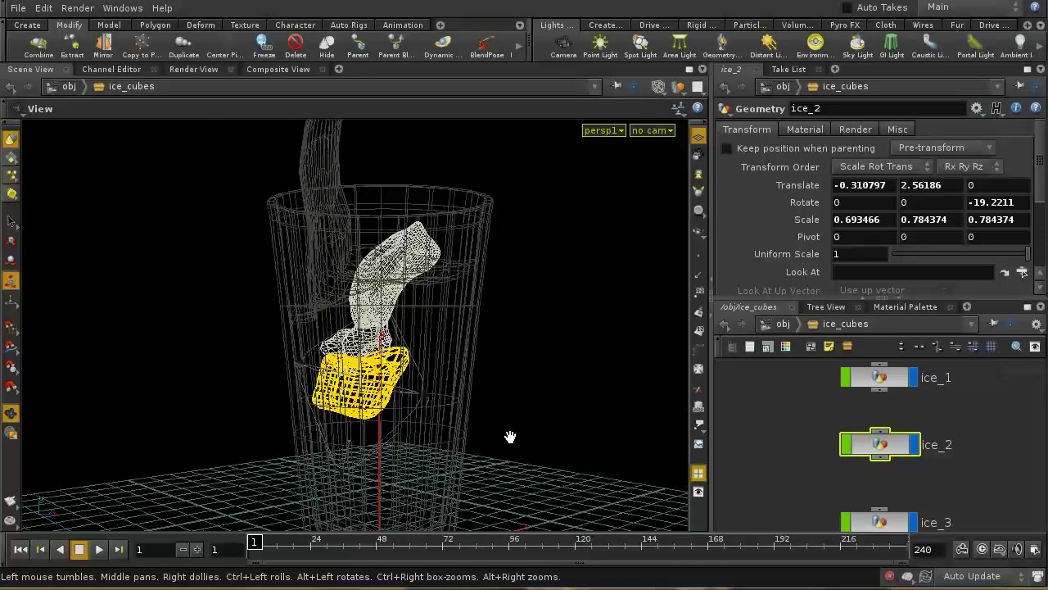
left_click_drag(495, 311, 503, 416)
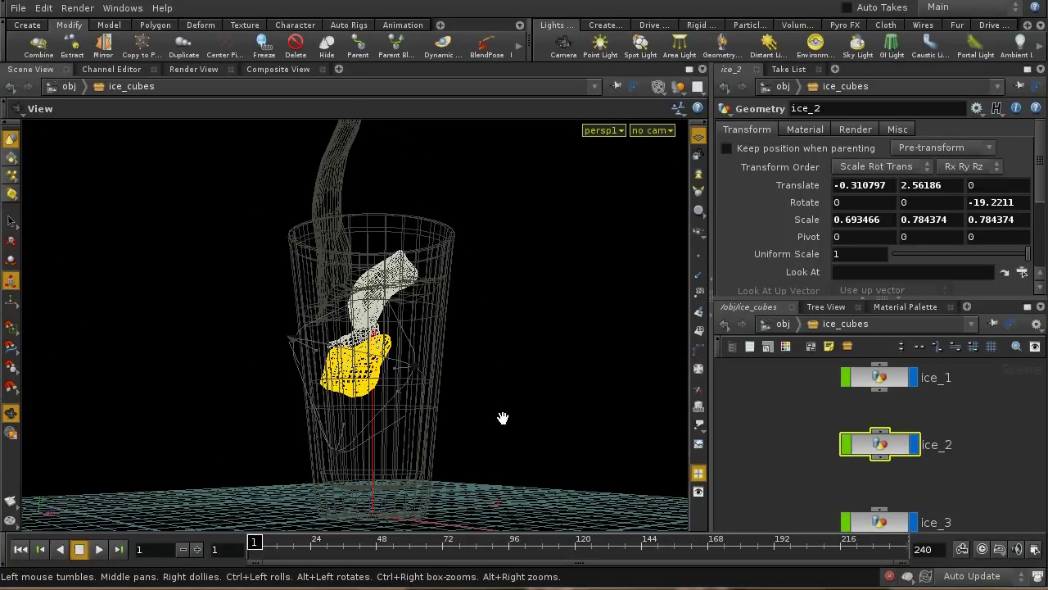
key("e")
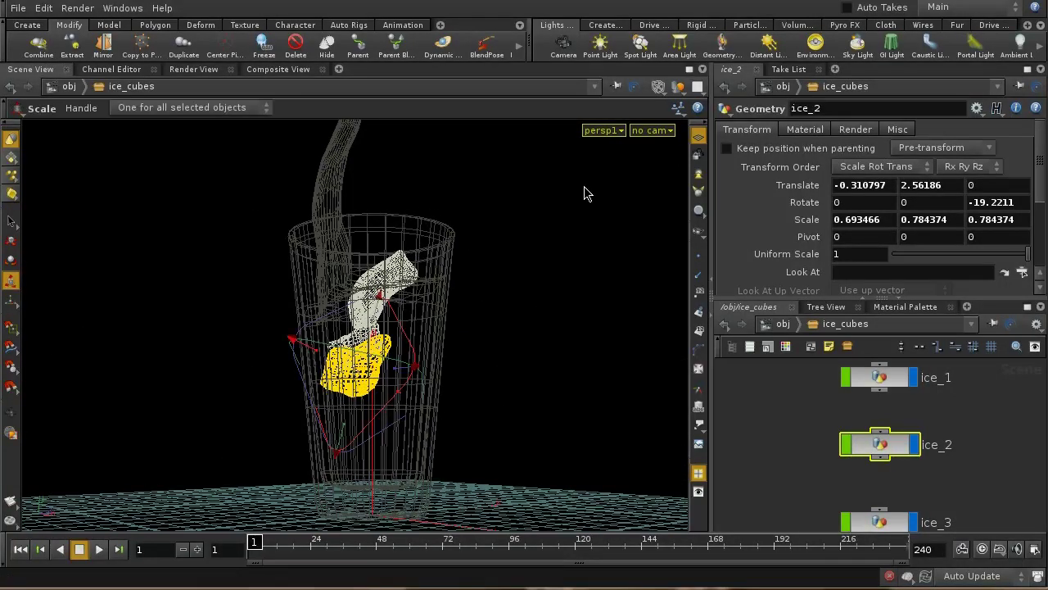
- Create camera cam1 locked to the view, dolly it closer to the glass, and place it under ice_3
left_click(564, 47, "ctrl")
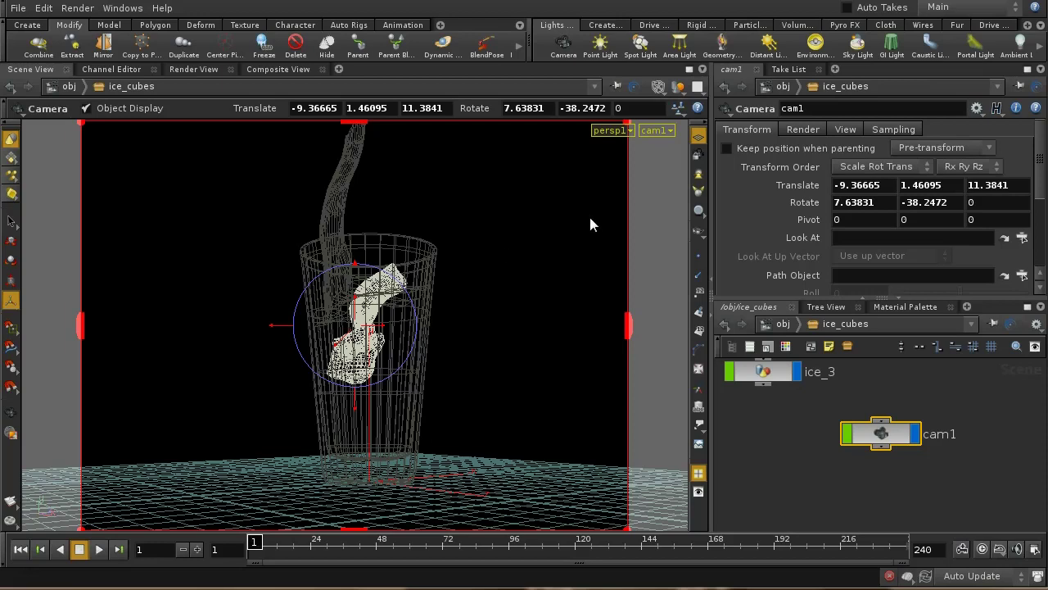
left_click(700, 155)
key("Escape")
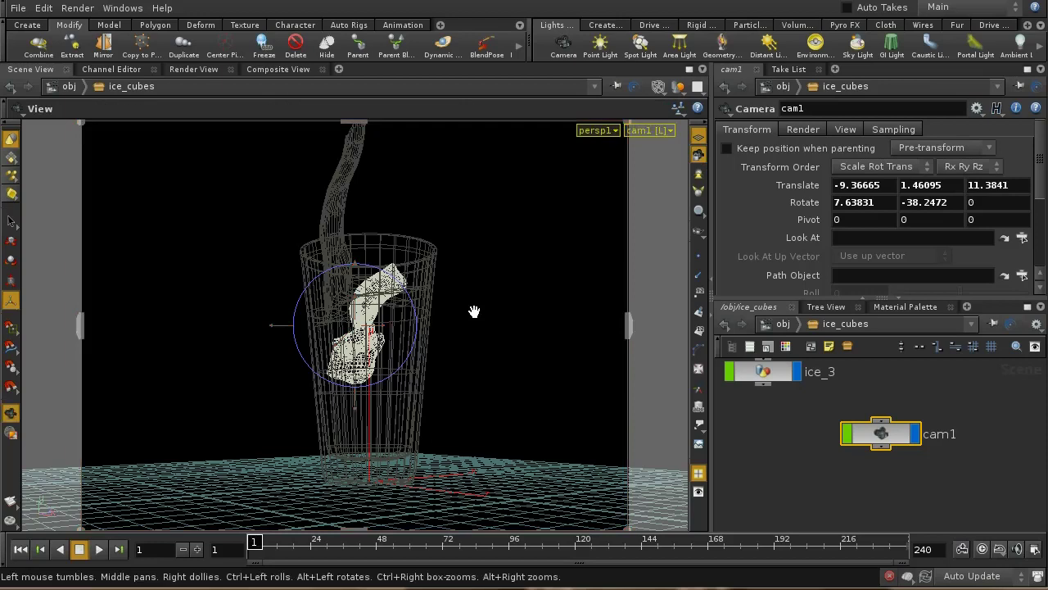
scroll(473, 311, "up", 5)
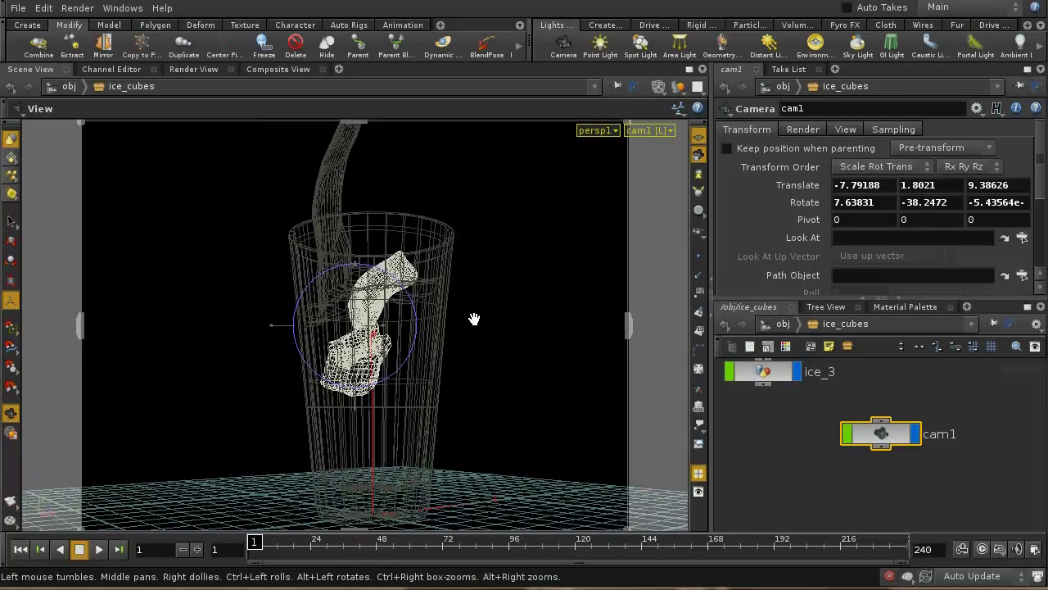
right_click(475, 323)
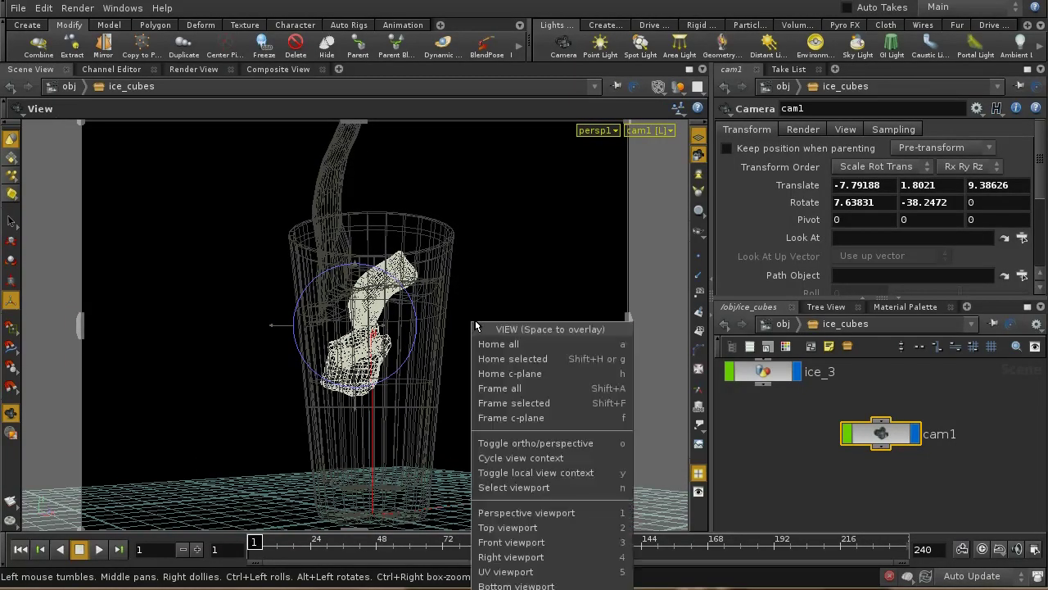
key("Escape")
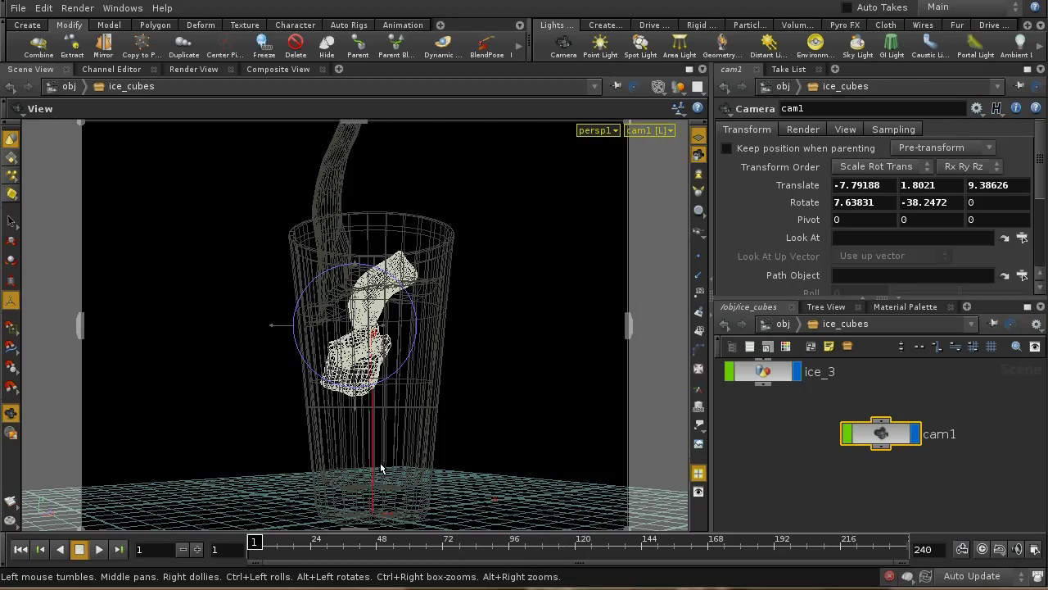
key("Return")
left_click_drag(874, 436, 762, 423)
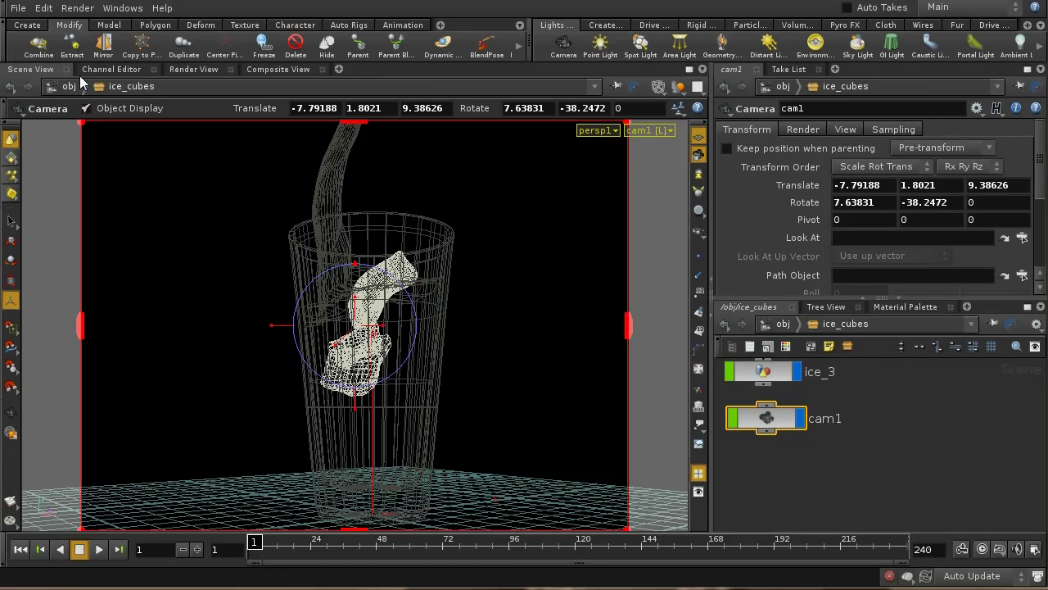
- Create a box object at the origin, rename it 'bubbles' and go inside to its box1 node
left_click(31, 26)
left_click(22, 44)
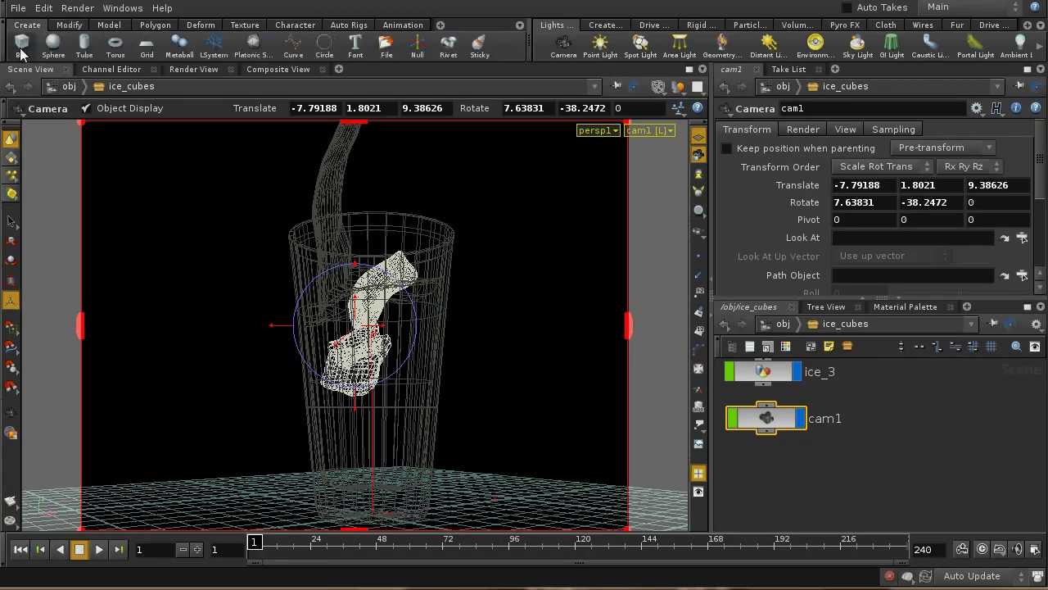
key("Return")
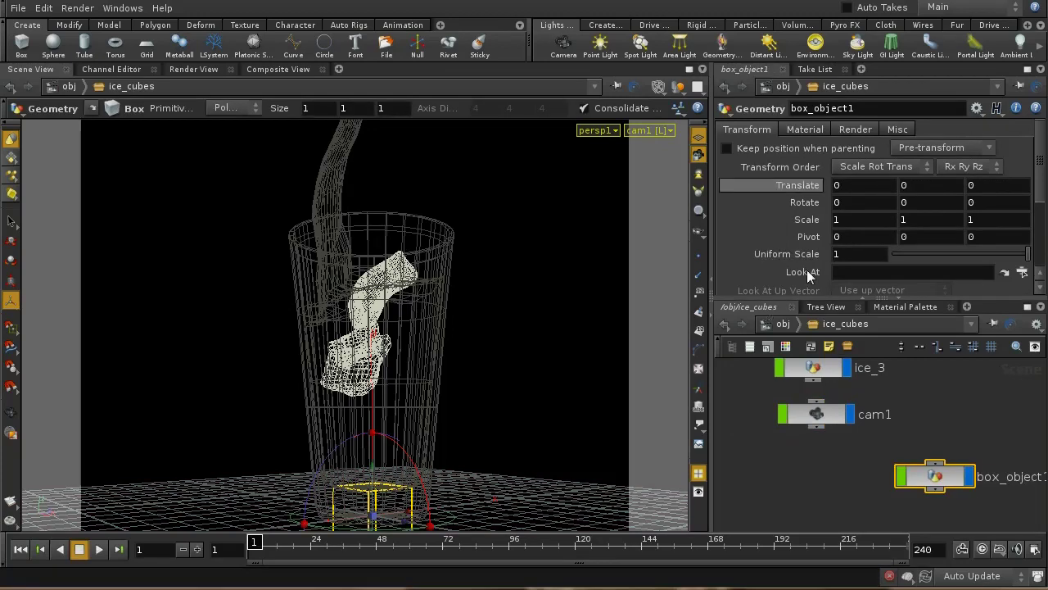
left_click_drag(934, 479, 807, 470)
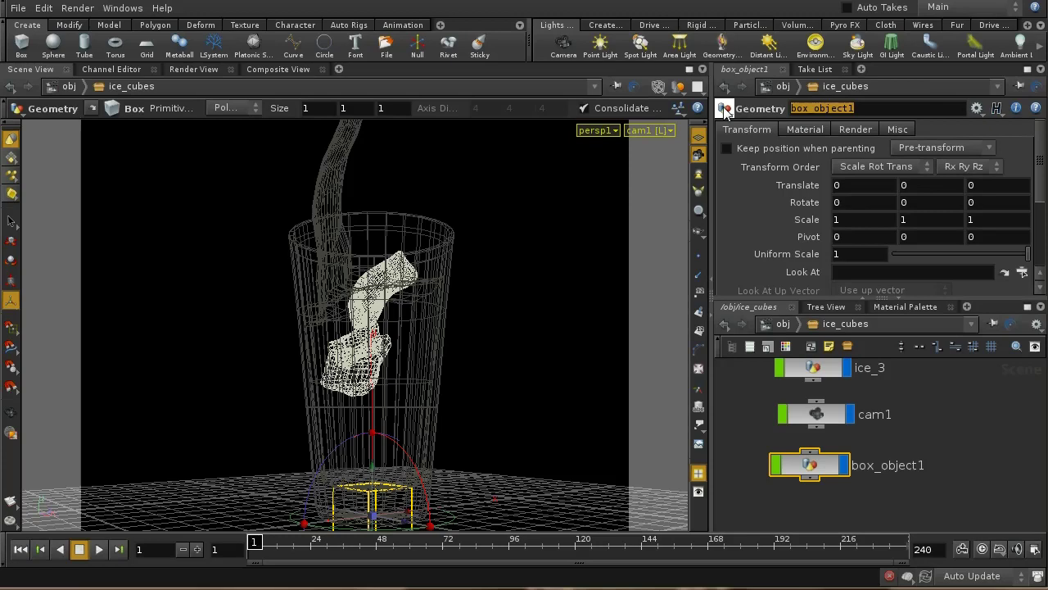
type("bub")
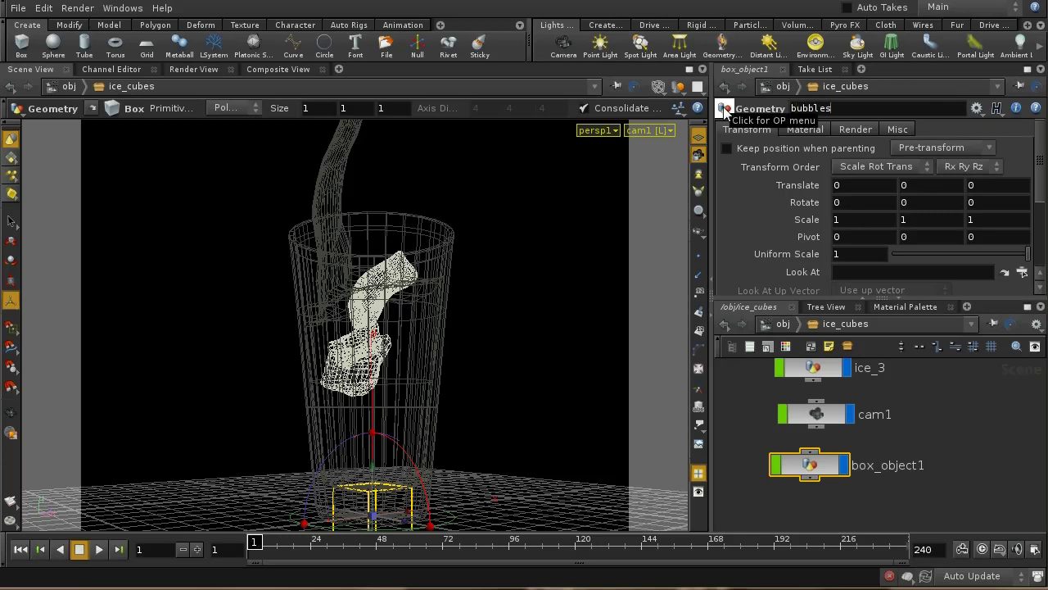
type("bles")
key("Return")
double_click(824, 466)
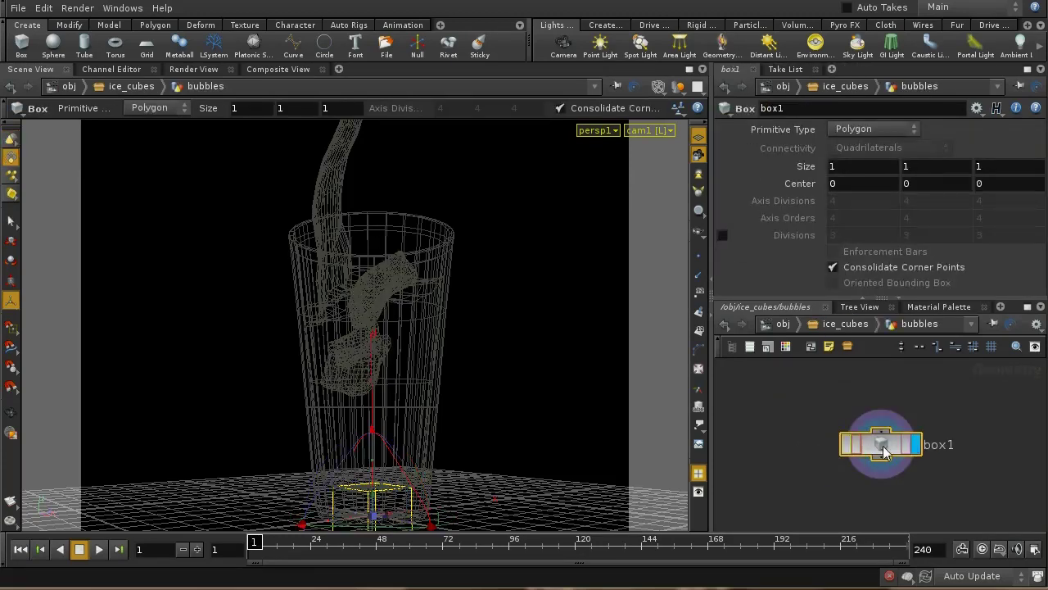
- Set box1 to a Polygon Mesh with axis divisions 4, 4, 4
left_click(856, 131)
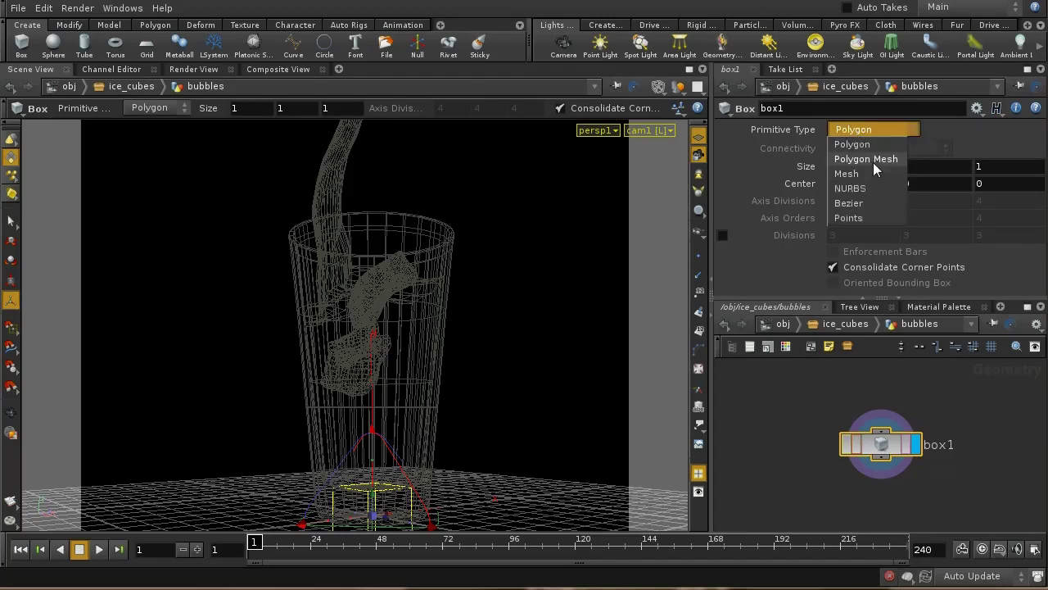
left_click(873, 162)
middle_click_drag(803, 201, 806, 279)
key("Escape")
left_click_drag(482, 467, 476, 368)
key("Return")
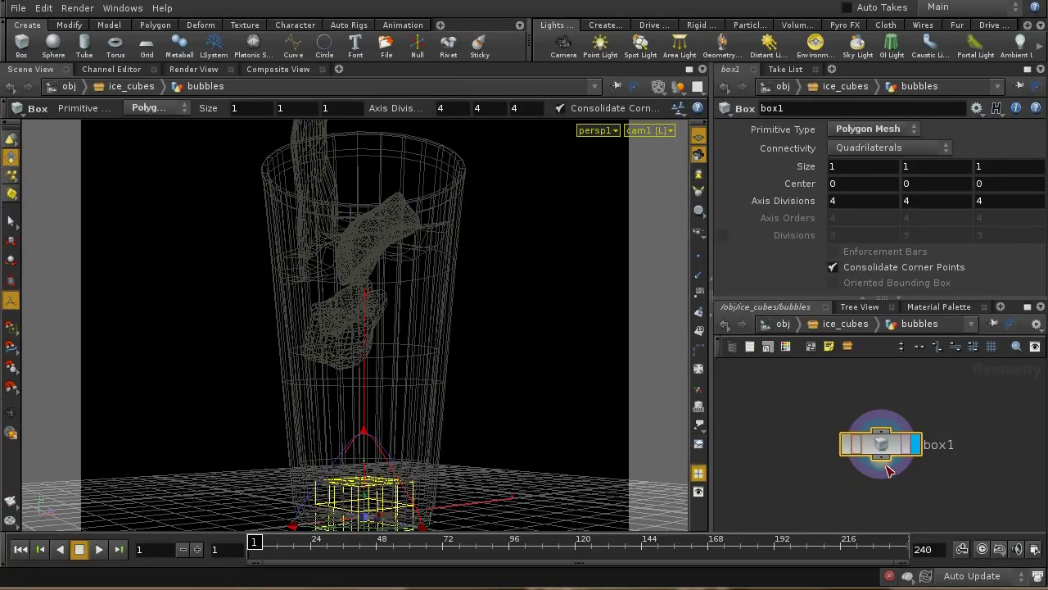
key("Tab")
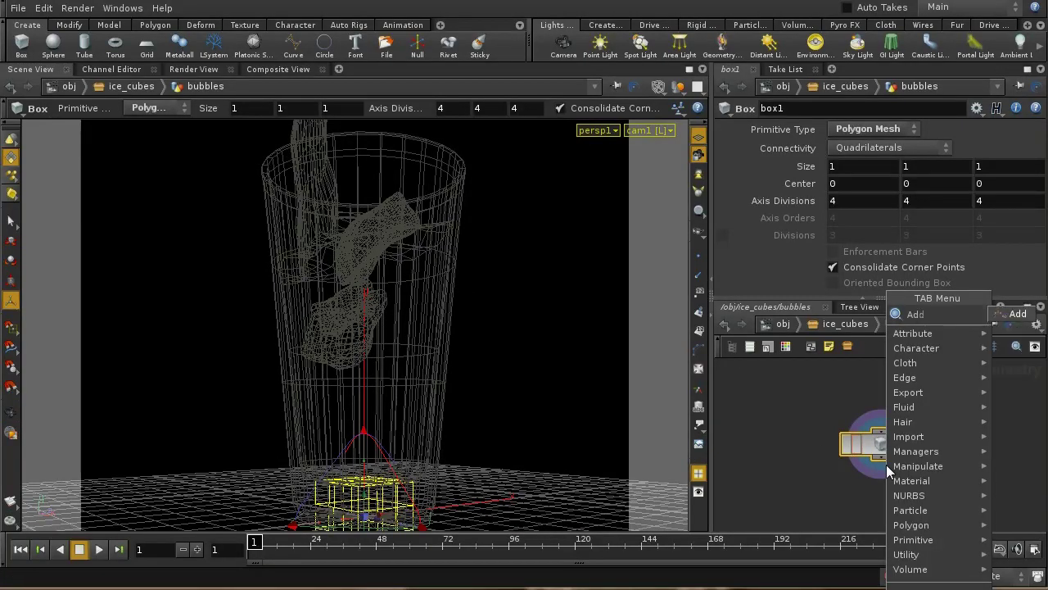
- Add a displayed add1 node below box1 set to Delete Geometry But Keep the Points
type("scatter")
key("Return")
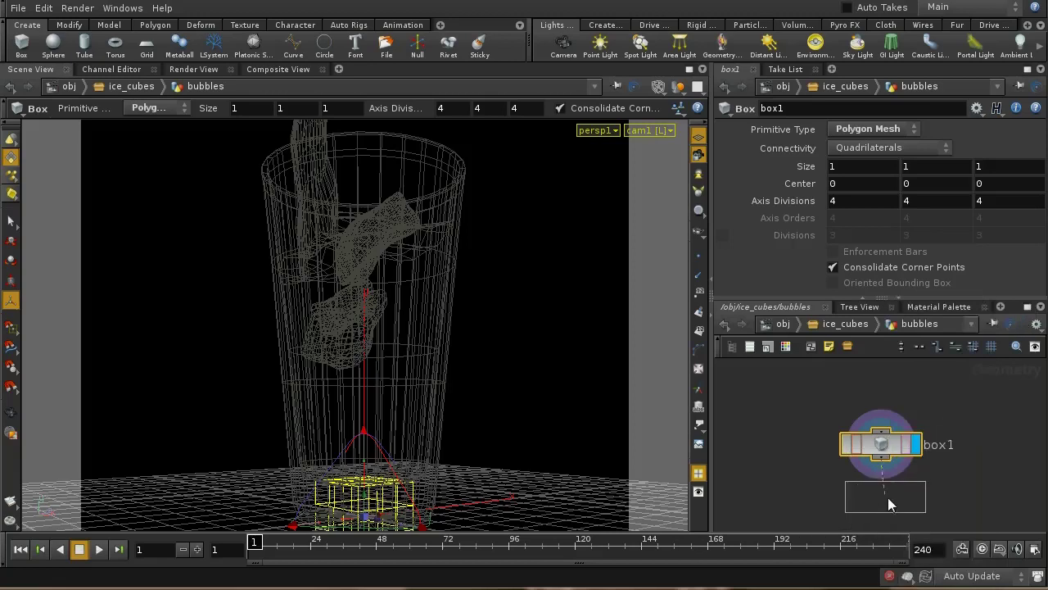
left_click(881, 505)
left_click(915, 501)
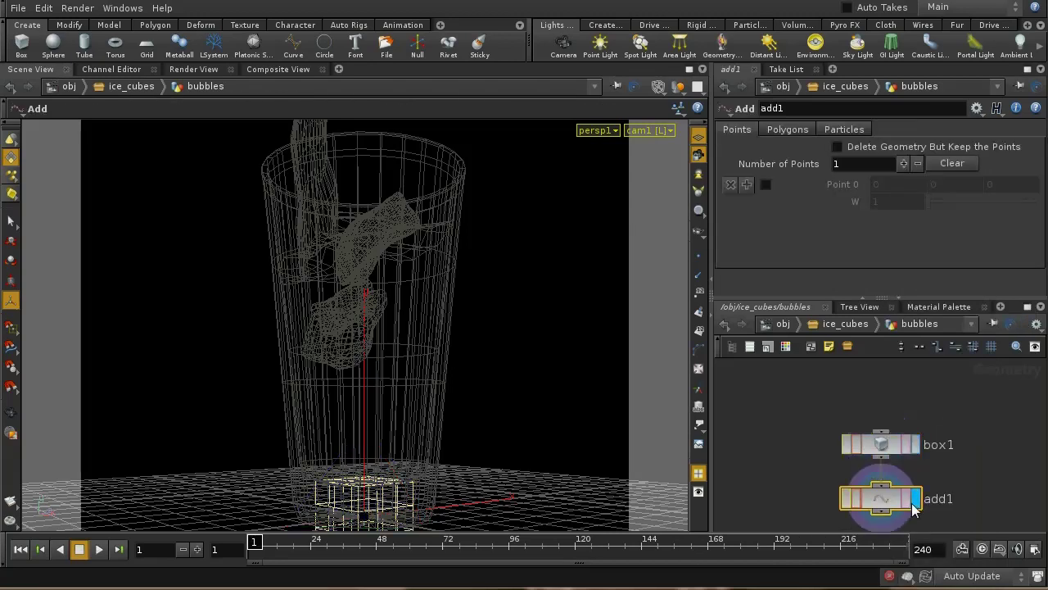
left_click_drag(887, 501, 886, 509)
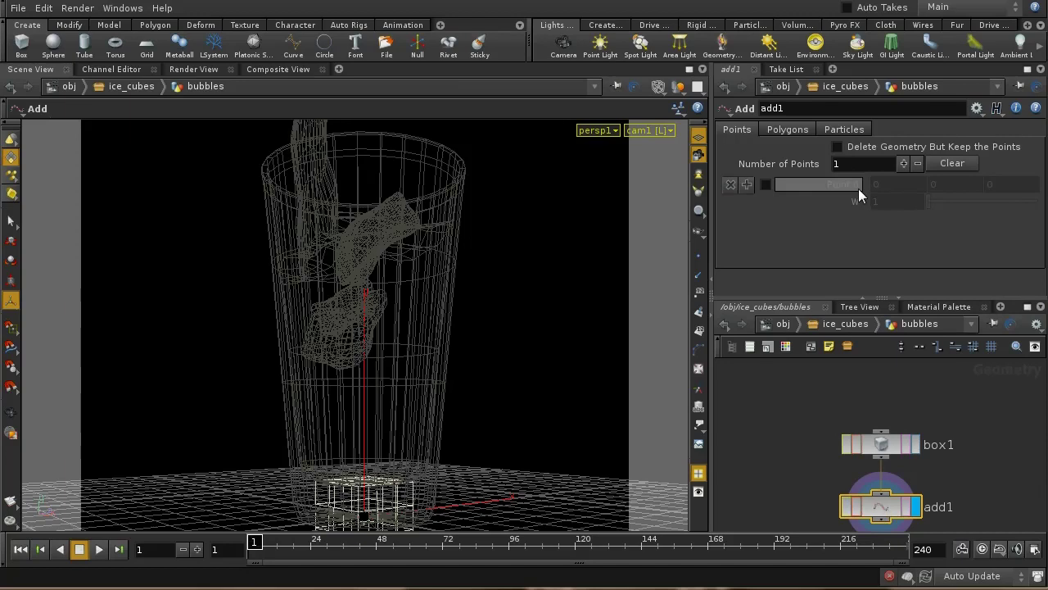
left_click(850, 147)
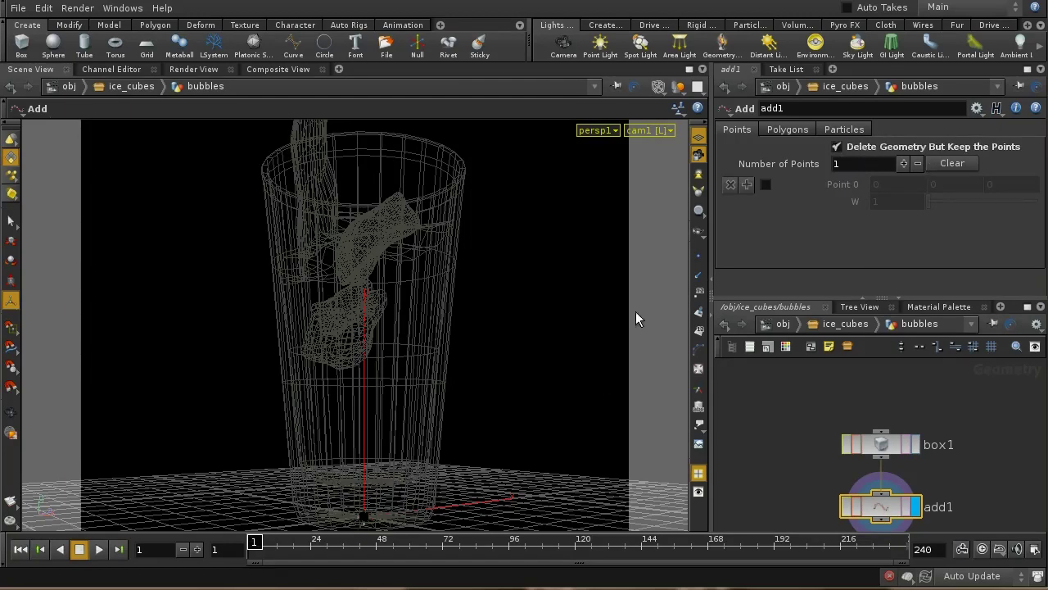
left_click(699, 256)
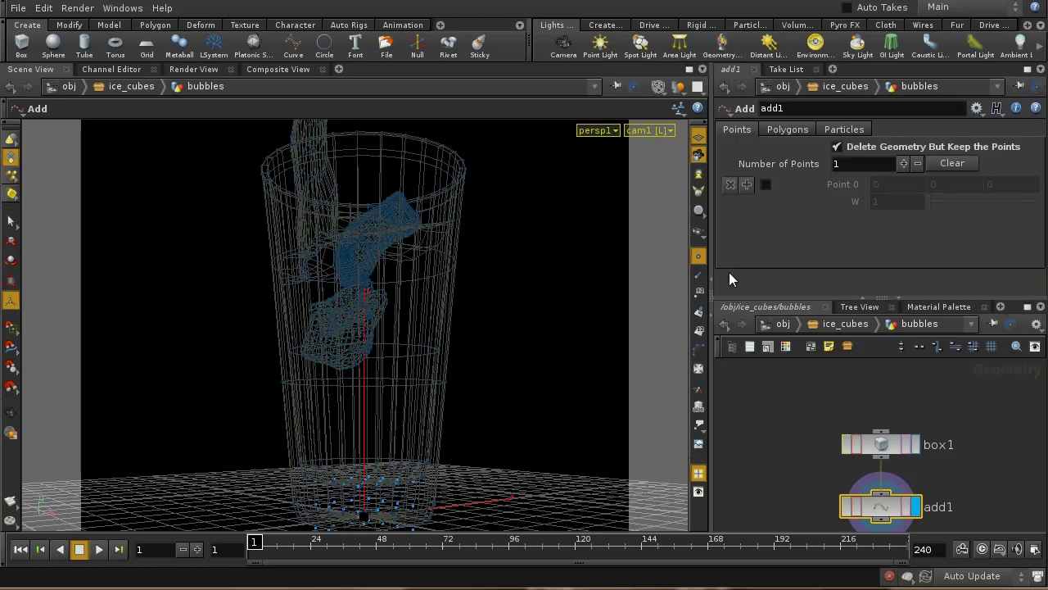
key("Escape")
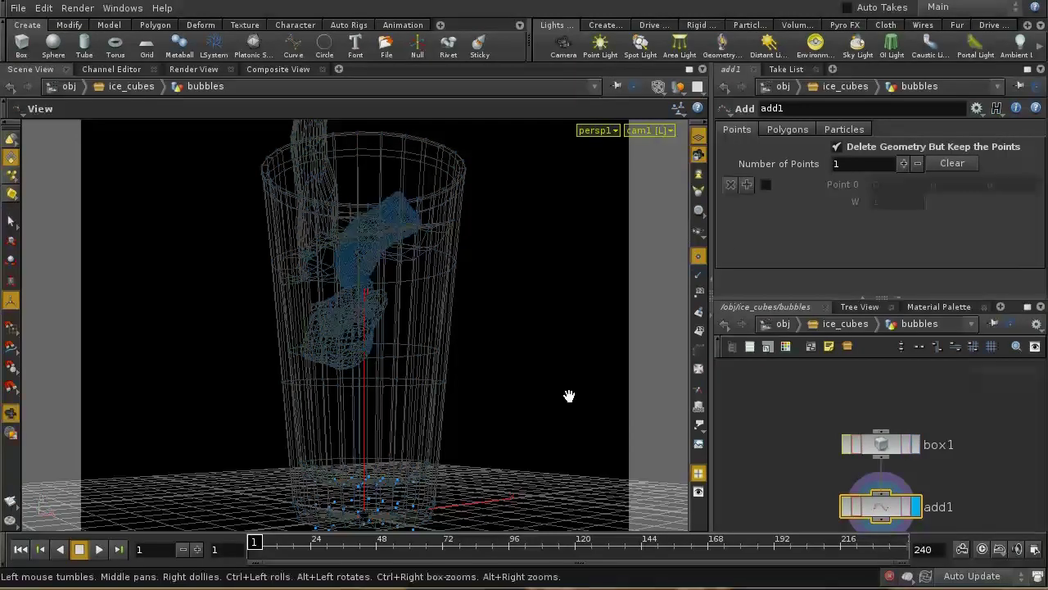
left_click_drag(569, 396, 526, 358)
key("Return")
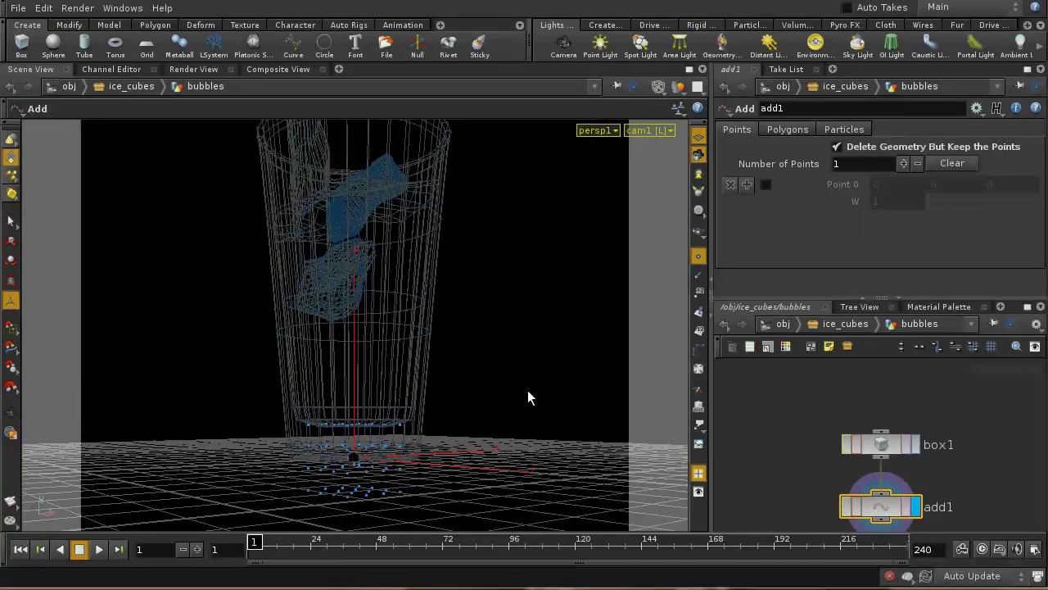
key("Return")
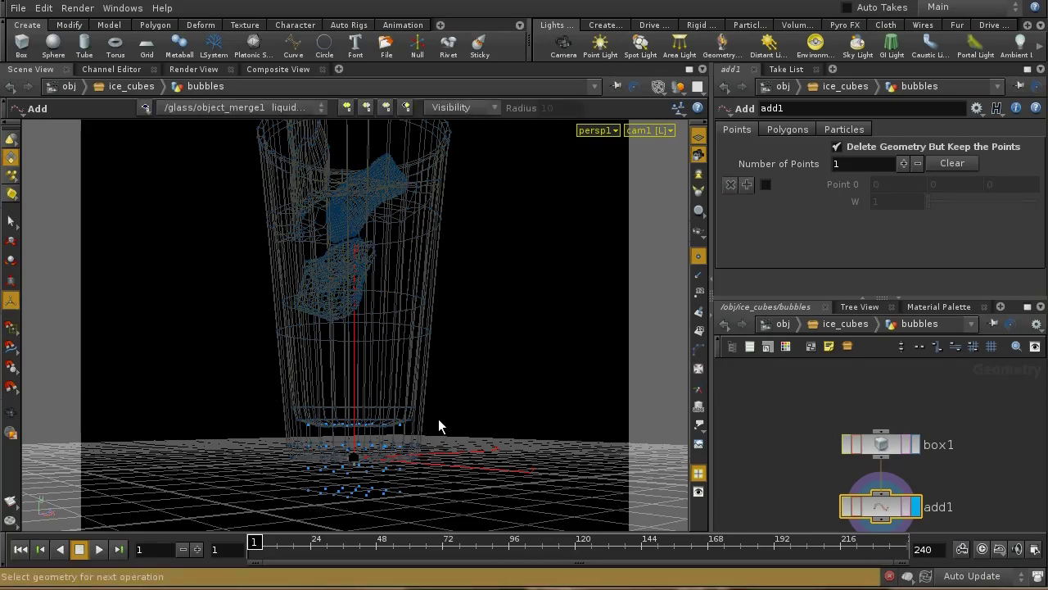
- Box-select all the bubble points and lift them up inside the glass
key("s")
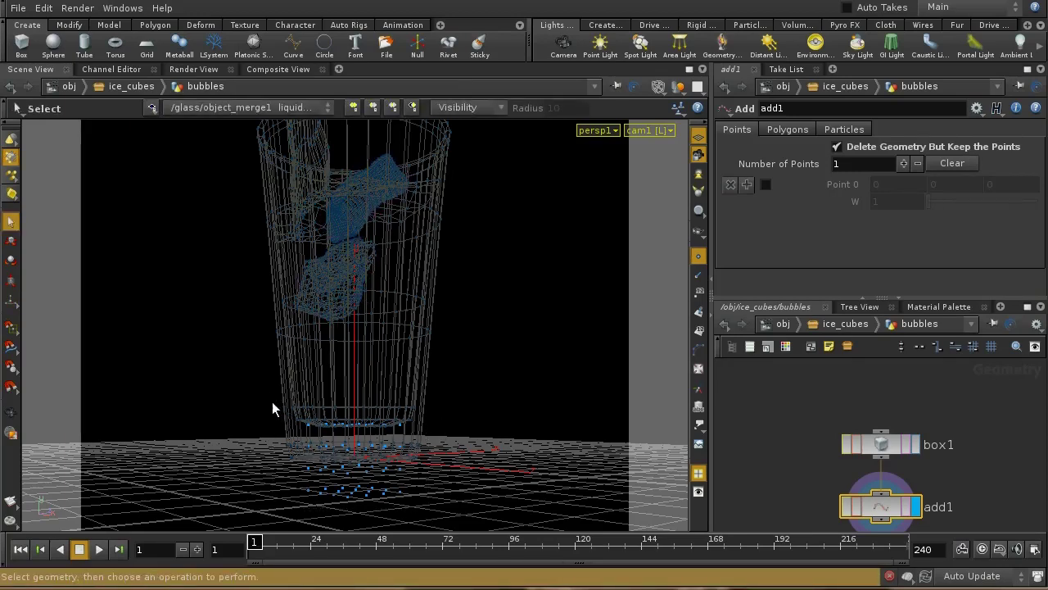
left_click_drag(273, 409, 453, 523)
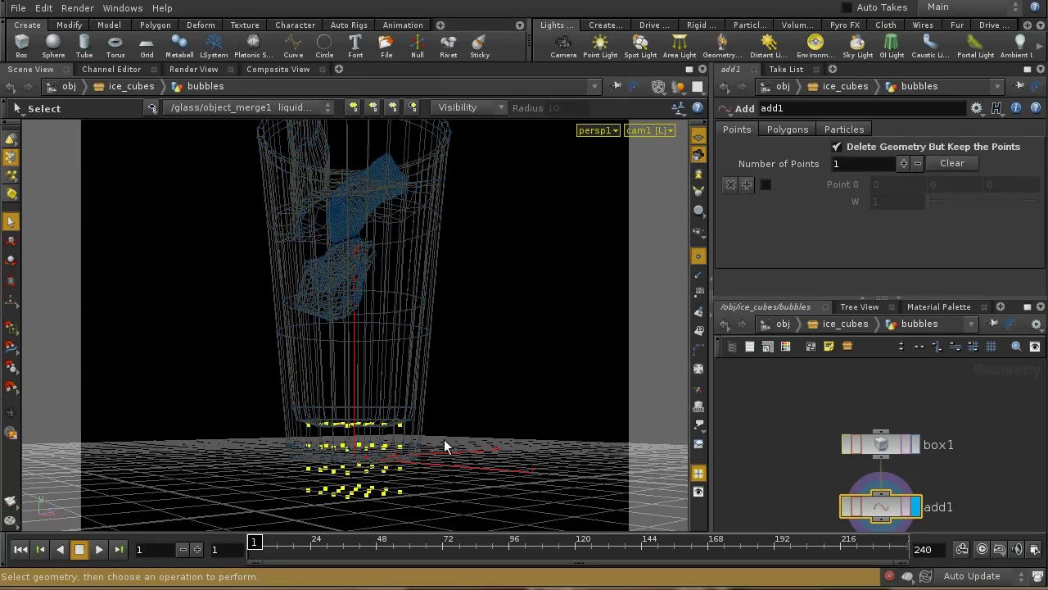
key("t")
left_click_drag(356, 427, 361, 287)
left_click_drag(472, 318, 414, 348)
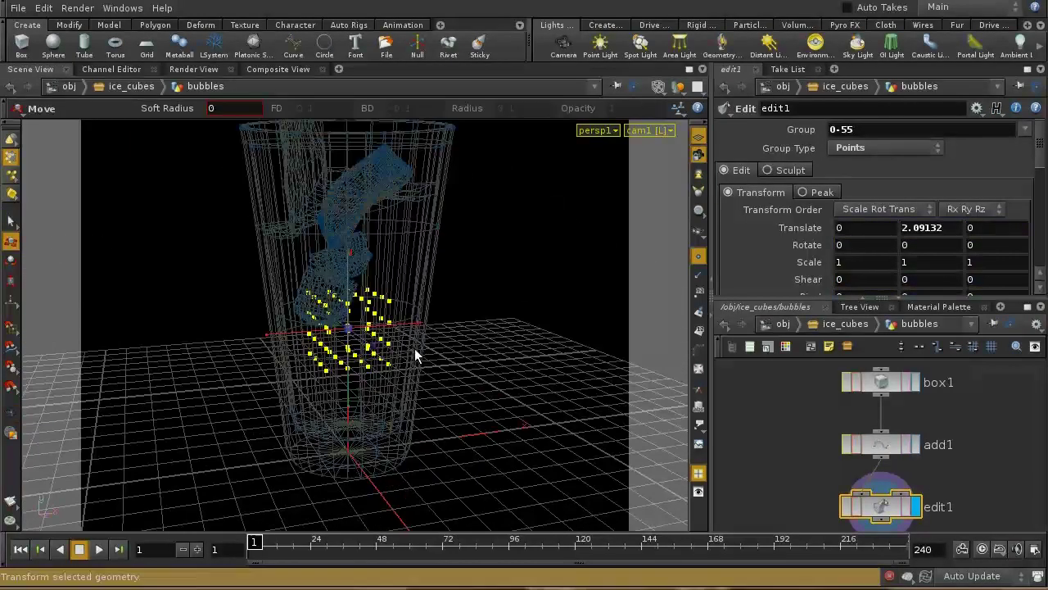
- Raise point 12 a little higher and orbit around the glass to check it
left_click(391, 303)
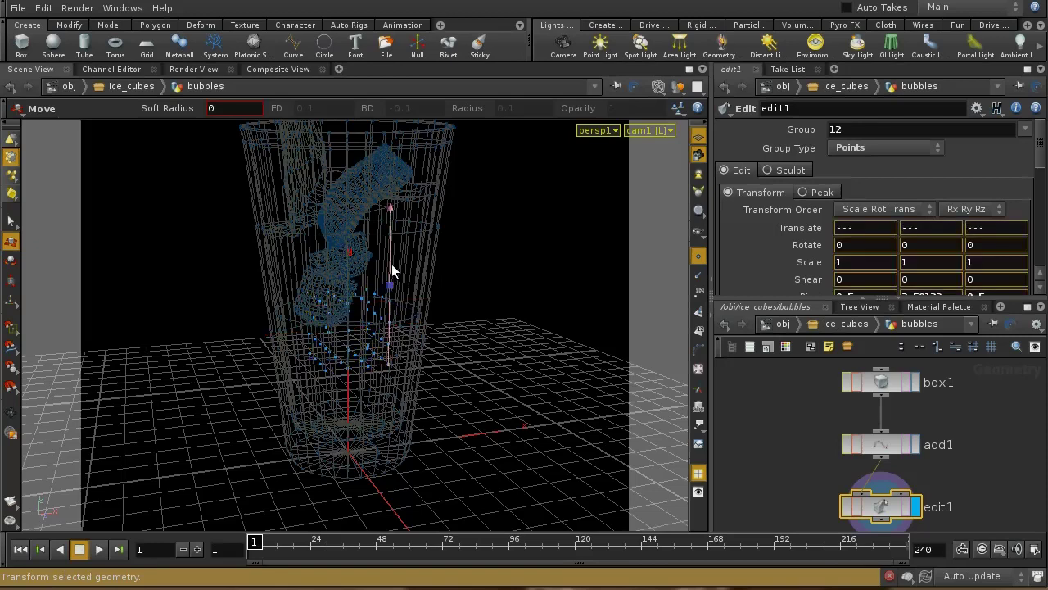
left_click_drag(393, 270, 398, 241)
left_click_drag(451, 280, 502, 282)
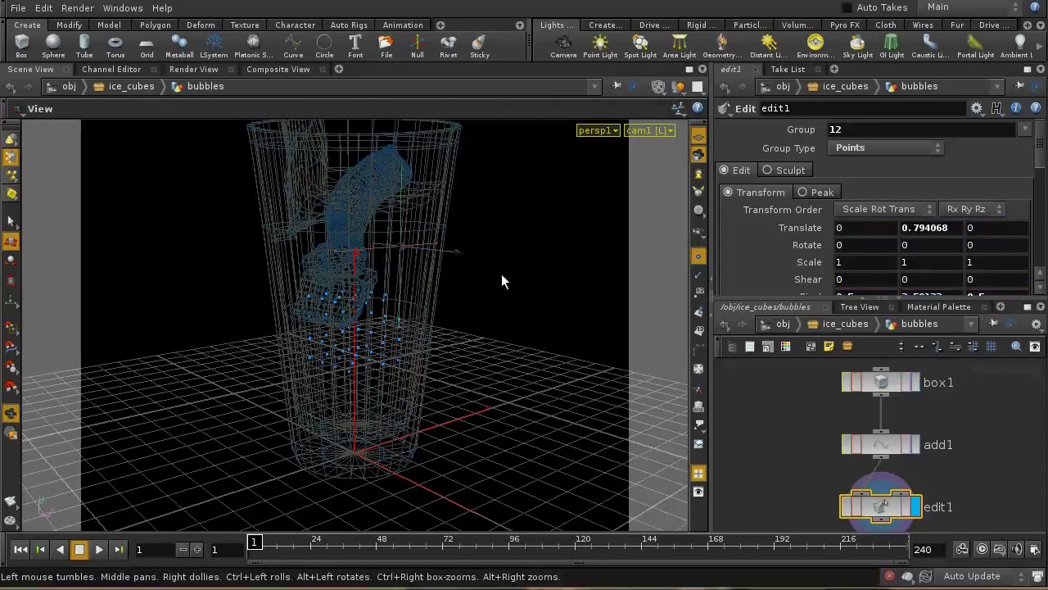
key("Return")
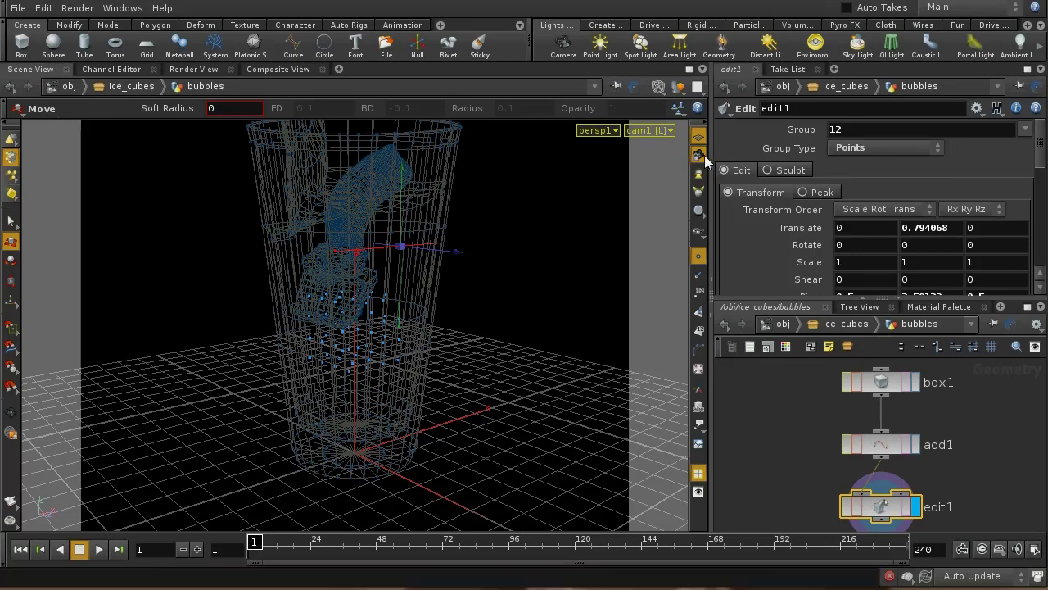
key("Escape")
left_click_drag(496, 265, 574, 257)
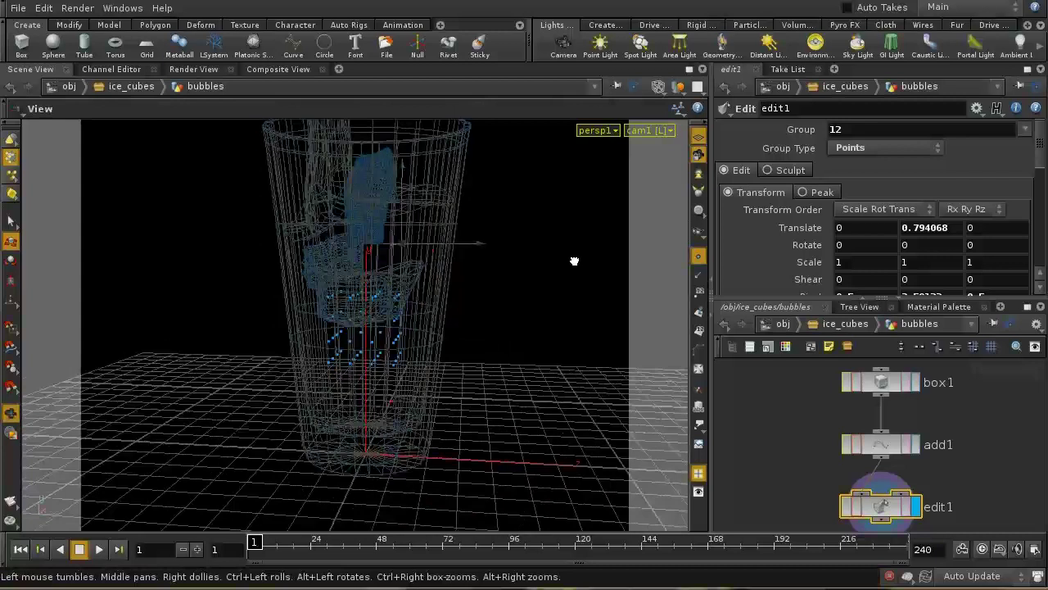
left_click_drag(531, 213, 428, 335)
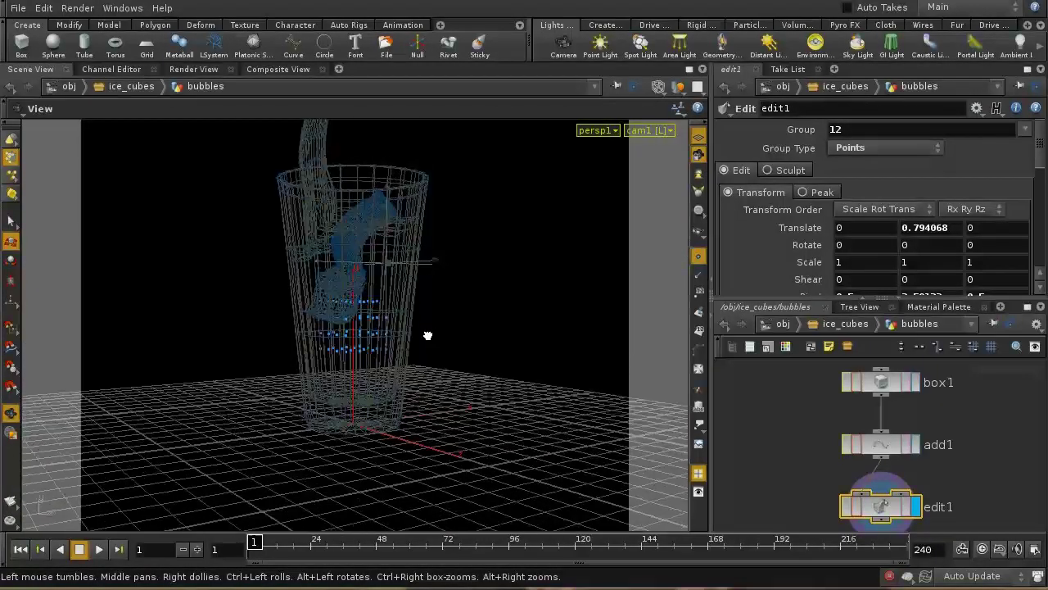
mouse_move(480, 402)
right_mouse_down()
mouse_move(479, 275)
mouse_move(480, 433)
mouse_move(482, 421)
right_mouse_up()
key("t")
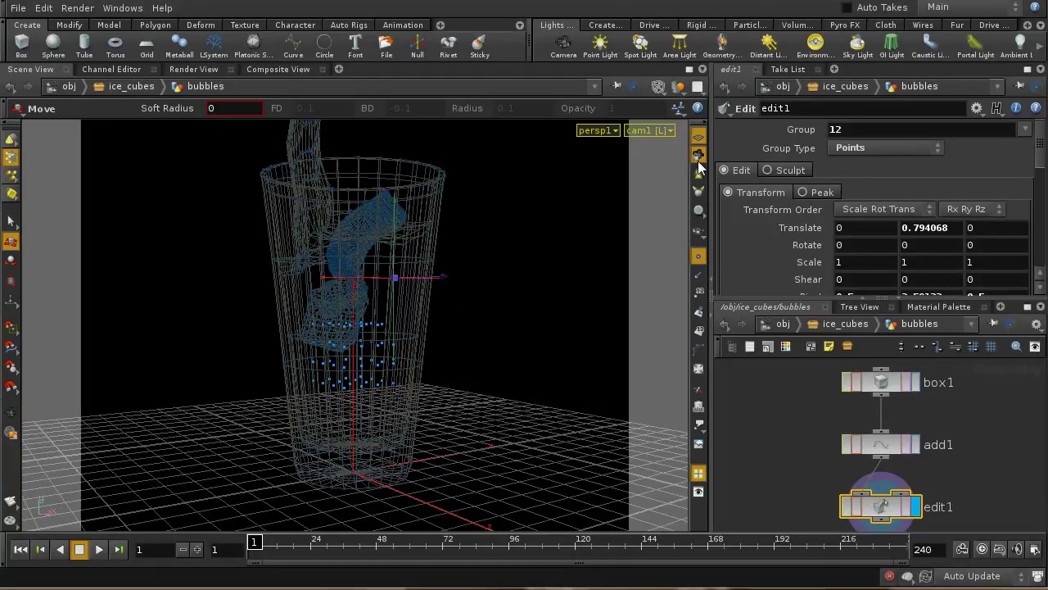
key("Escape")
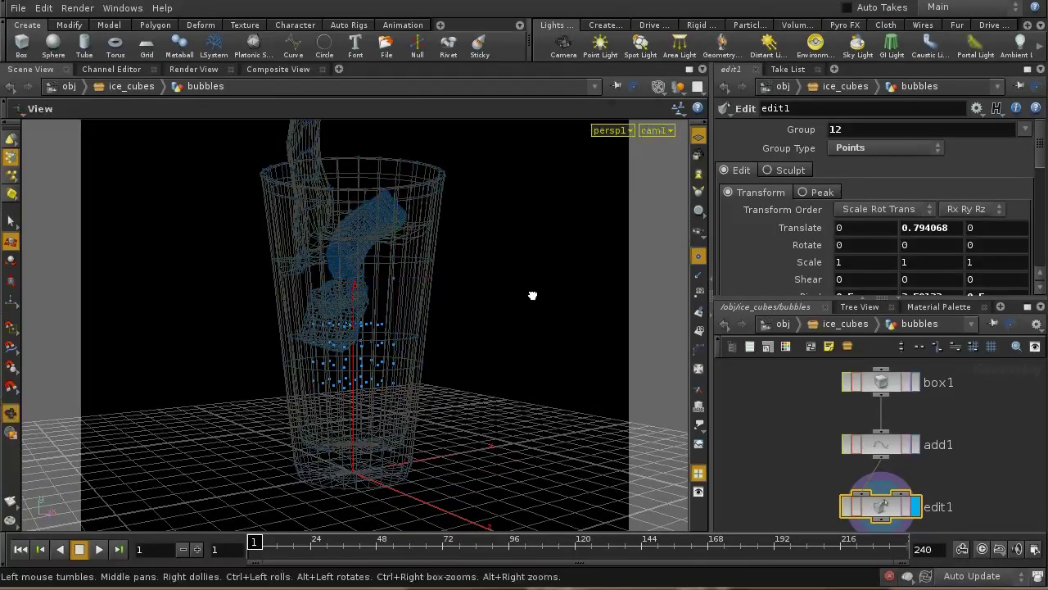
left_click_drag(533, 298, 489, 356)
- Raise bubble points 8, 4, 13, 49, 51, 0 and 1 higher inside the glass
key("t")
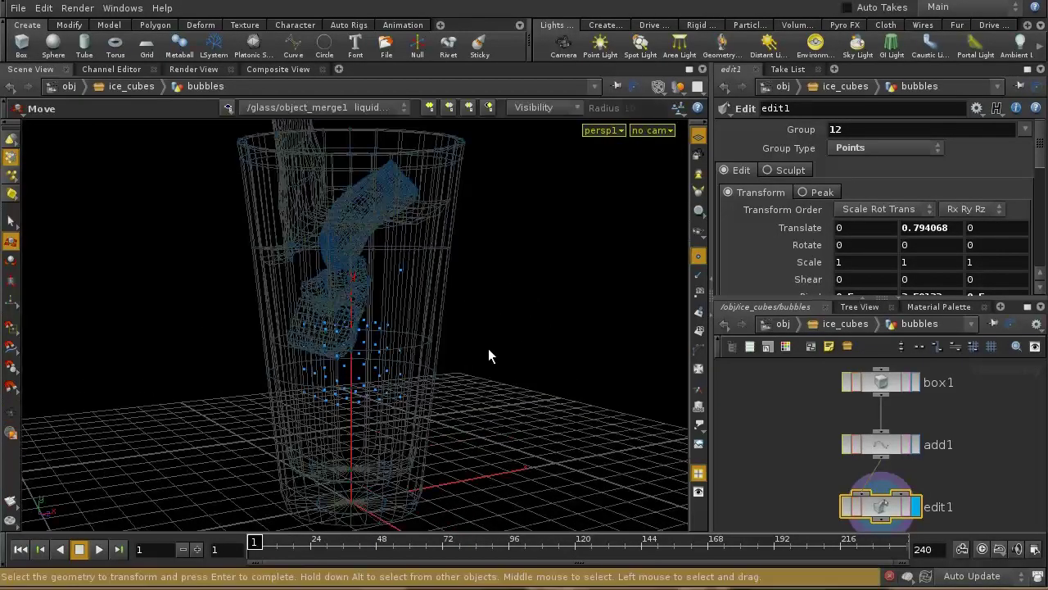
left_click(399, 351)
left_click_drag(401, 335, 381, 263)
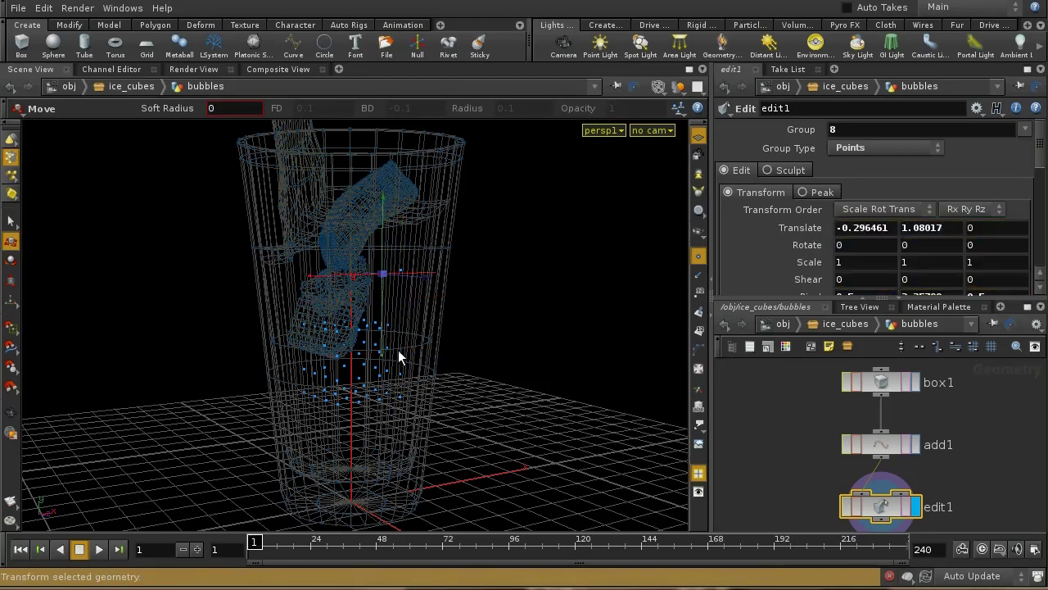
left_click(400, 373)
left_click_drag(403, 347, 384, 284)
left_click(379, 336)
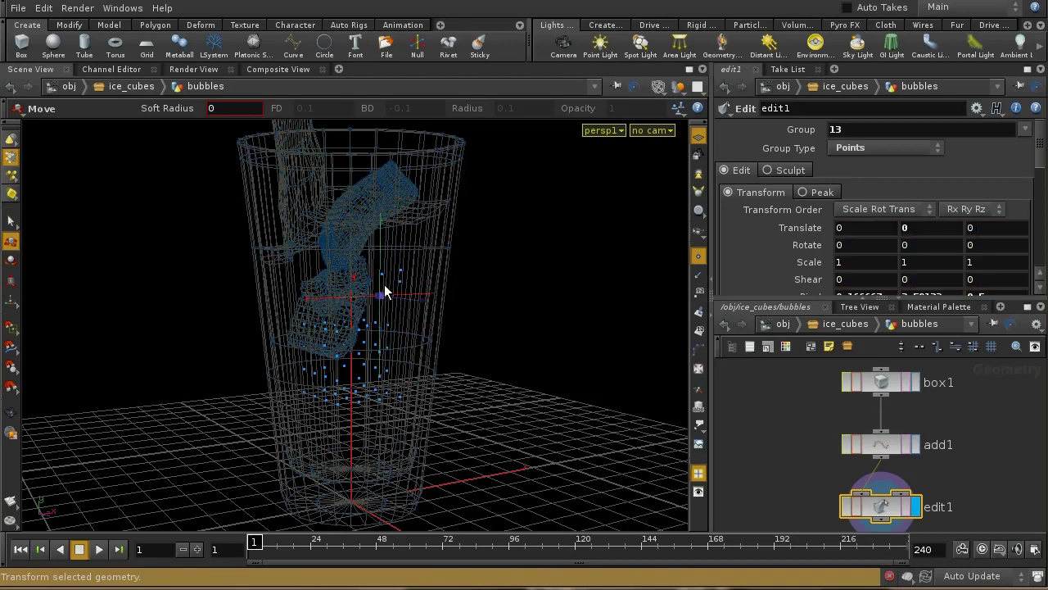
left_click(388, 370)
left_click_drag(391, 373, 435, 208)
left_click(386, 349)
left_click_drag(390, 331, 402, 235)
left_click(403, 400)
left_click_drag(403, 376, 408, 313)
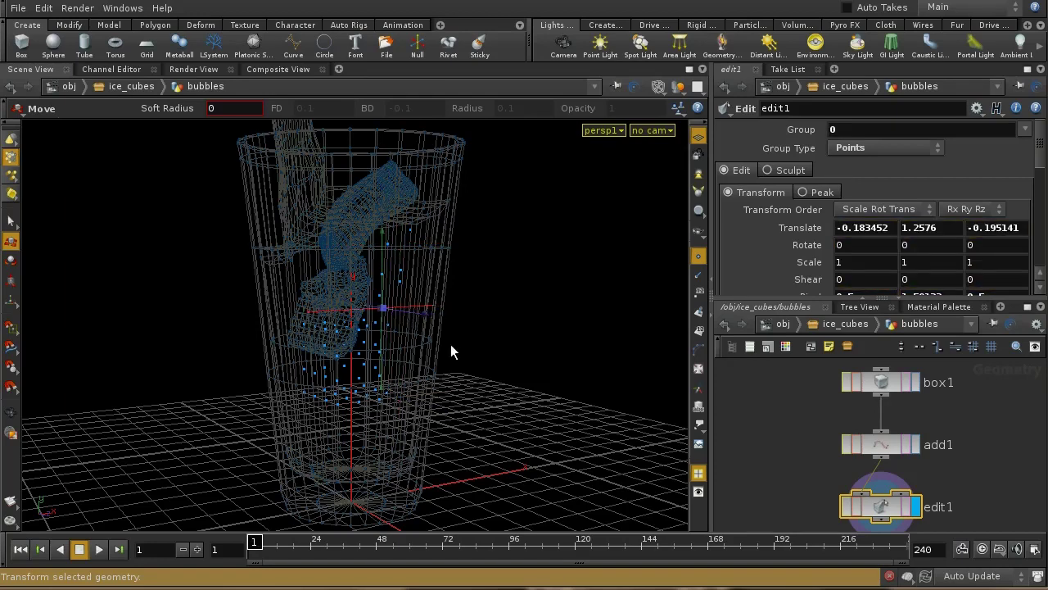
left_click(383, 398)
left_click_drag(378, 397, 386, 283)
left_click_drag(443, 306, 421, 276)
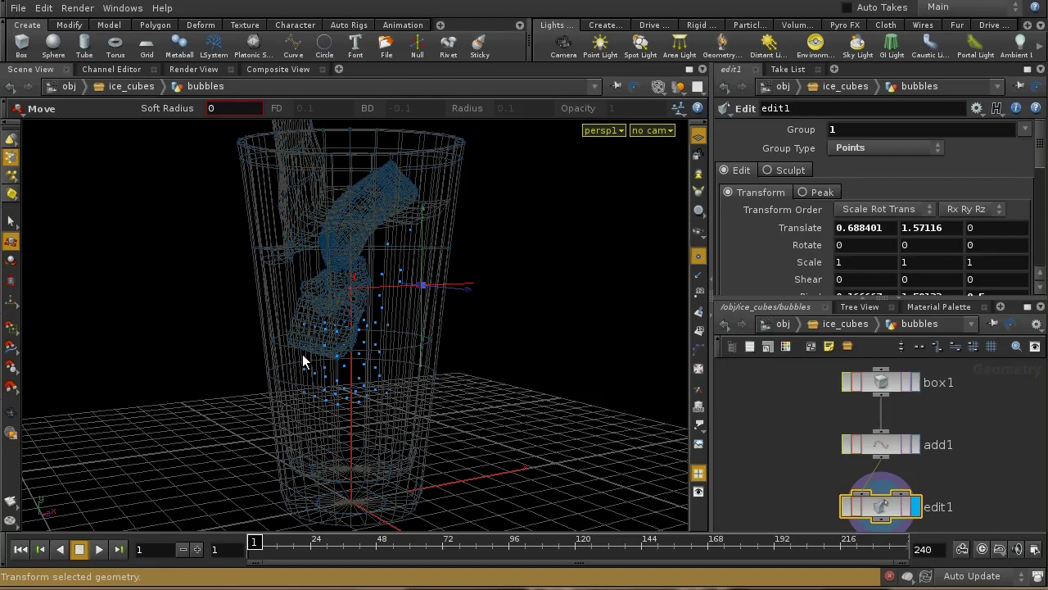
- Box-select the lower cluster of bubble points and delete them, creating blast1
key("s")
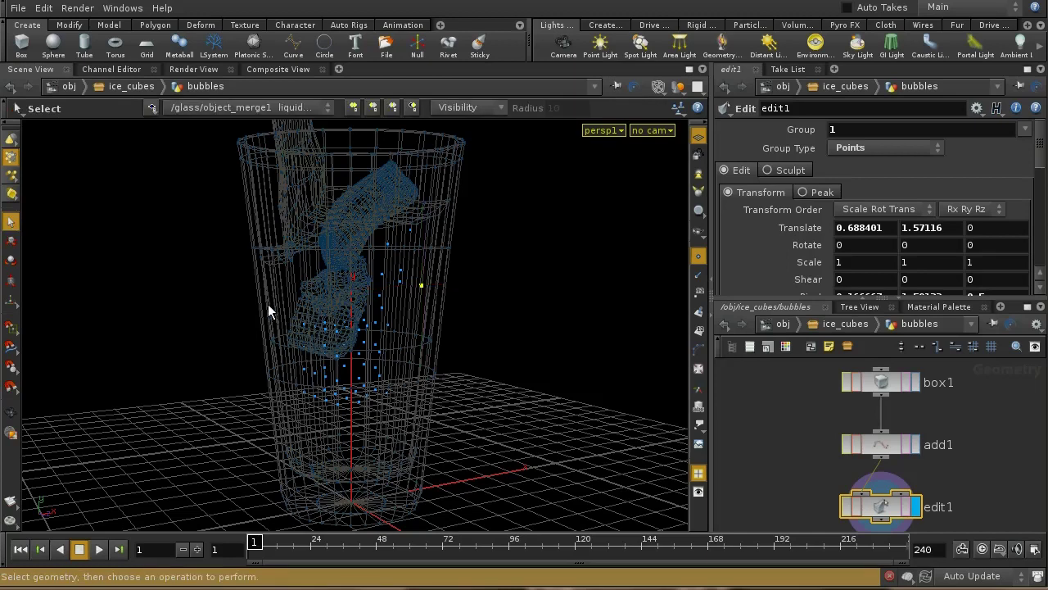
left_click_drag(267, 304, 428, 402)
key("Delete")
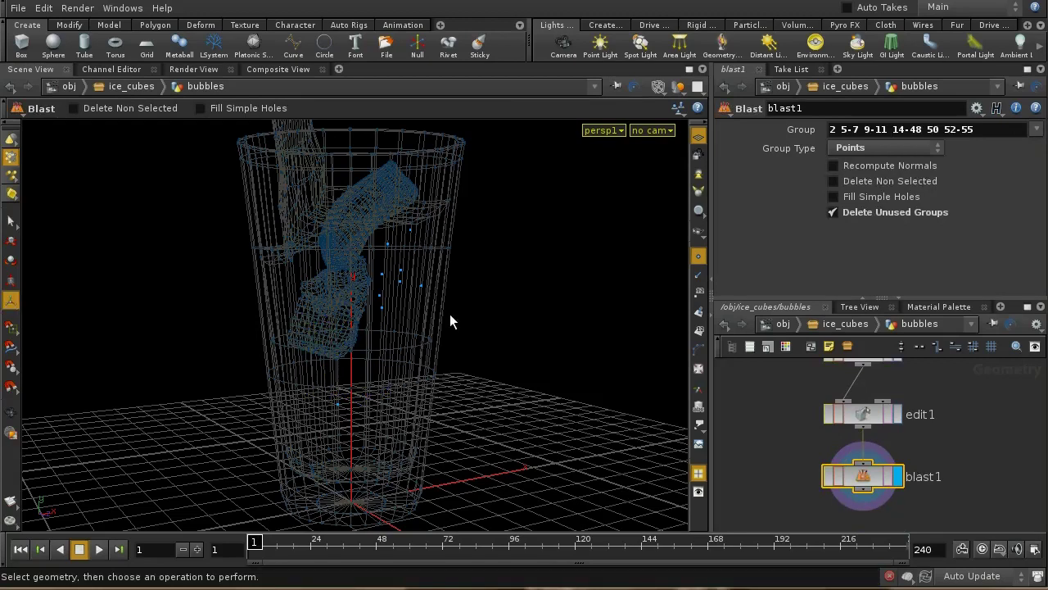
- Add a point1 node wired below blast1, set its display flag, and show its Particle settings
middle_click_drag(869, 513, 875, 429)
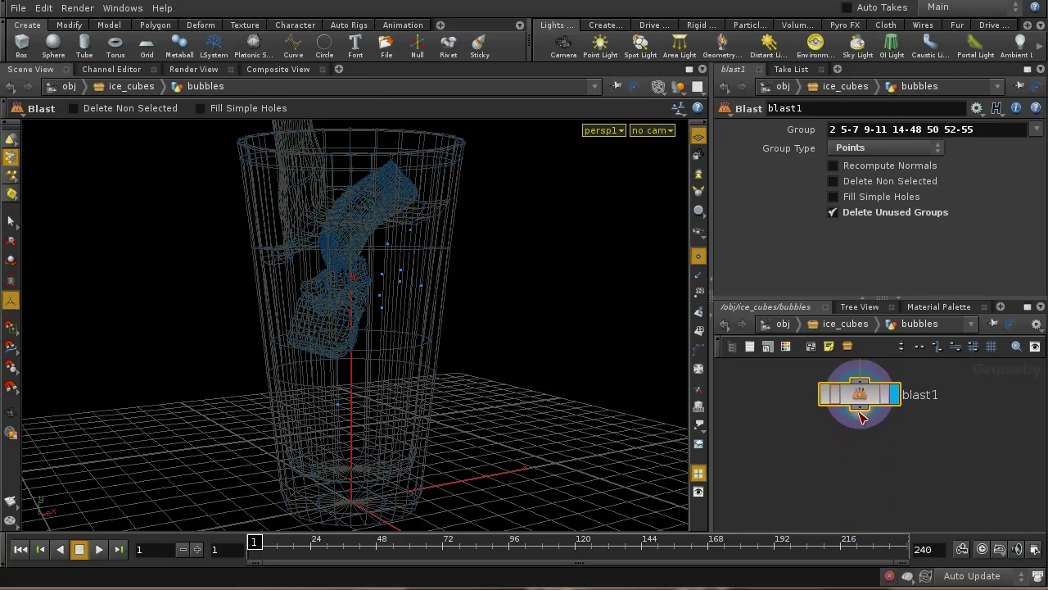
key("Tab")
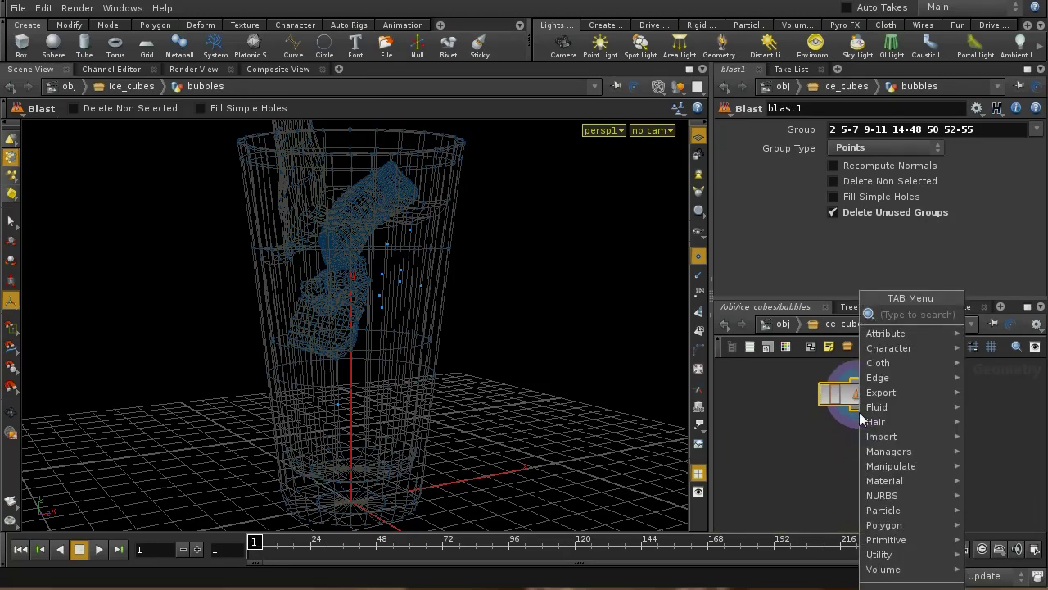
type("Point")
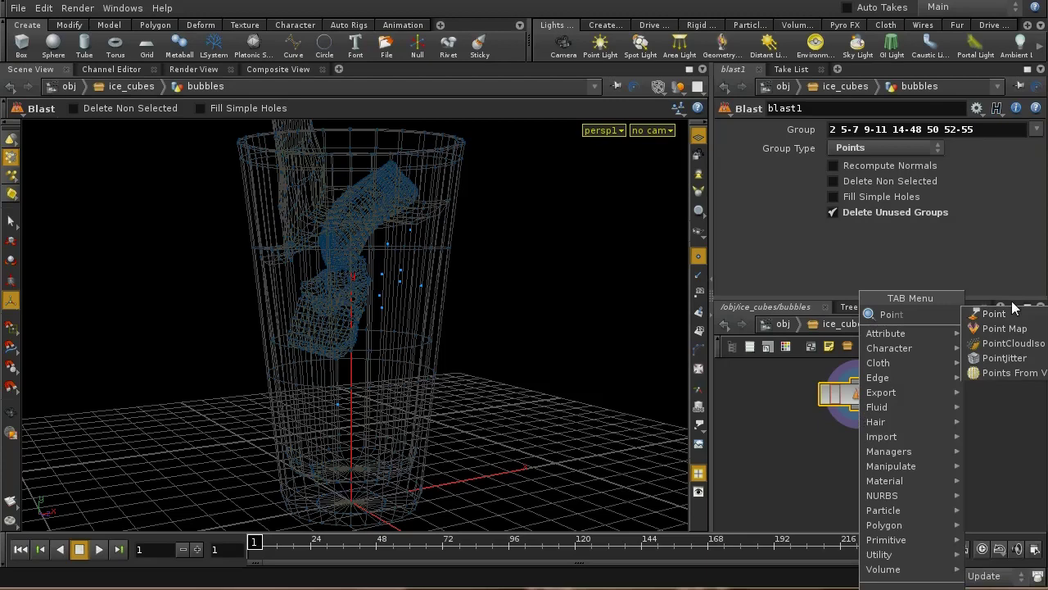
left_click(1000, 313)
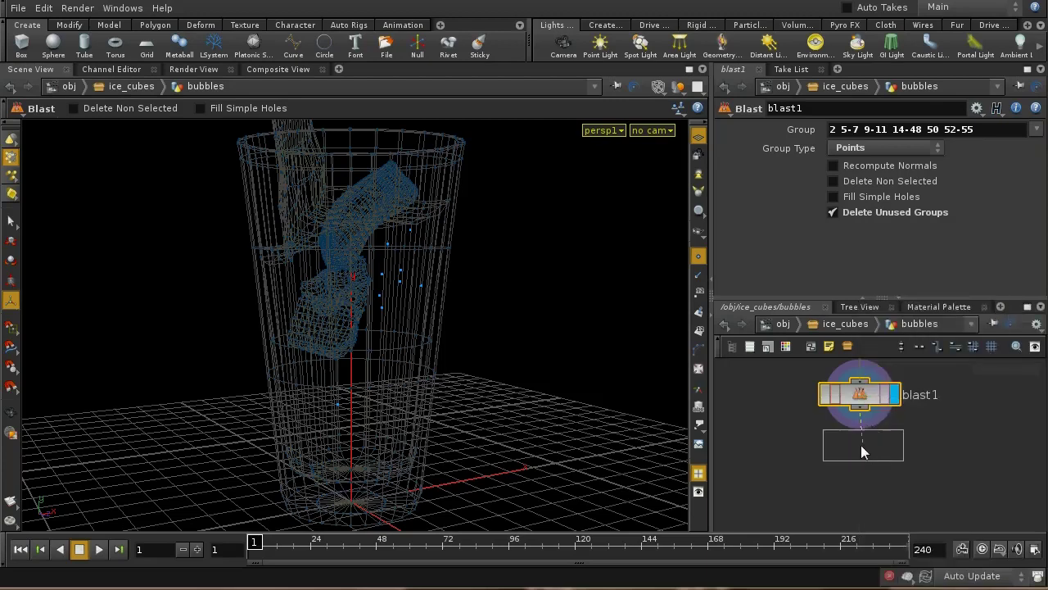
left_click(860, 443)
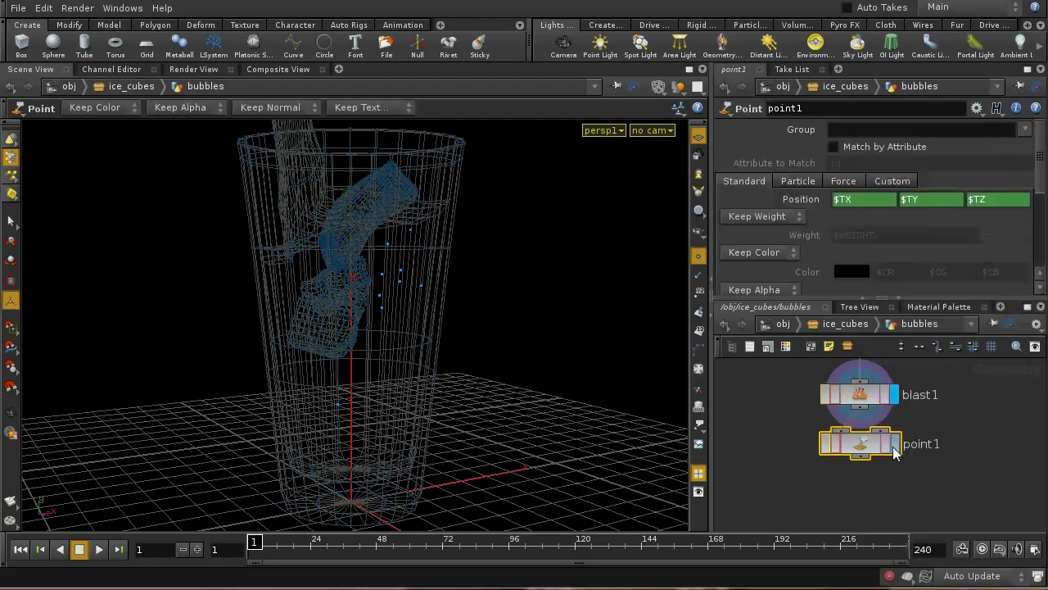
left_click(894, 443)
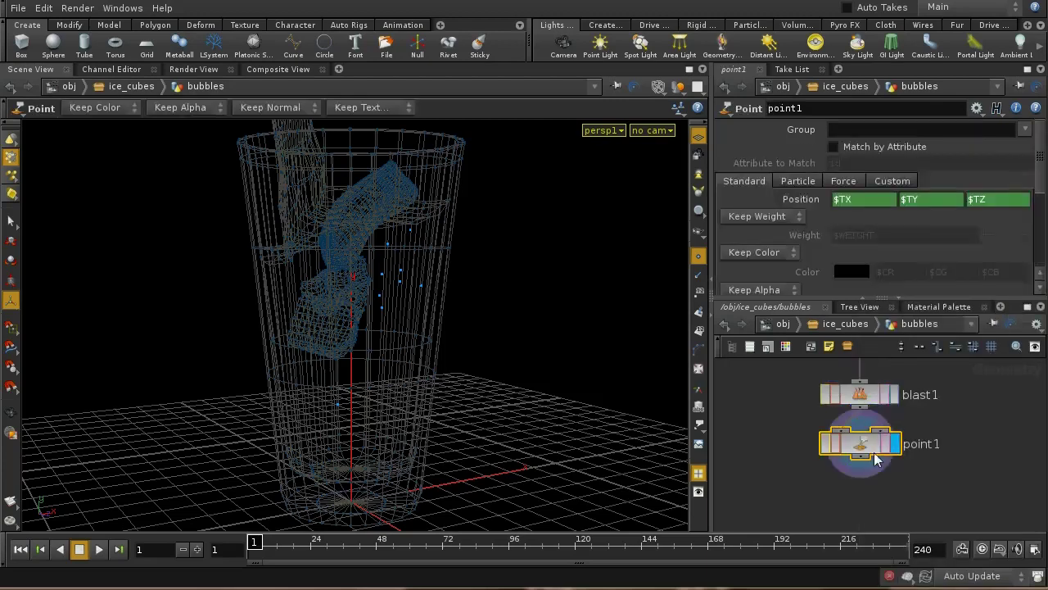
left_click(798, 181)
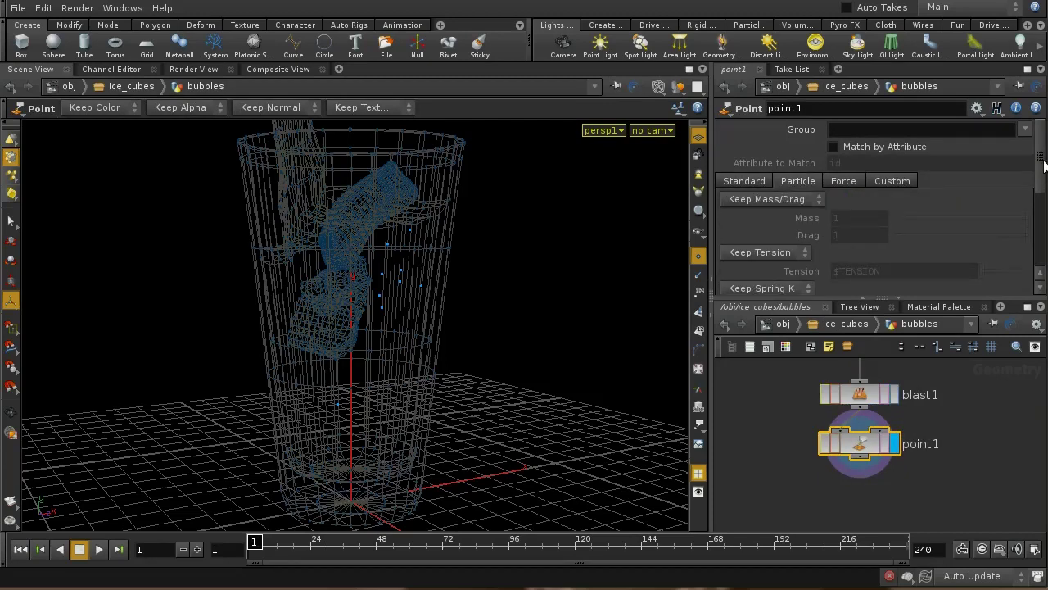
left_click_drag(1044, 167, 1045, 237)
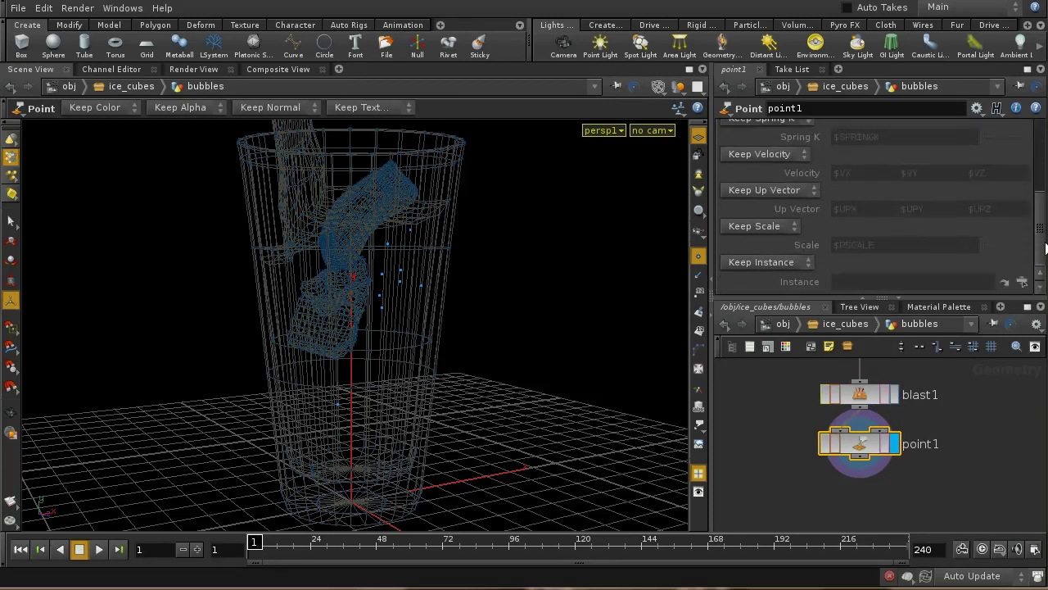
- On point1, choose Add Scale and set Scale to fit01(rand($PT),.7,1.2)
left_click(786, 227)
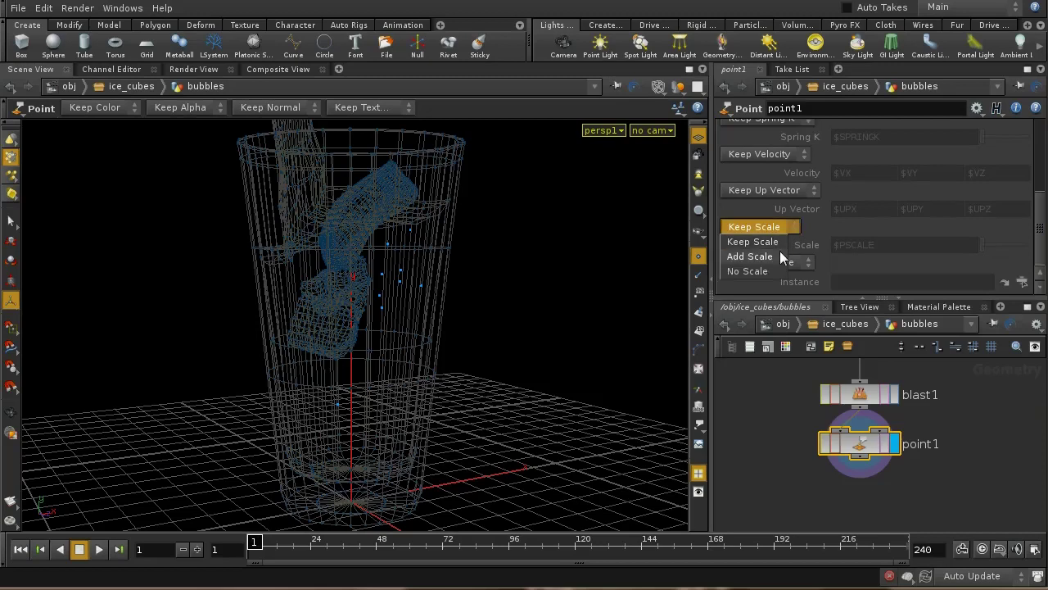
left_click(779, 254)
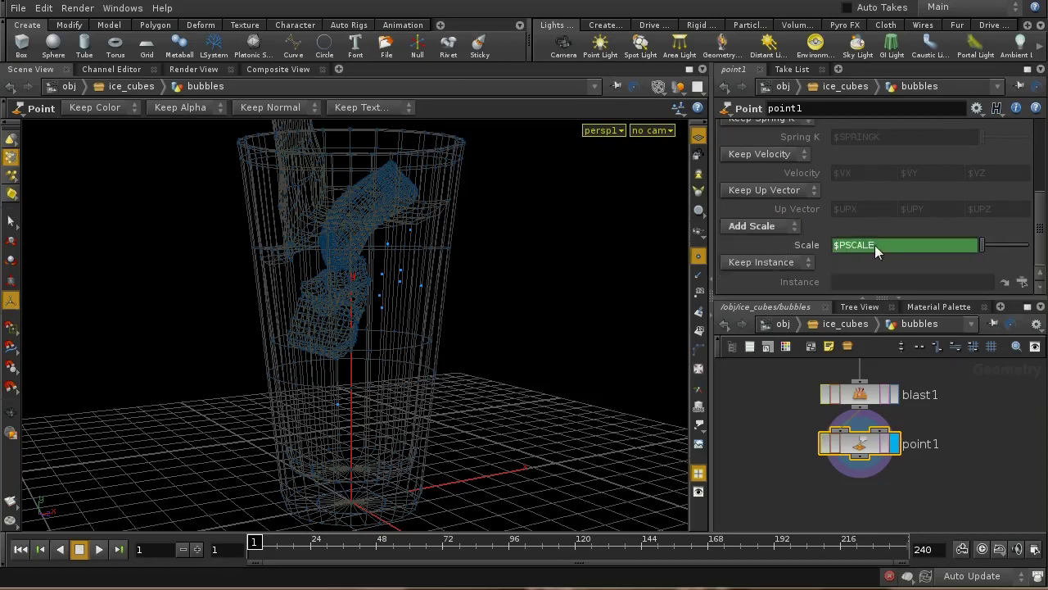
right_click(814, 244)
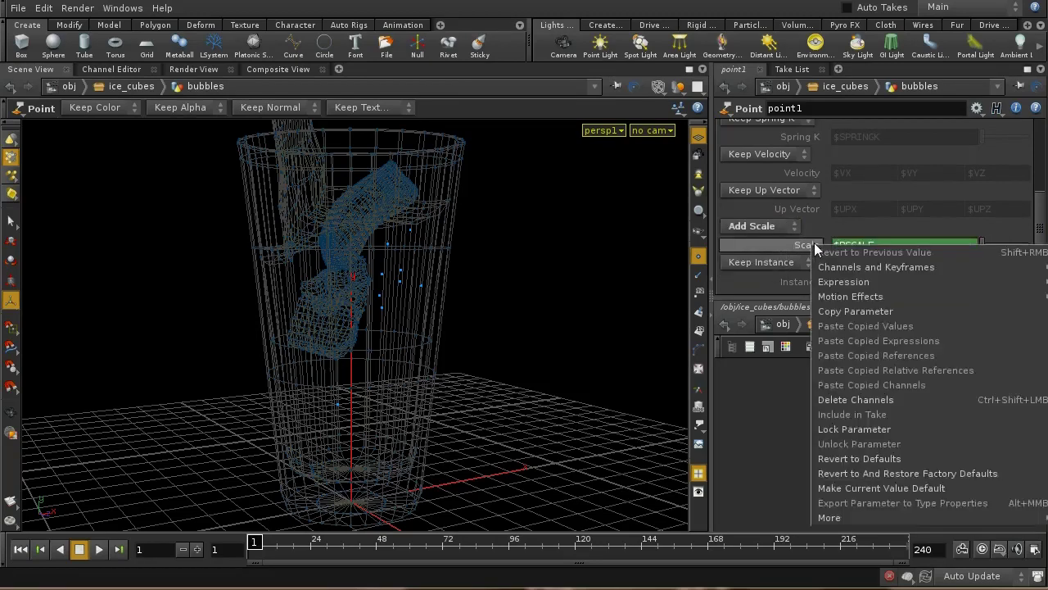
left_click(856, 401)
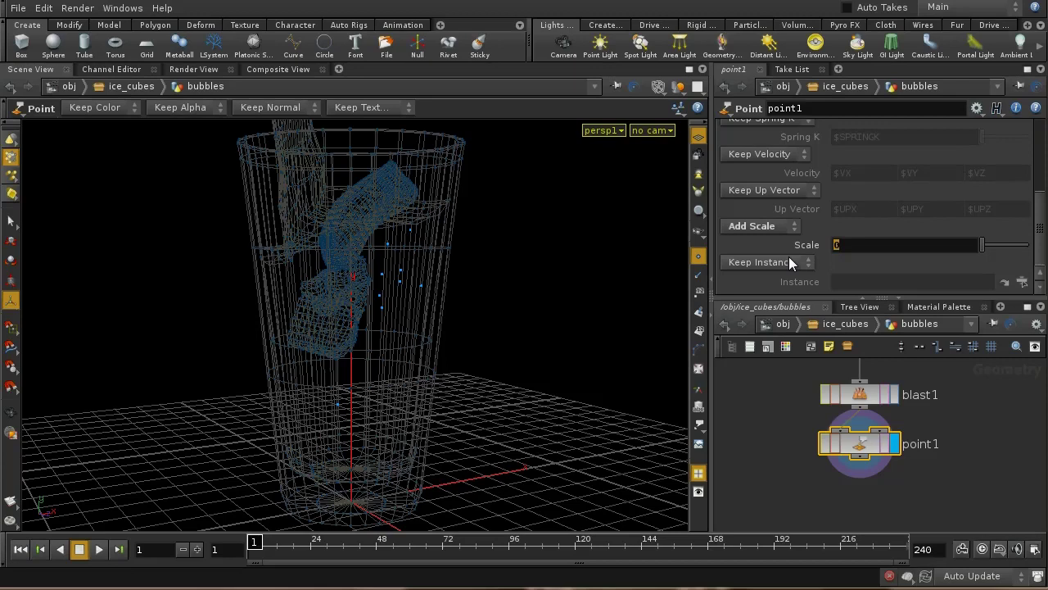
type("fit01")
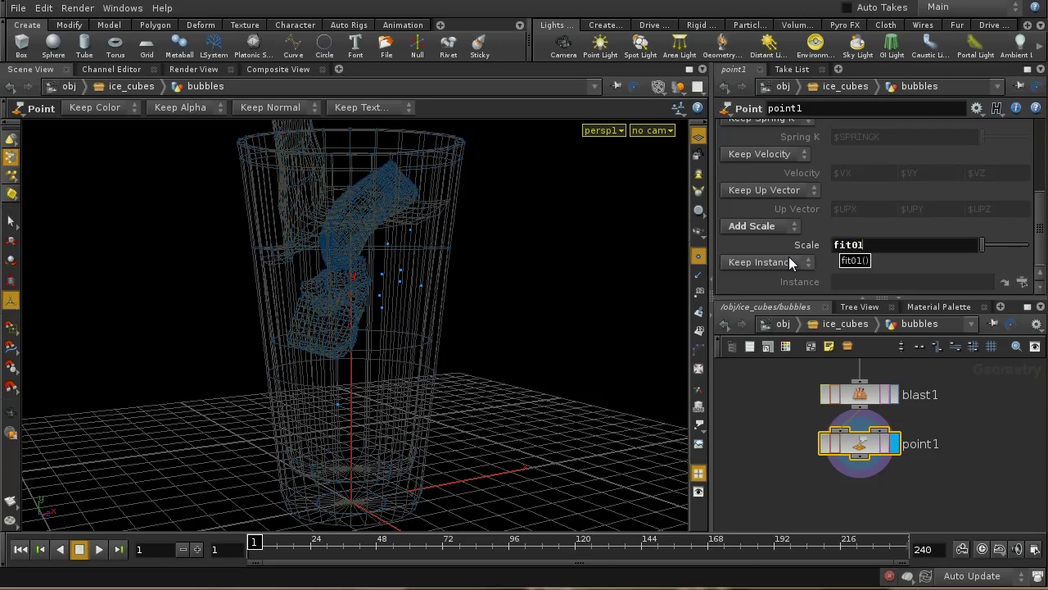
type("(rand")
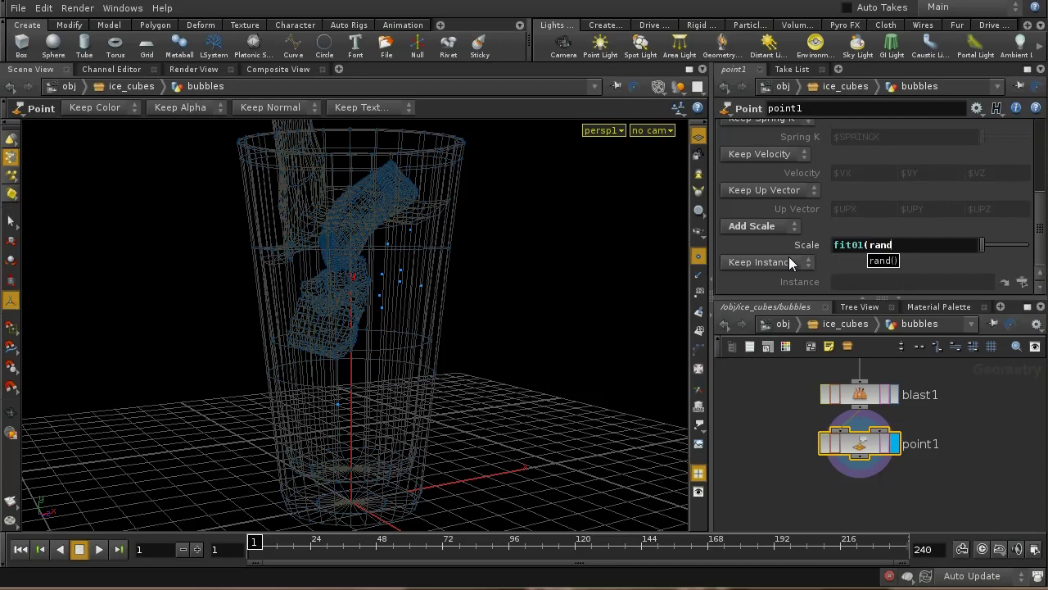
type("($PT)")
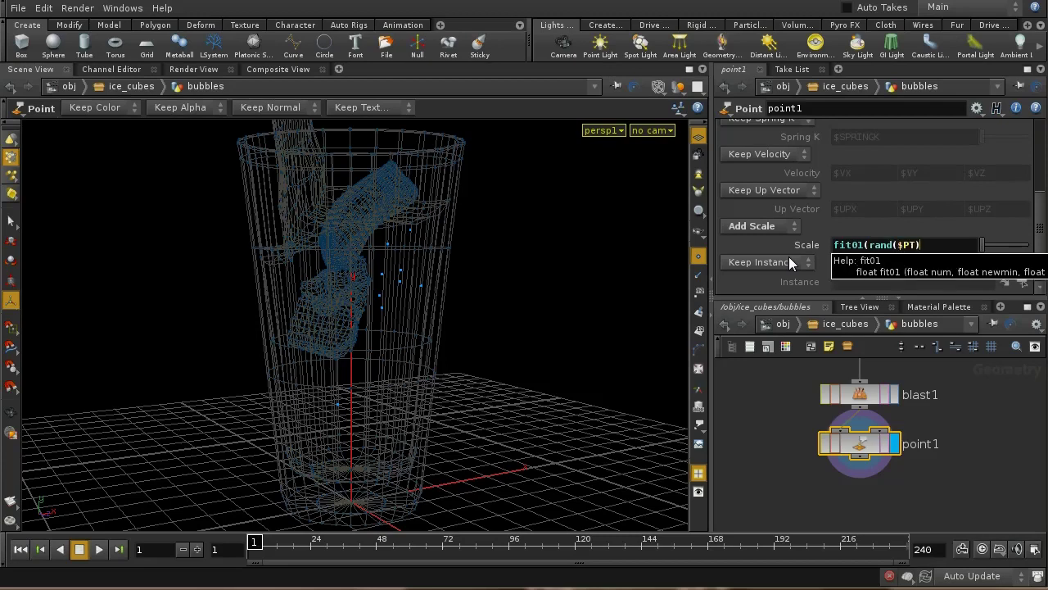
type(",.7,1.2)")
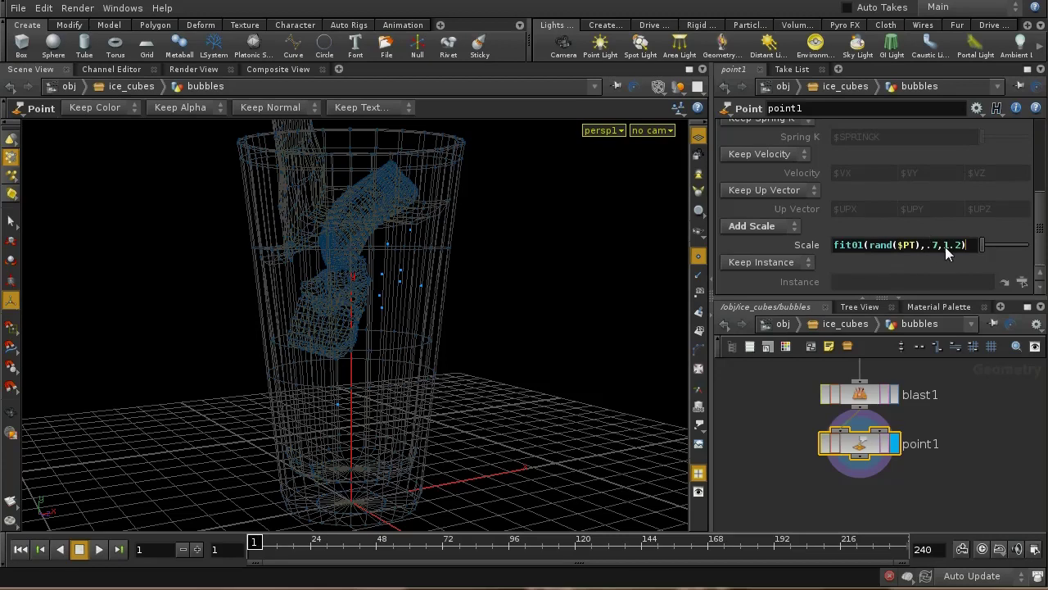
left_click(969, 486)
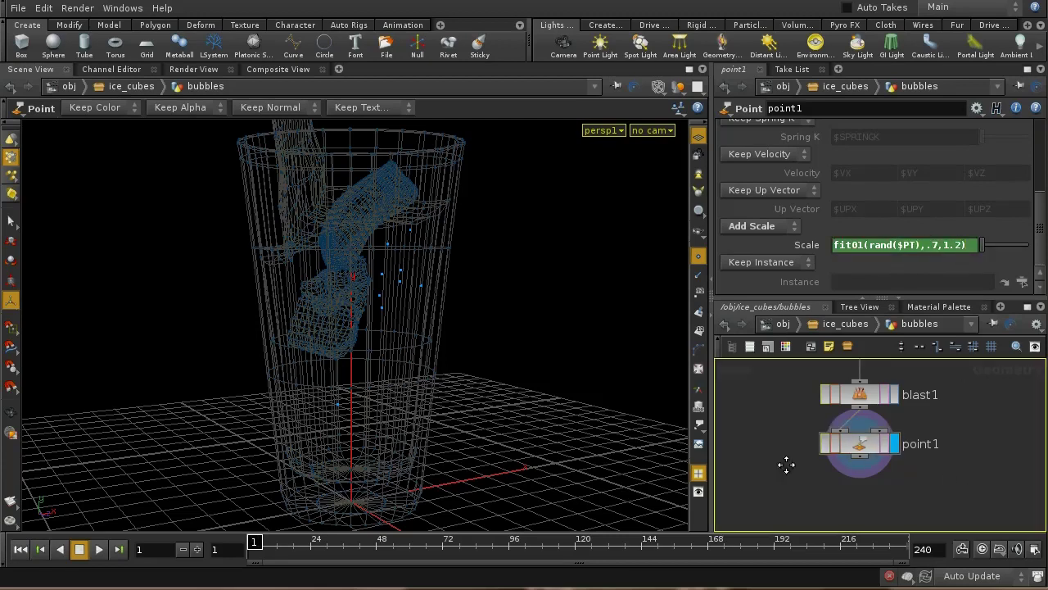
middle_click_drag(786, 461, 838, 481)
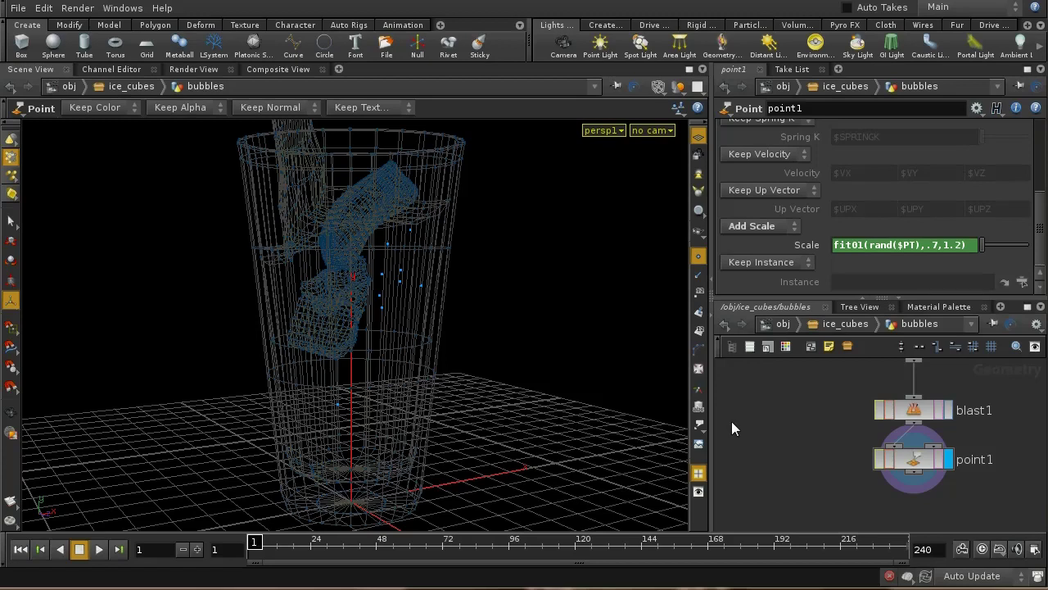
- Add a Sphere node beside point1 in the bubbles network
key("Tab")
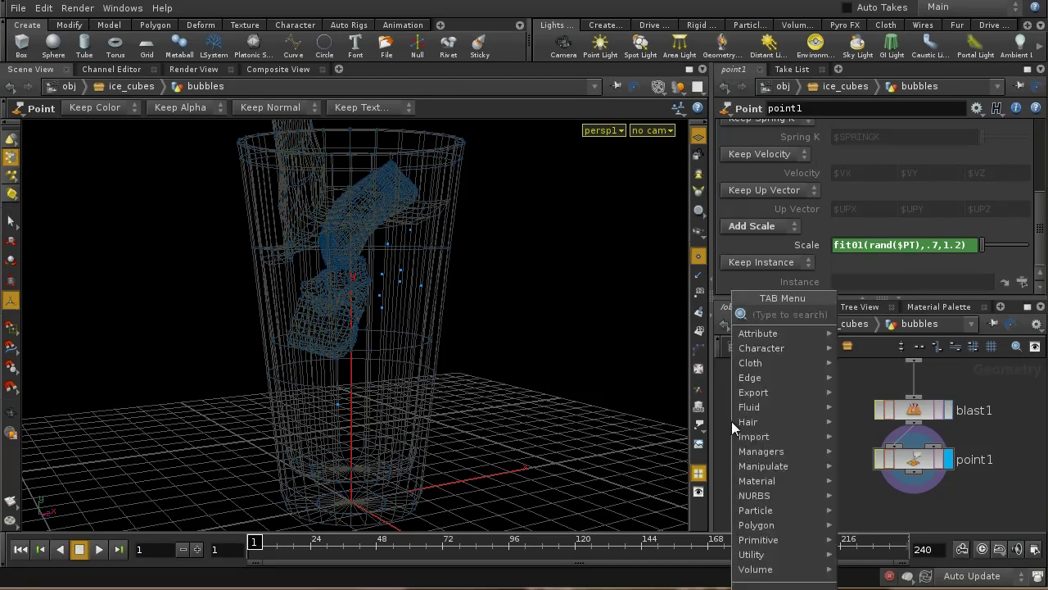
type("Sphere")
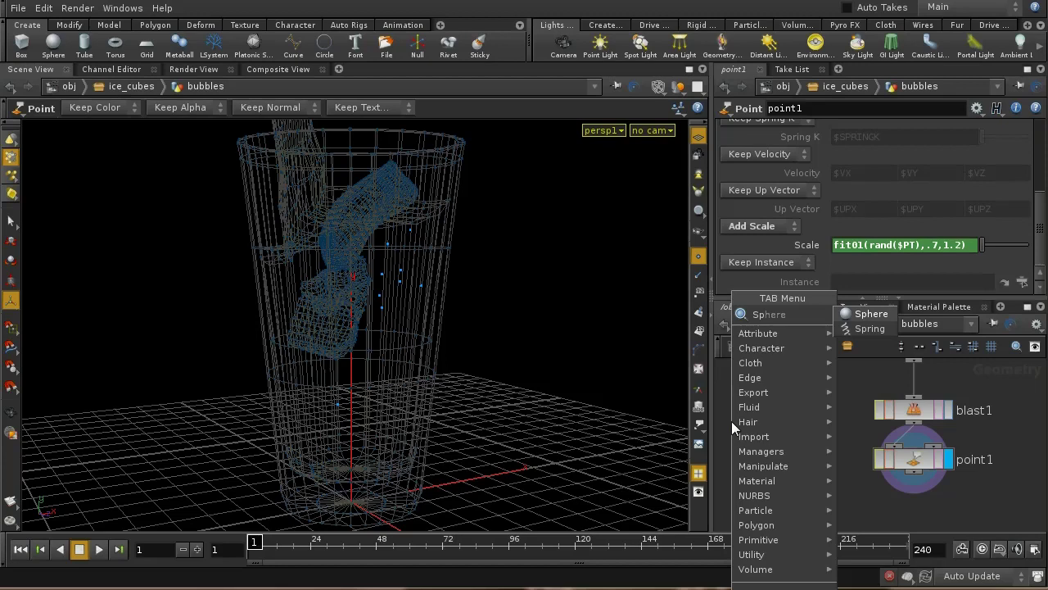
left_click(860, 315)
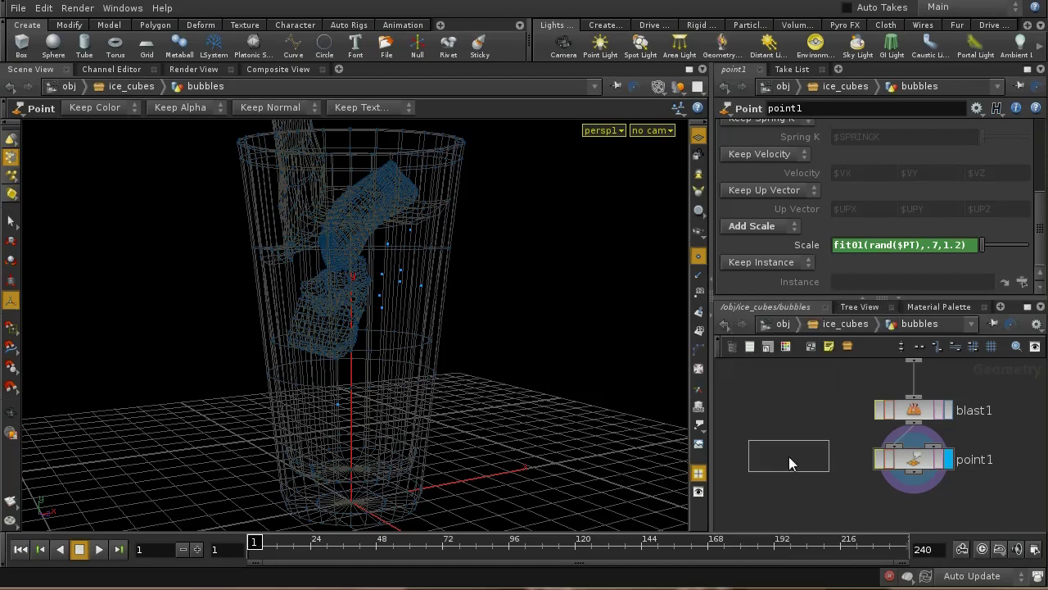
left_click(789, 459)
middle_click_drag(894, 490, 876, 465)
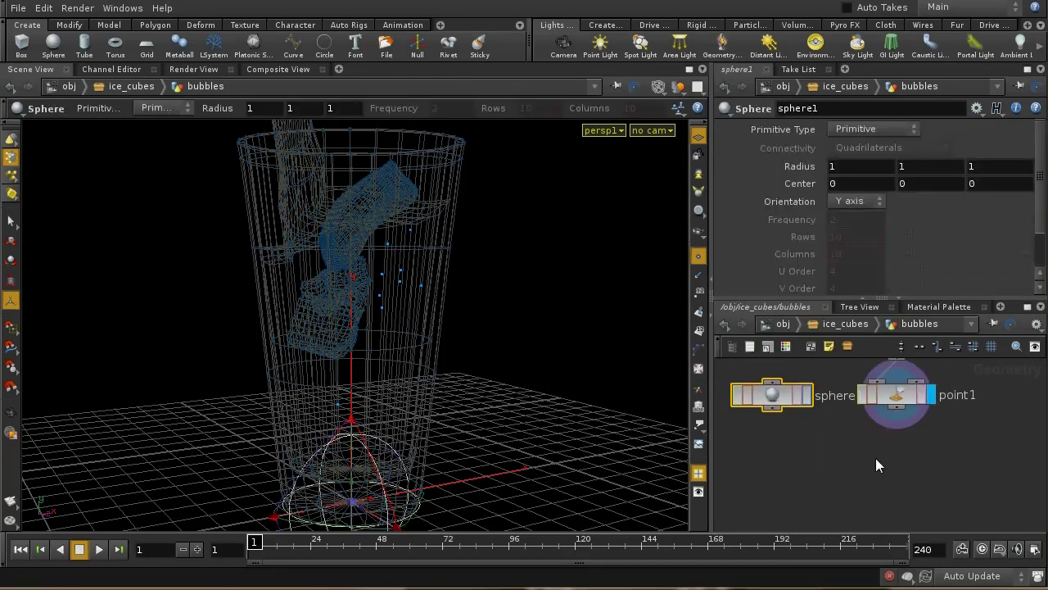
- Add copy1 below them with point1 as template points, and display its output
key("Tab")
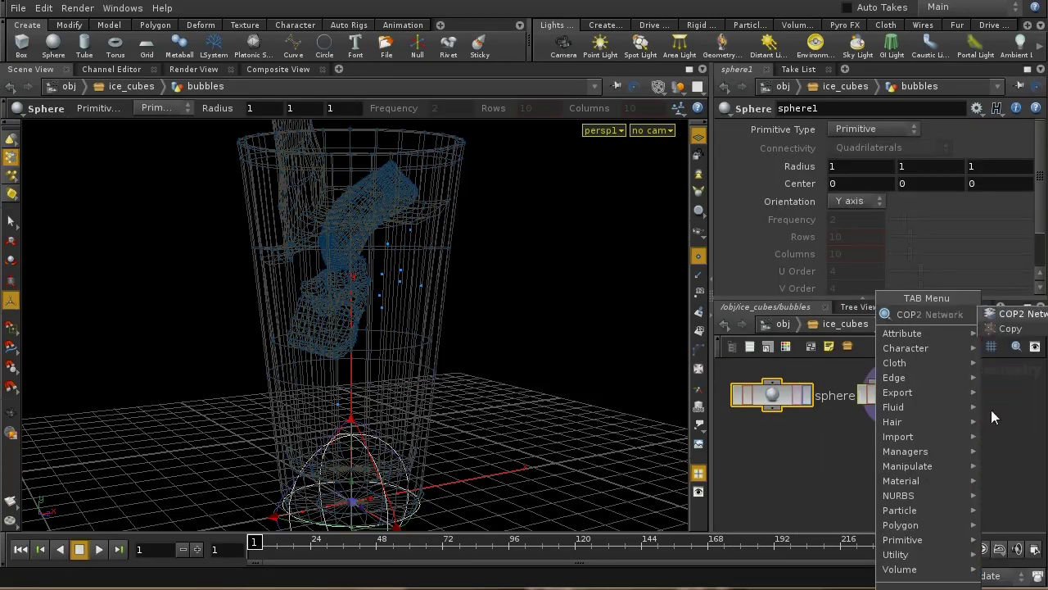
left_click(1013, 329)
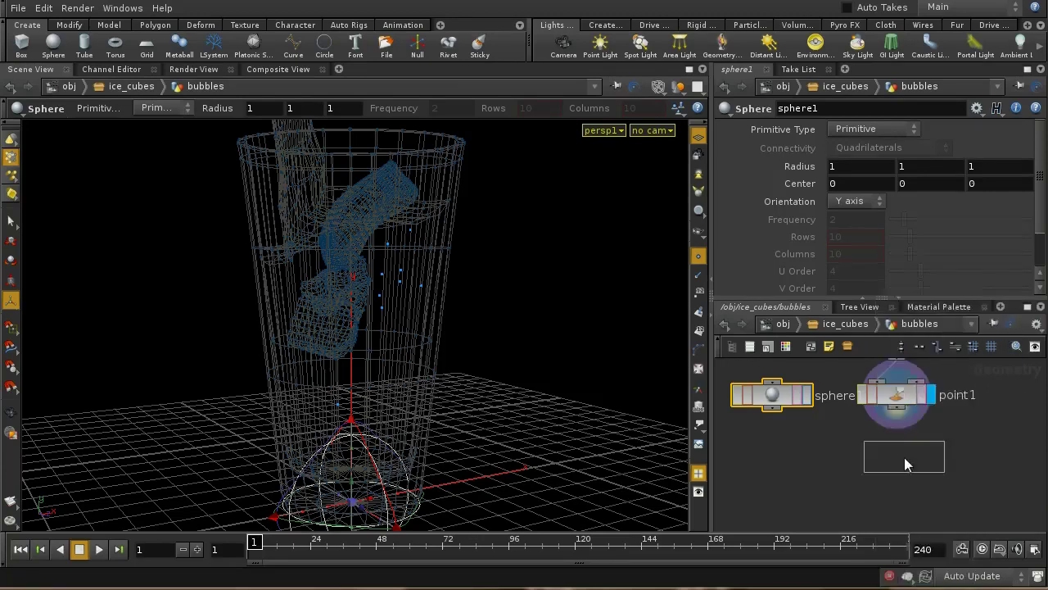
left_click(849, 478)
left_click_drag(897, 421, 877, 465)
left_click_drag(772, 407, 832, 465)
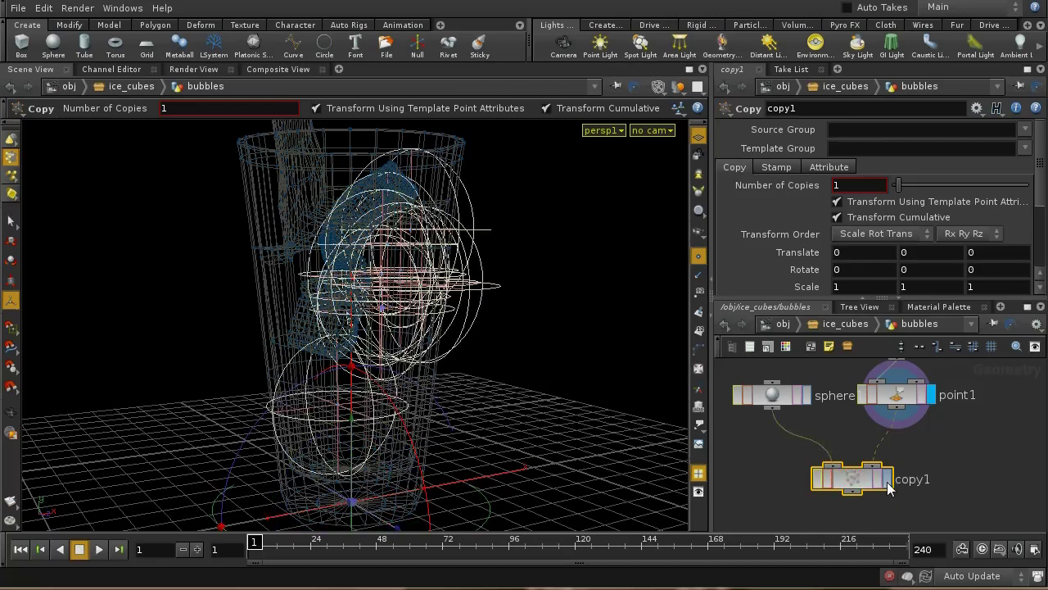
left_click(888, 481)
left_click(781, 399)
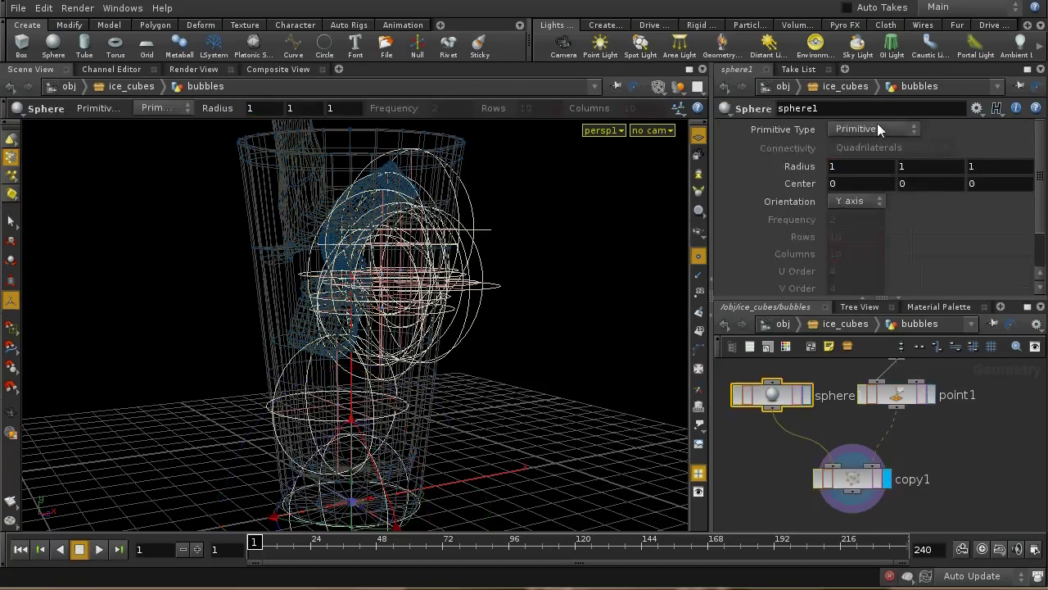
- Make sphere1 a Polygon Mesh and shrink its radius to 0.05
left_click(877, 129)
left_click(885, 176)
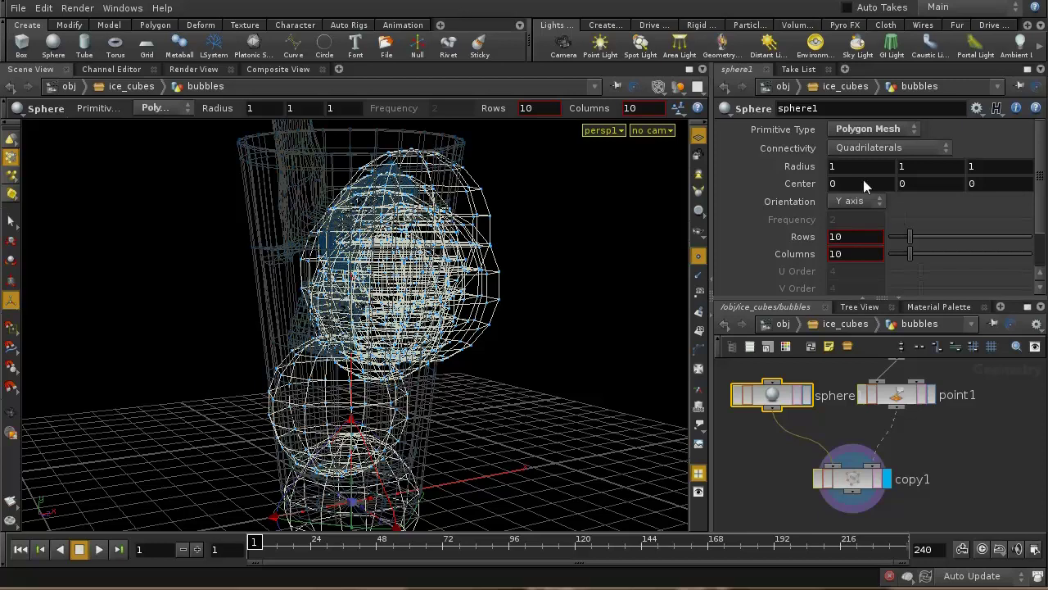
middle_click_drag(811, 168, 737, 180)
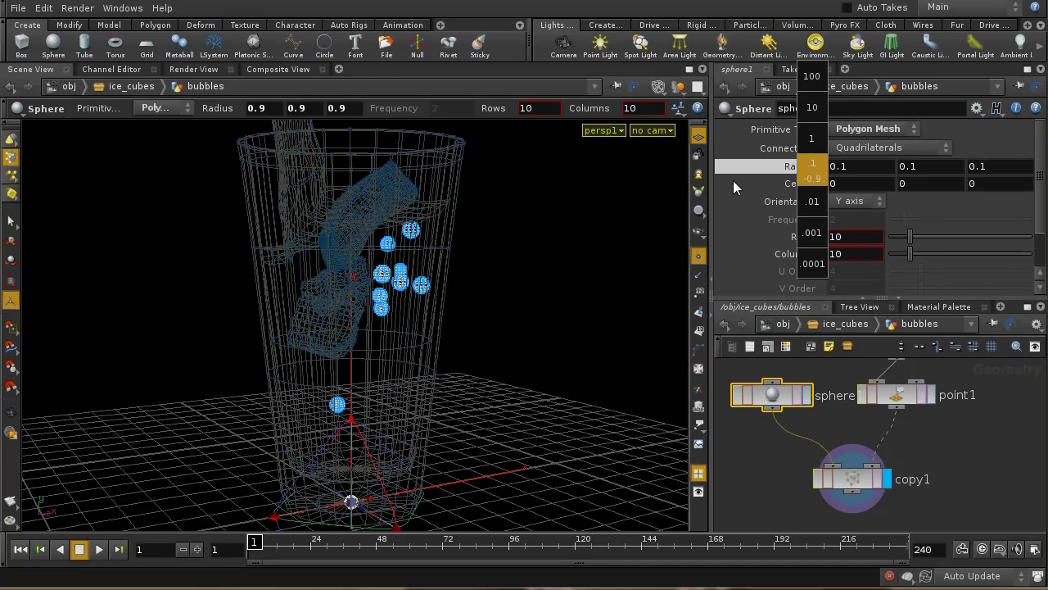
middle_click_drag(733, 180, 733, 181)
middle_click_drag(815, 165, 765, 193)
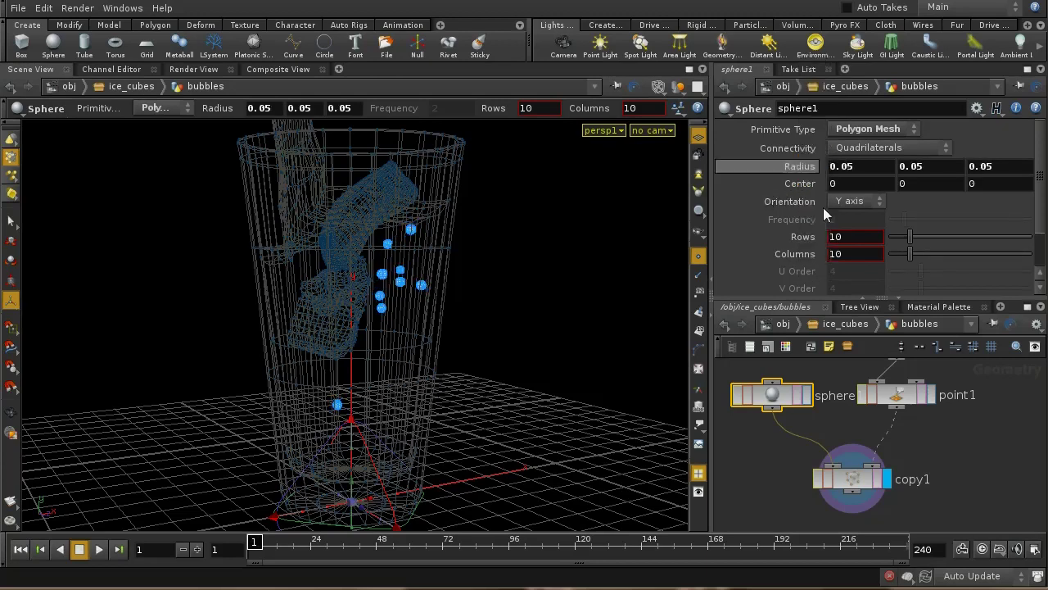
left_click(849, 482)
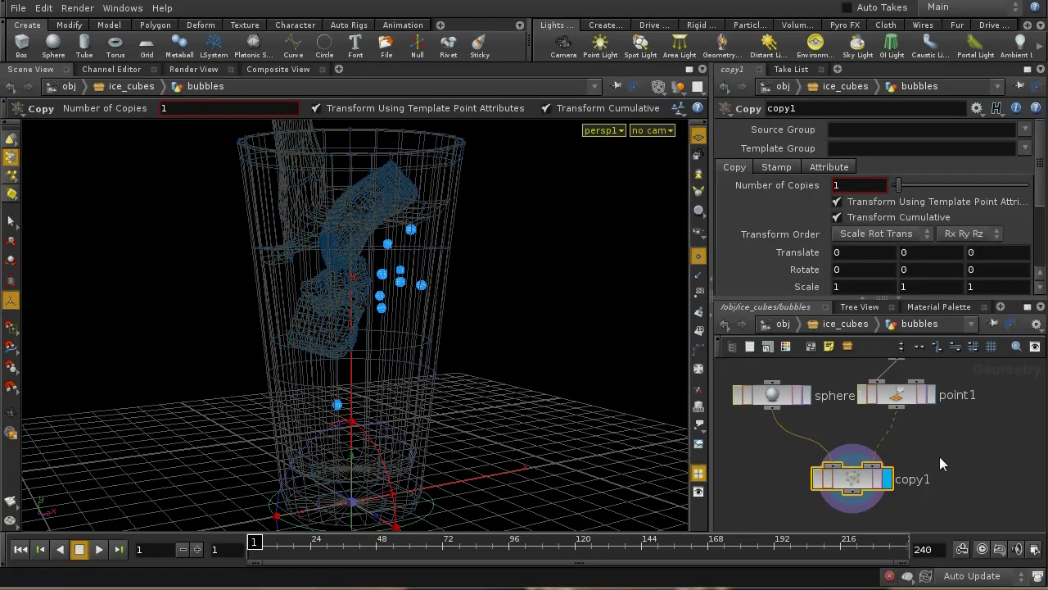
- Change point1's Scale expression to fit01(rand($PT),.4,1.8)
left_click(897, 395)
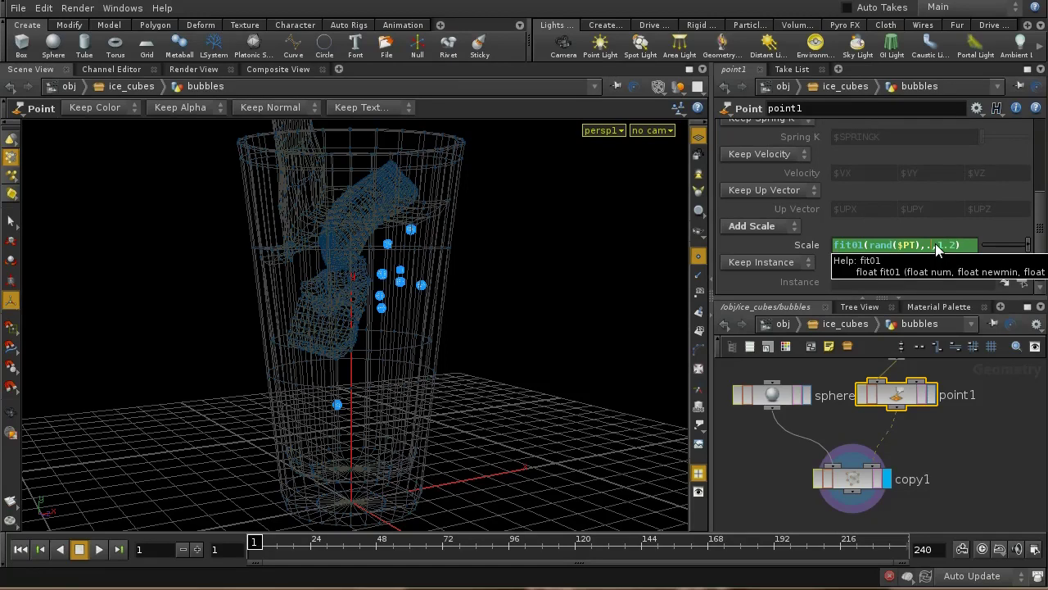
type("4")
key("Return")
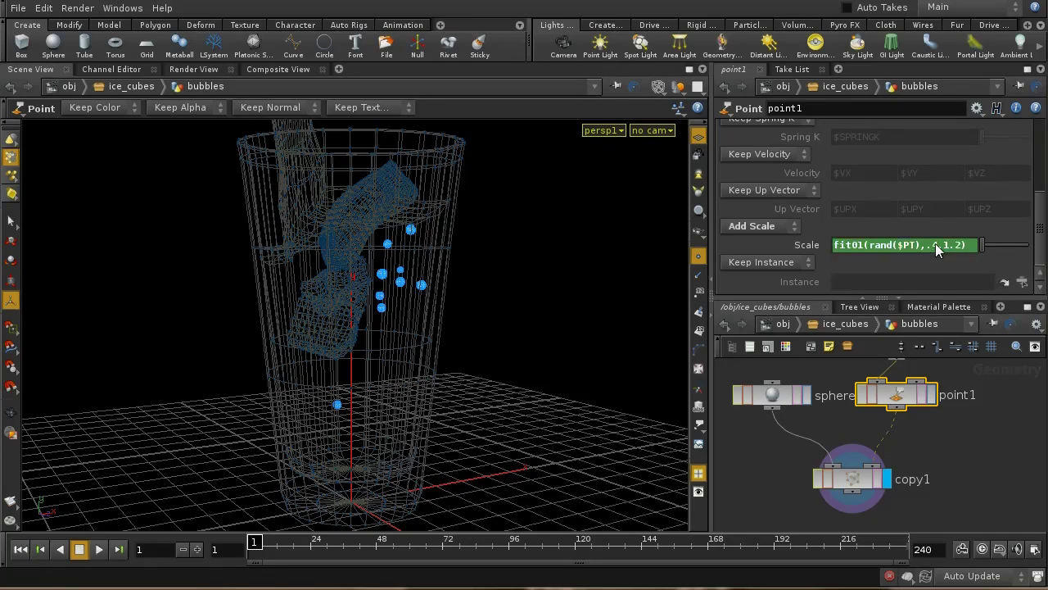
left_click(963, 246)
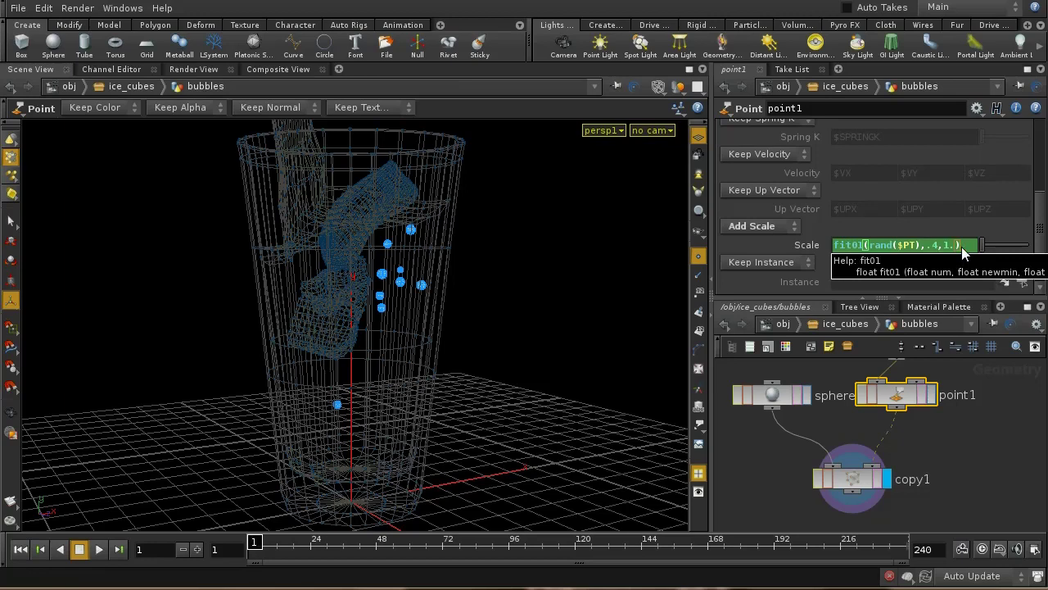
type("8")
key("Return")
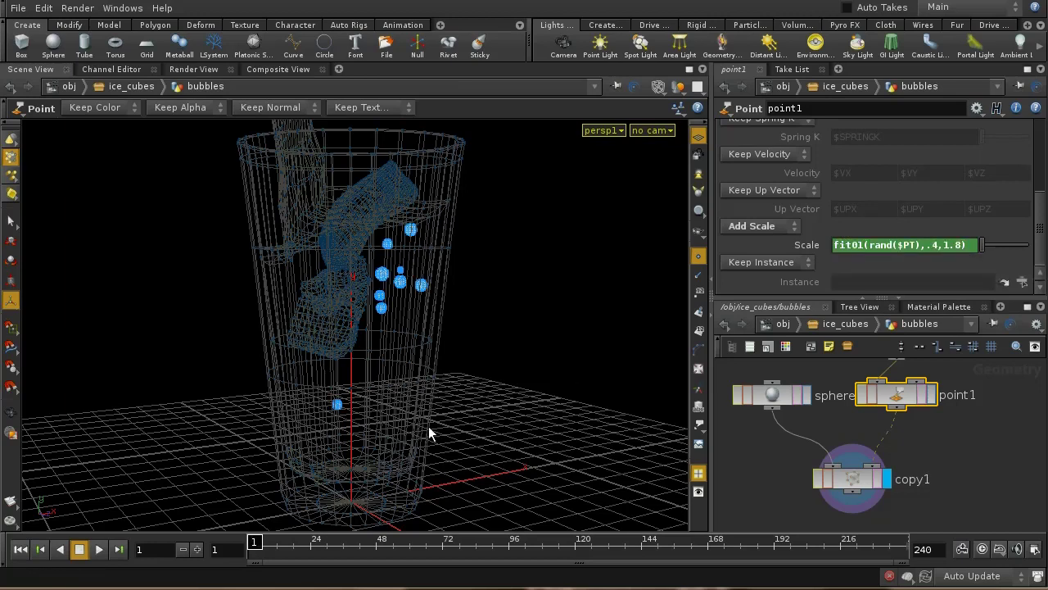
- Display only sphere1 and frame the viewport on the small sphere
left_click(778, 397)
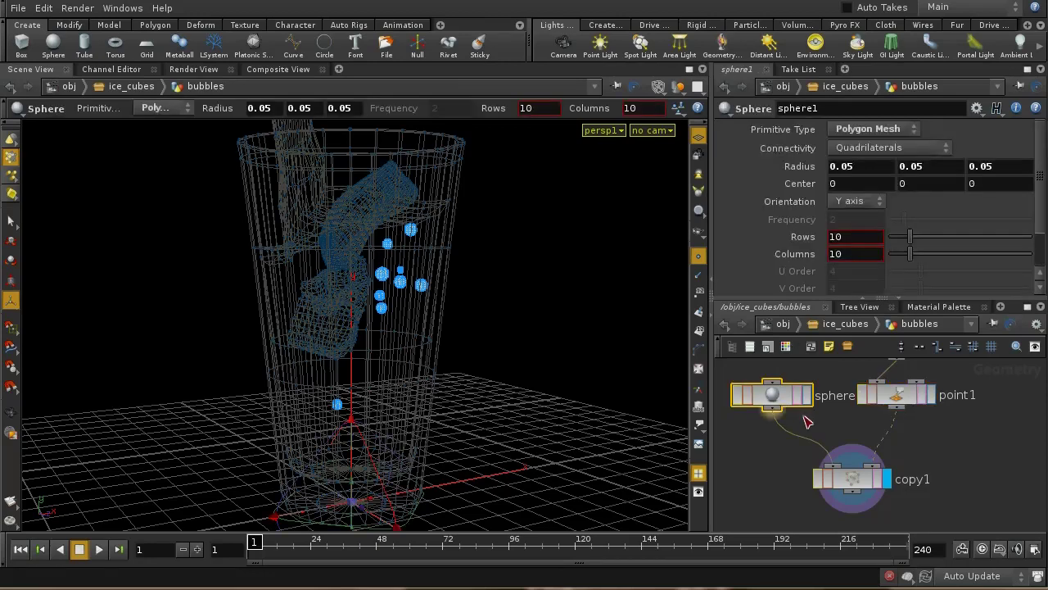
left_click_drag(776, 401, 760, 409)
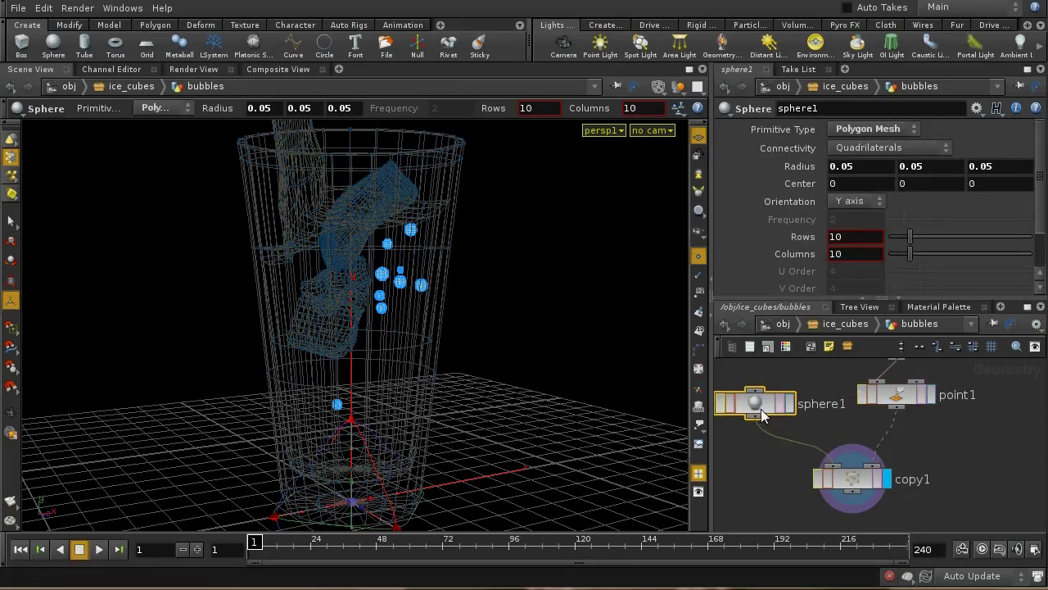
left_click(788, 409)
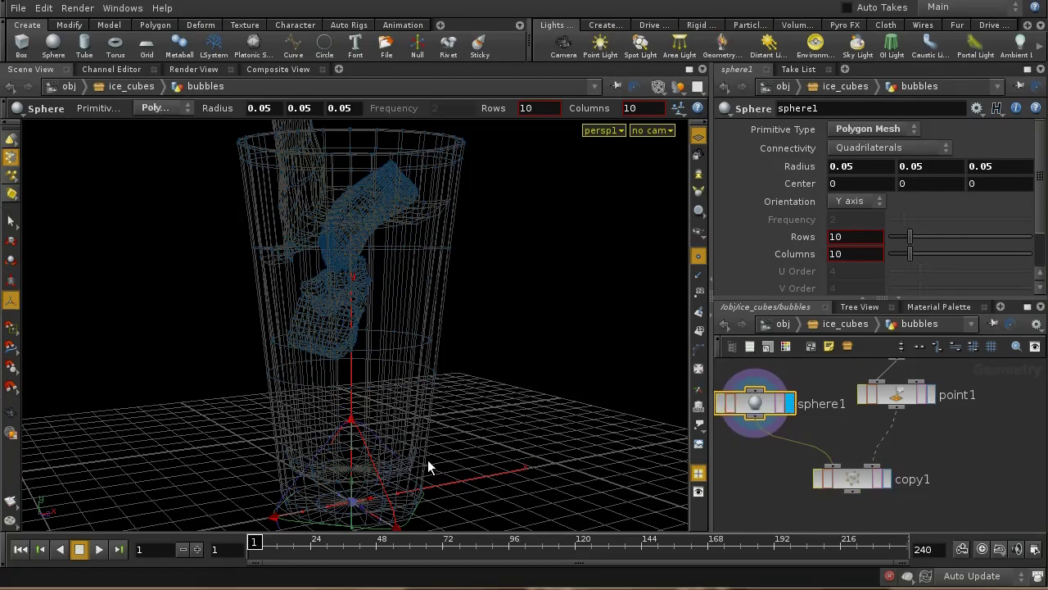
key("space+f")
left_click_drag(428, 443, 428, 402)
scroll(419, 377, "down", 3)
key("Return")
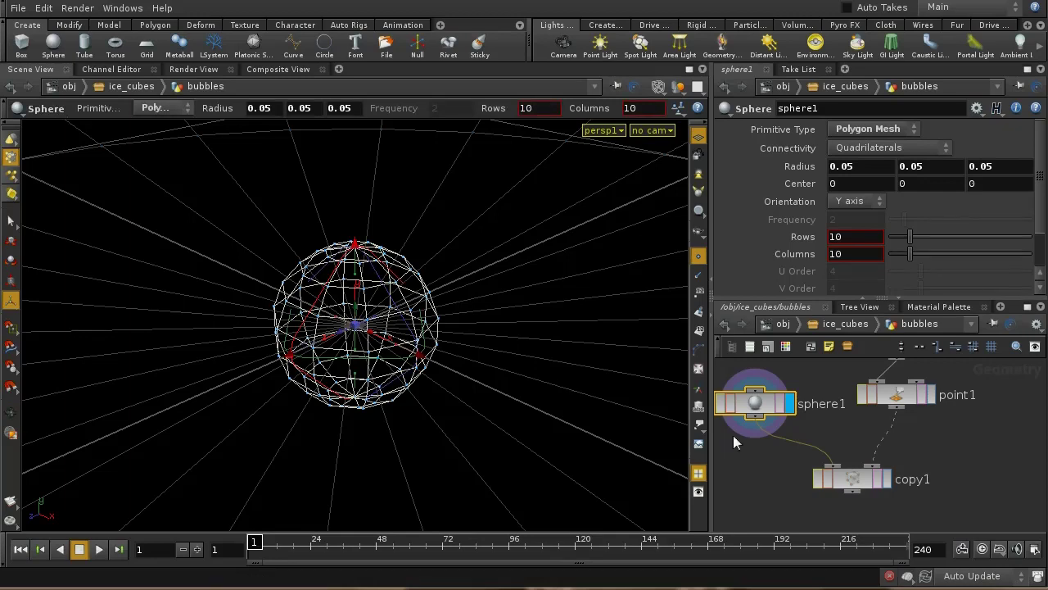
left_click_drag(847, 483, 914, 526)
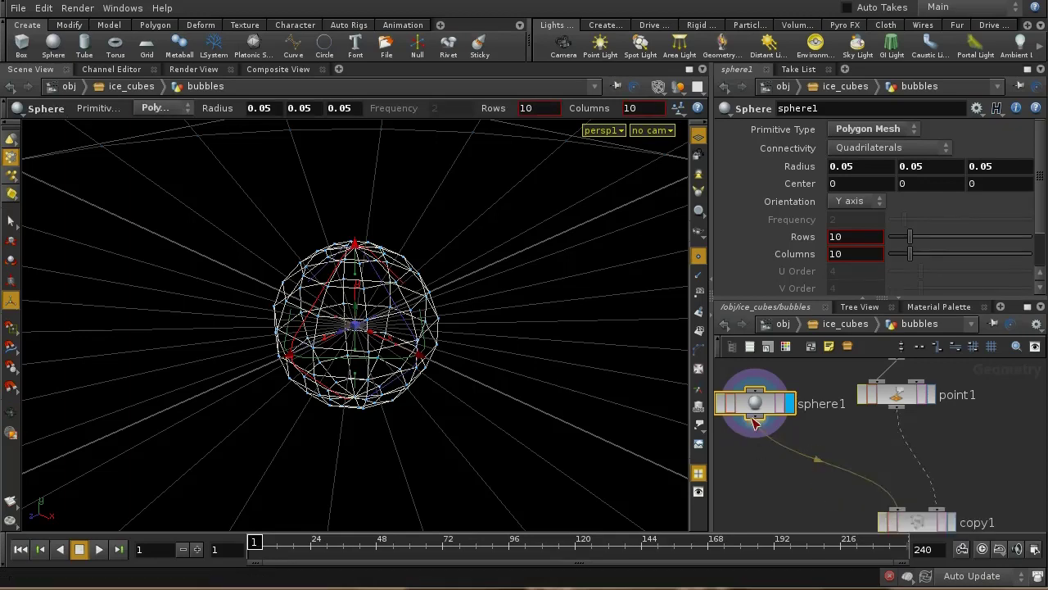
- Add xform1 under sphere1 and squash the sphere to 0.738 in Y
key("Tab")
type("tr")
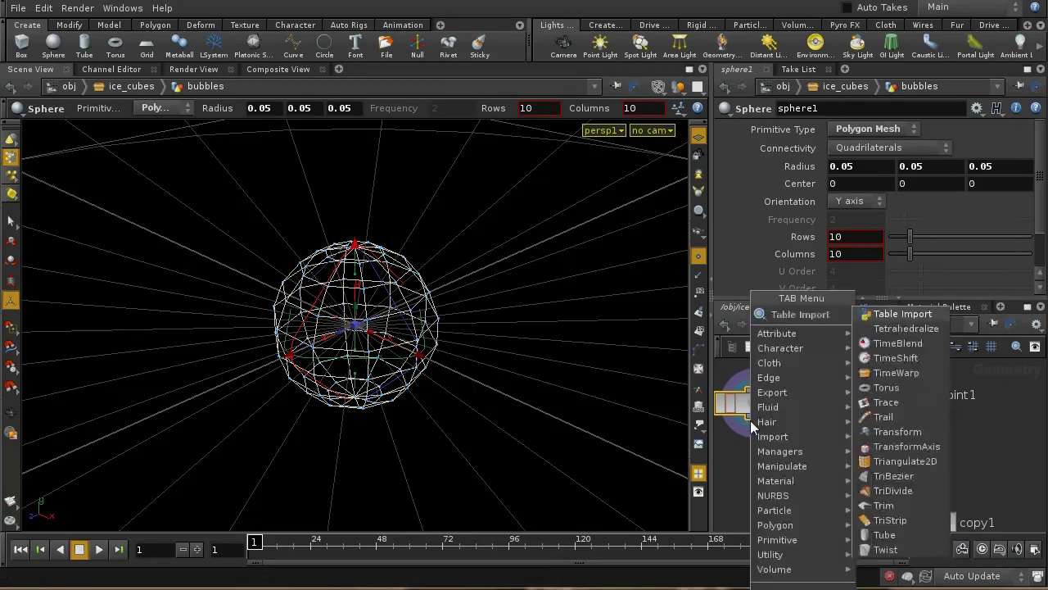
left_click(911, 341)
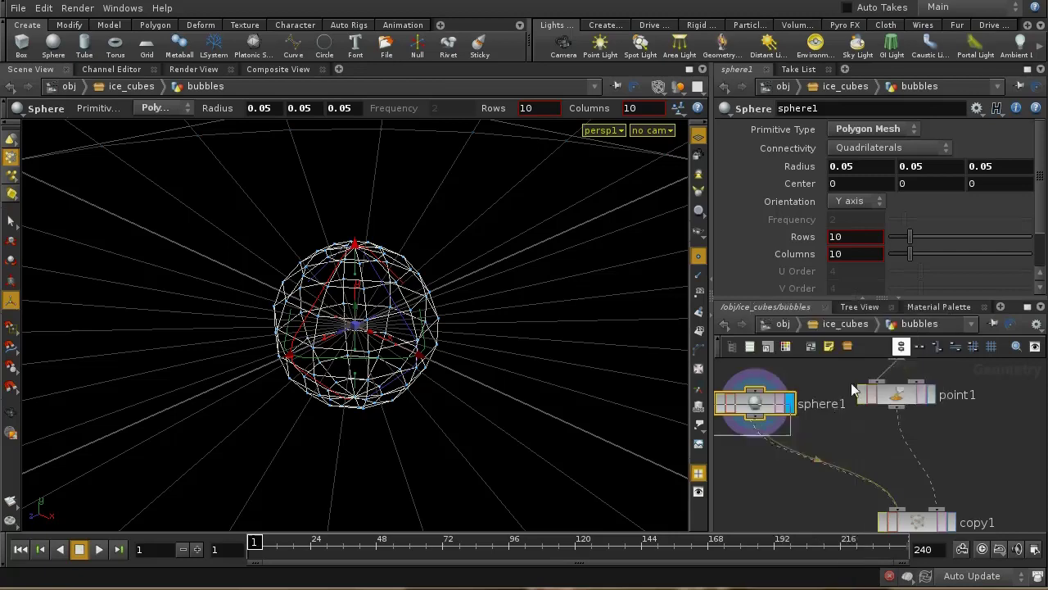
left_click(766, 461)
left_click(766, 460)
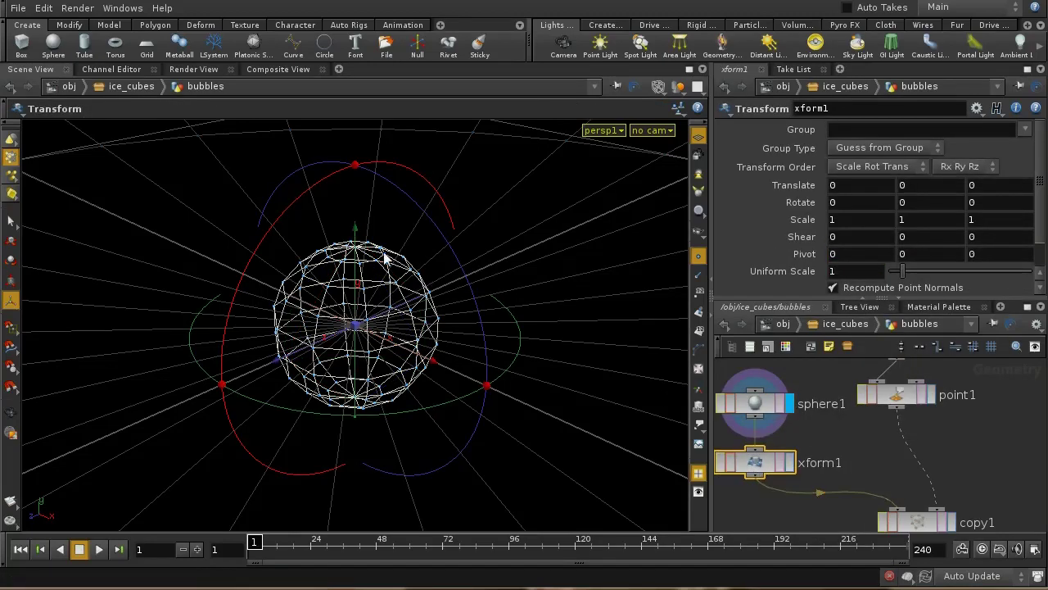
key("e")
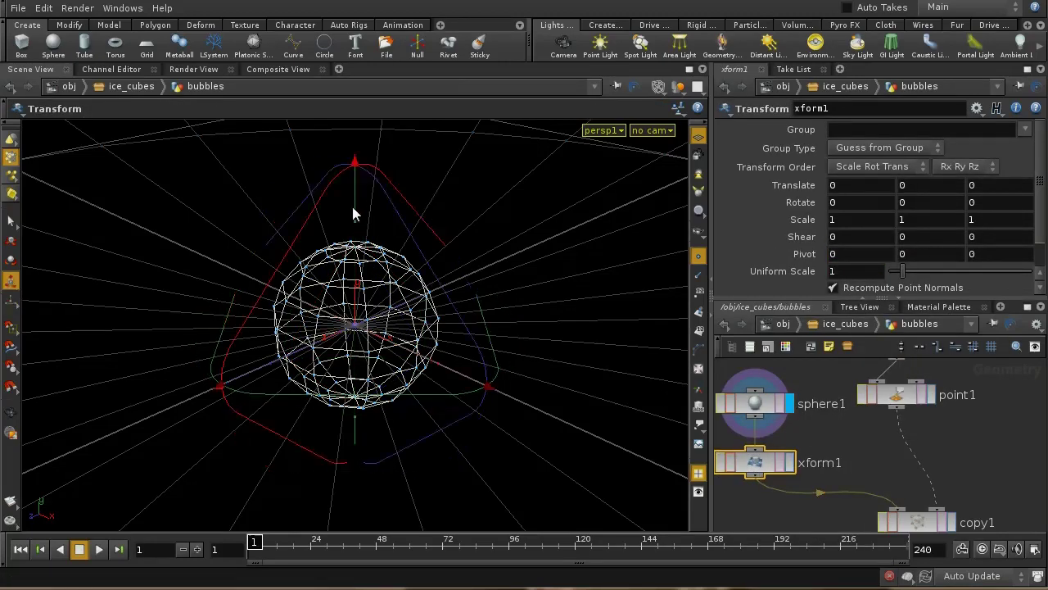
key("s")
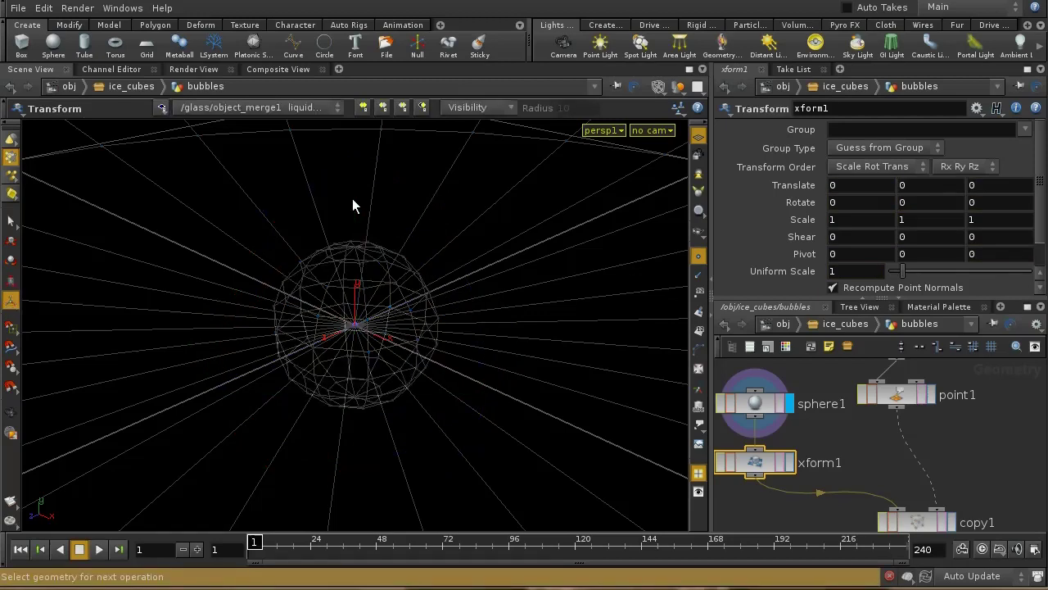
key("Return")
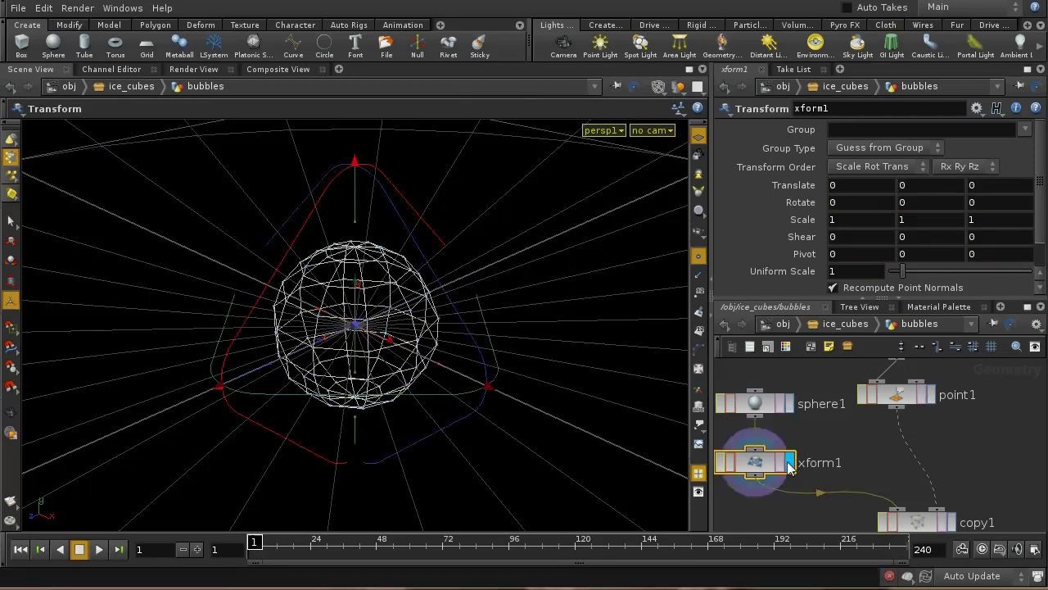
left_click_drag(355, 222, 362, 267)
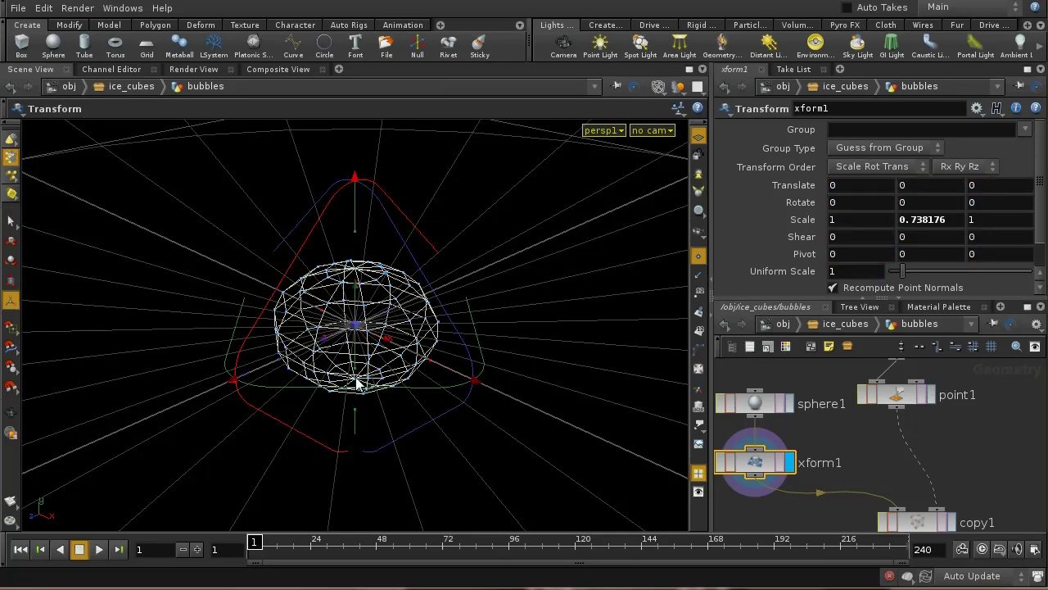
- Select the squashed sphere's bottom and top points
key("s")
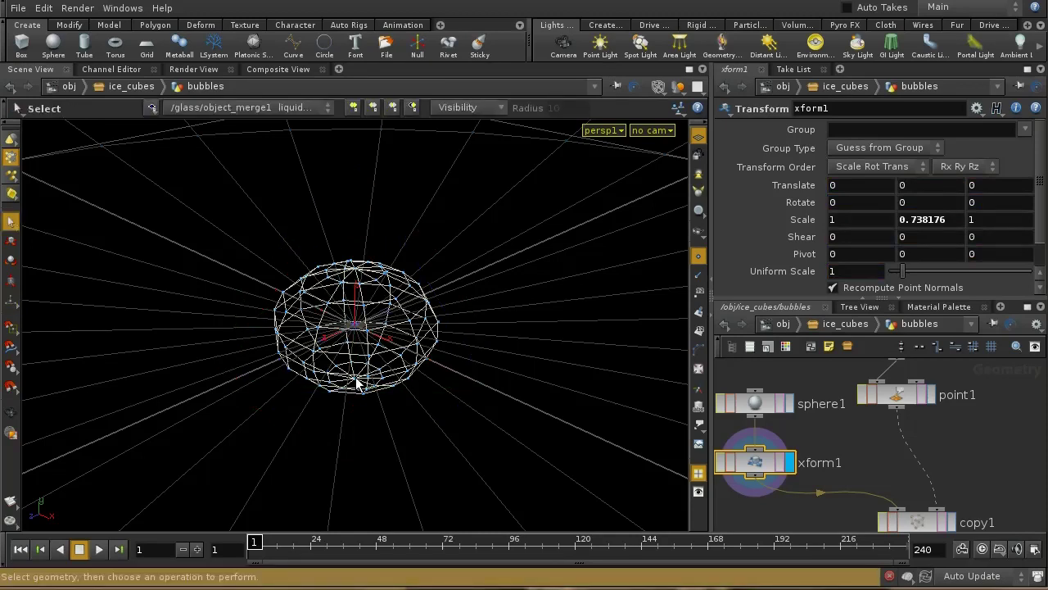
left_click(357, 382)
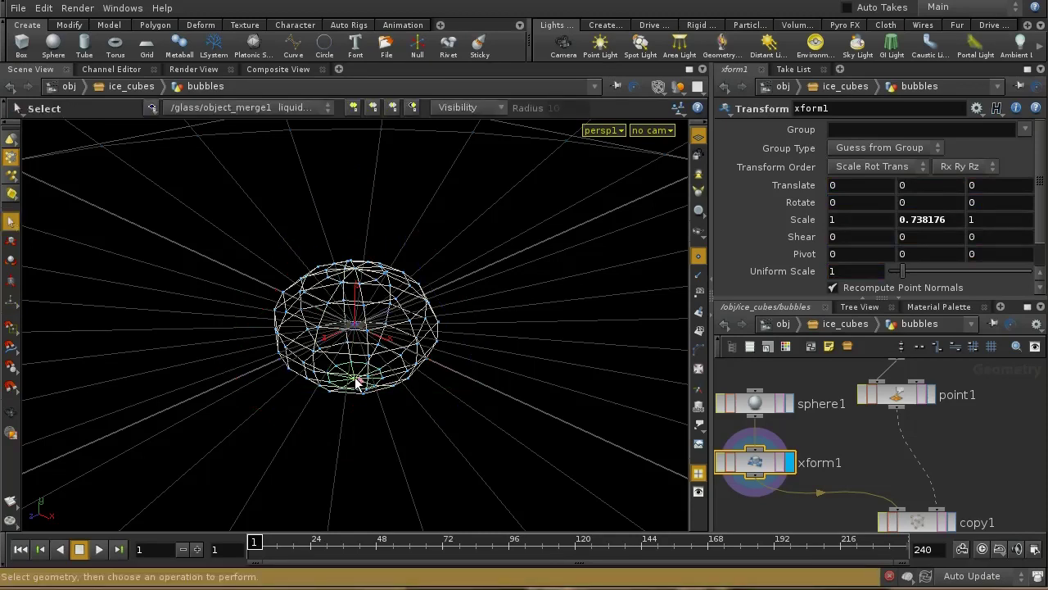
left_click(353, 271, "shift")
- Create edit2 and lift the top points 0.0244864 in Y with 0.05 soft radius into a teardrop
key("t")
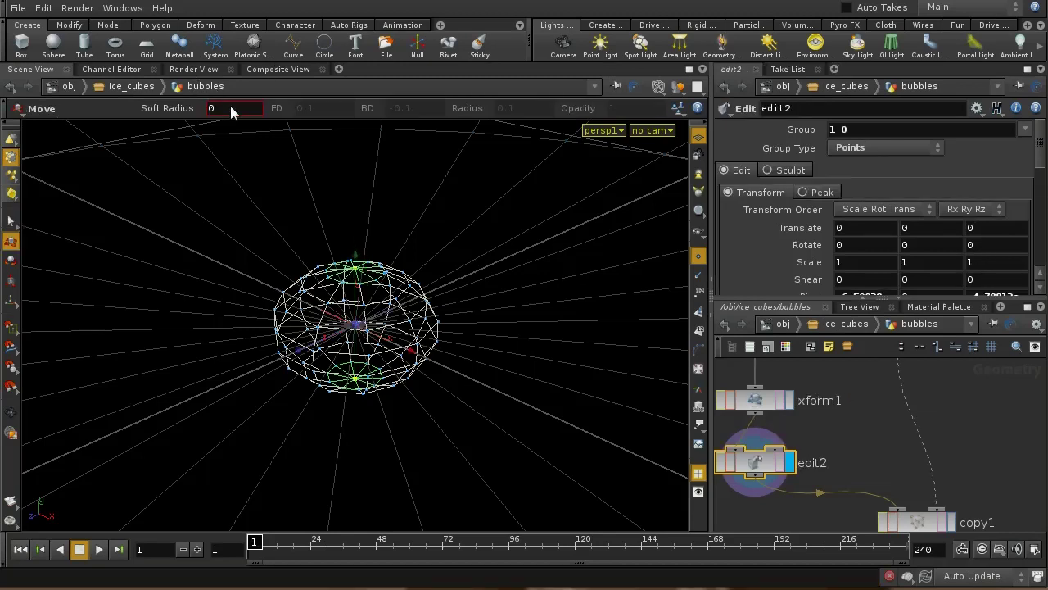
middle_click_drag(230, 105, 347, 158)
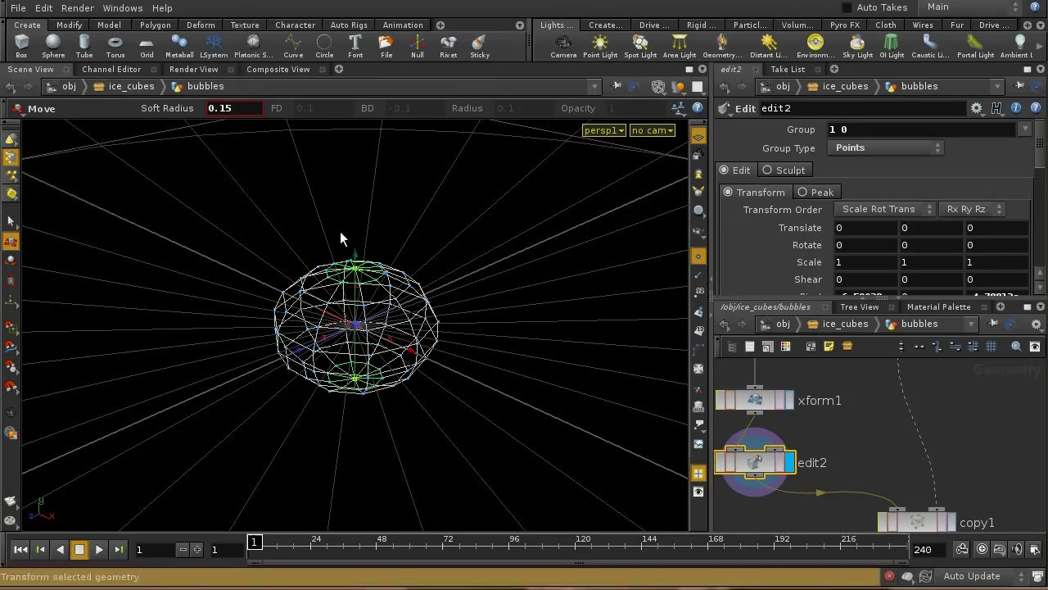
left_click_drag(355, 260, 354, 256)
middle_click_drag(230, 107, 157, 105)
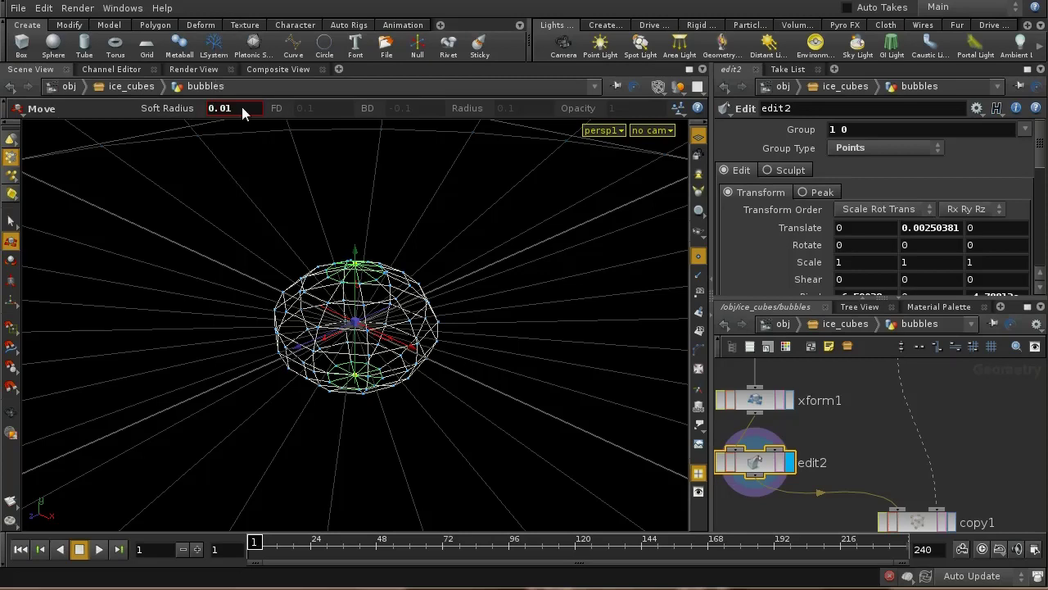
left_click_drag(353, 257, 354, 236)
middle_click_drag(239, 113, 287, 157)
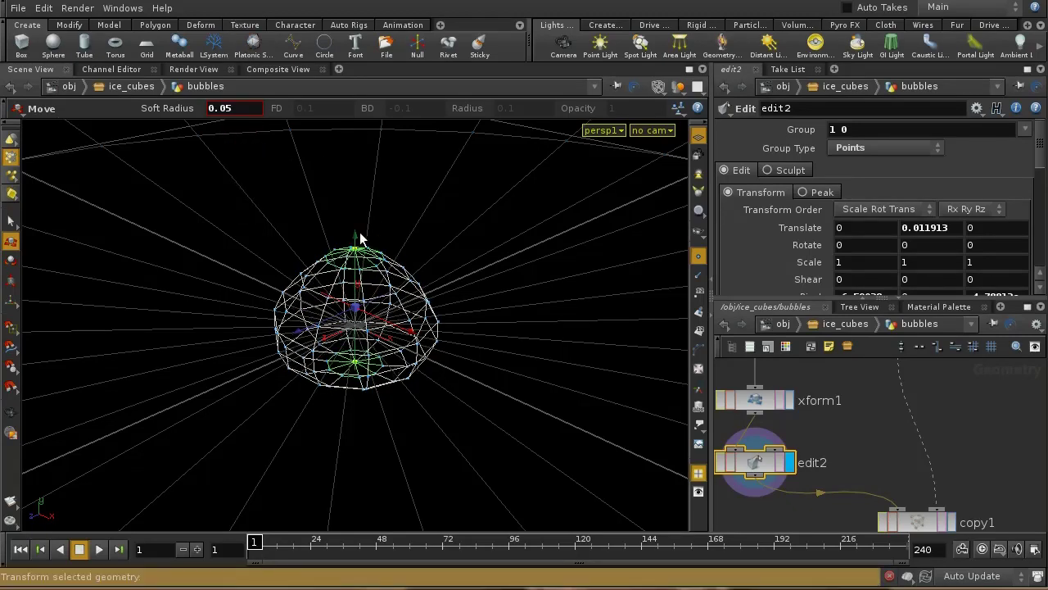
left_click_drag(355, 236, 355, 223)
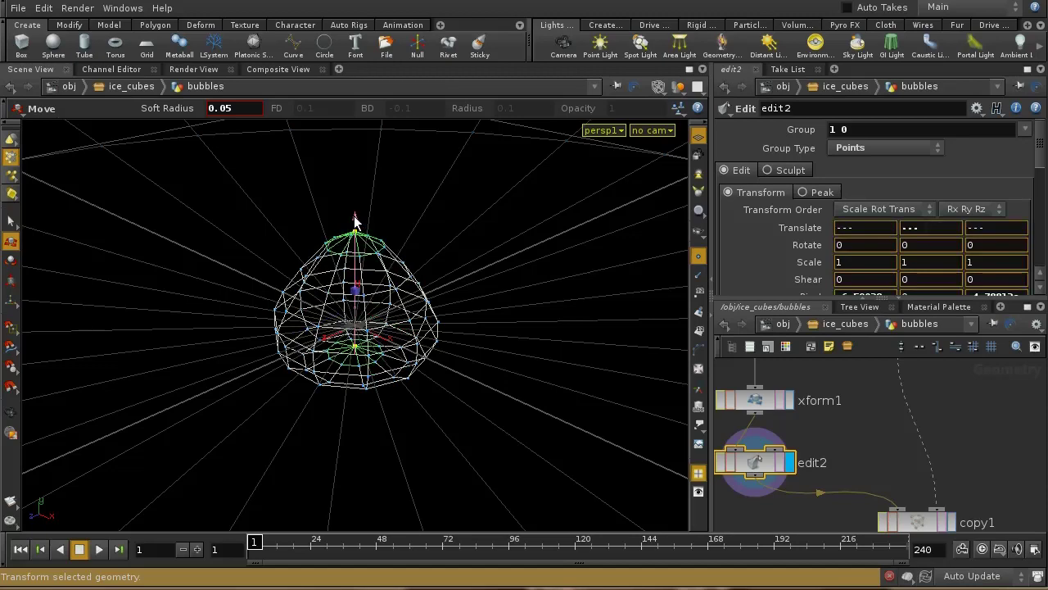
left_click_drag(354, 220, 355, 213)
key("Escape")
left_click_drag(503, 325, 508, 271)
key("t")
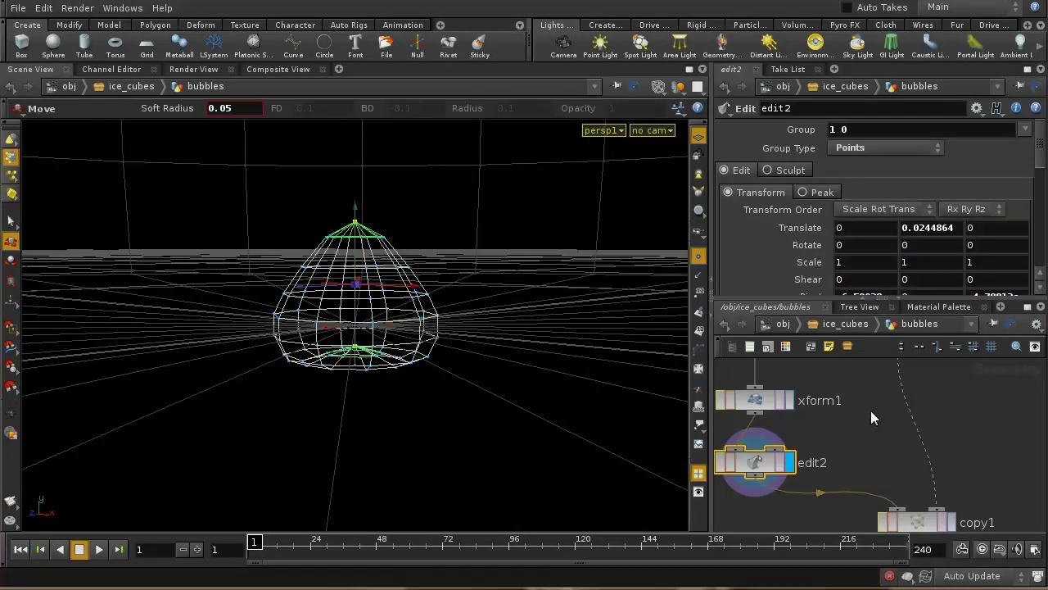
- Display the copied teardrop bubbles and view the whole glass from object level
left_click(952, 524)
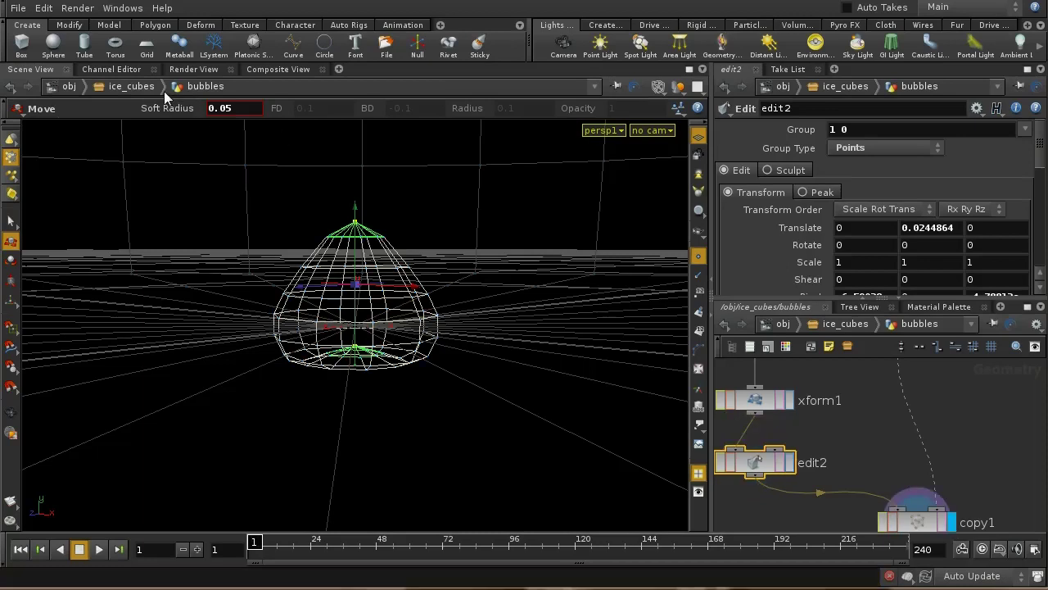
left_click(69, 86)
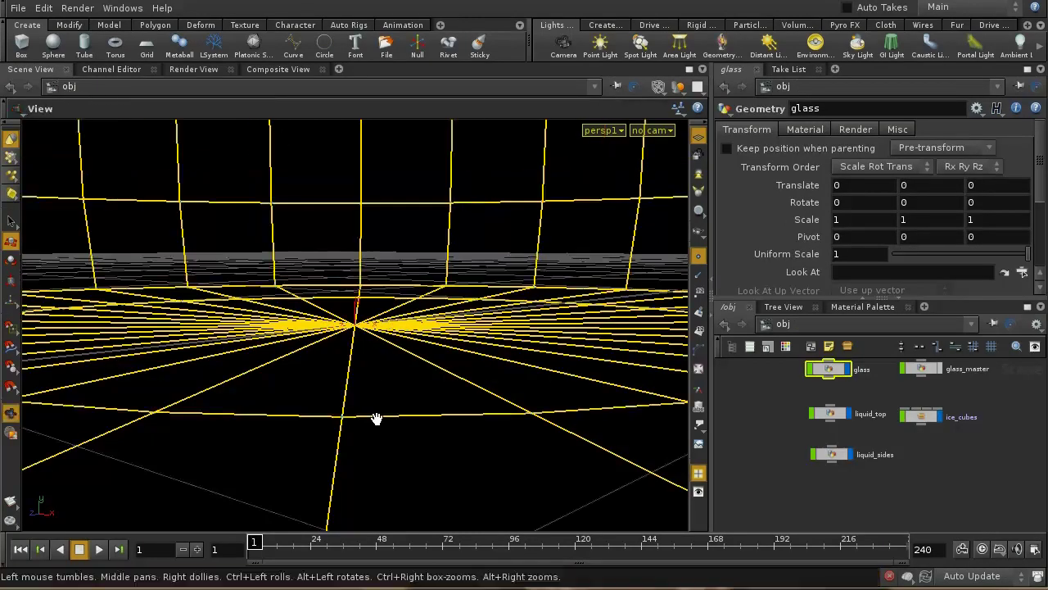
key("space+h")
left_click_drag(405, 378, 407, 334)
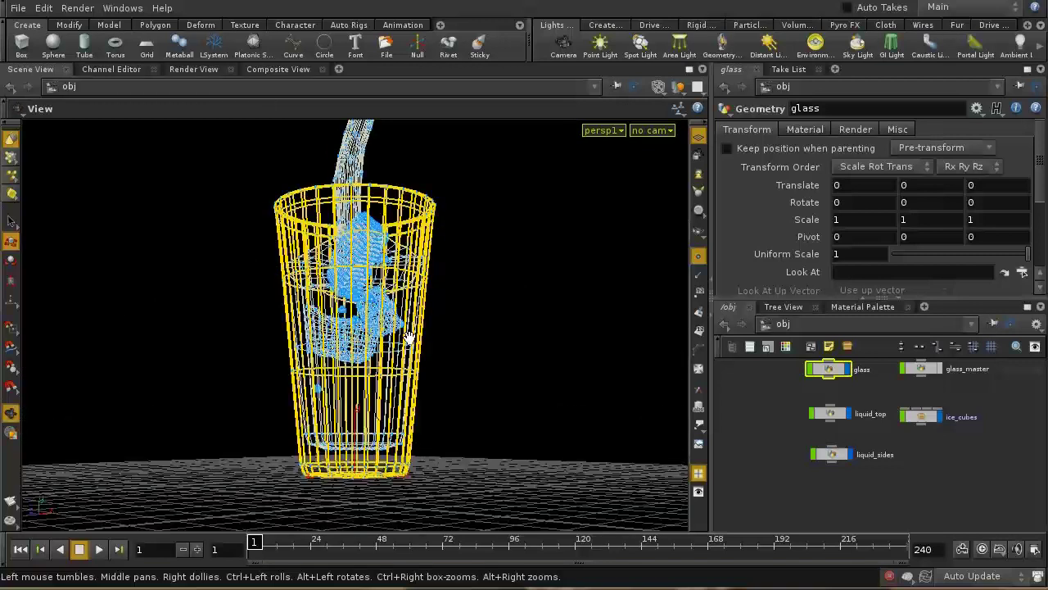
right_click_drag(407, 334, 437, 246)
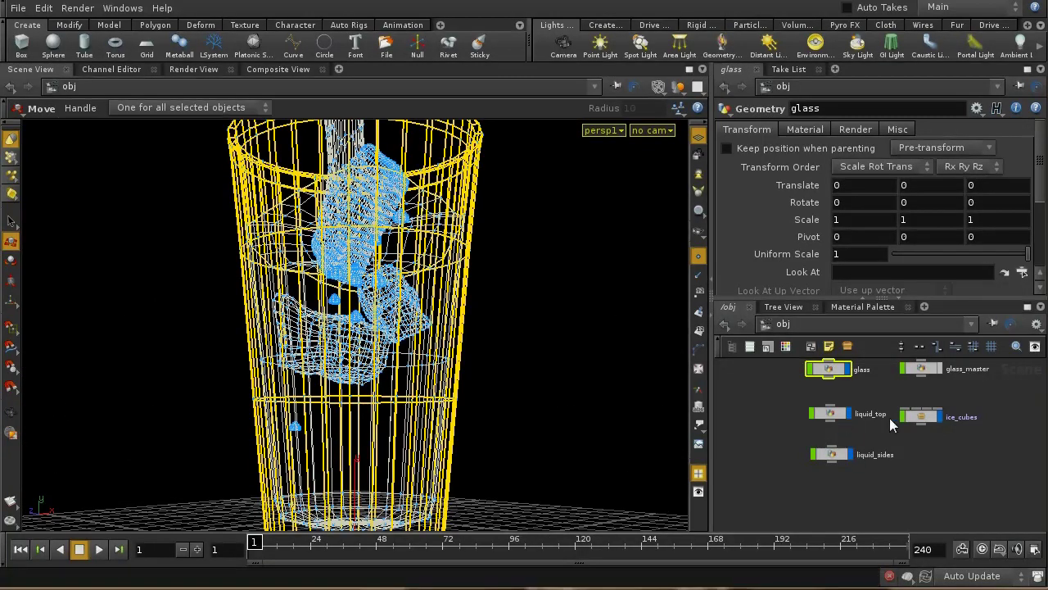
mouse_move(877, 381)
middle_mouse_down()
mouse_move(877, 451)
mouse_move(877, 377)
middle_mouse_up()
middle_click_drag(915, 487, 955, 431)
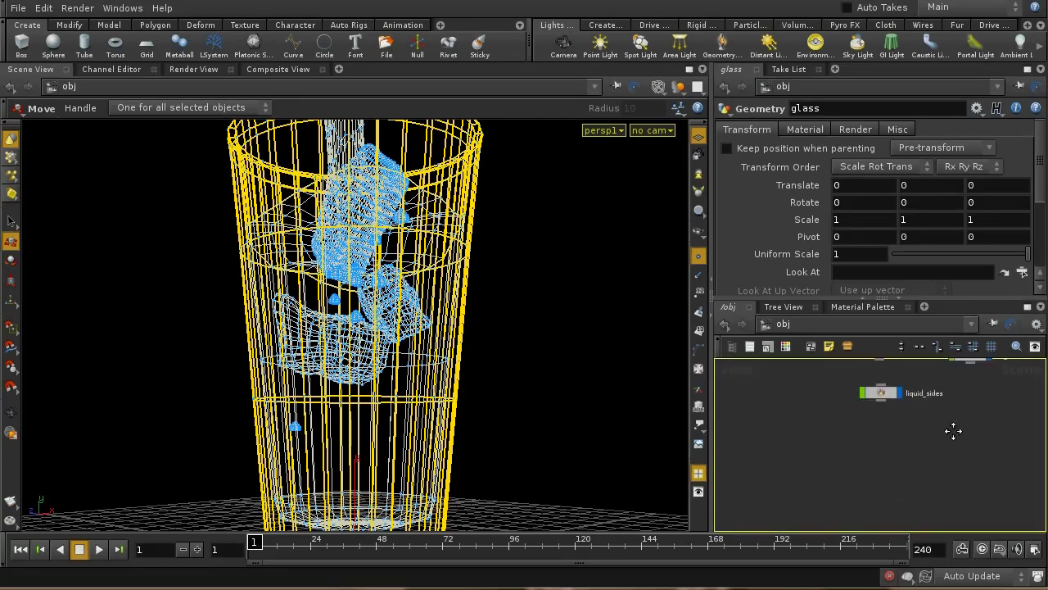
scroll(948, 486, "down", 5)
scroll(940, 486, "up", 5)
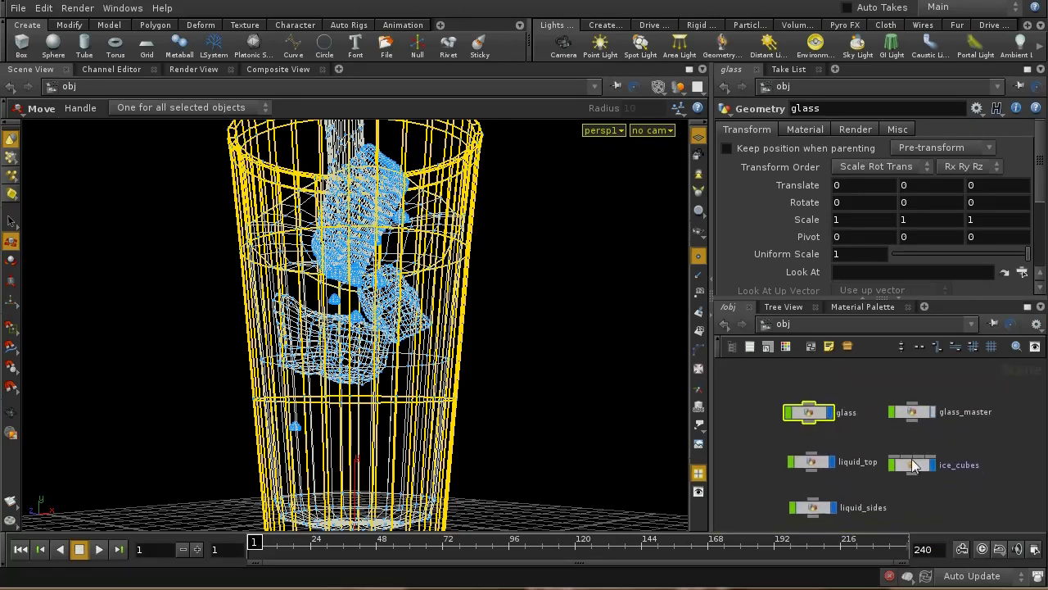
- Go inside ice_cubes, orbit around the glass, then enter the bubbles object network
double_click(915, 465)
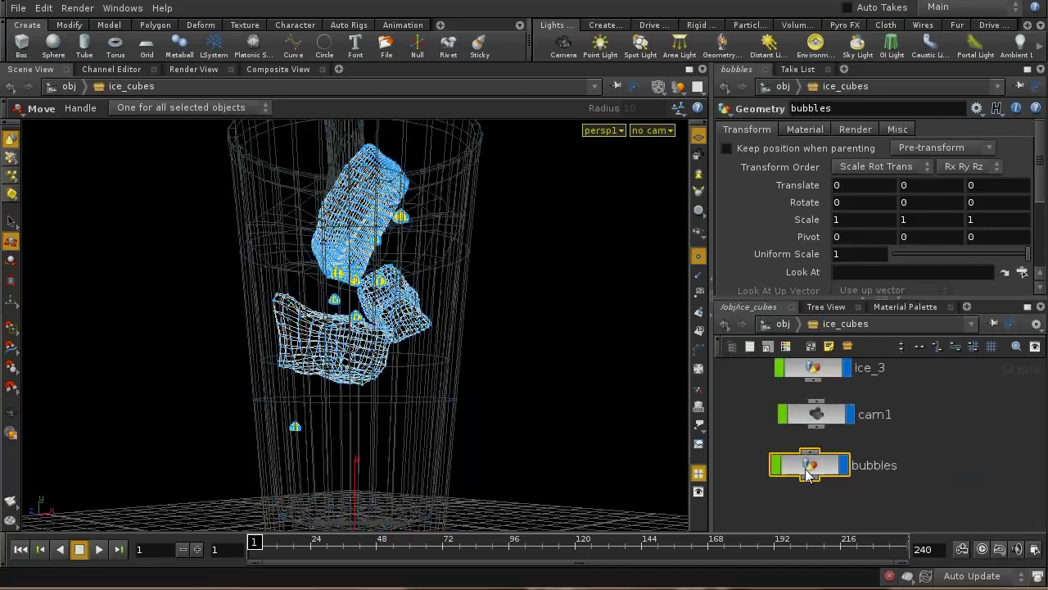
key("space")
left_click_drag(499, 386, 557, 417)
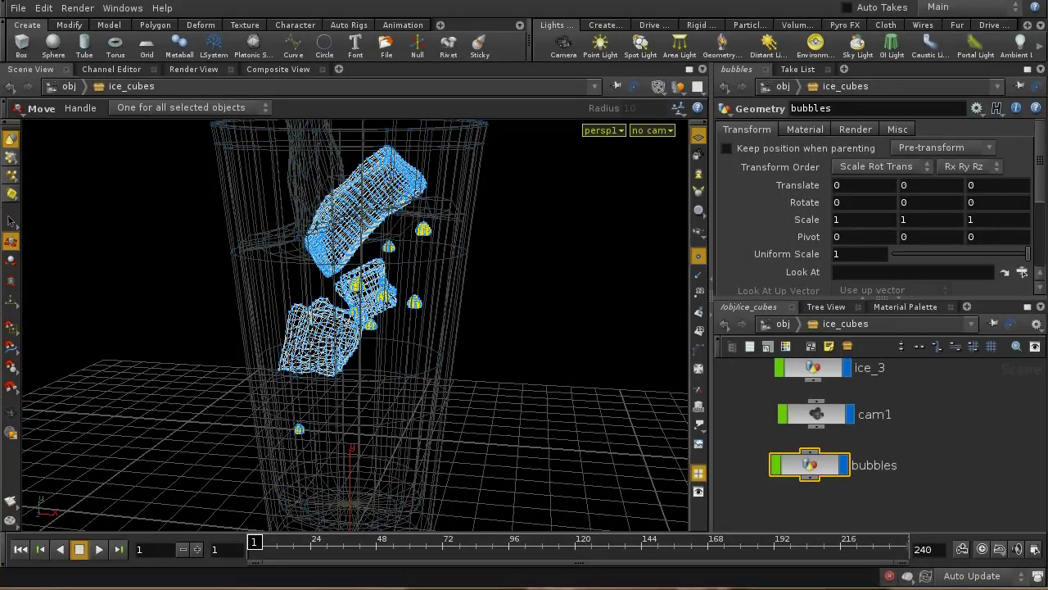
double_click(809, 466)
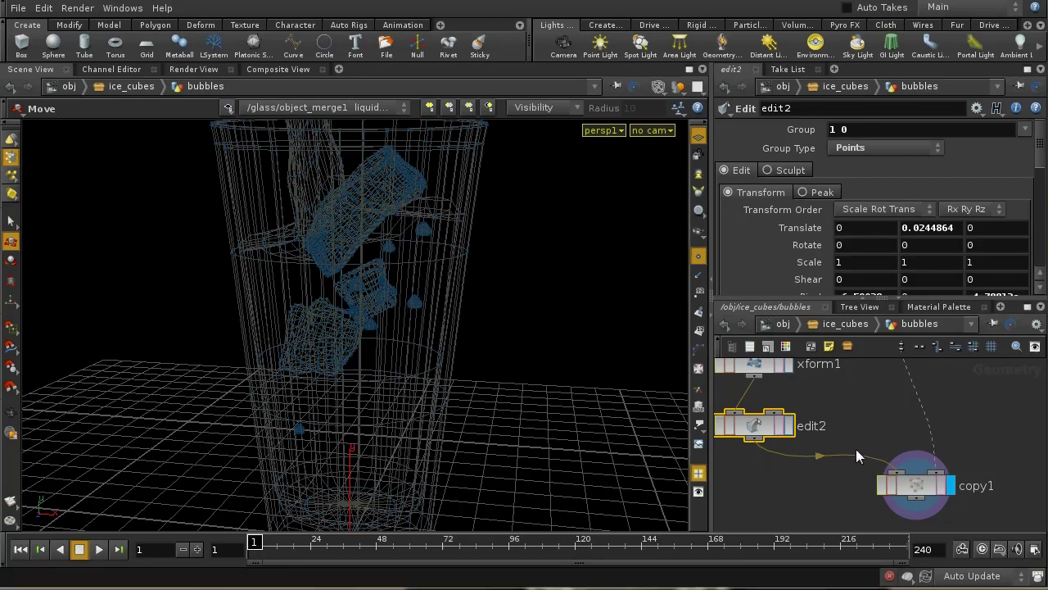
- On copy1's Stamp tab, set variable rotz to fit01(rand($PT + 647), -20, 20)
mouse_move(856, 449)
middle_mouse_down()
mouse_move(856, 424)
mouse_move(850, 440)
middle_mouse_up()
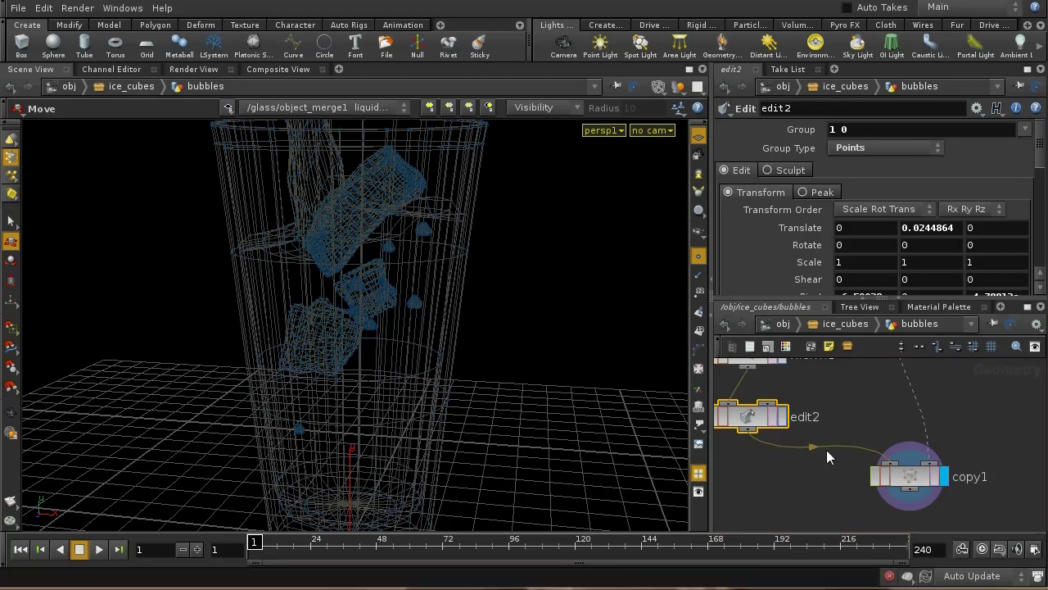
left_click(917, 479)
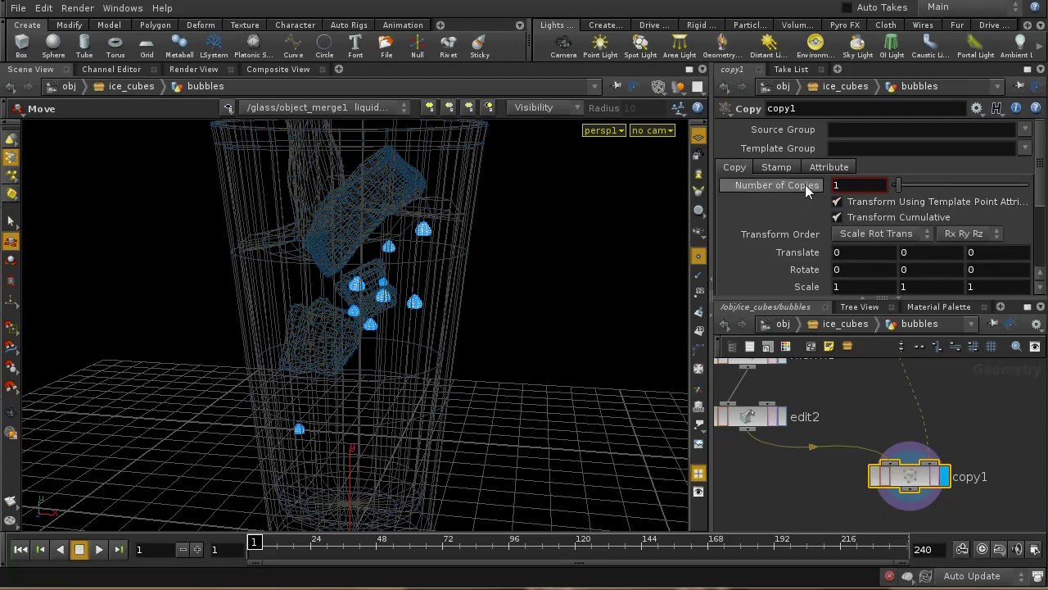
left_click(787, 166)
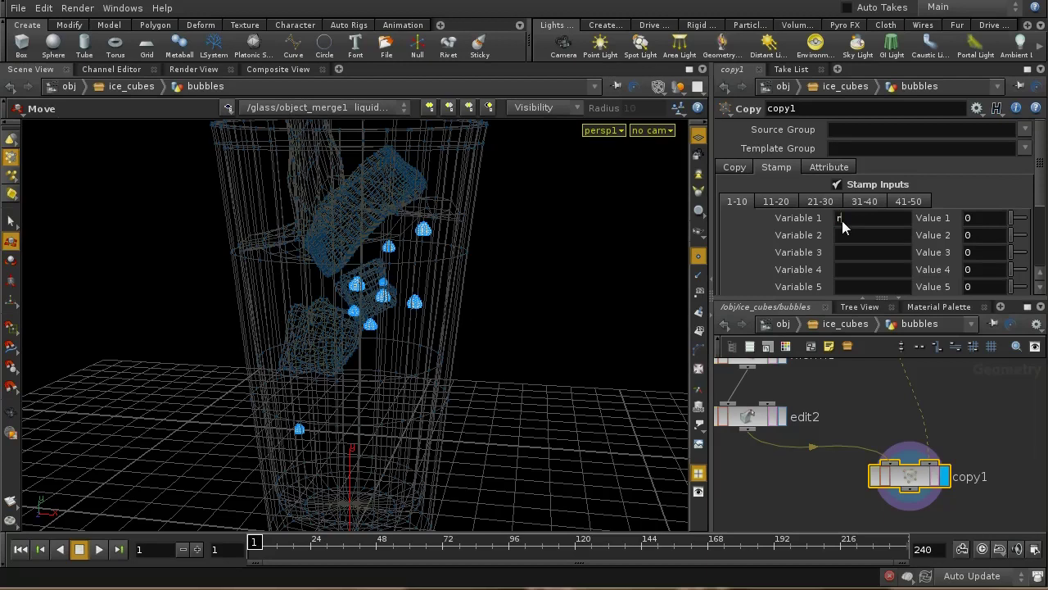
left_click(842, 220)
type("rotz")
key("Return")
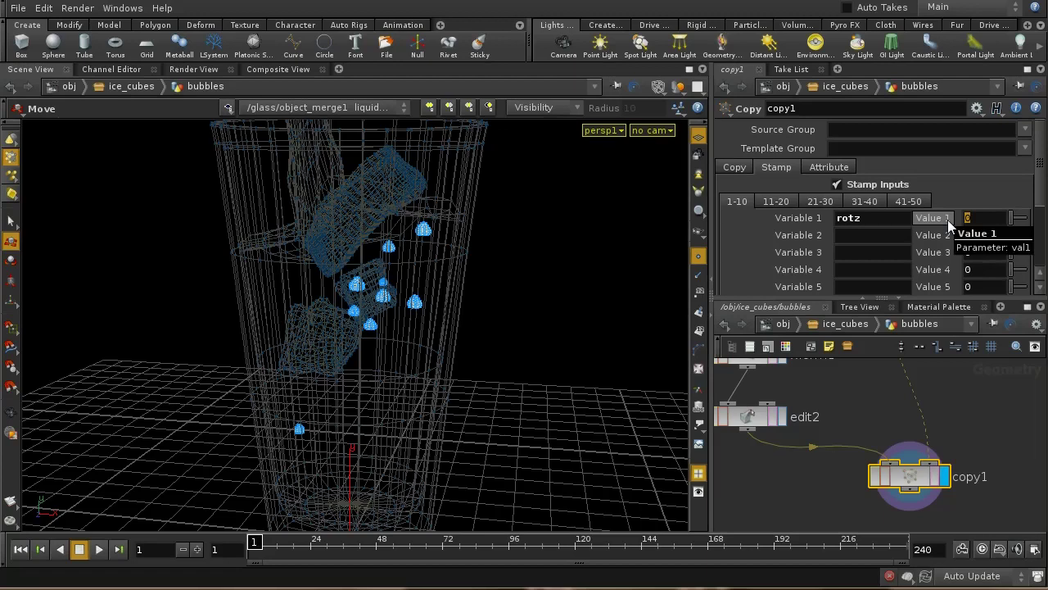
type("fit01")
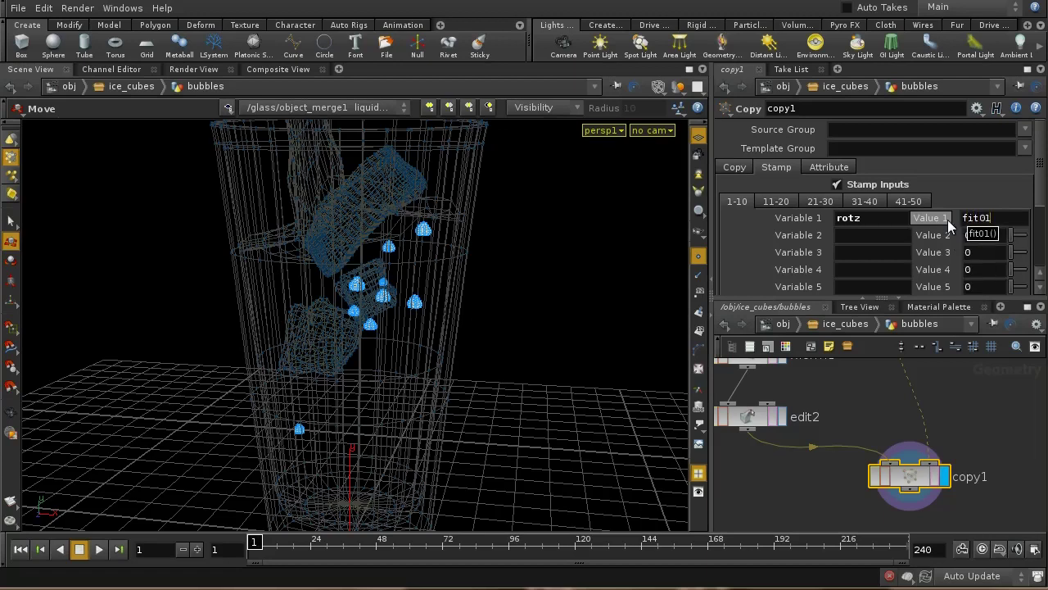
type("(rand(")
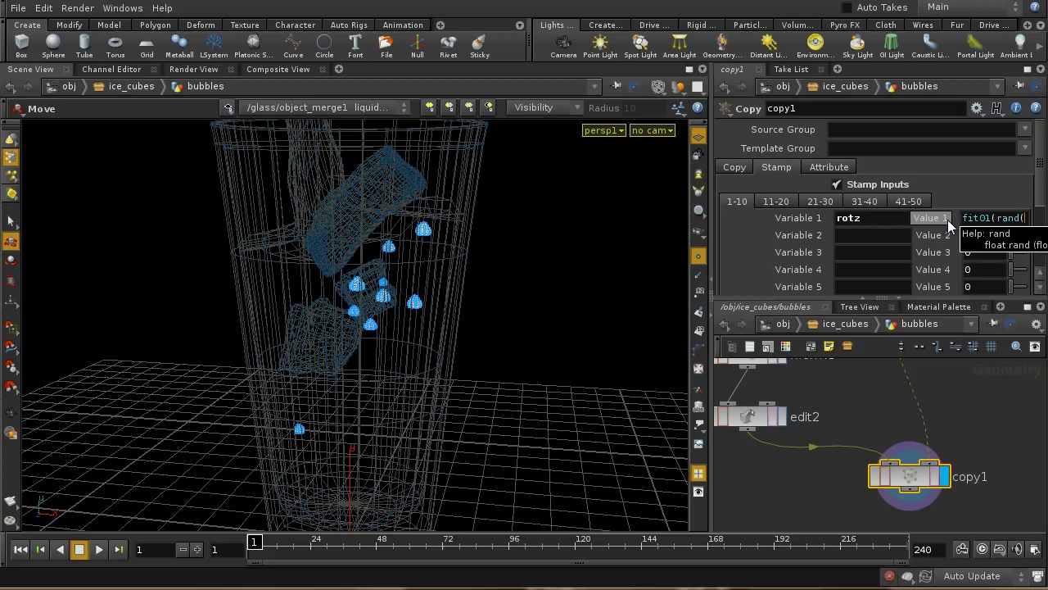
type("$PT + 647)")
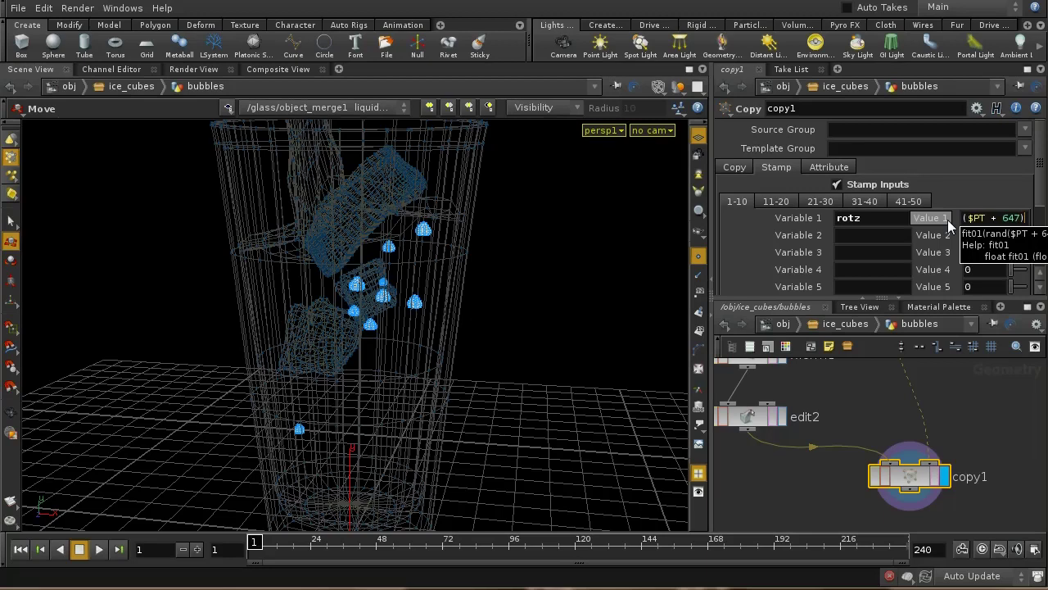
type(", -20, 20")
key("Return")
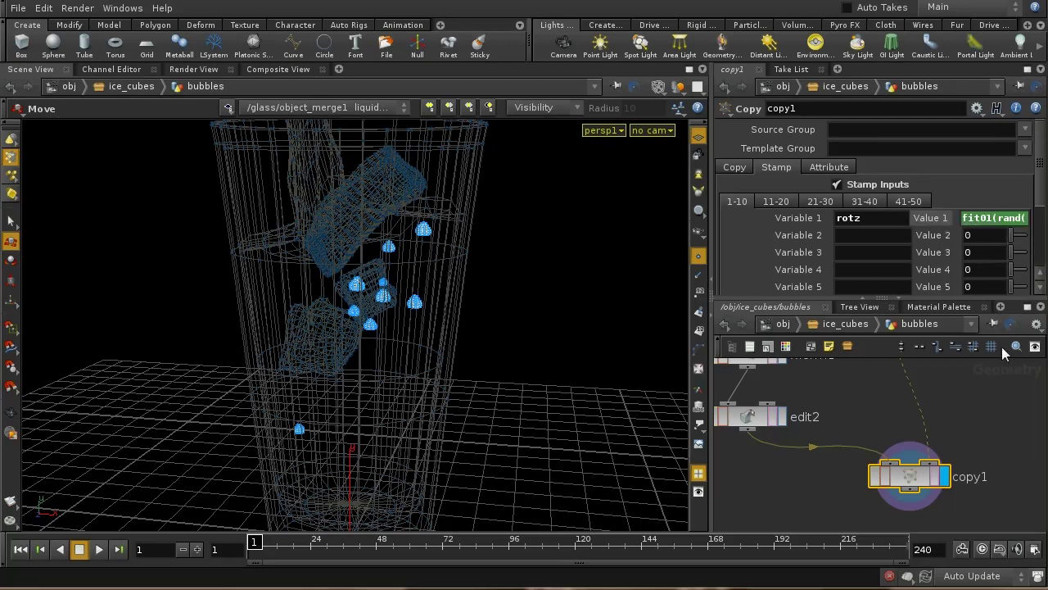
middle_click_drag(811, 402, 814, 460)
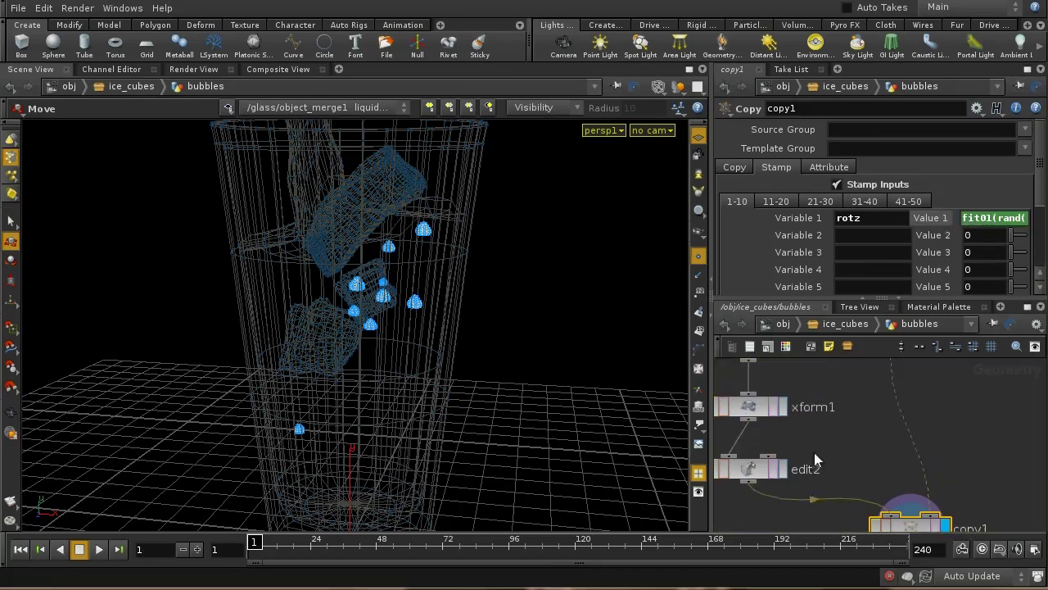
- Set xform1's Rotate Z to the expression stamp("../copy1","rotz",0)
left_click(741, 405)
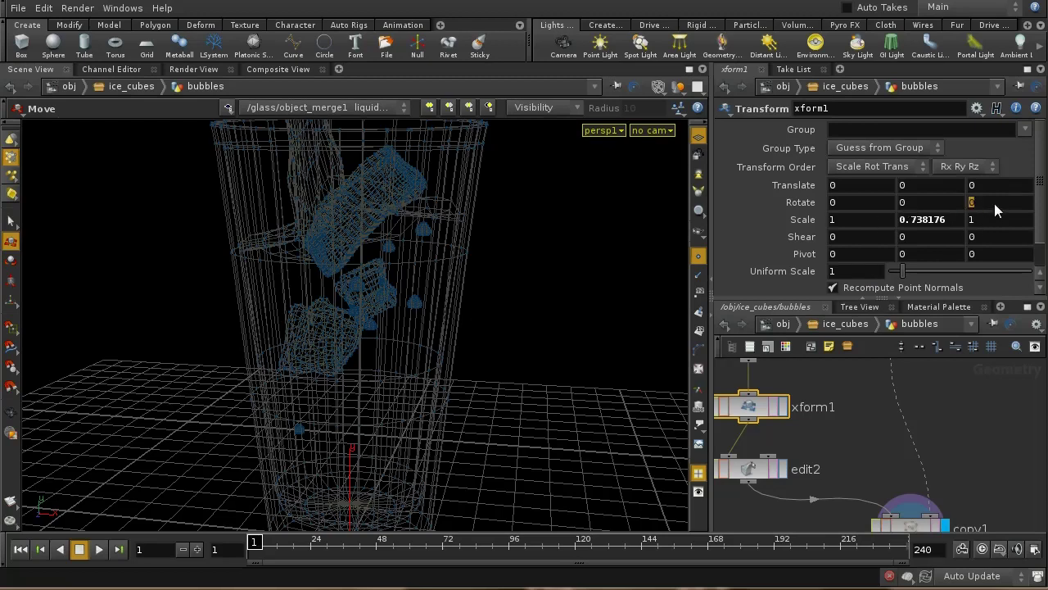
type("stamp(")
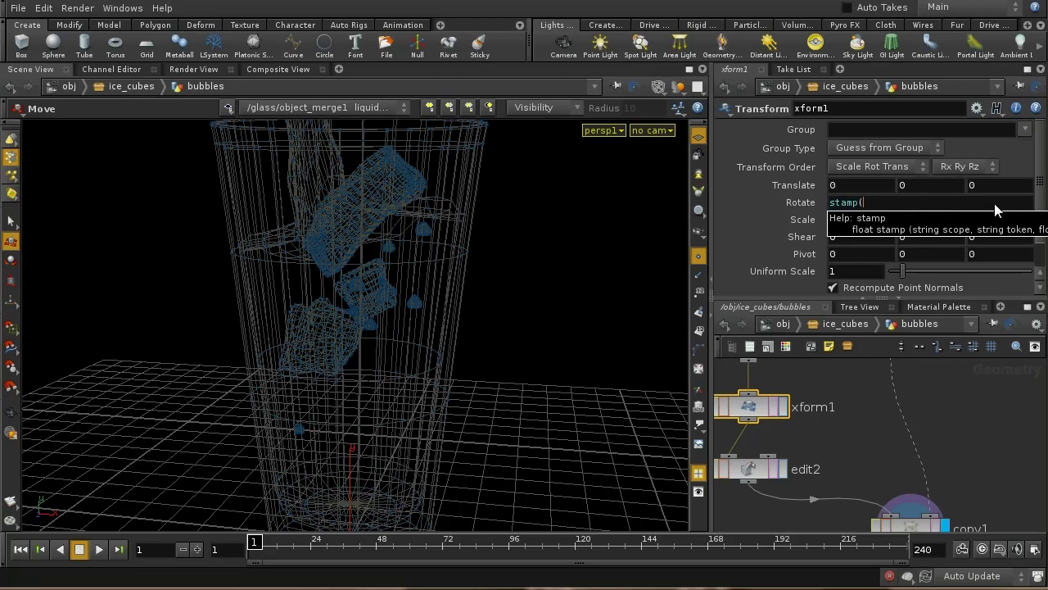
type("\"../c")
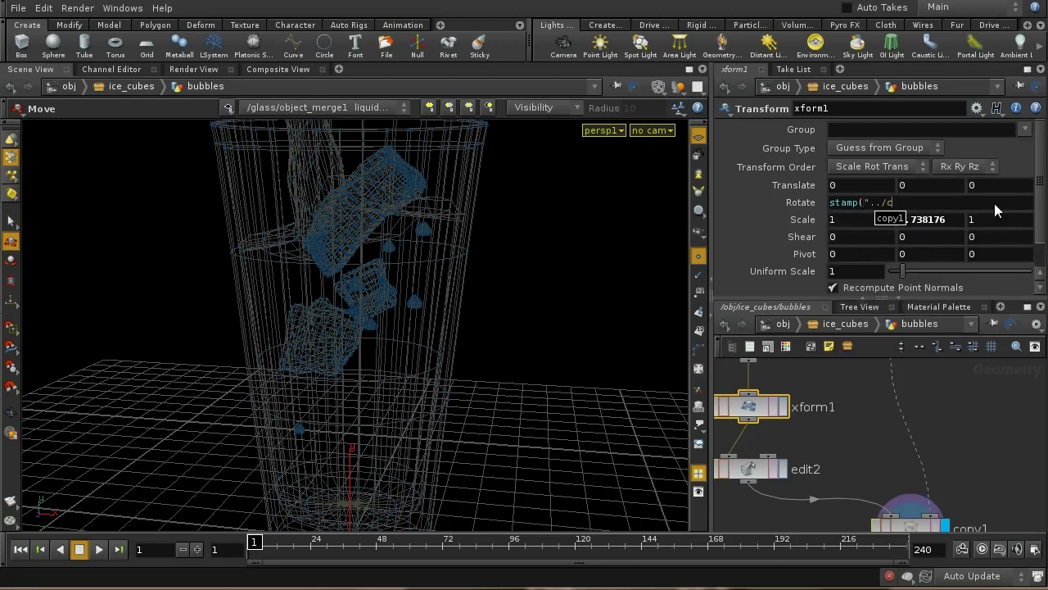
key("Tab")
type("\"")
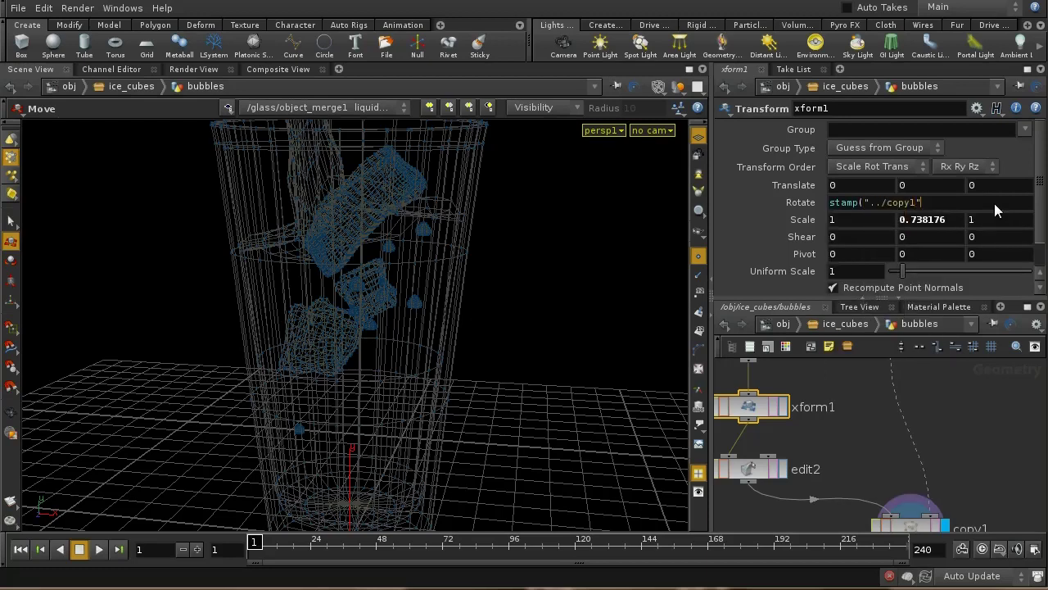
type(",")
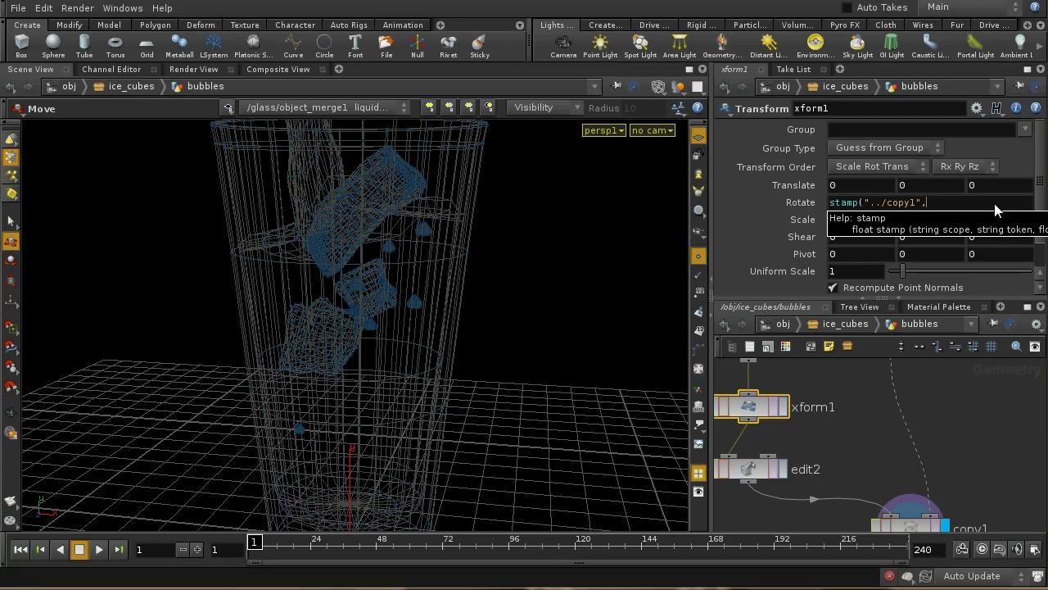
type("\"rotz\",0)")
key("Return")
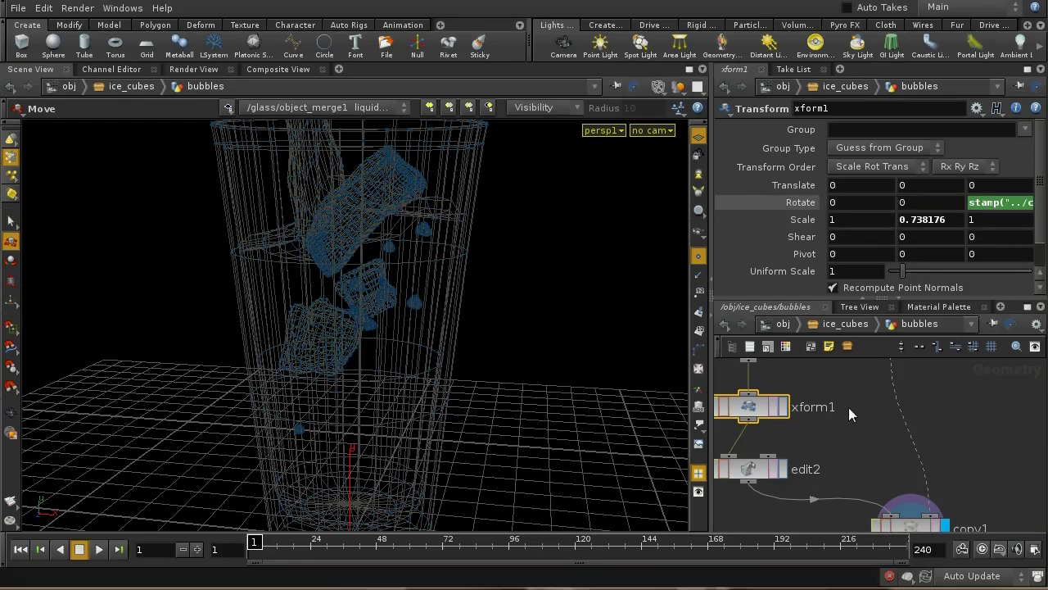
left_click(920, 526)
- Inspect the tilted bubbles and open copy1's rotz Value 1 expression in the expression editor
key("Escape")
left_click_drag(505, 335, 694, 394)
key("t")
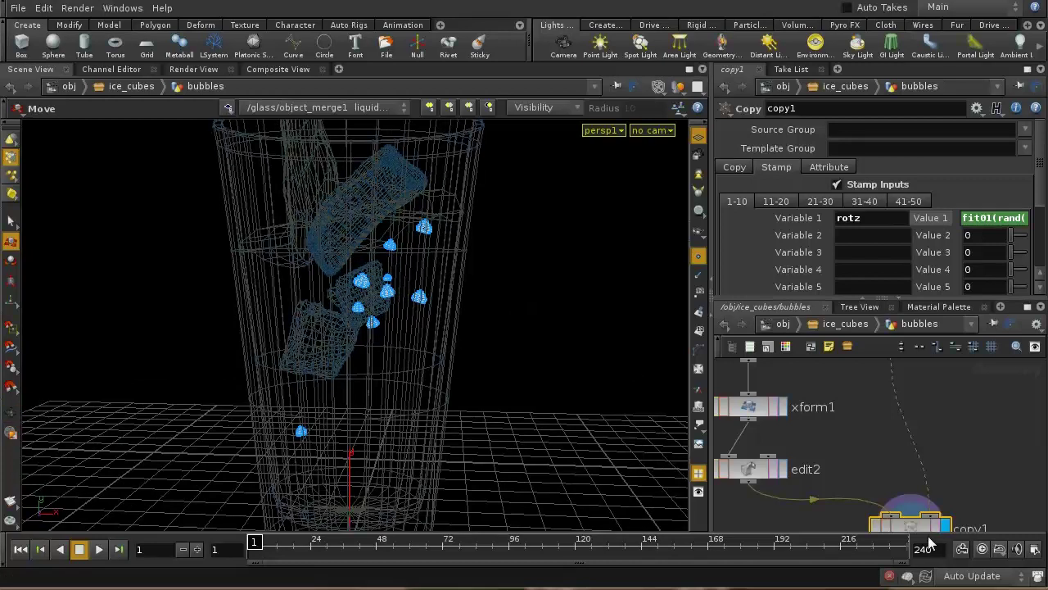
right_click(1009, 220)
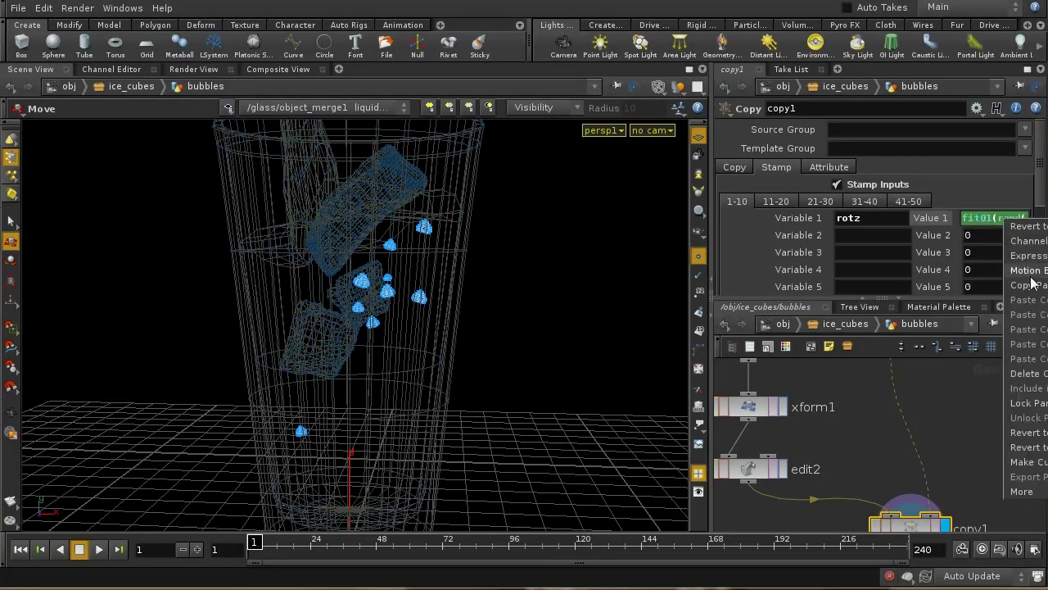
mouse_move(1028, 256)
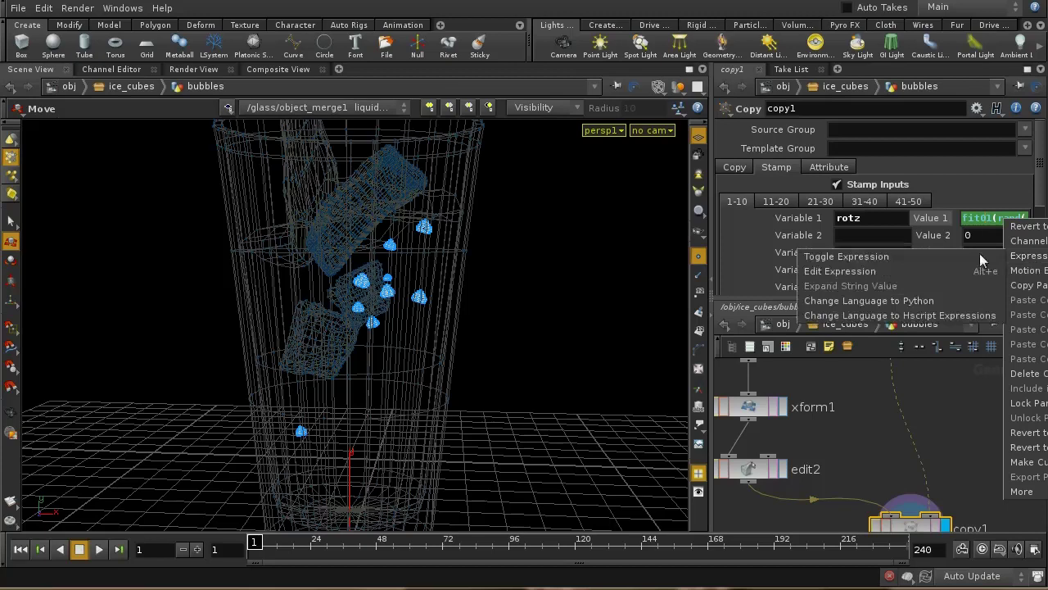
left_click(950, 272)
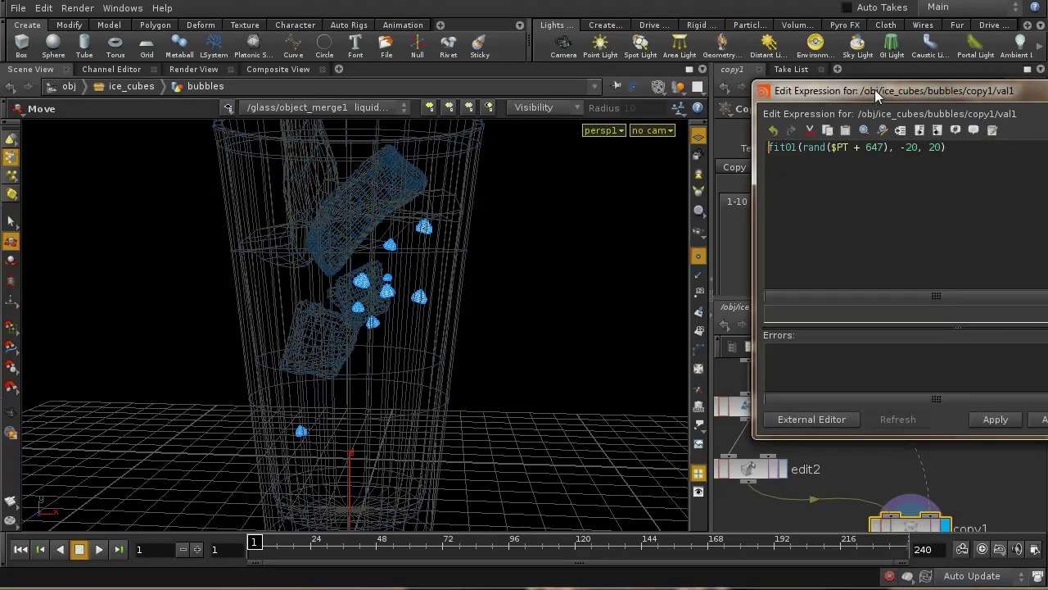
left_click_drag(826, 99, 712, 99)
- Change the rotz random range from -20, 20 to -40, 40 and accept it
left_click(753, 156)
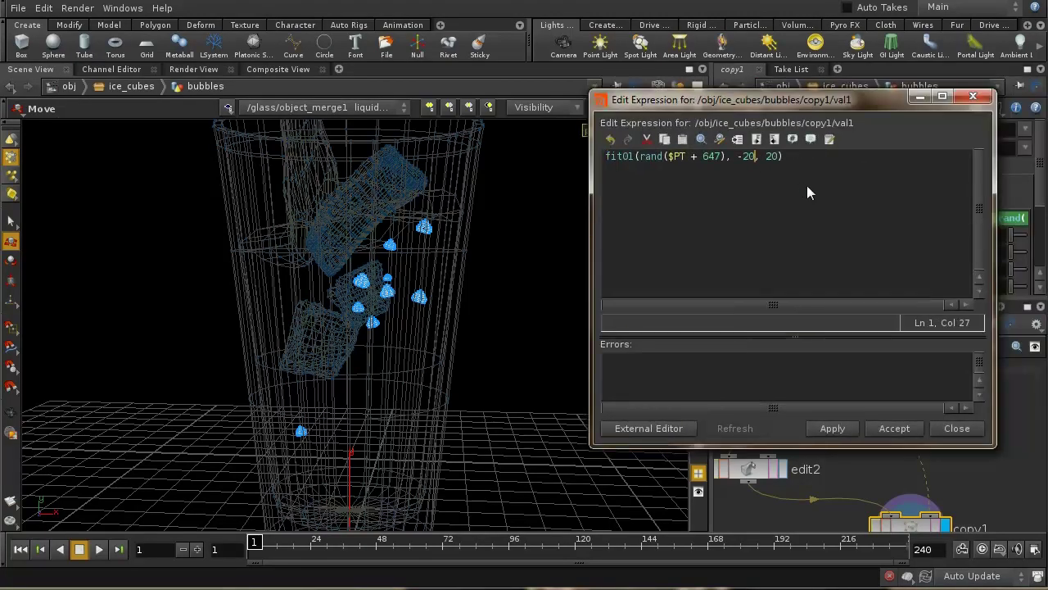
key("BackSpace")
key("BackSpace")
type("40")
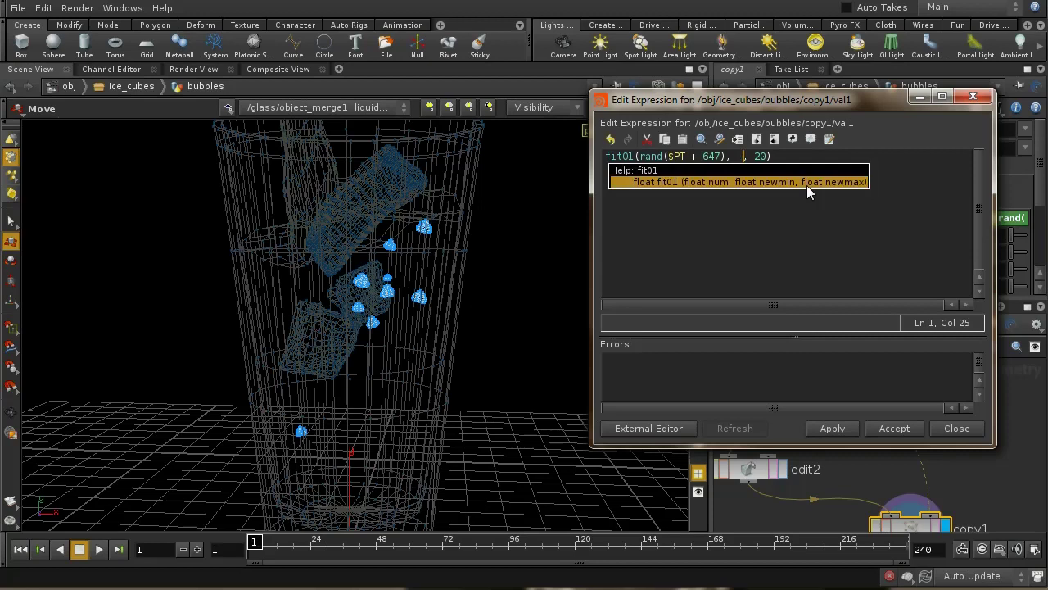
key("Right")
key("Right")
key("Right")
key("BackSpace")
type("4")
left_click(843, 429)
left_click(916, 430)
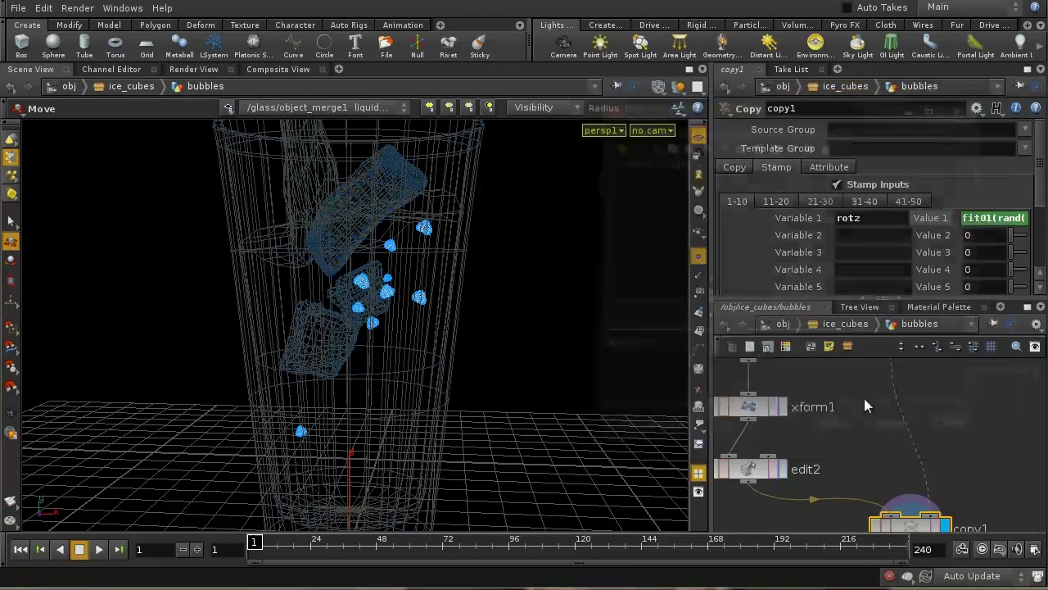